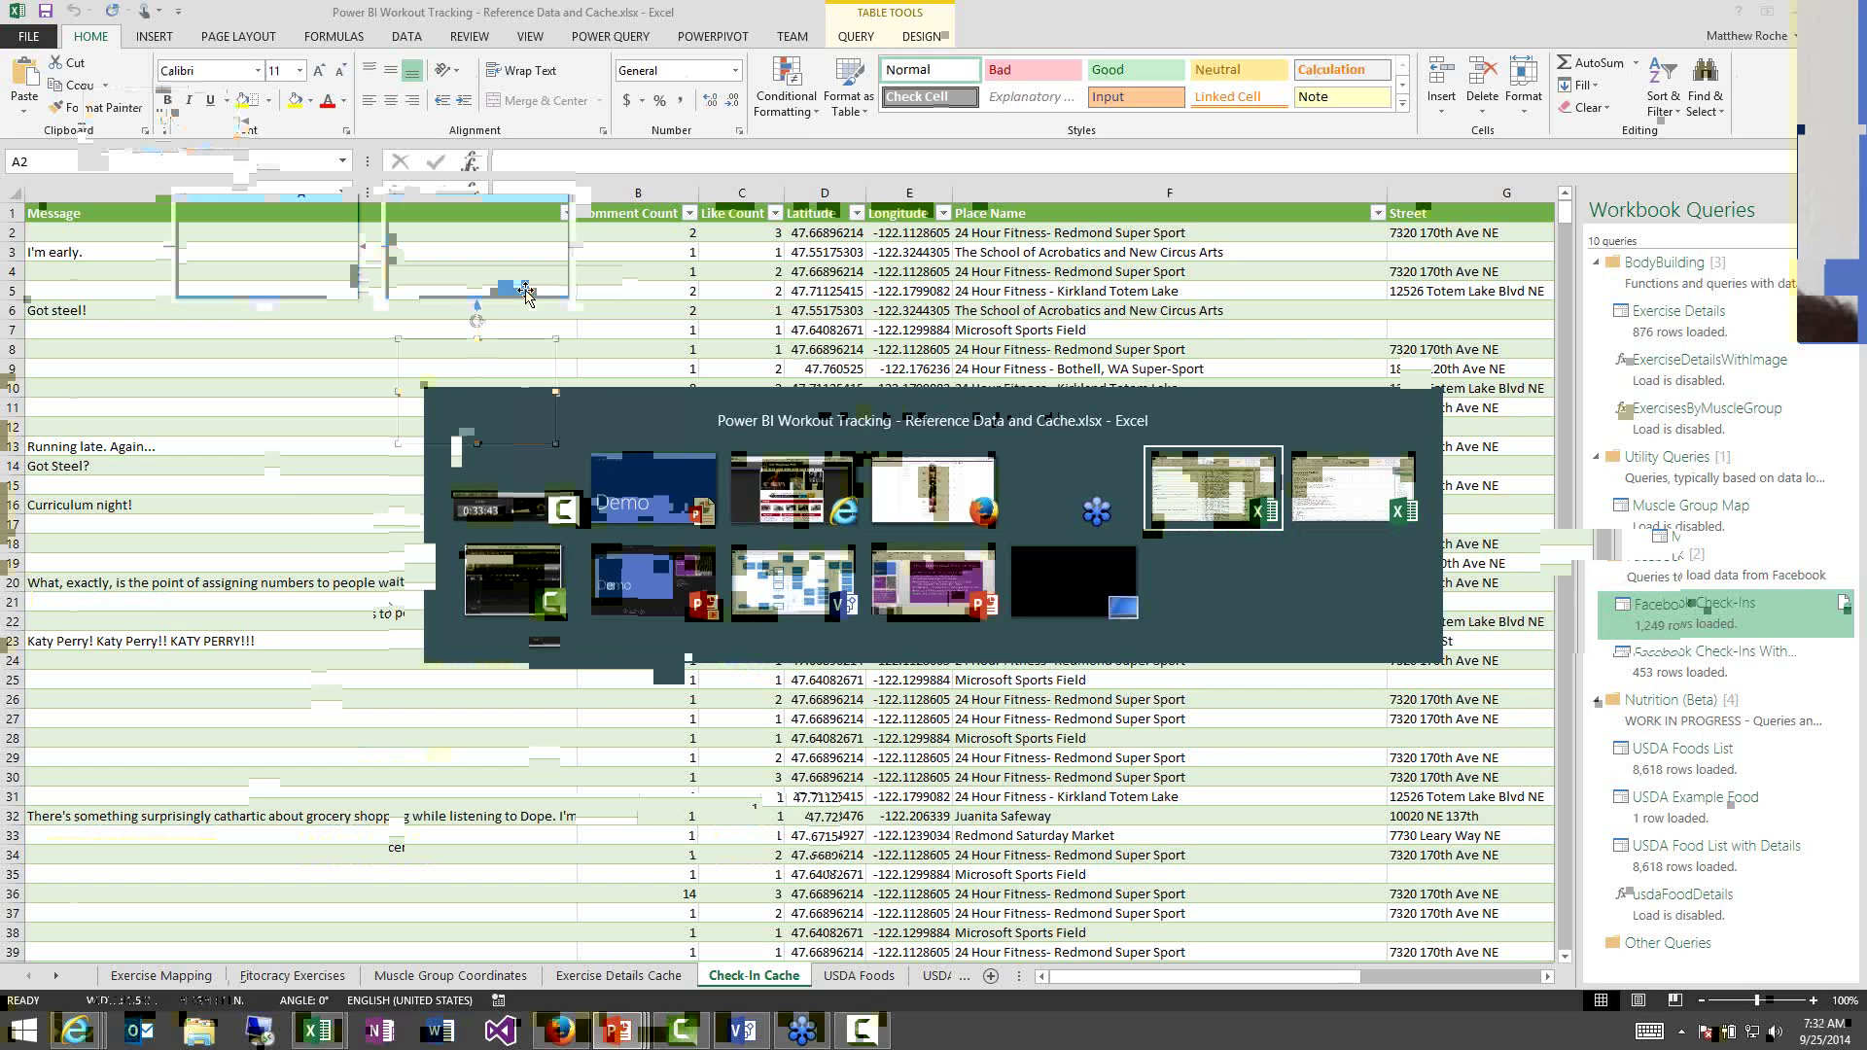
Point out the ExerciseDetailsWithImage, ExercisesByMuscleGroup, Exercise Details Cache and Fitocracy.com shapes in the query map by selecting each one.
click(249, 283)
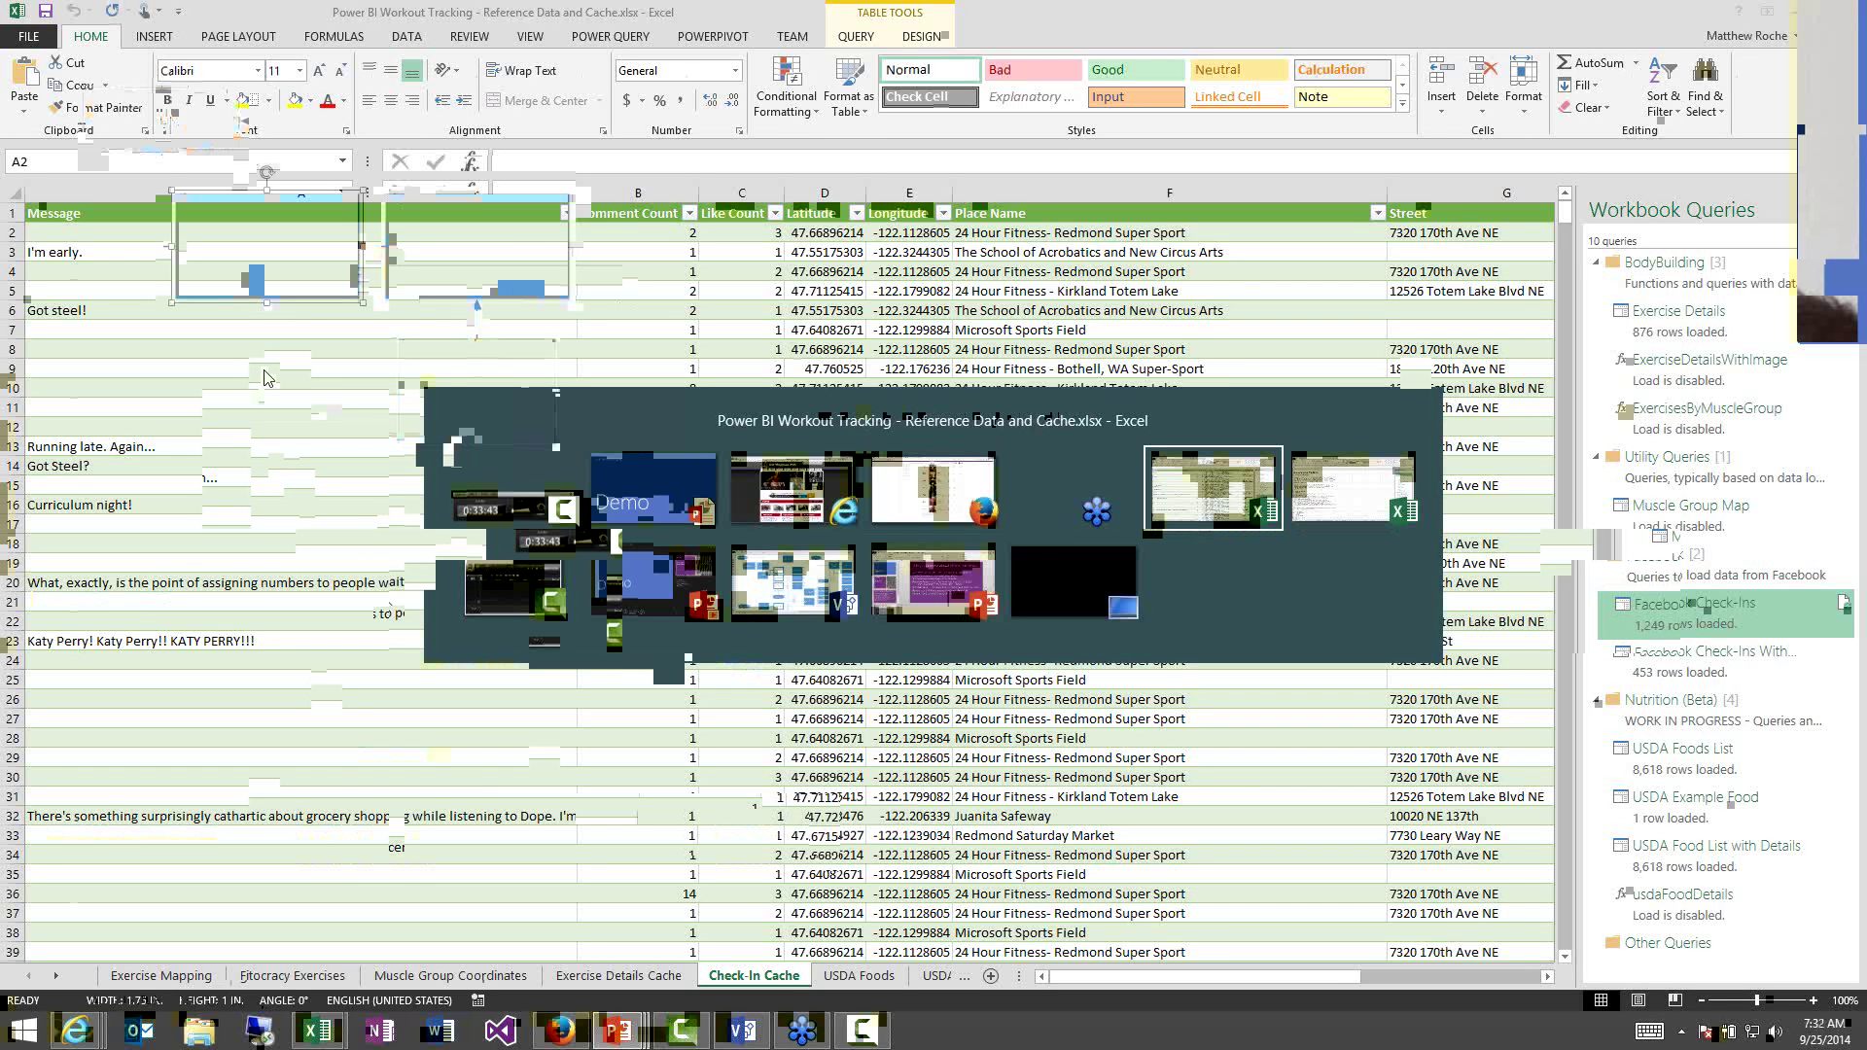
click(395, 277)
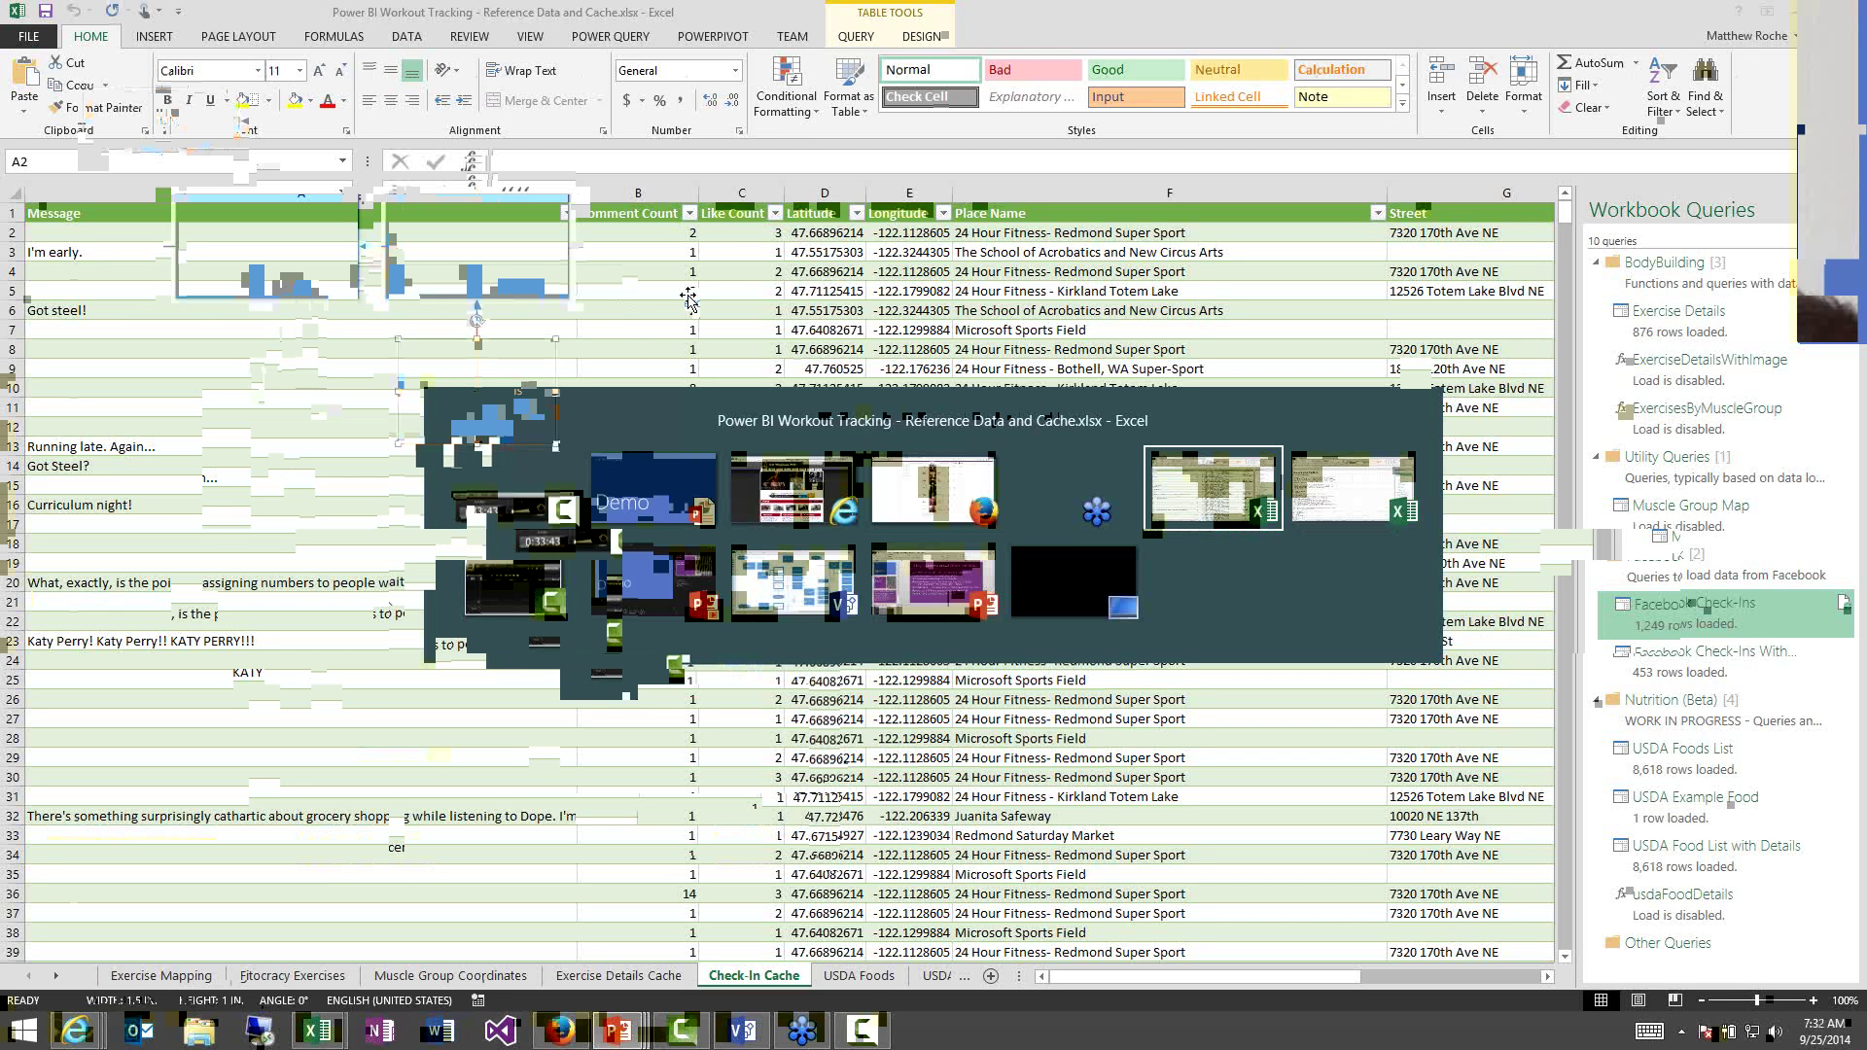
click(678, 278)
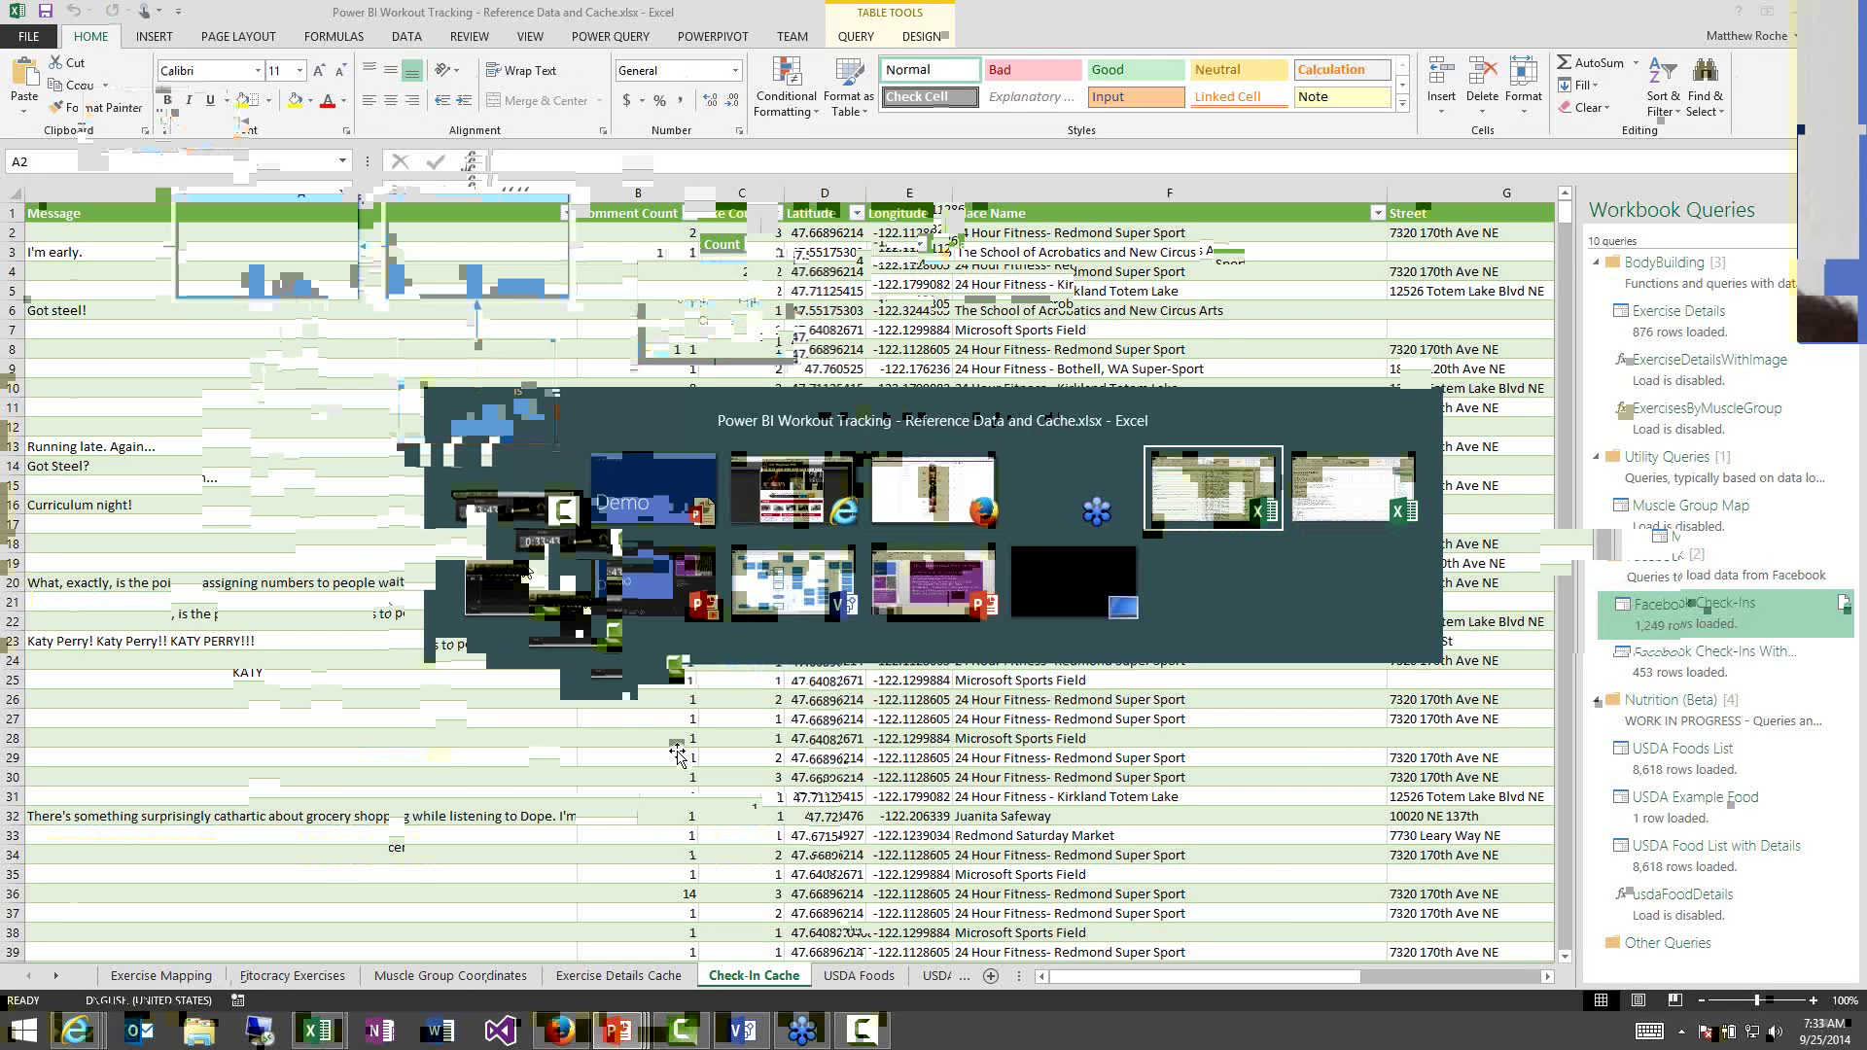
click(677, 754)
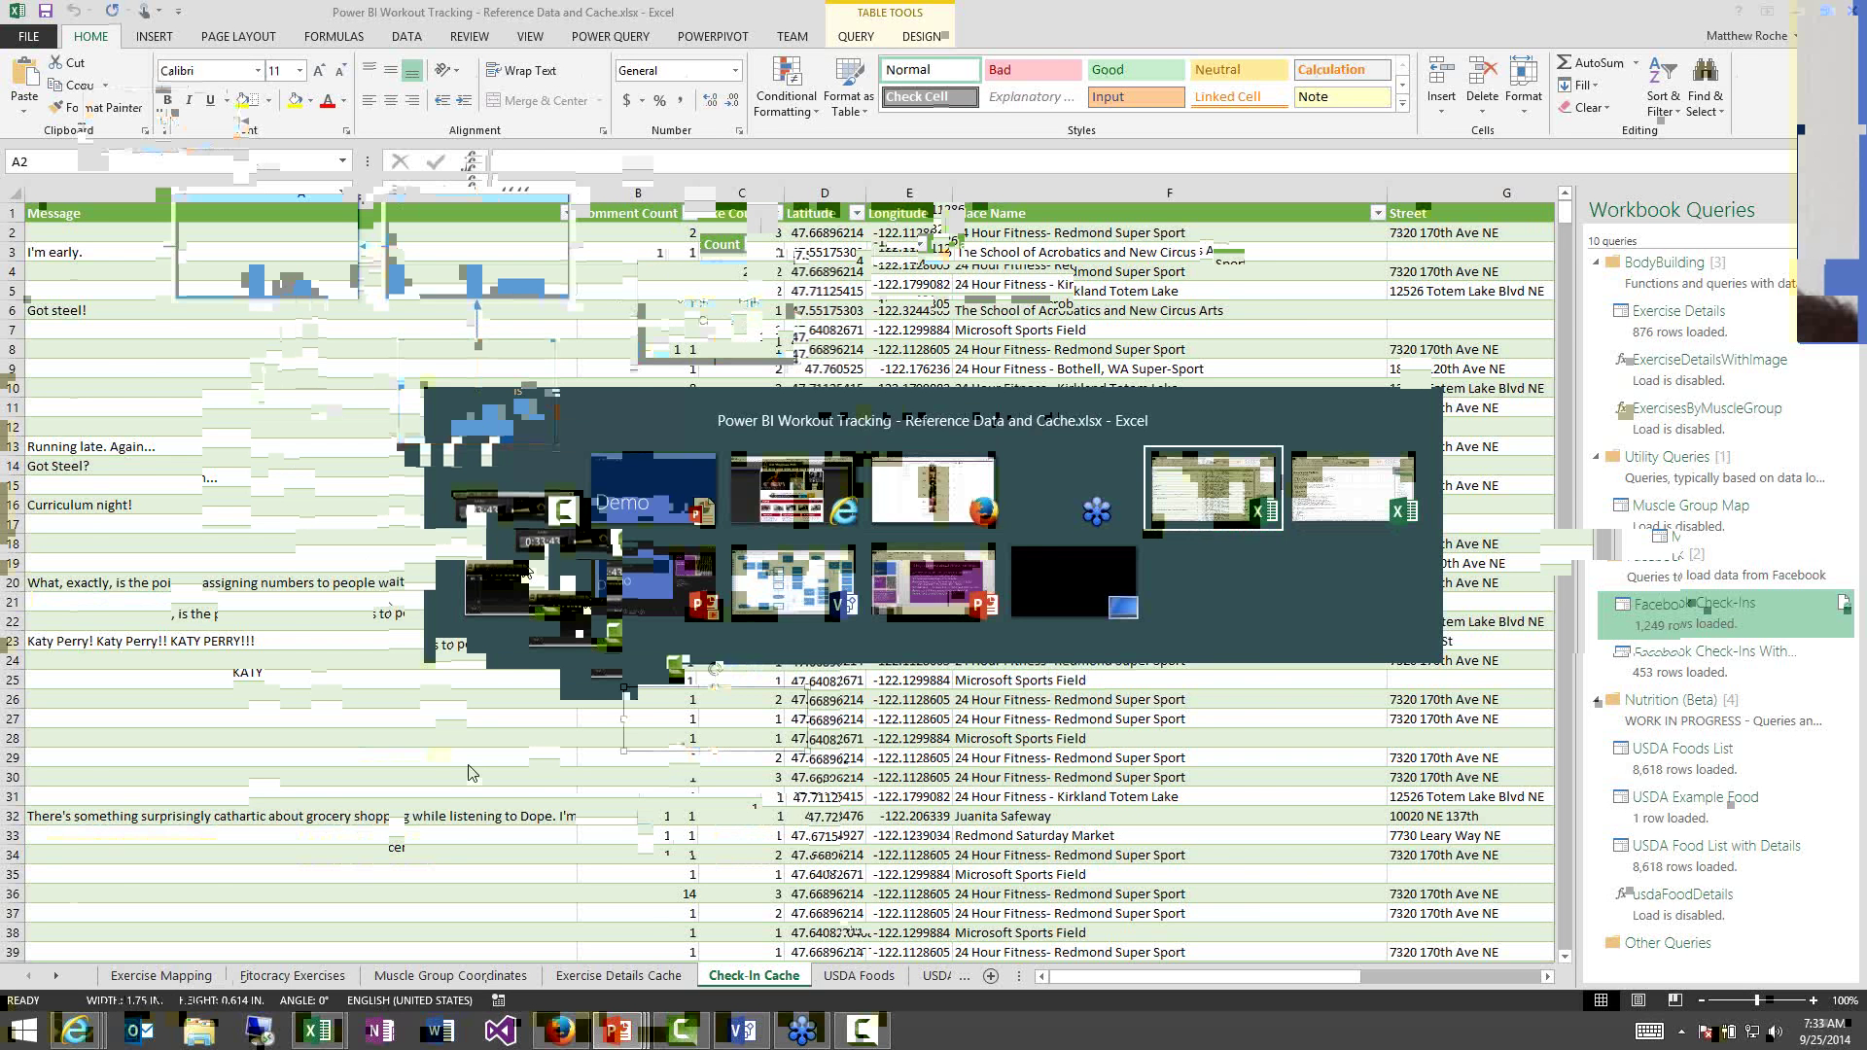
Switch to Firefox and chart the Barbell Deadlift activity on the Fitocracy profile's Performance page.
key(alt+Tab)
key(alt+Tab)
key(alt+Tab)
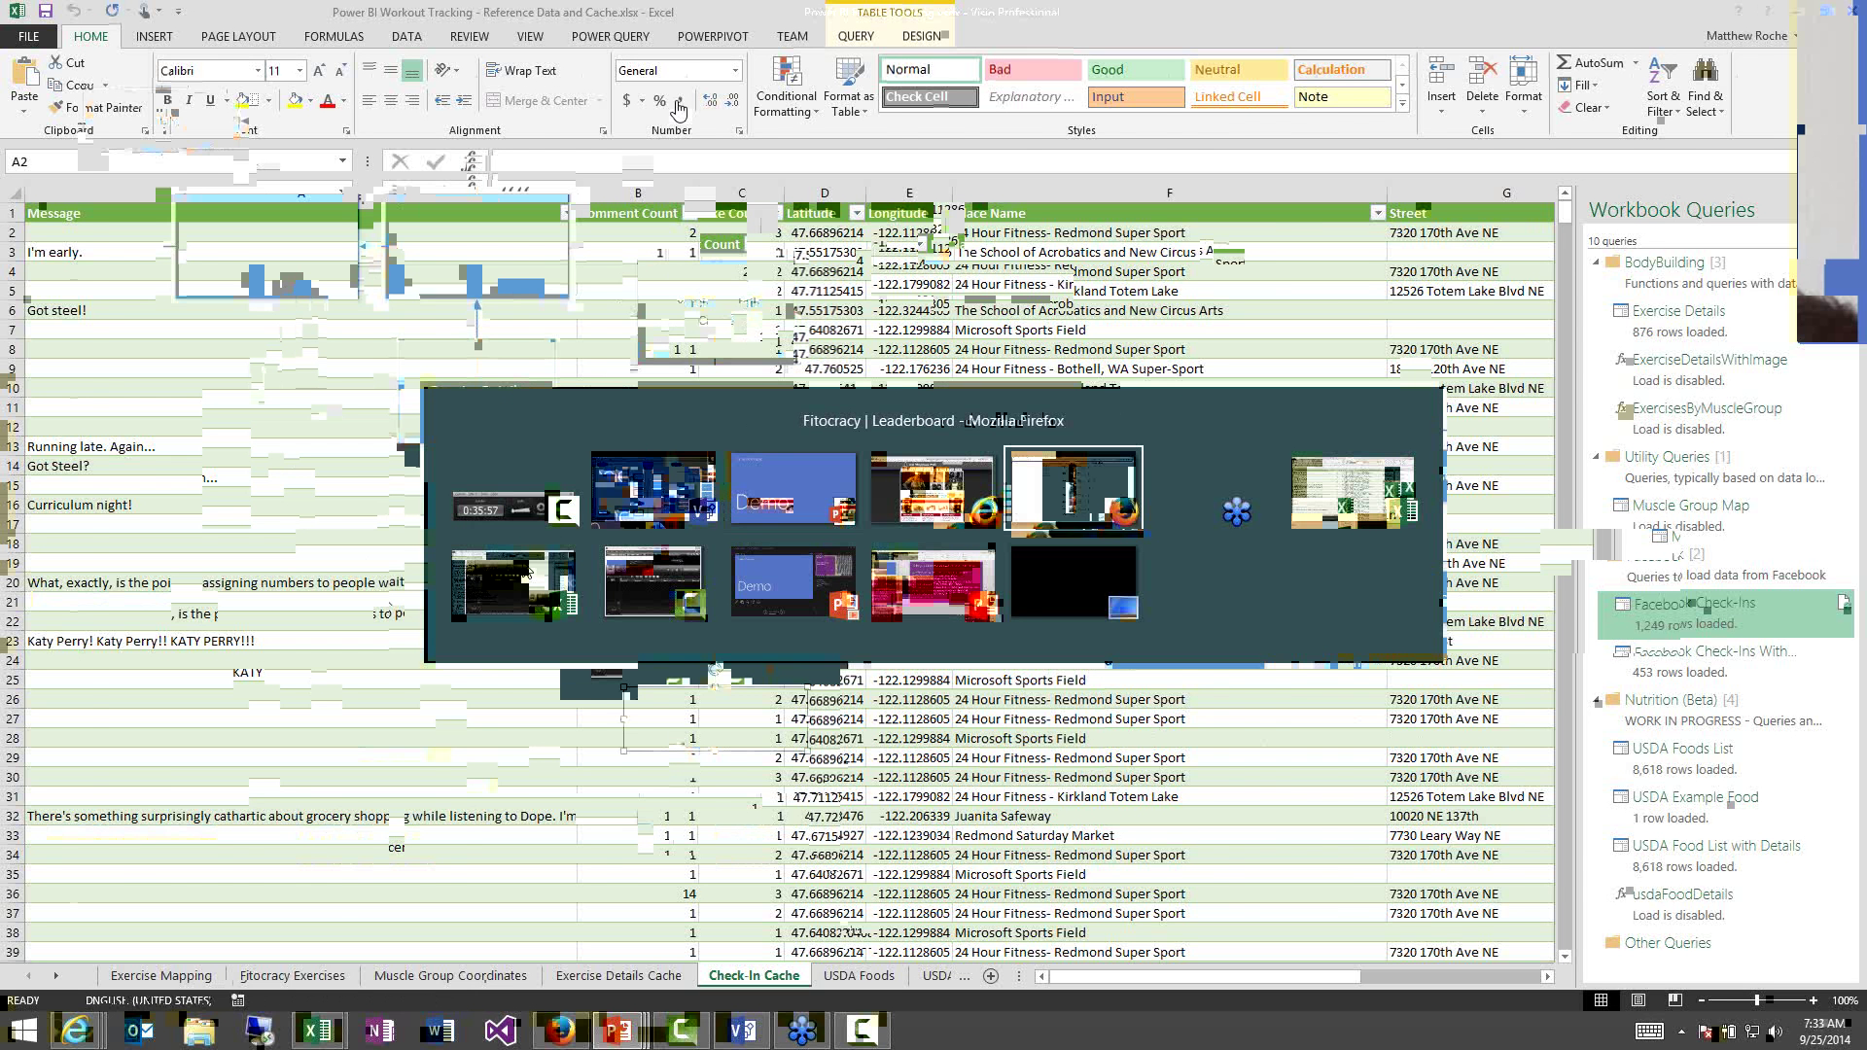
key(ctrl+shift+Tab)
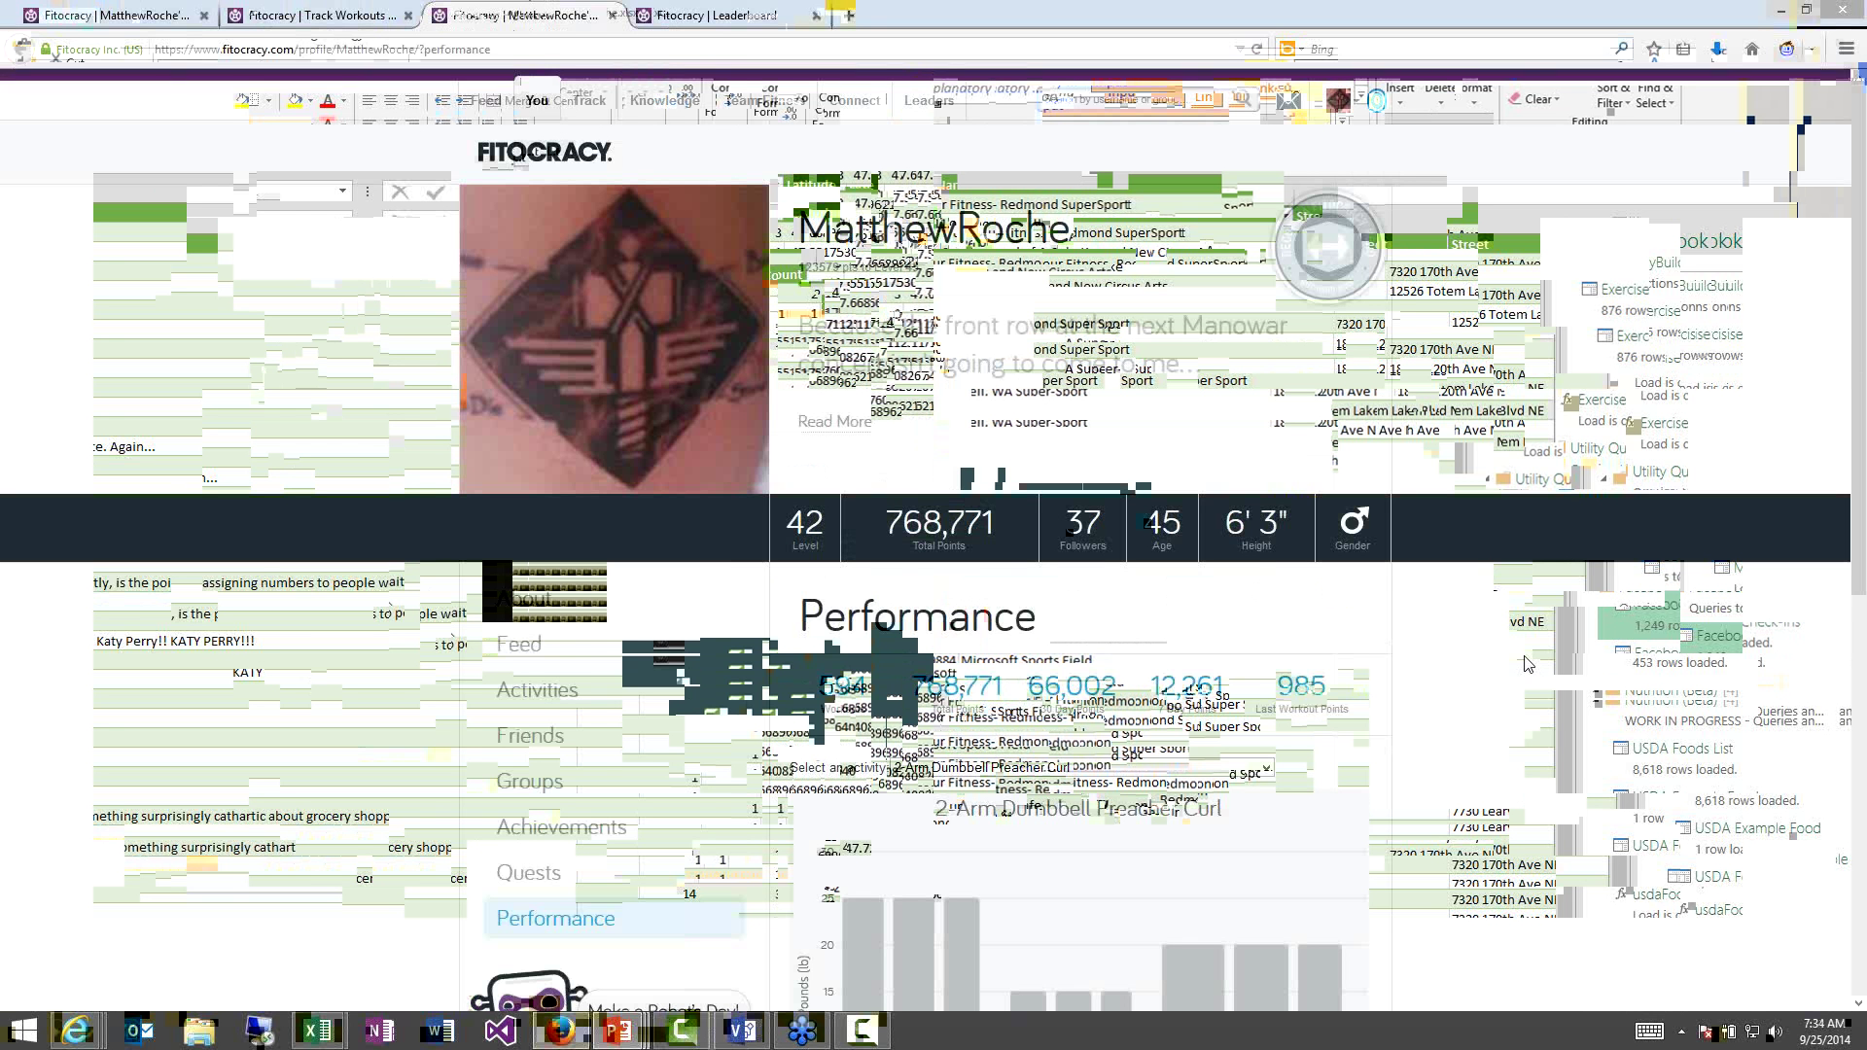
scroll(1533, 661, down, 2)
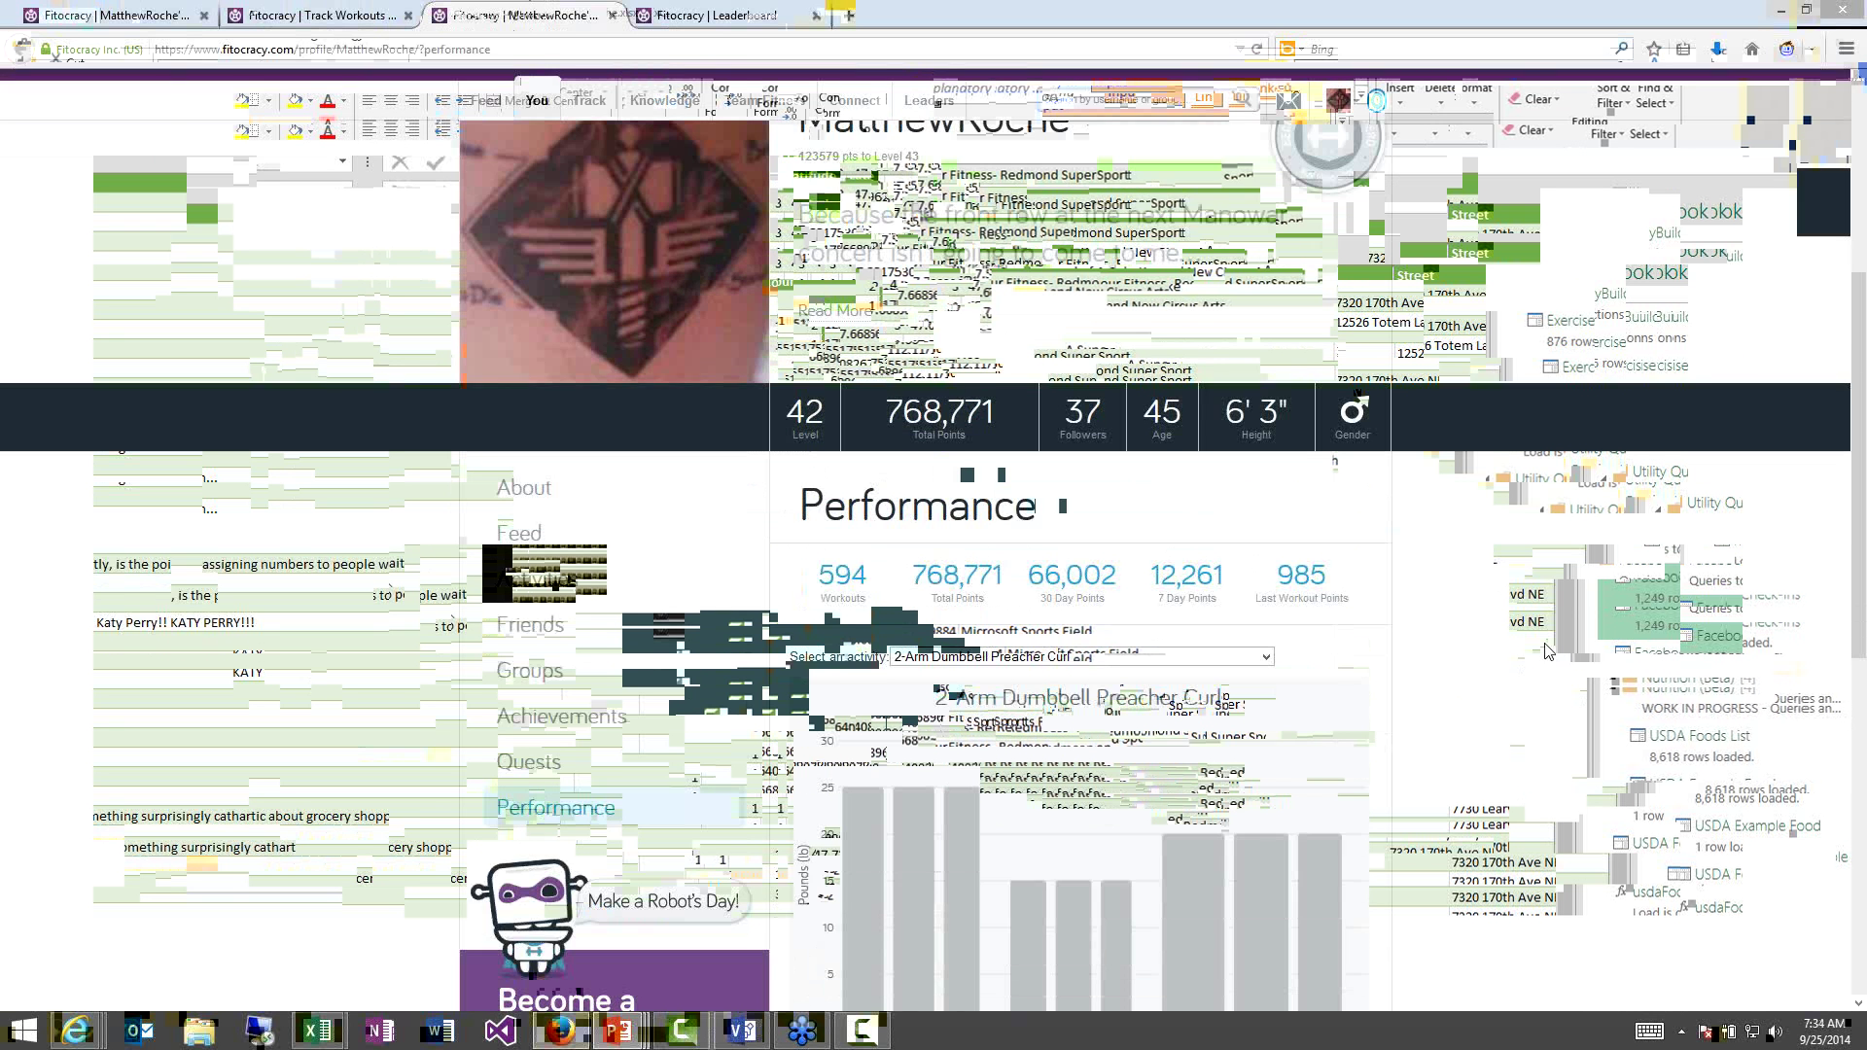
scroll(1548, 651, down, 4)
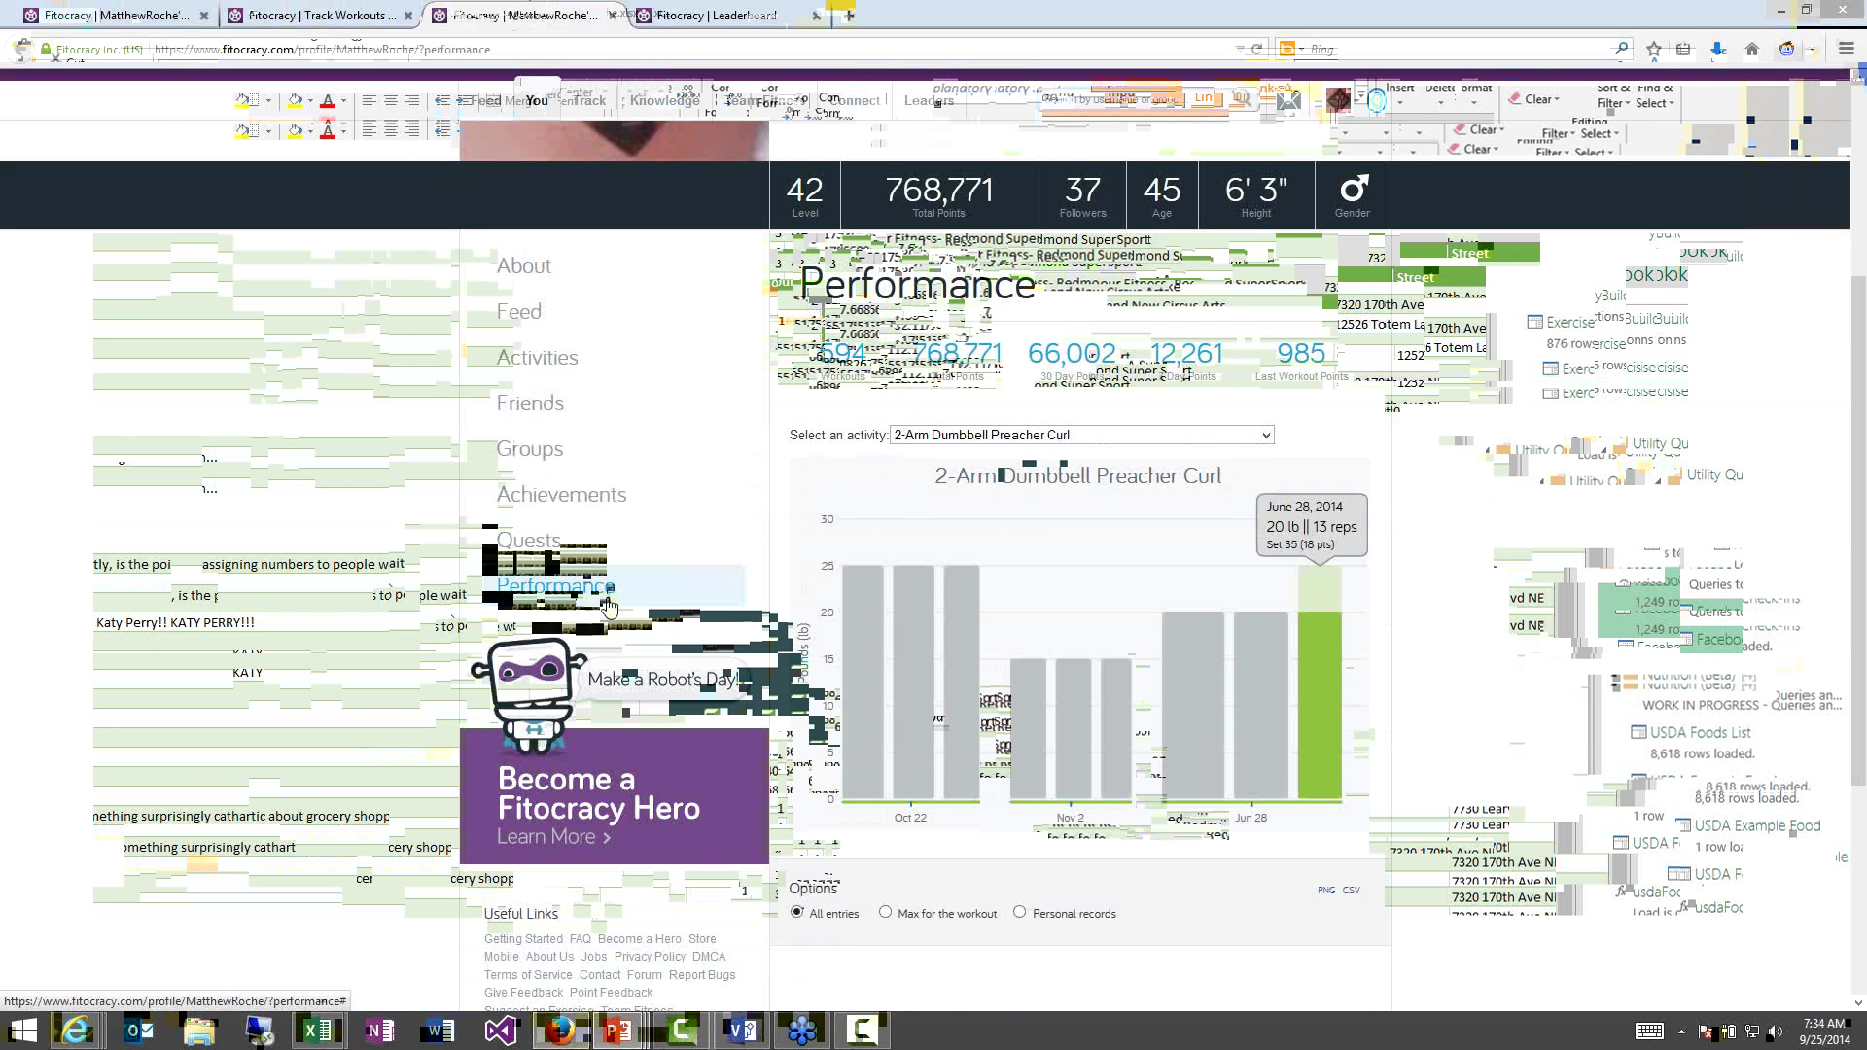
click(1173, 438)
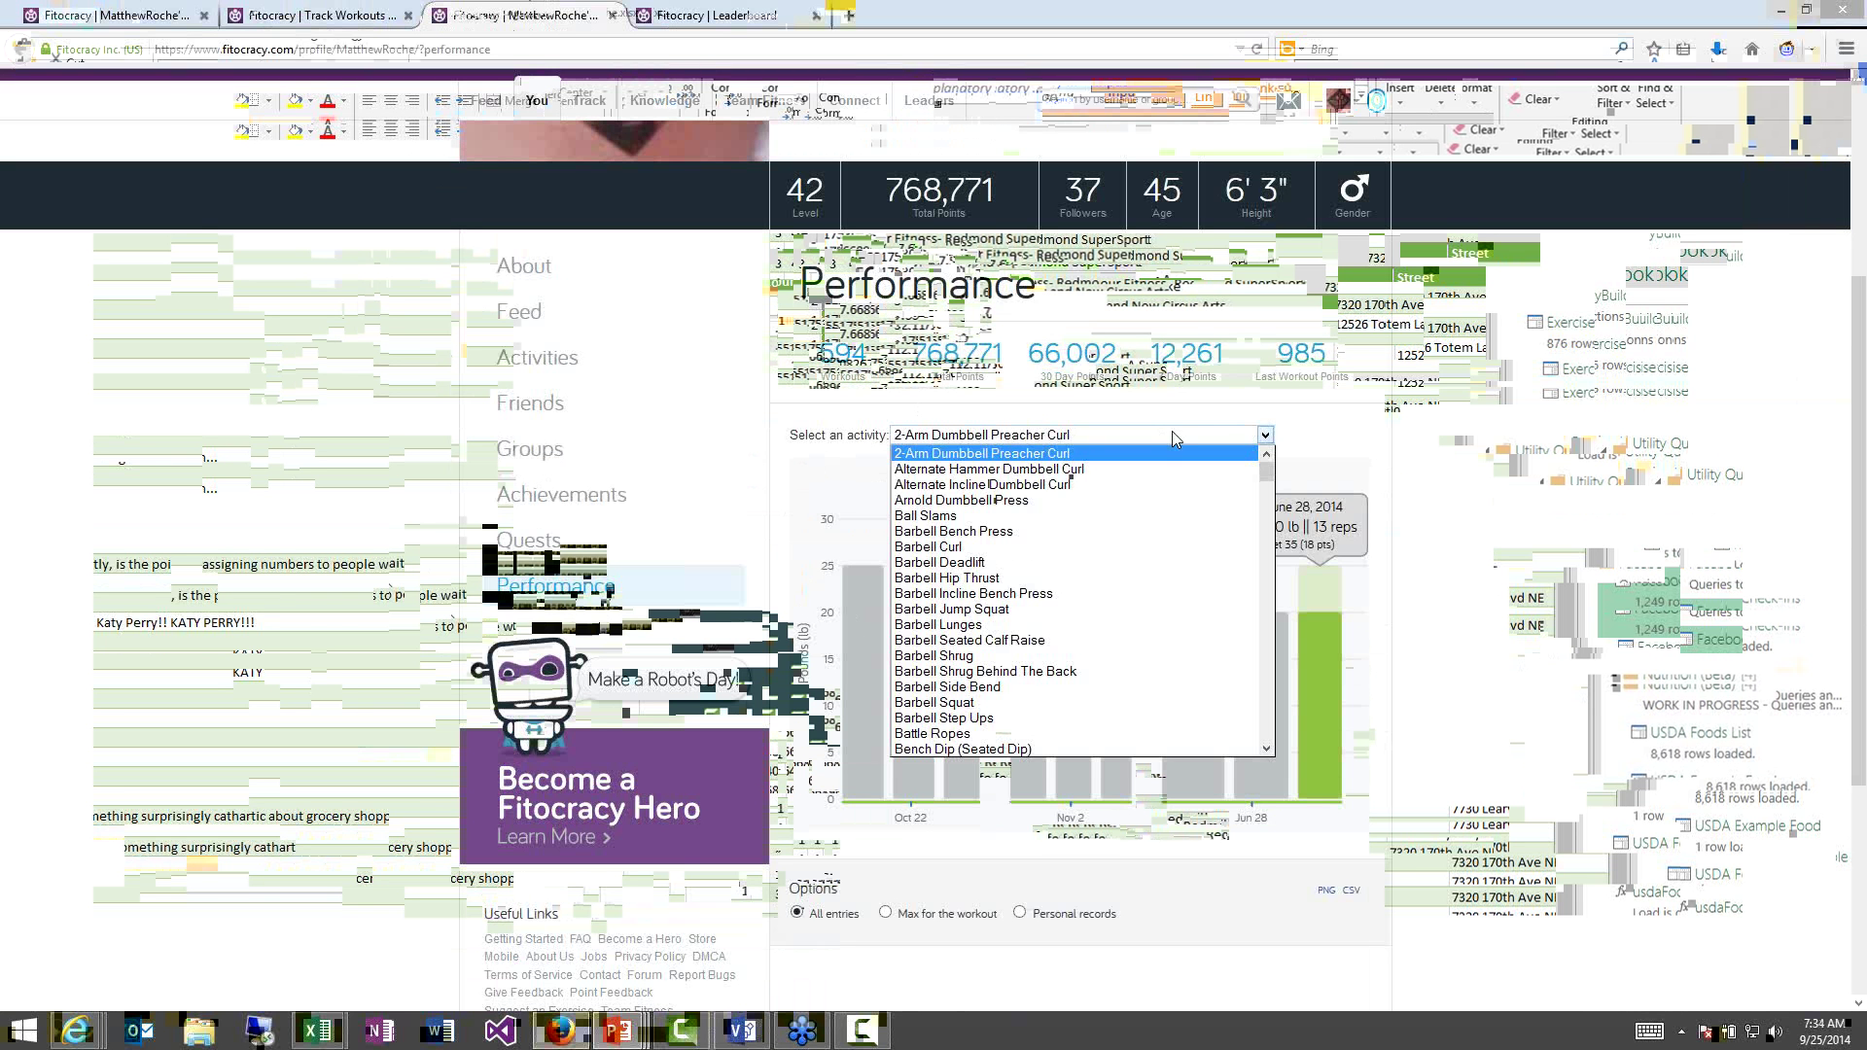
click(1008, 563)
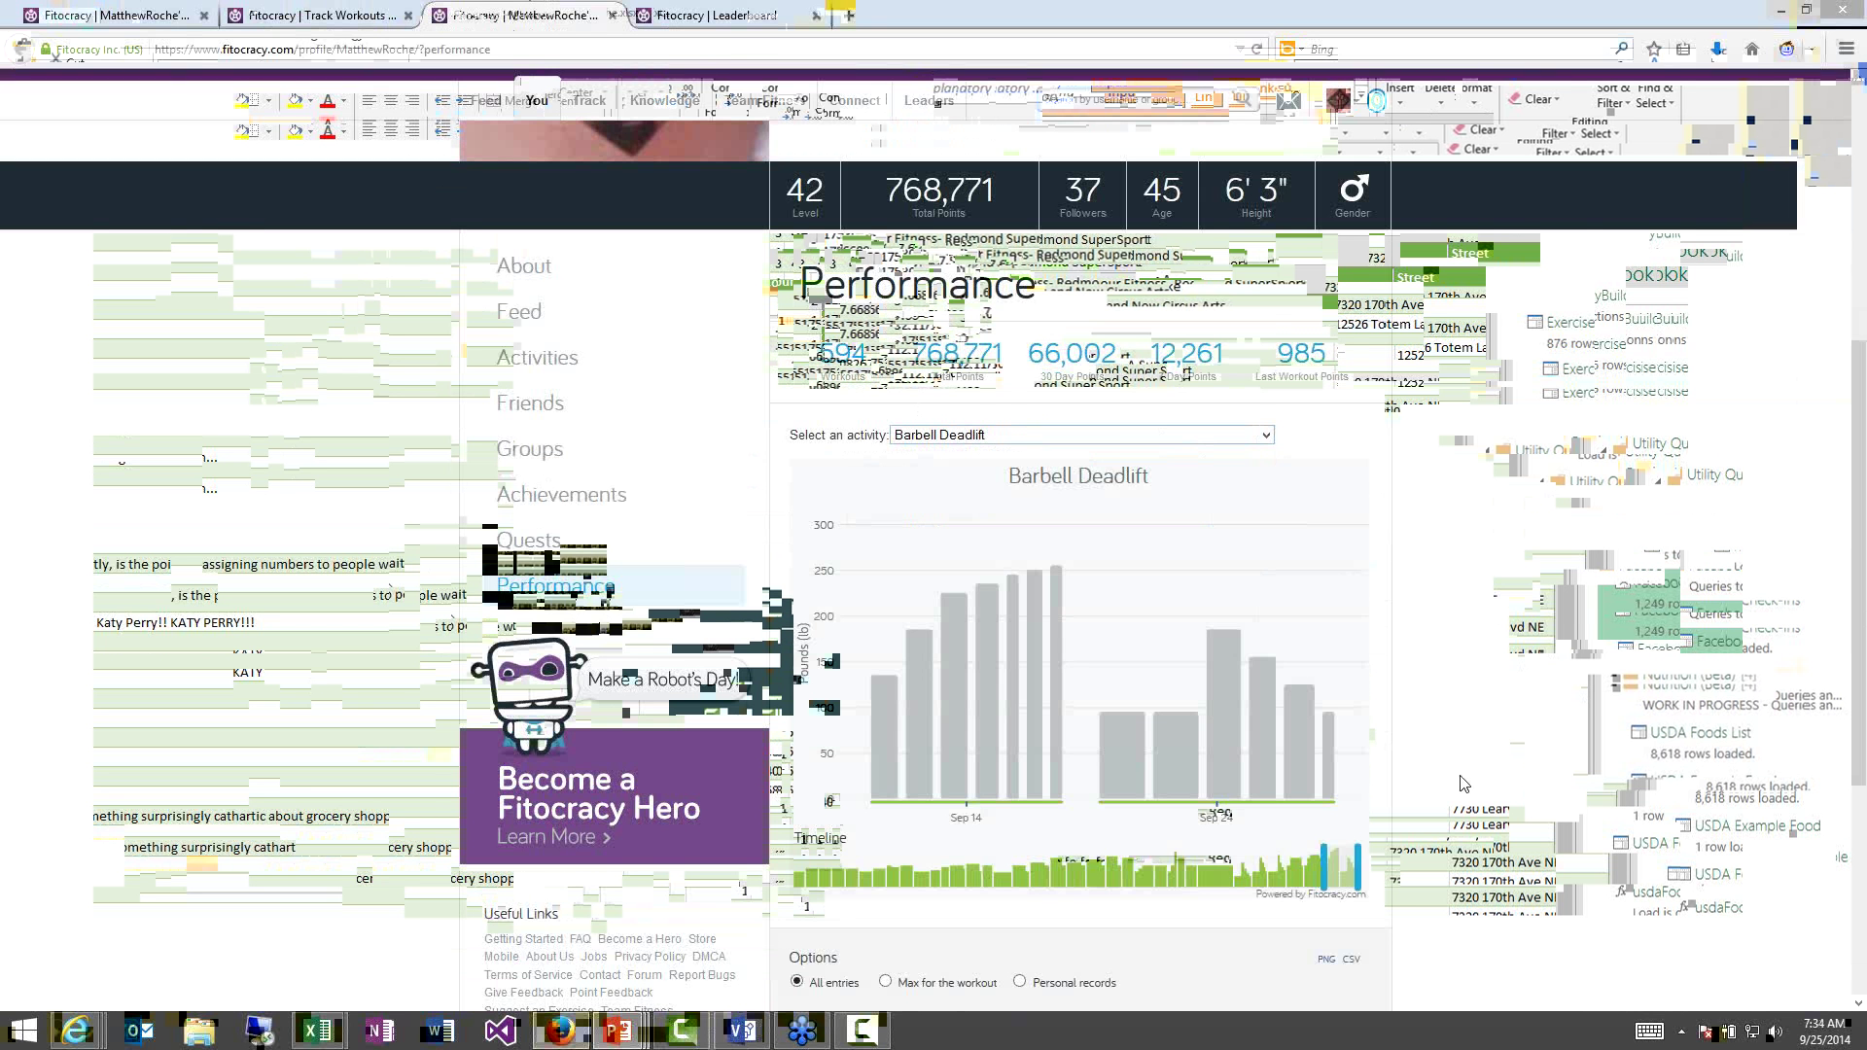
View the Barbell Deadlift history as CSV, underline its data URL on screen and close the export.
scroll(1463, 784, down, 1)
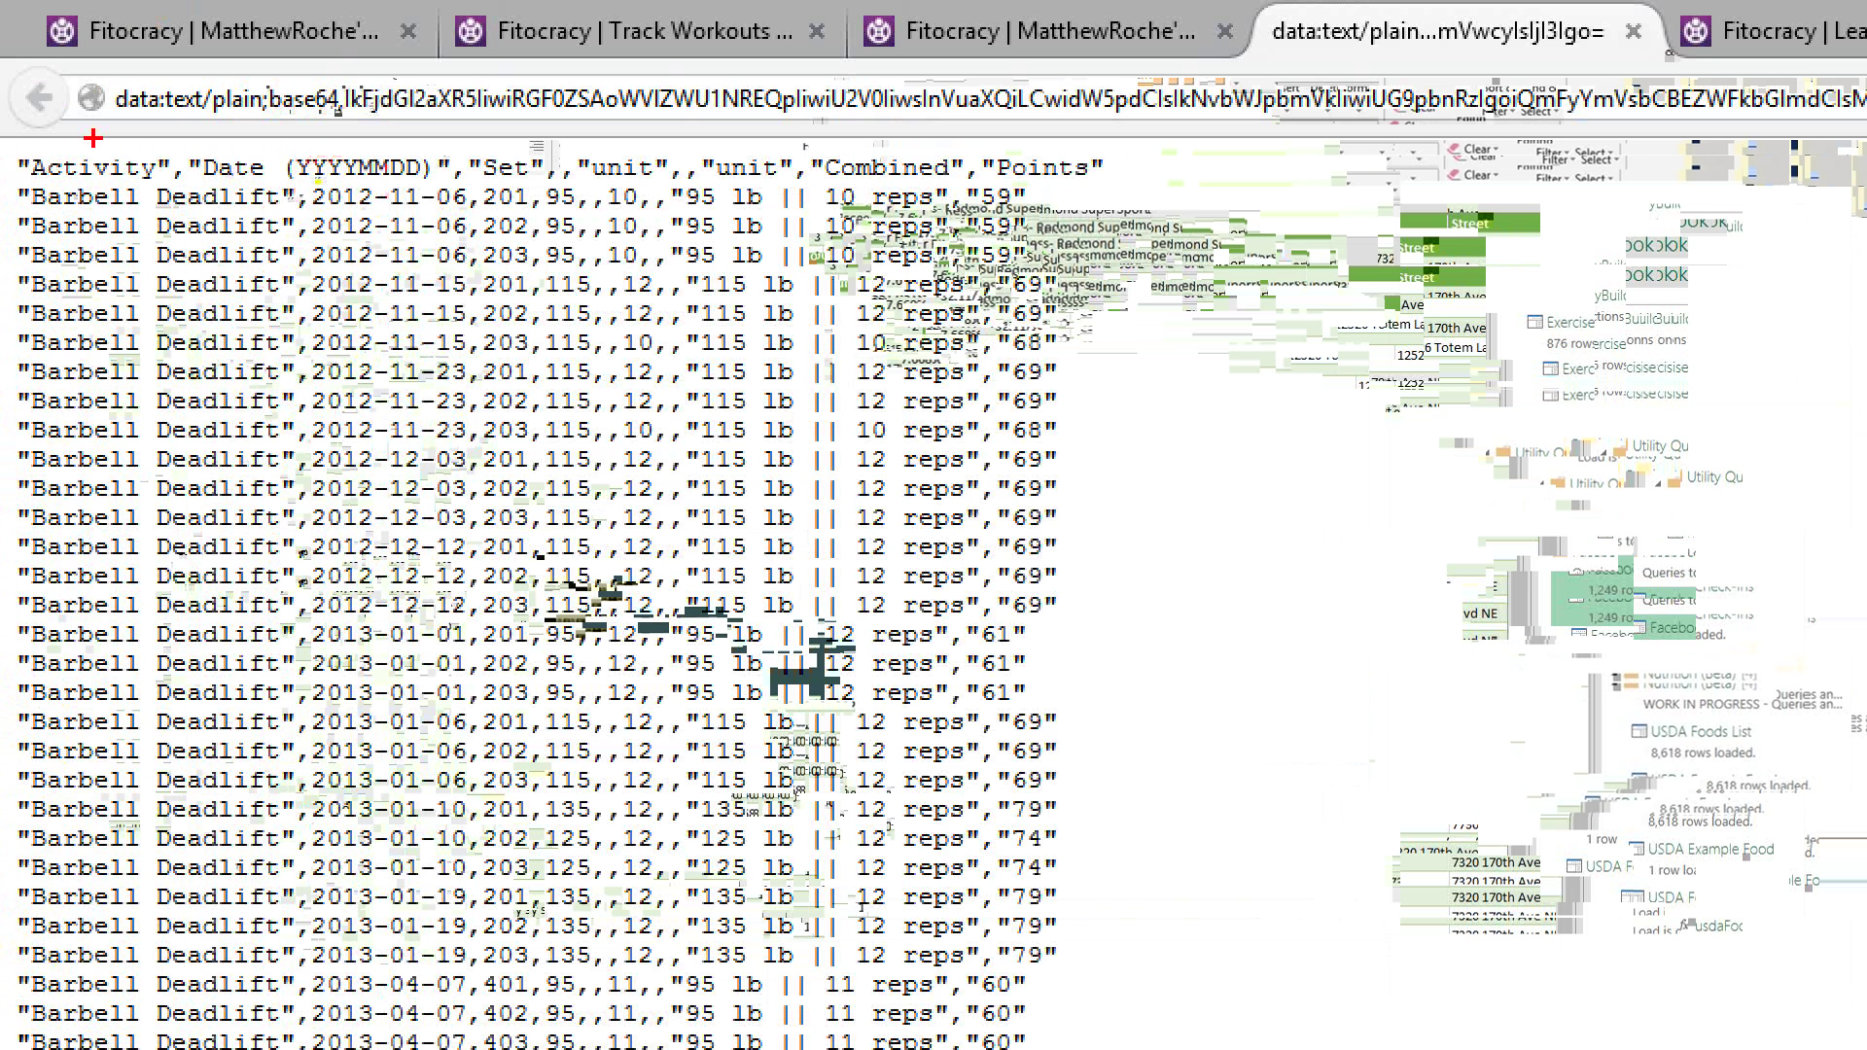
drag(103, 125, 736, 134)
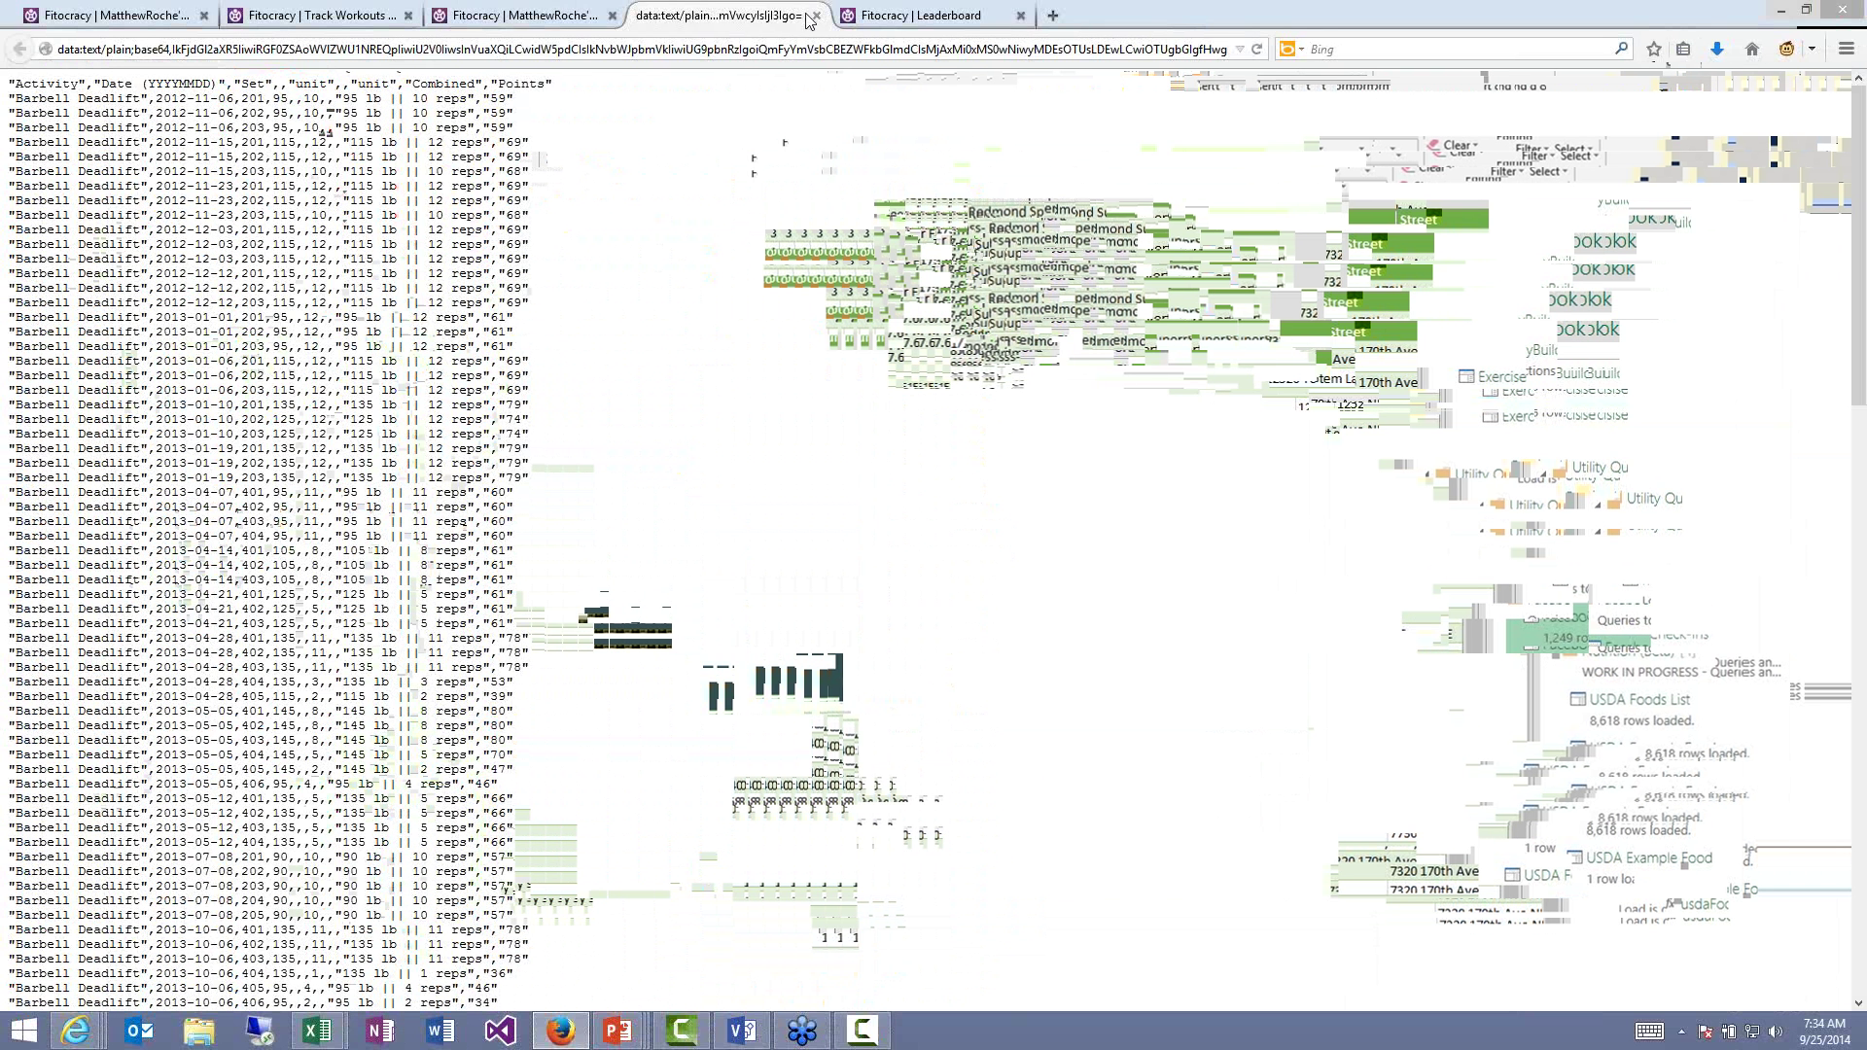
click(817, 16)
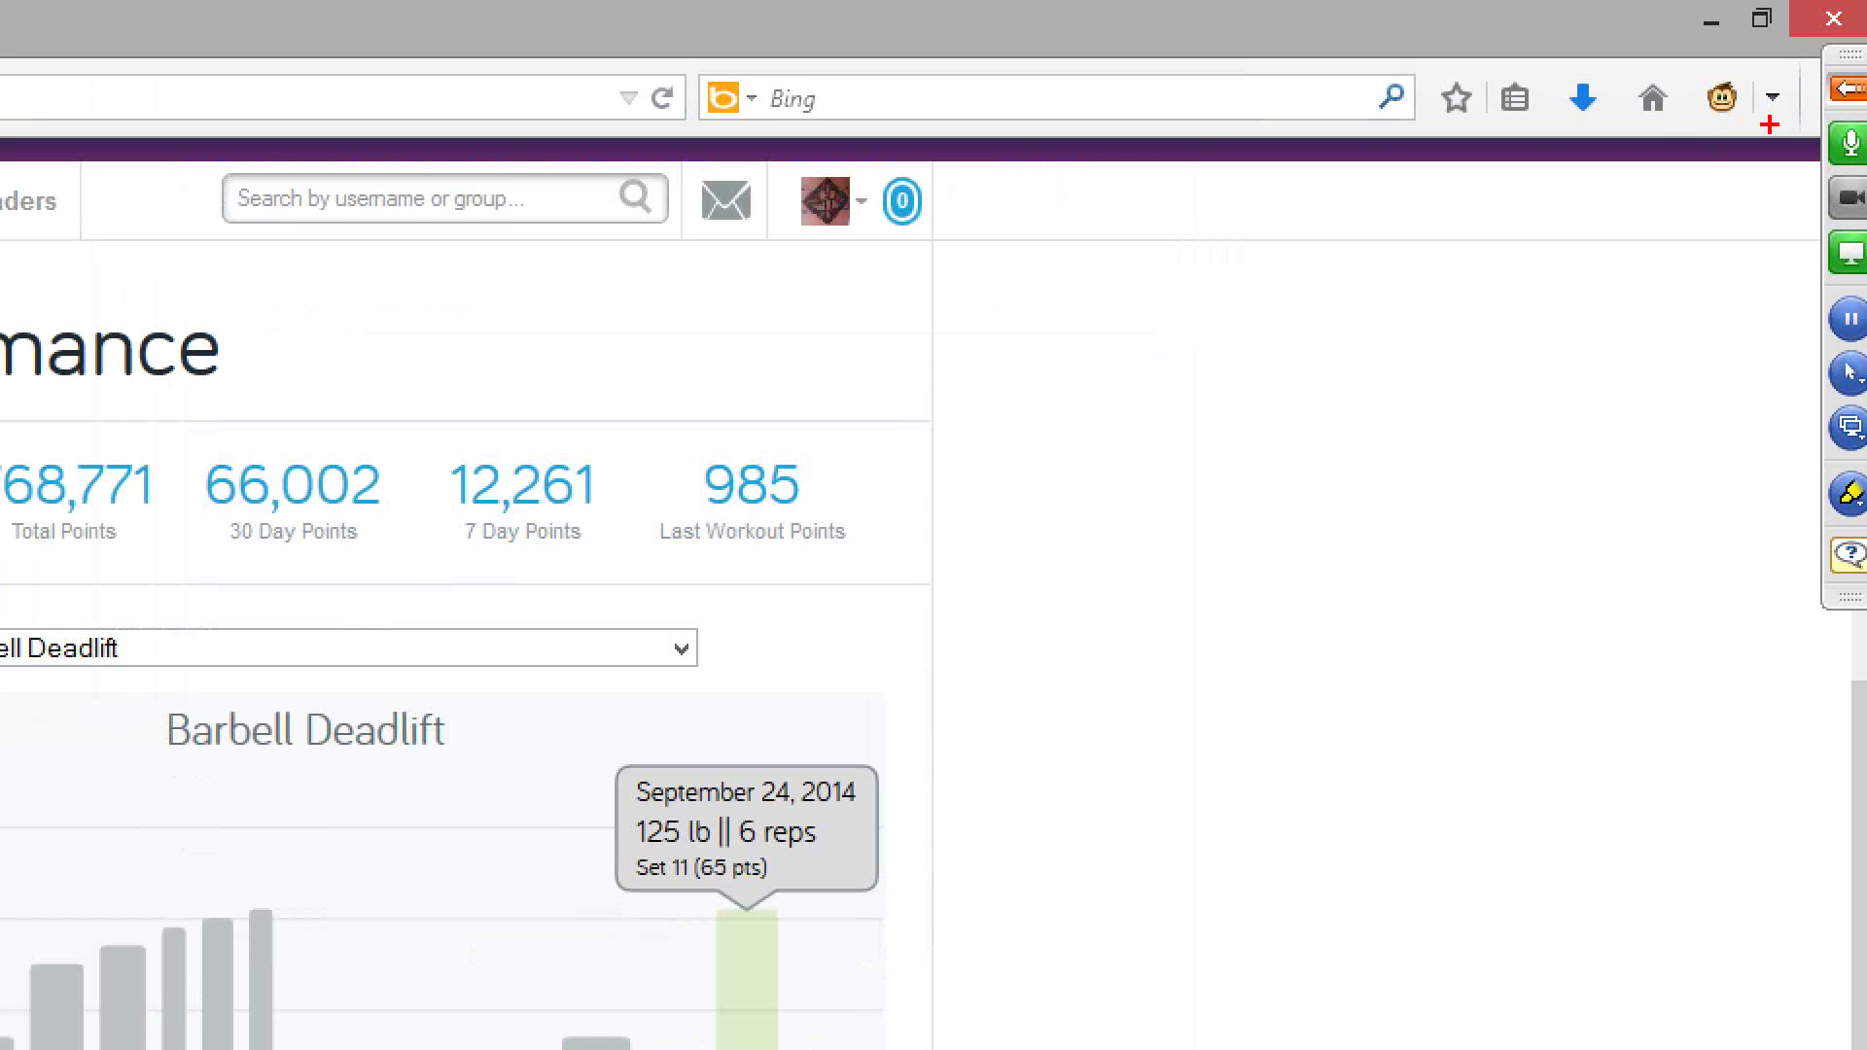
Underline the user-script add-on in Firefox and bring up the Performance page with its bulk CSV option.
drag(1801, 128, 1680, 136)
key(Escape)
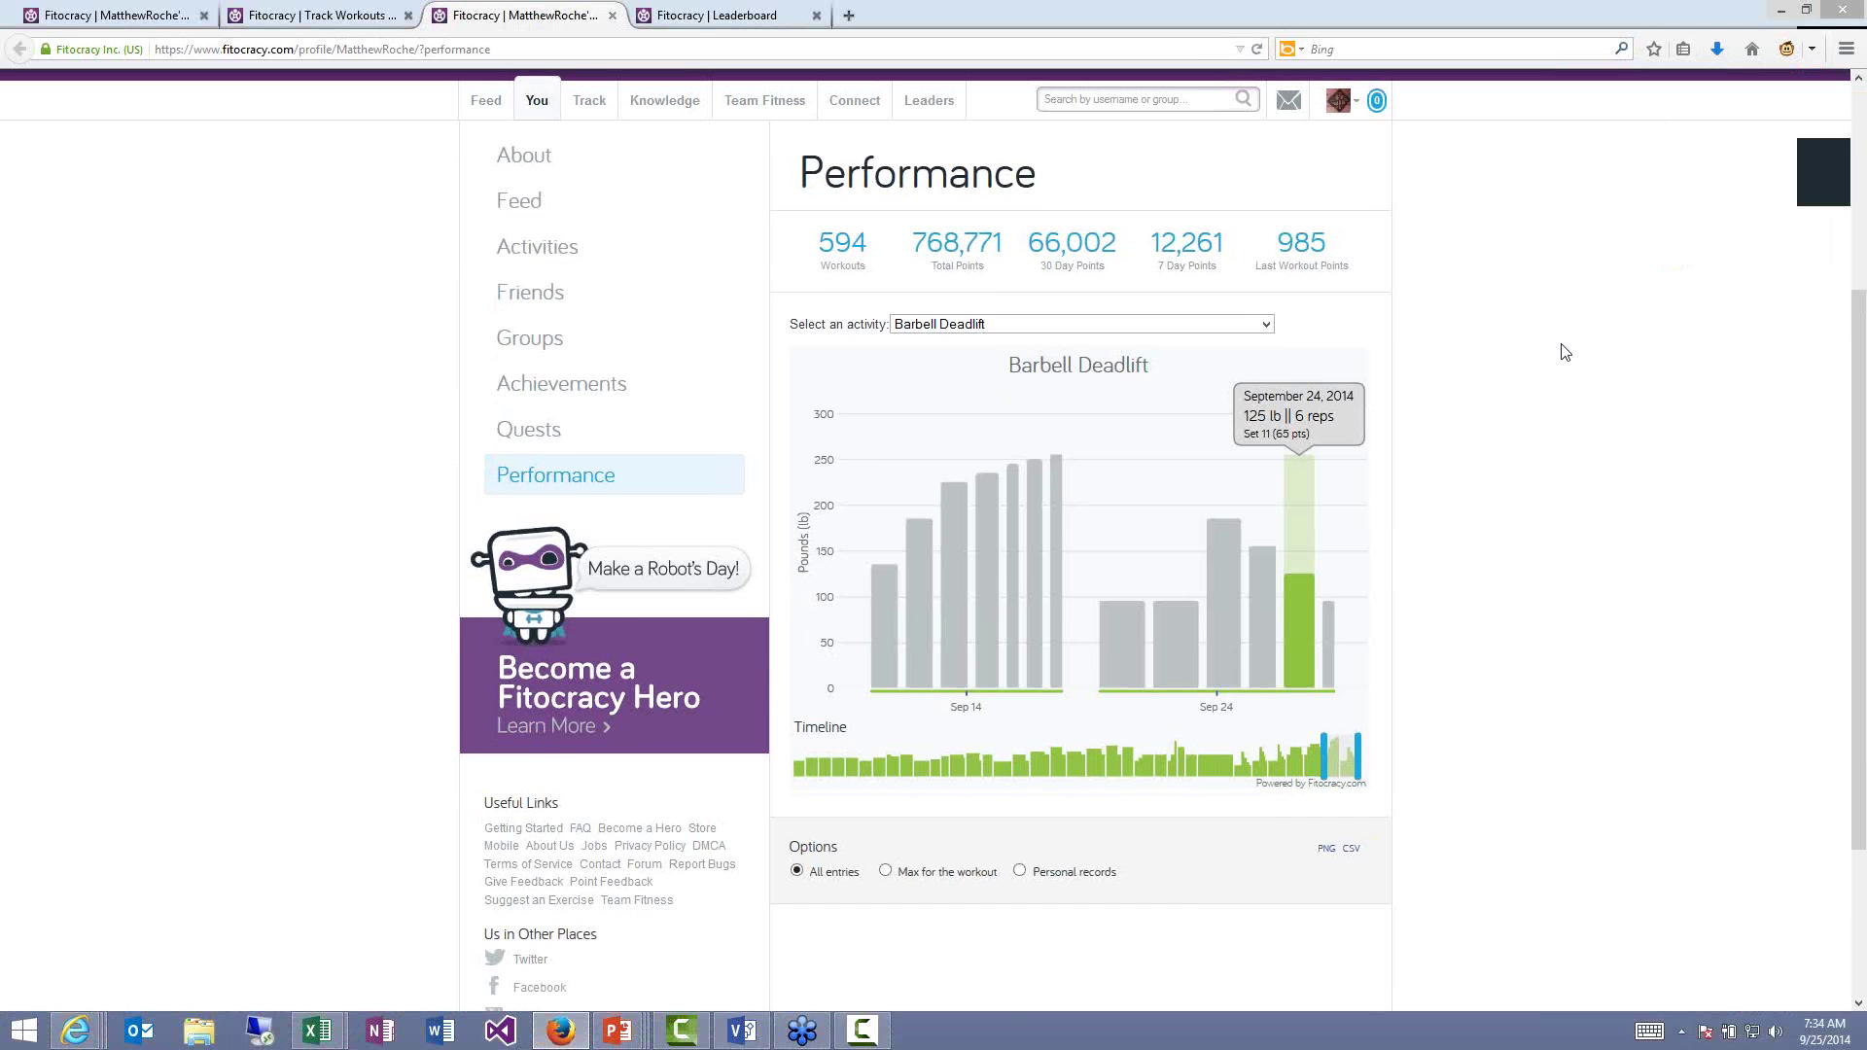
scroll(1526, 408, up, 2)
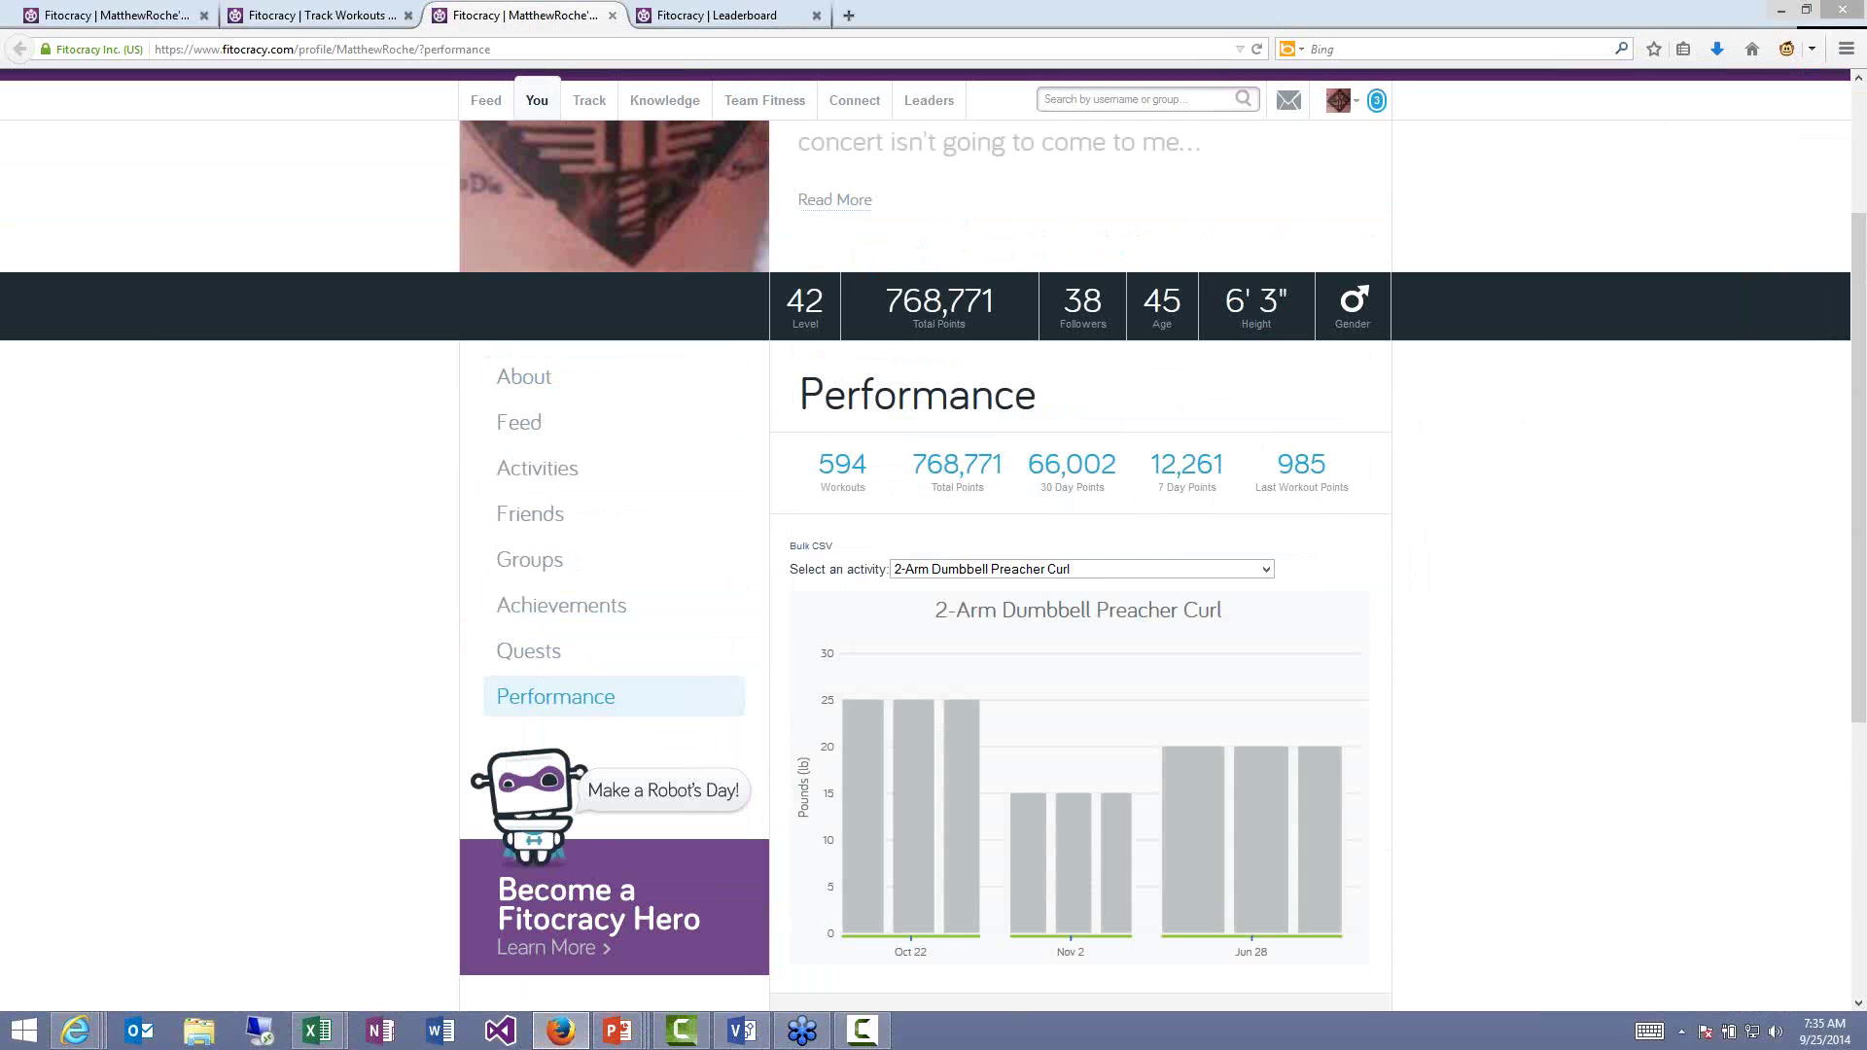
Mark the Bulk CSV link in red on the Performance page and start the bulk export of the activities.
click(1216, 629)
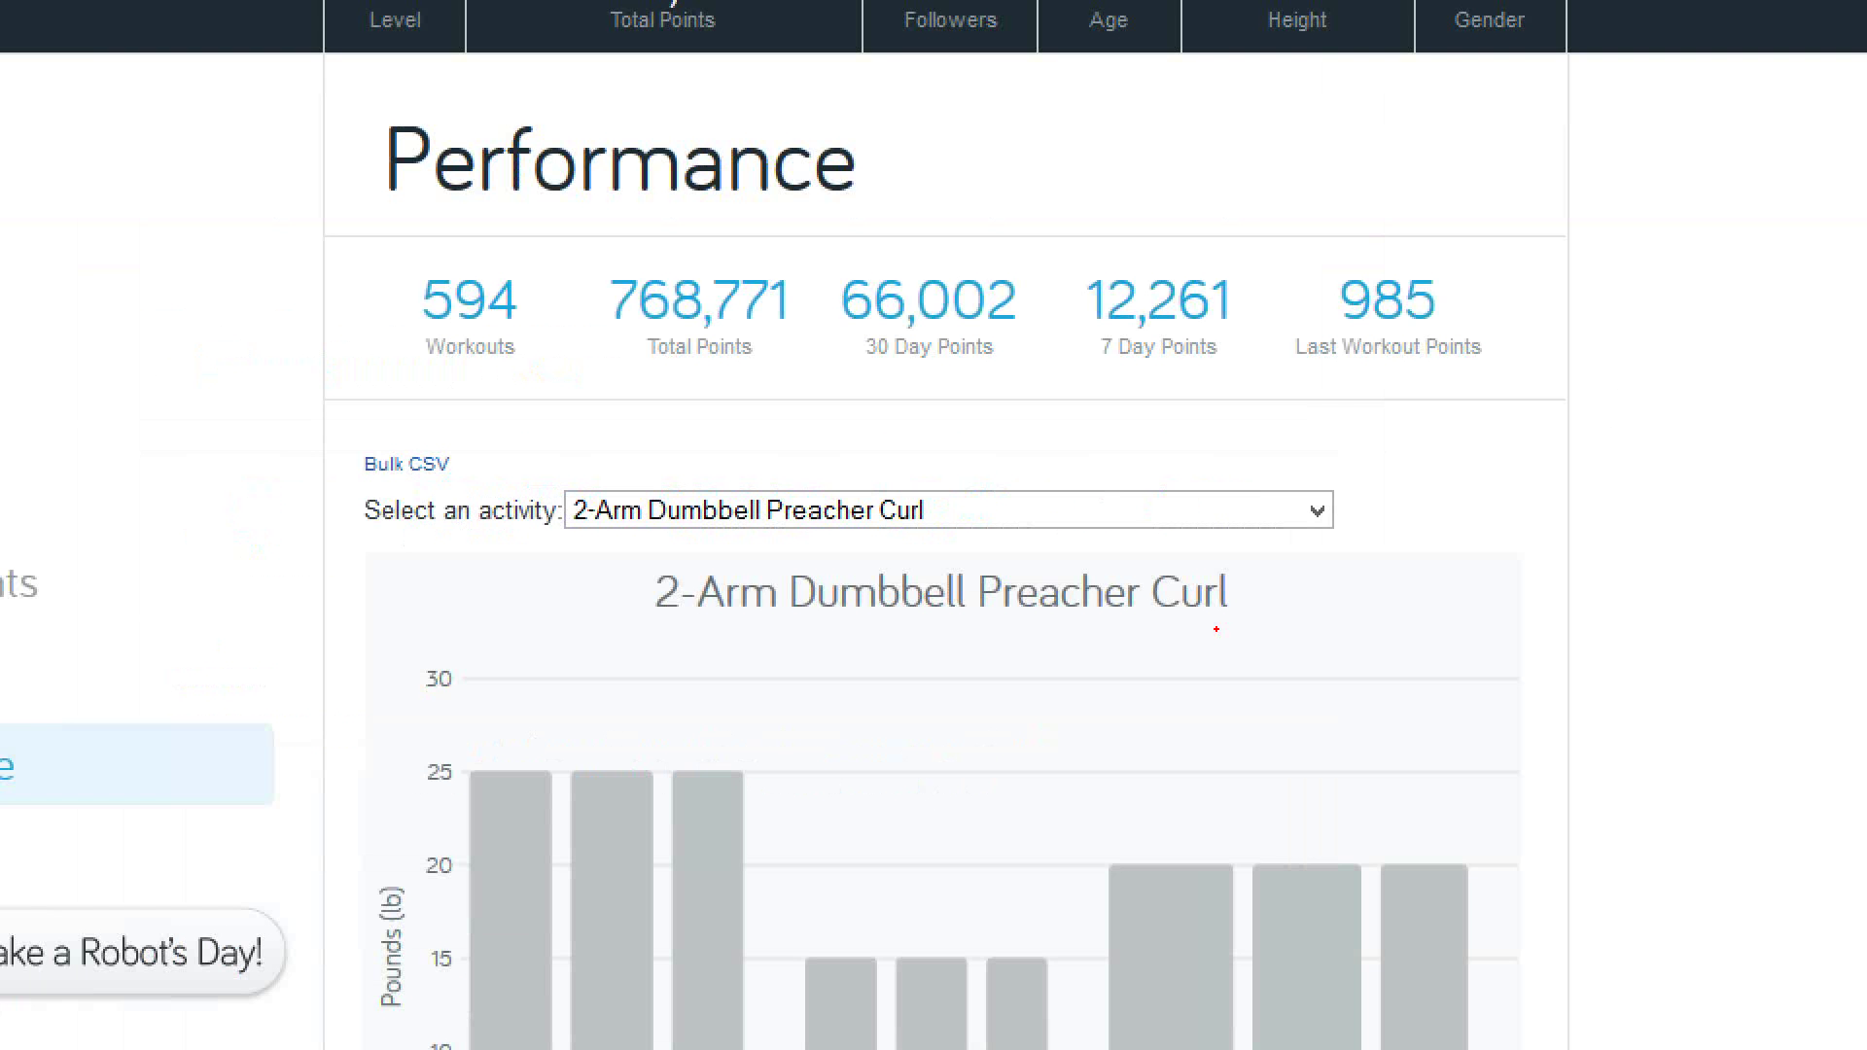
mouse_move(331, 424)
mouse_down()
mouse_move(323, 475)
mouse_move(393, 502)
mouse_up()
drag(469, 451, 581, 415)
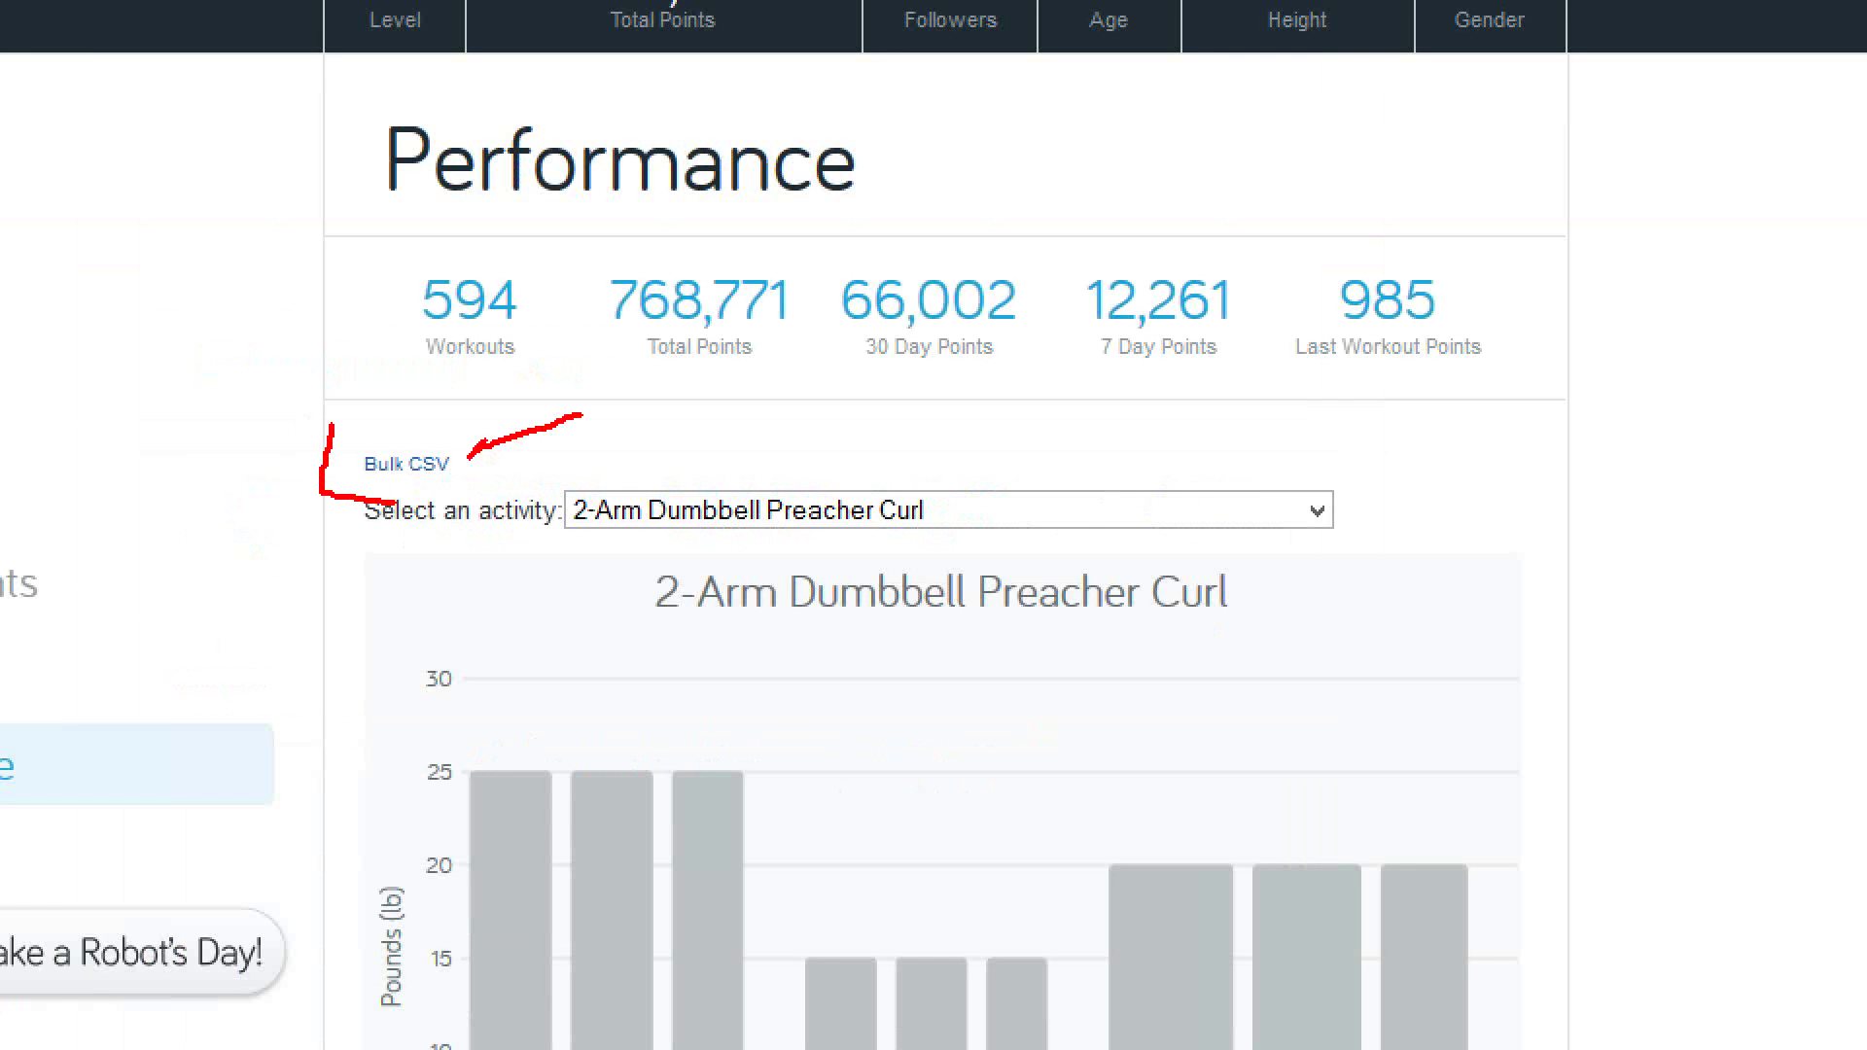
drag(469, 454, 496, 460)
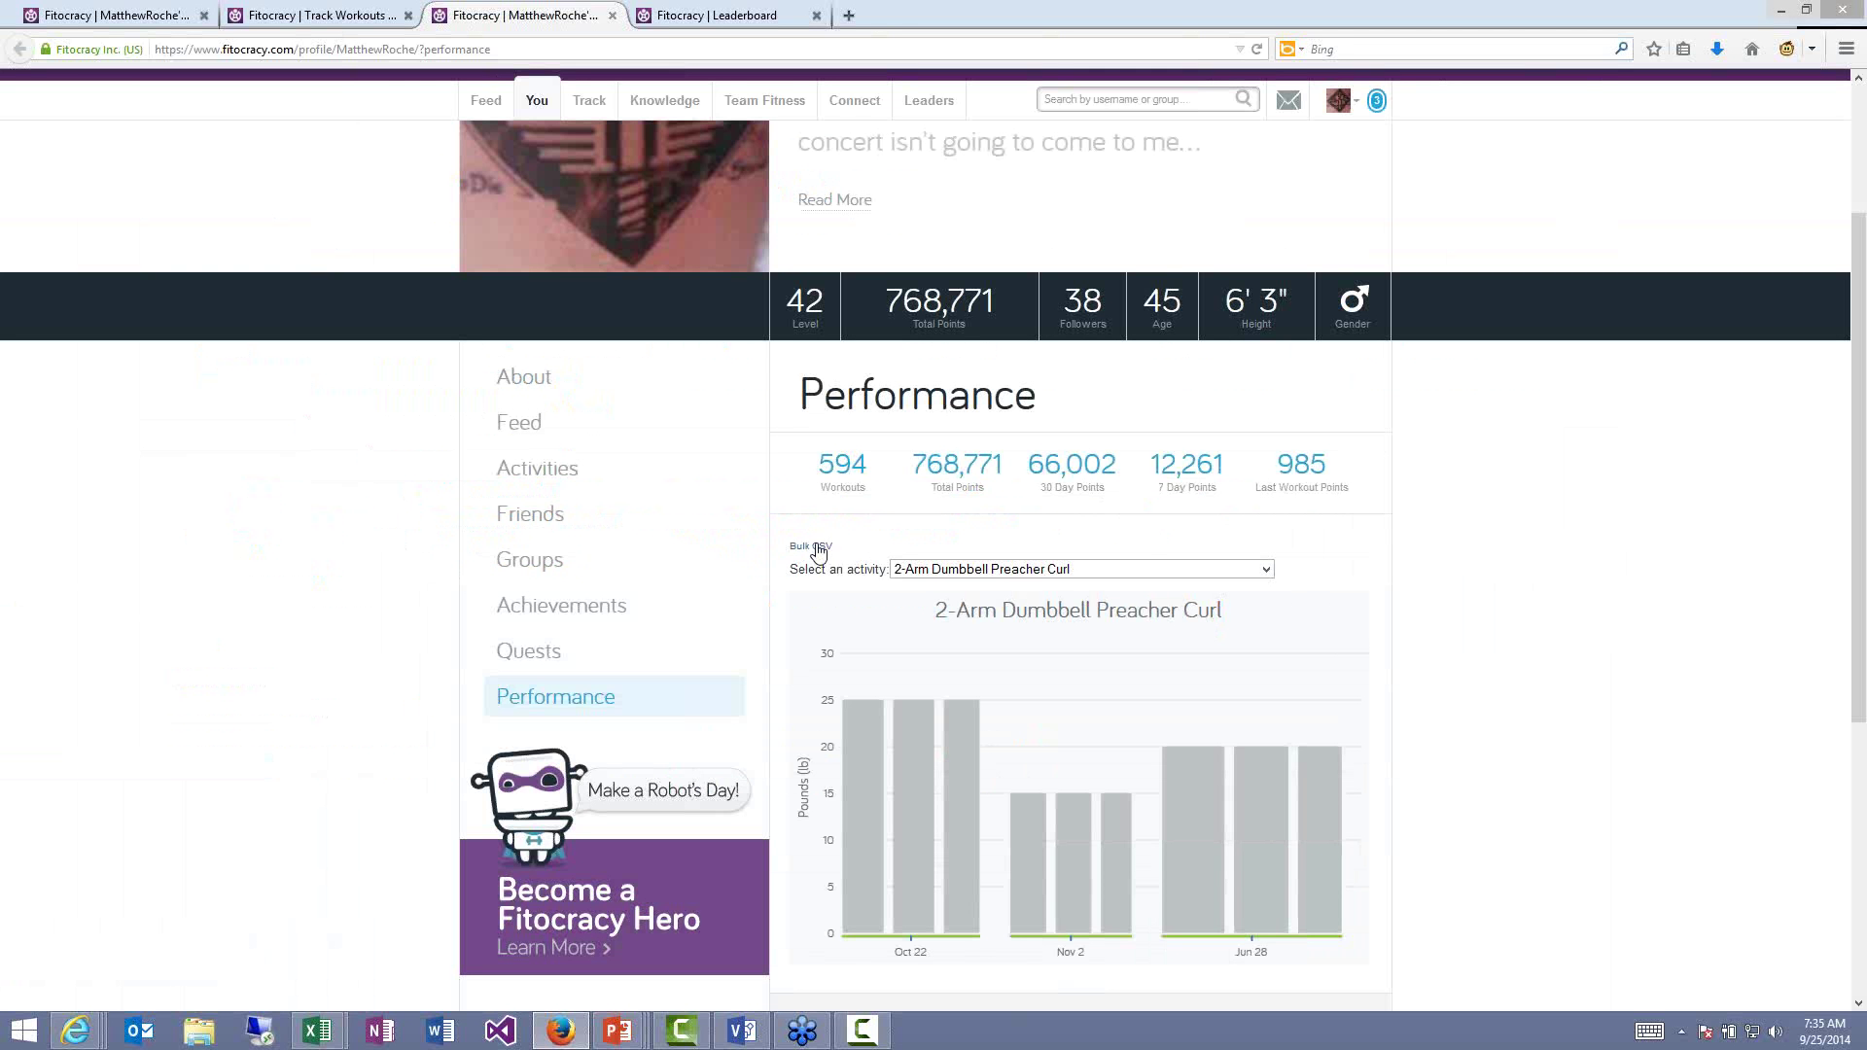
click(815, 546)
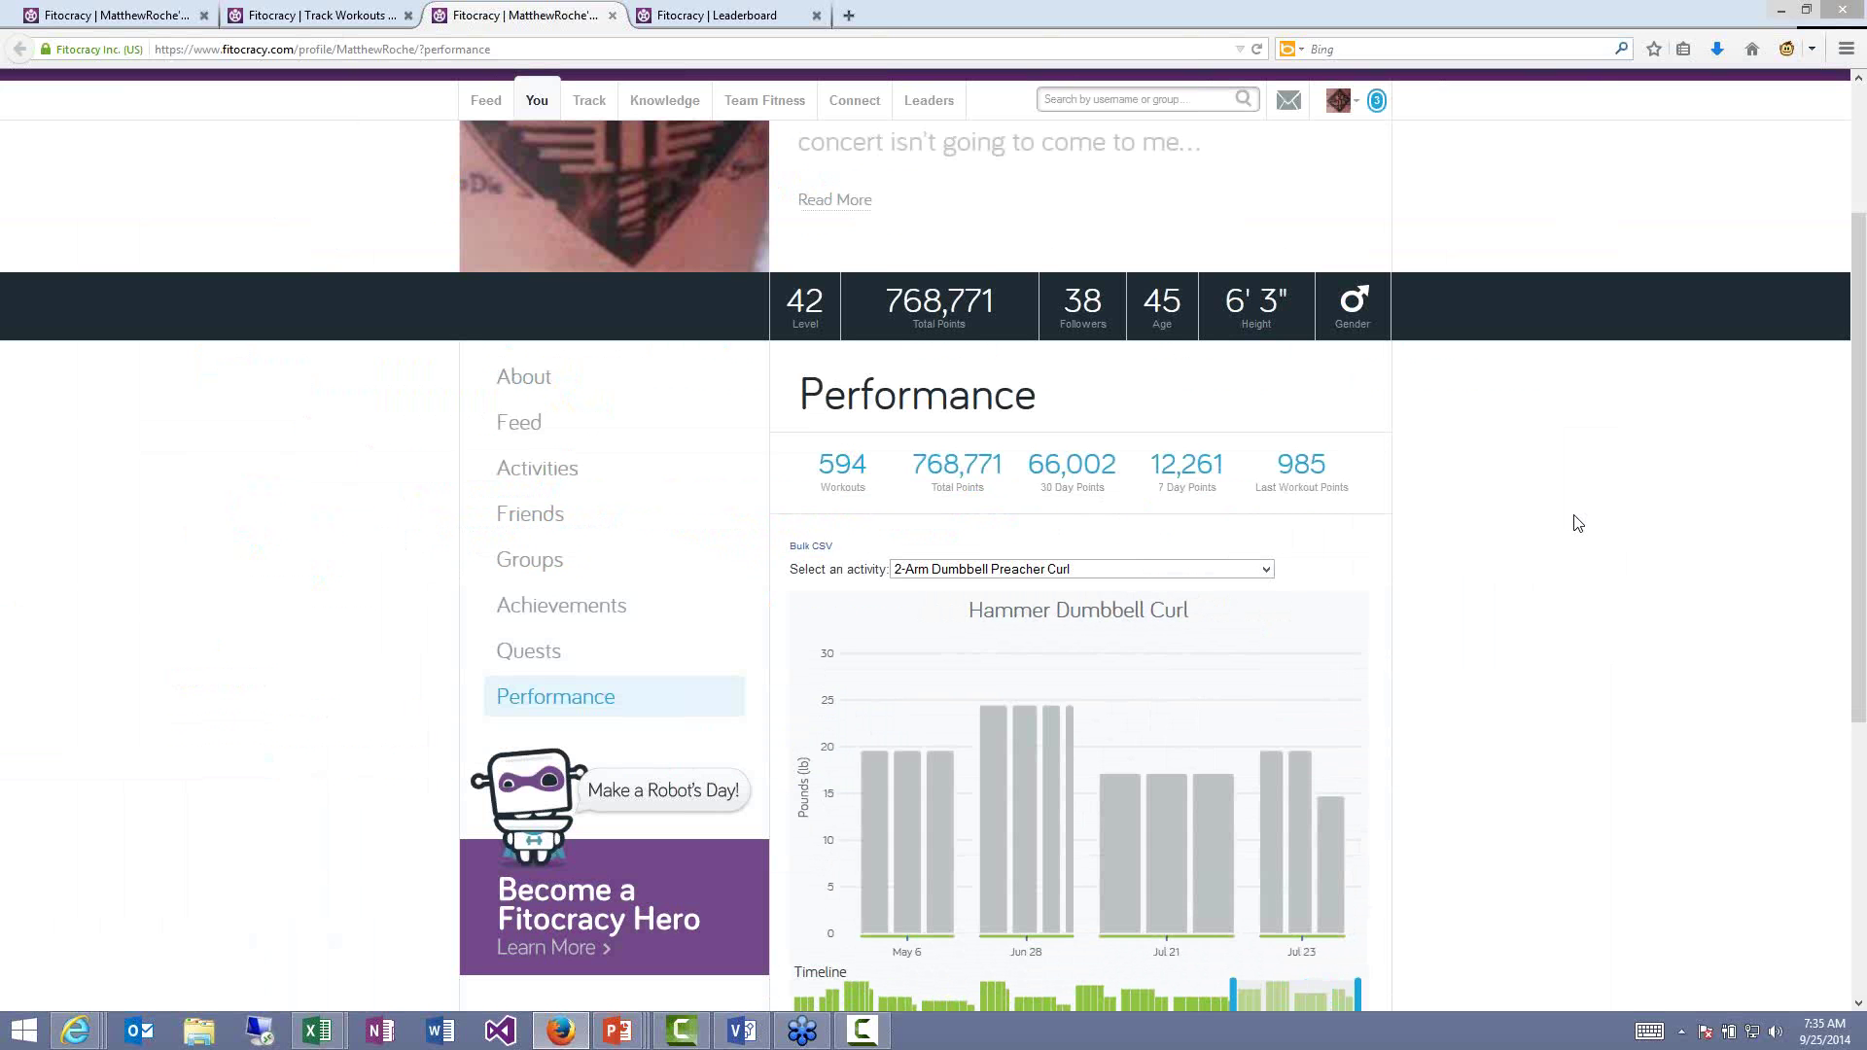
Switch to the Power BI Fitness Tracking diagram in Visio and point out the Fitocracy.com cloud and the Manual Data Entry container.
key(alt+Tab)
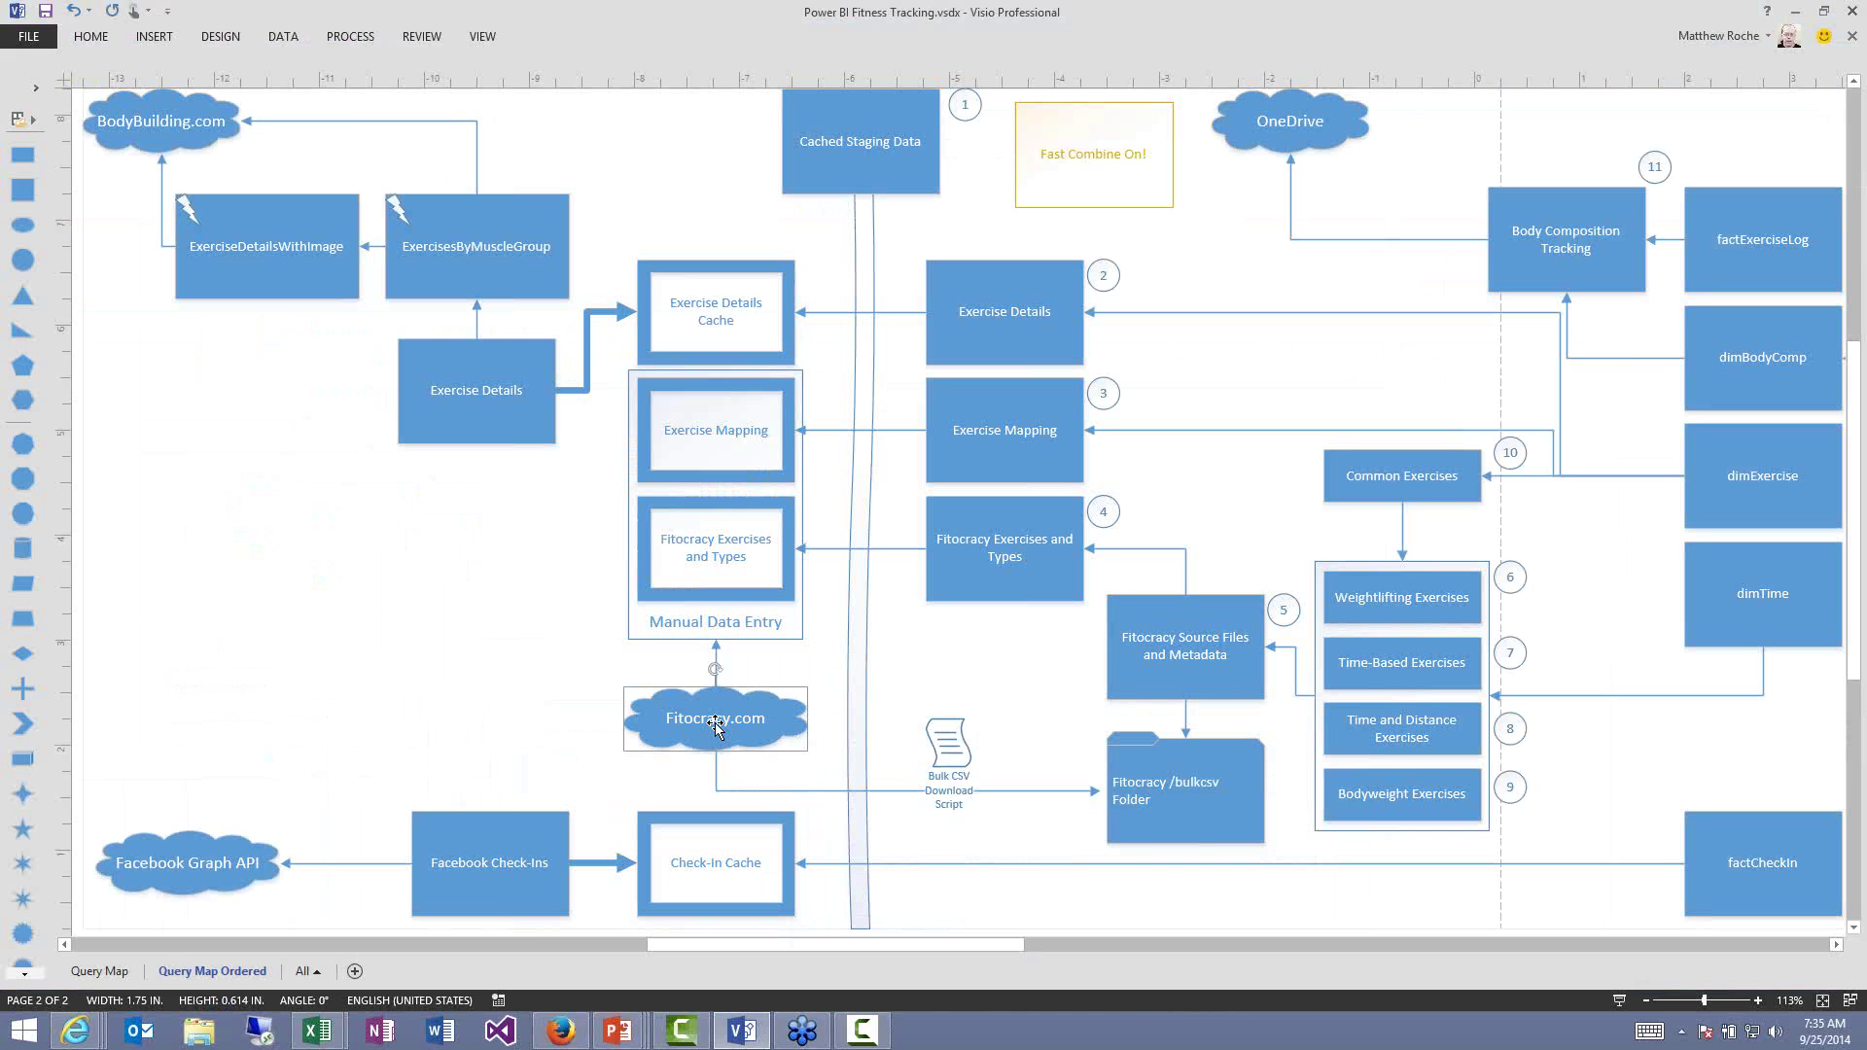
click(748, 728)
click(669, 676)
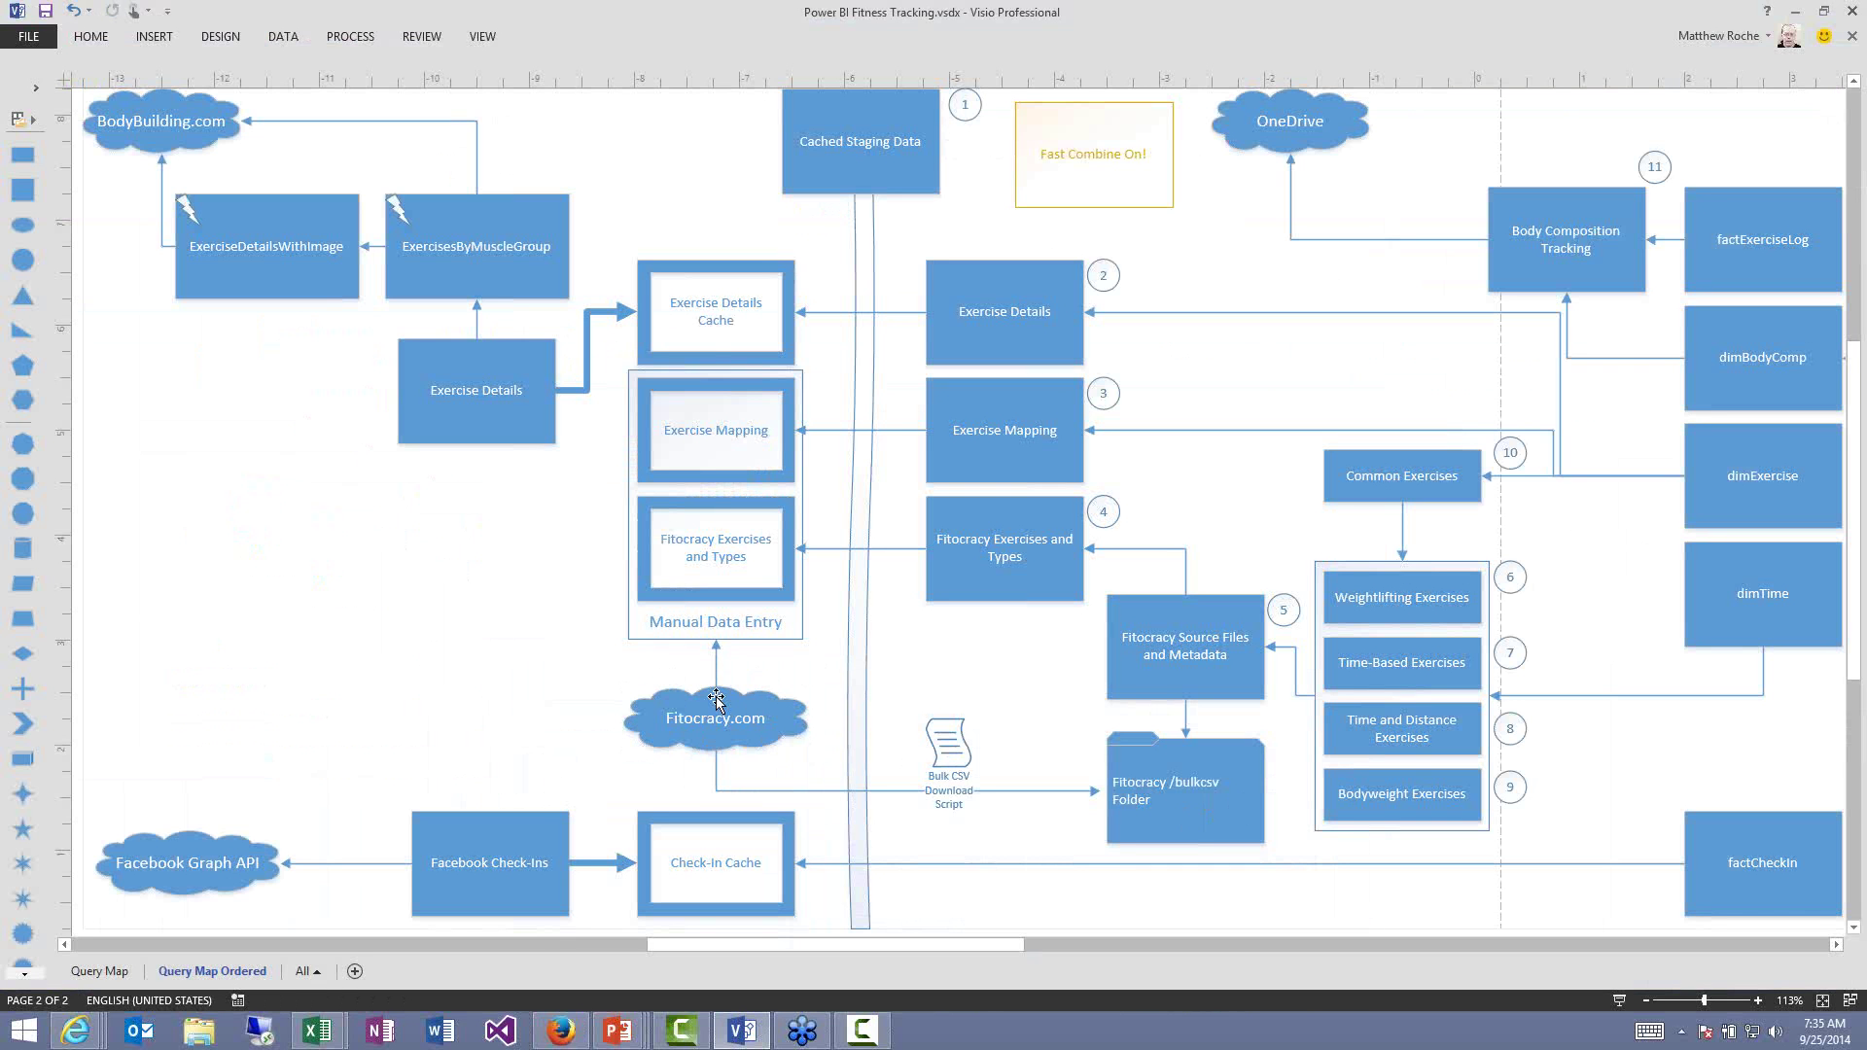
key(Tab)
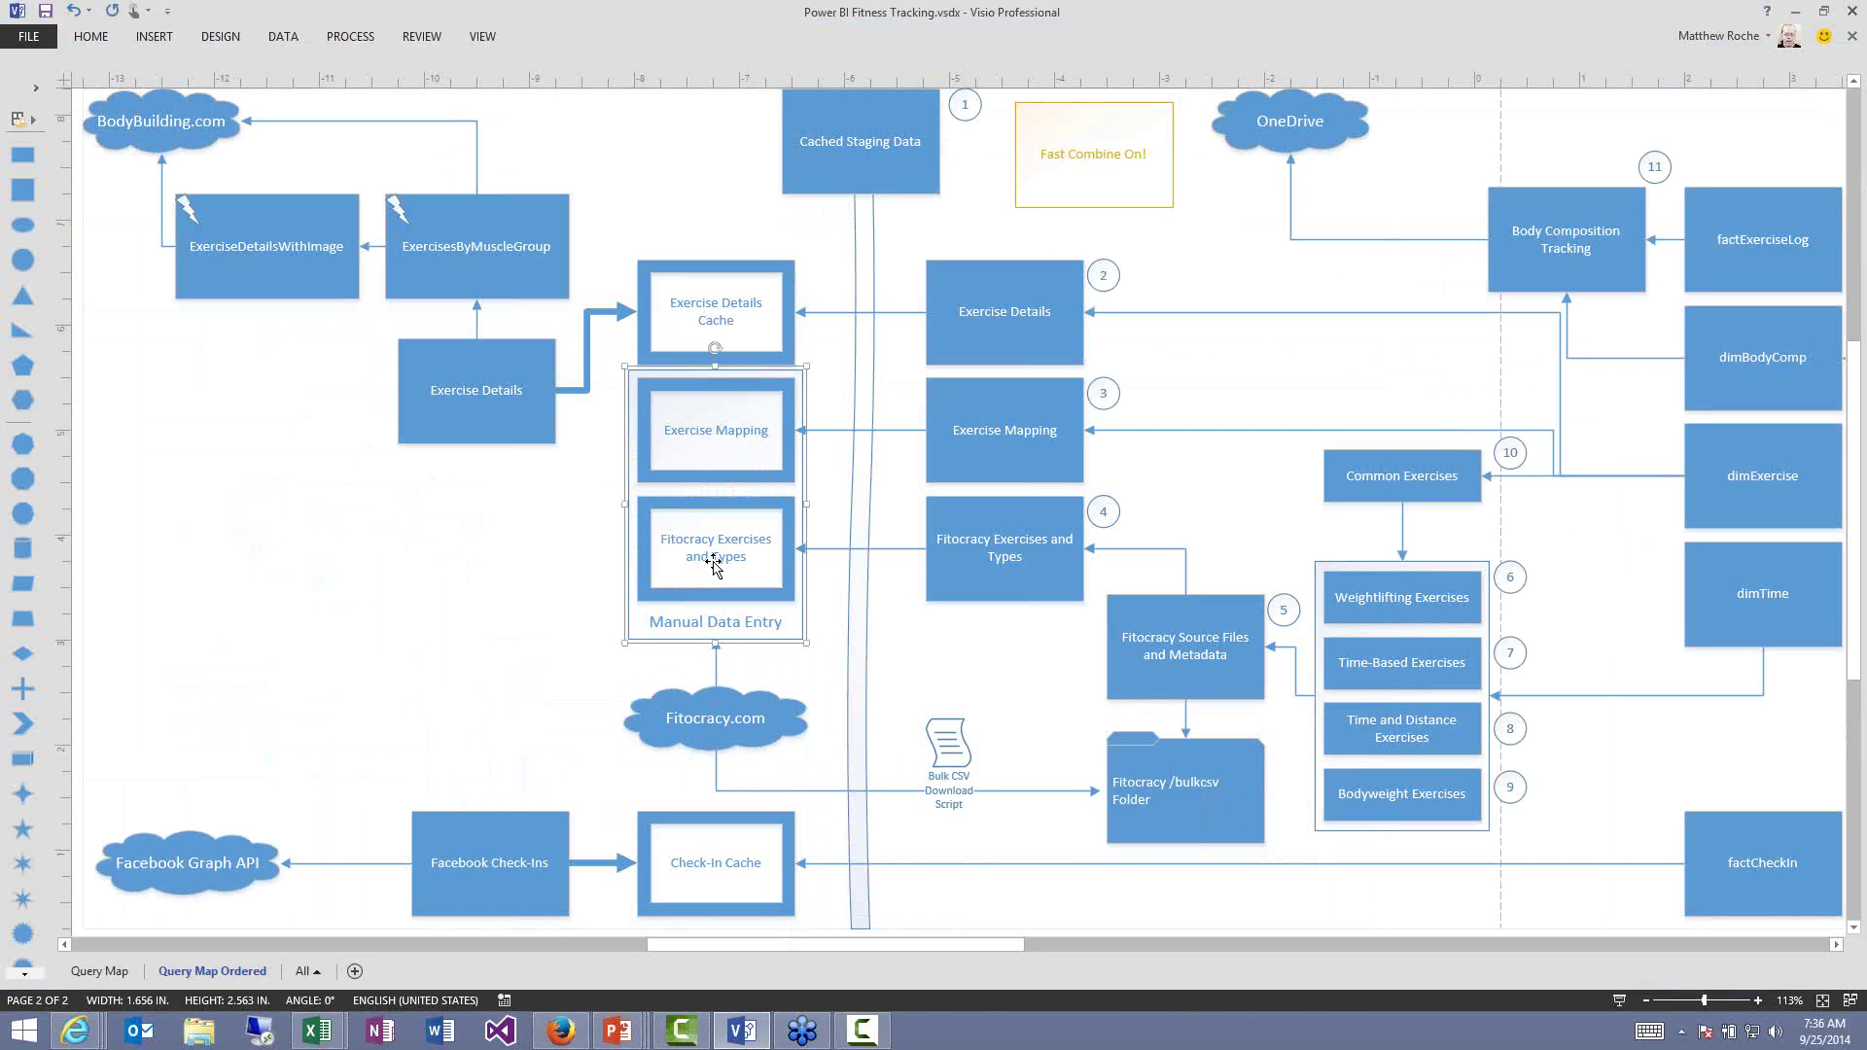
Switch to the reference data workbook in Excel and highlight the Fitocracy Exercise column on the Fitocracy Exercises sheet.
key(alt+Tab)
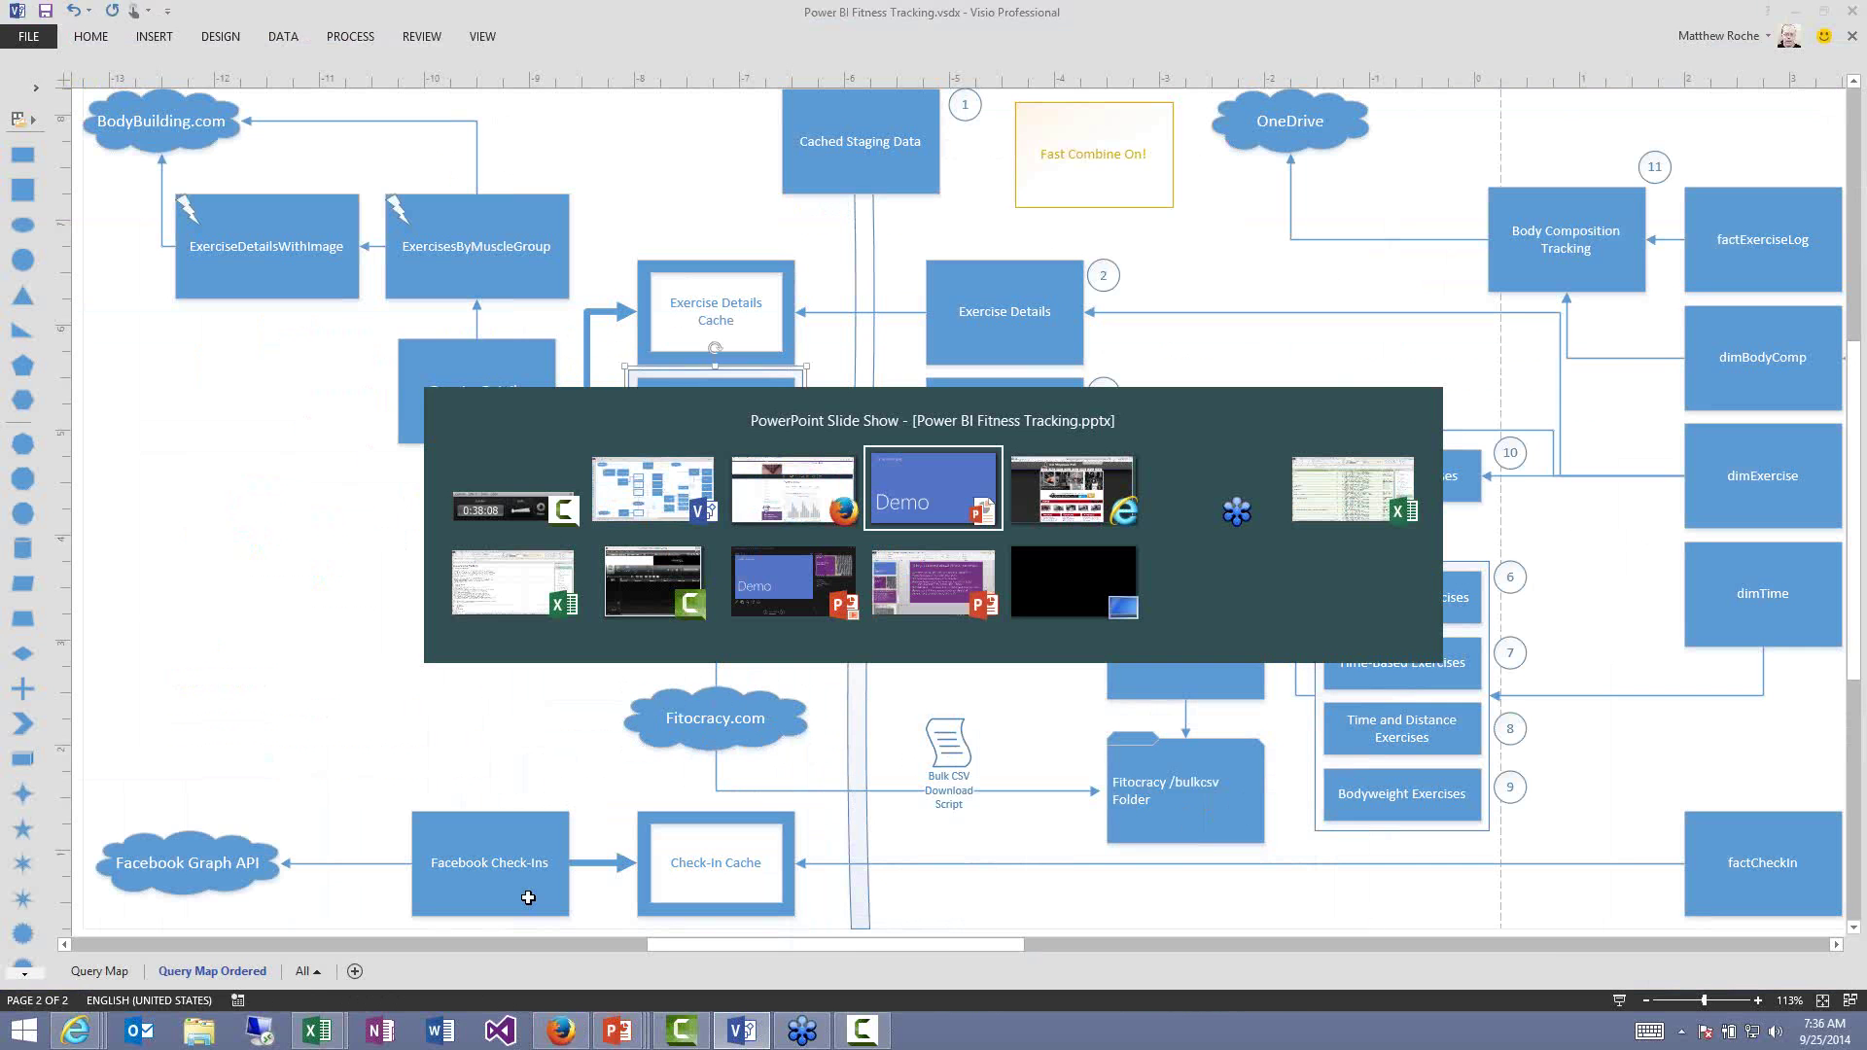
key(alt+Tab)
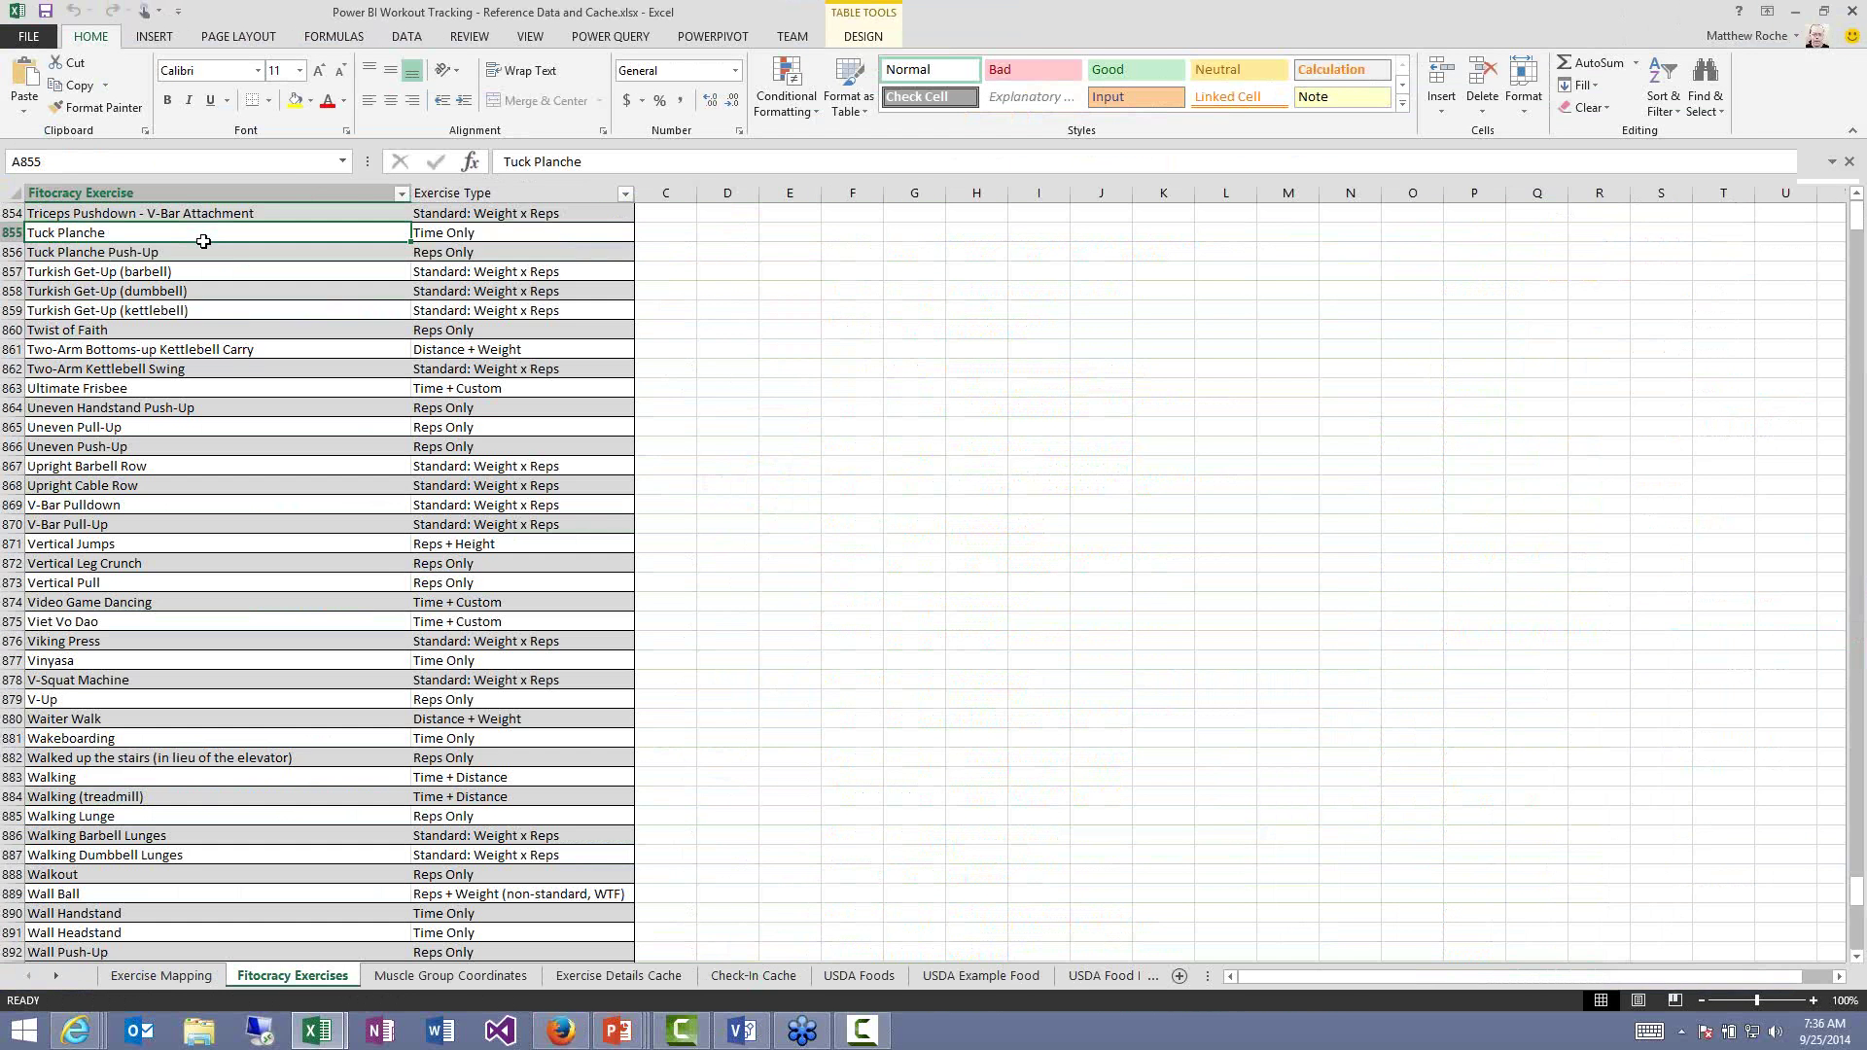
key(ctrl+Home)
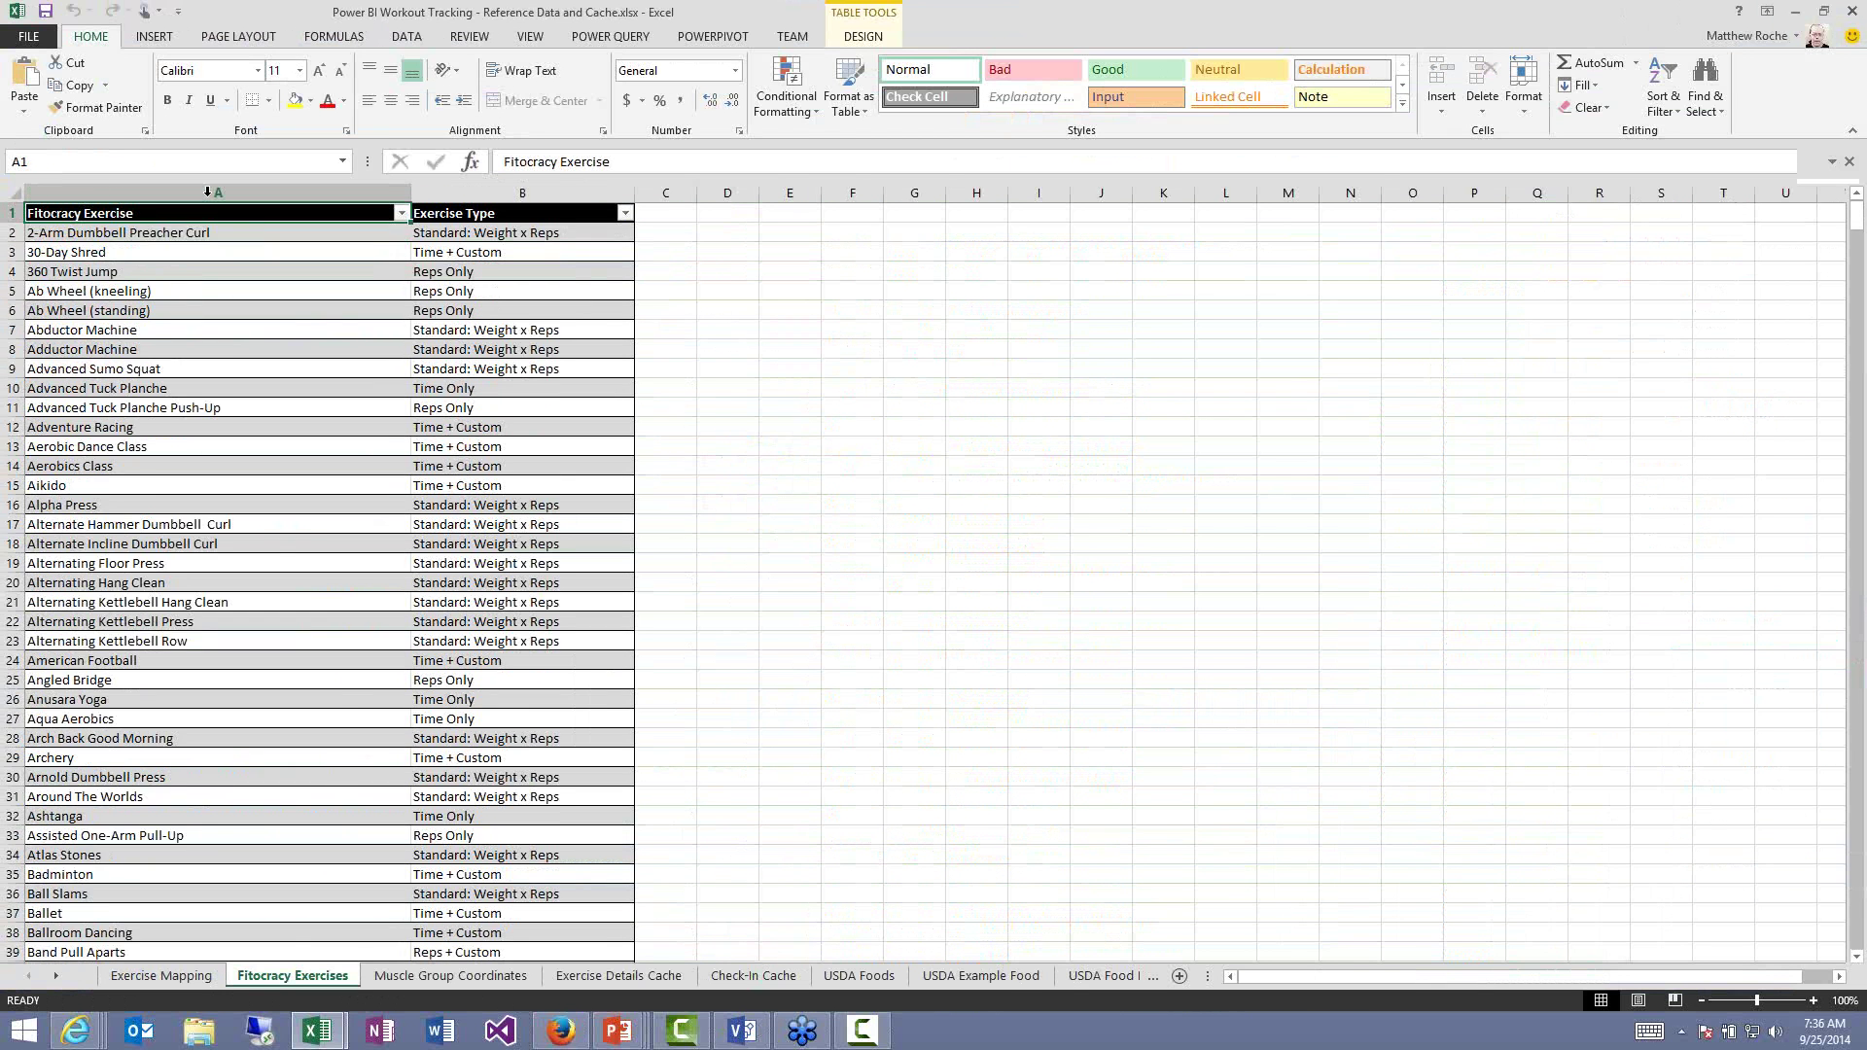
click(207, 192)
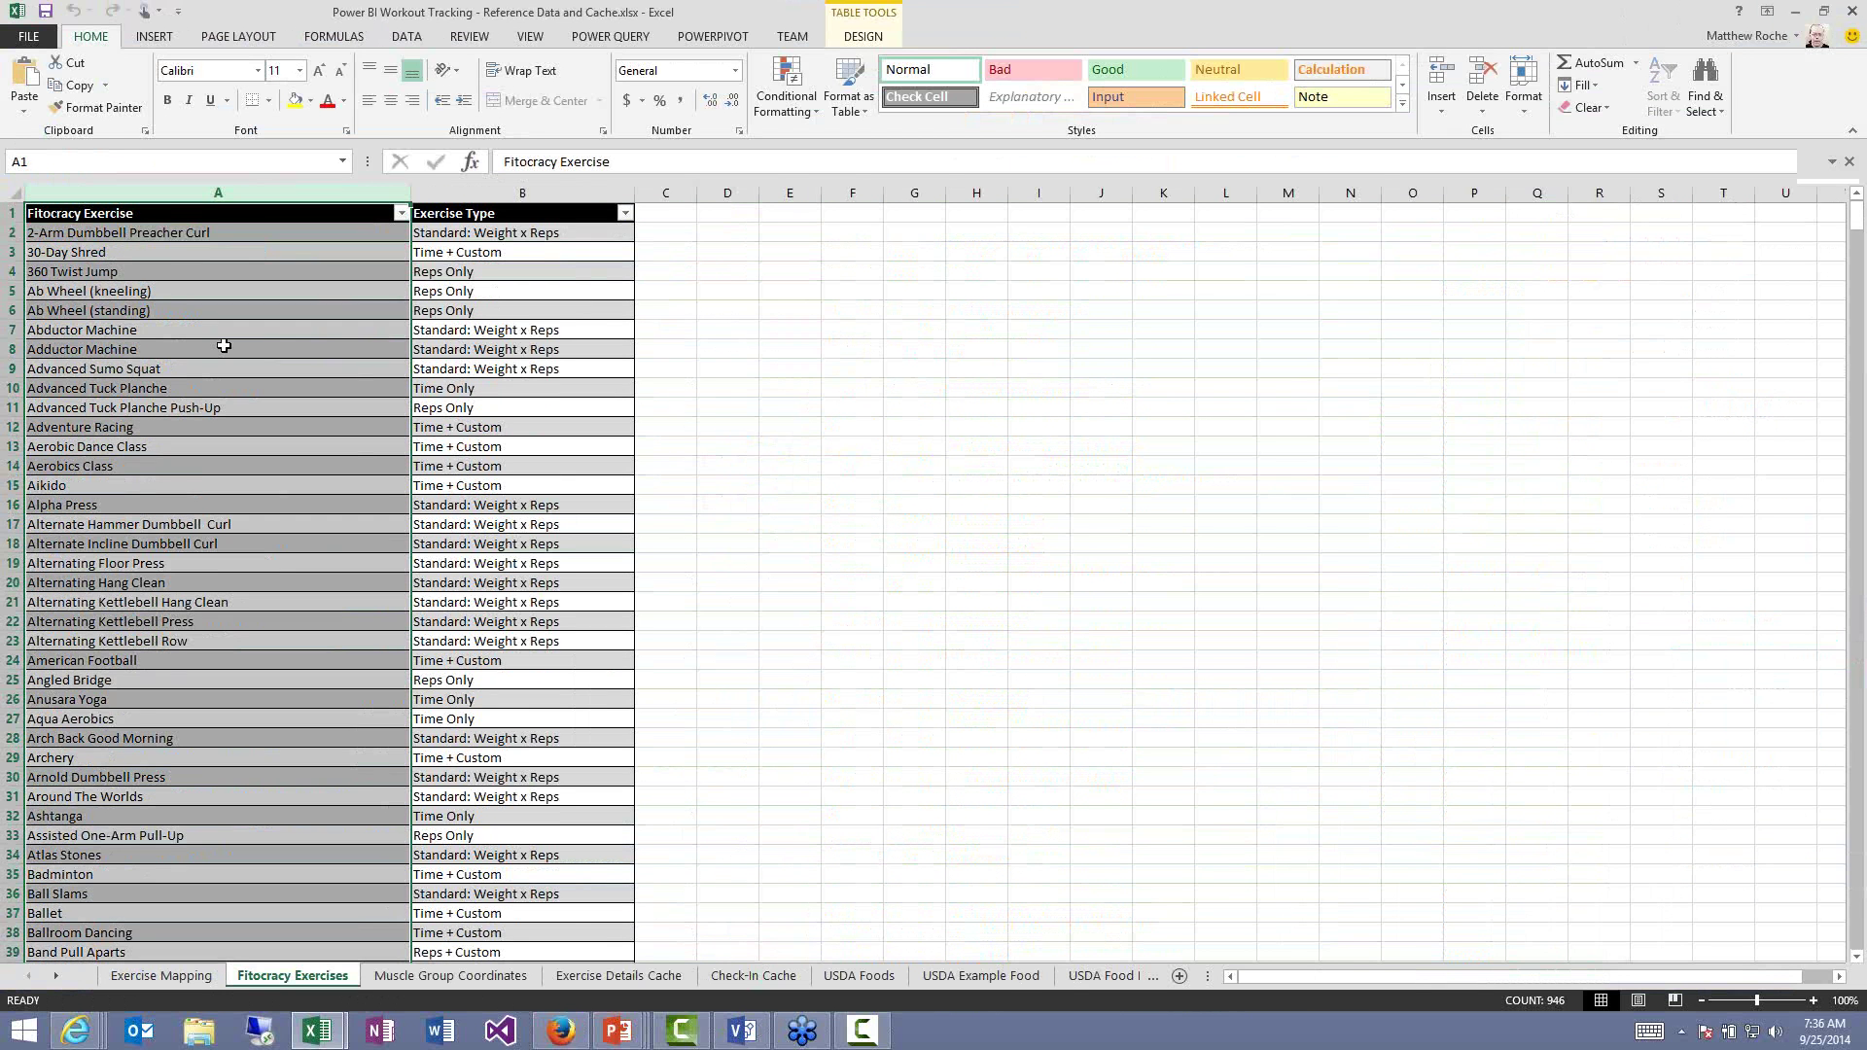
key(Down)
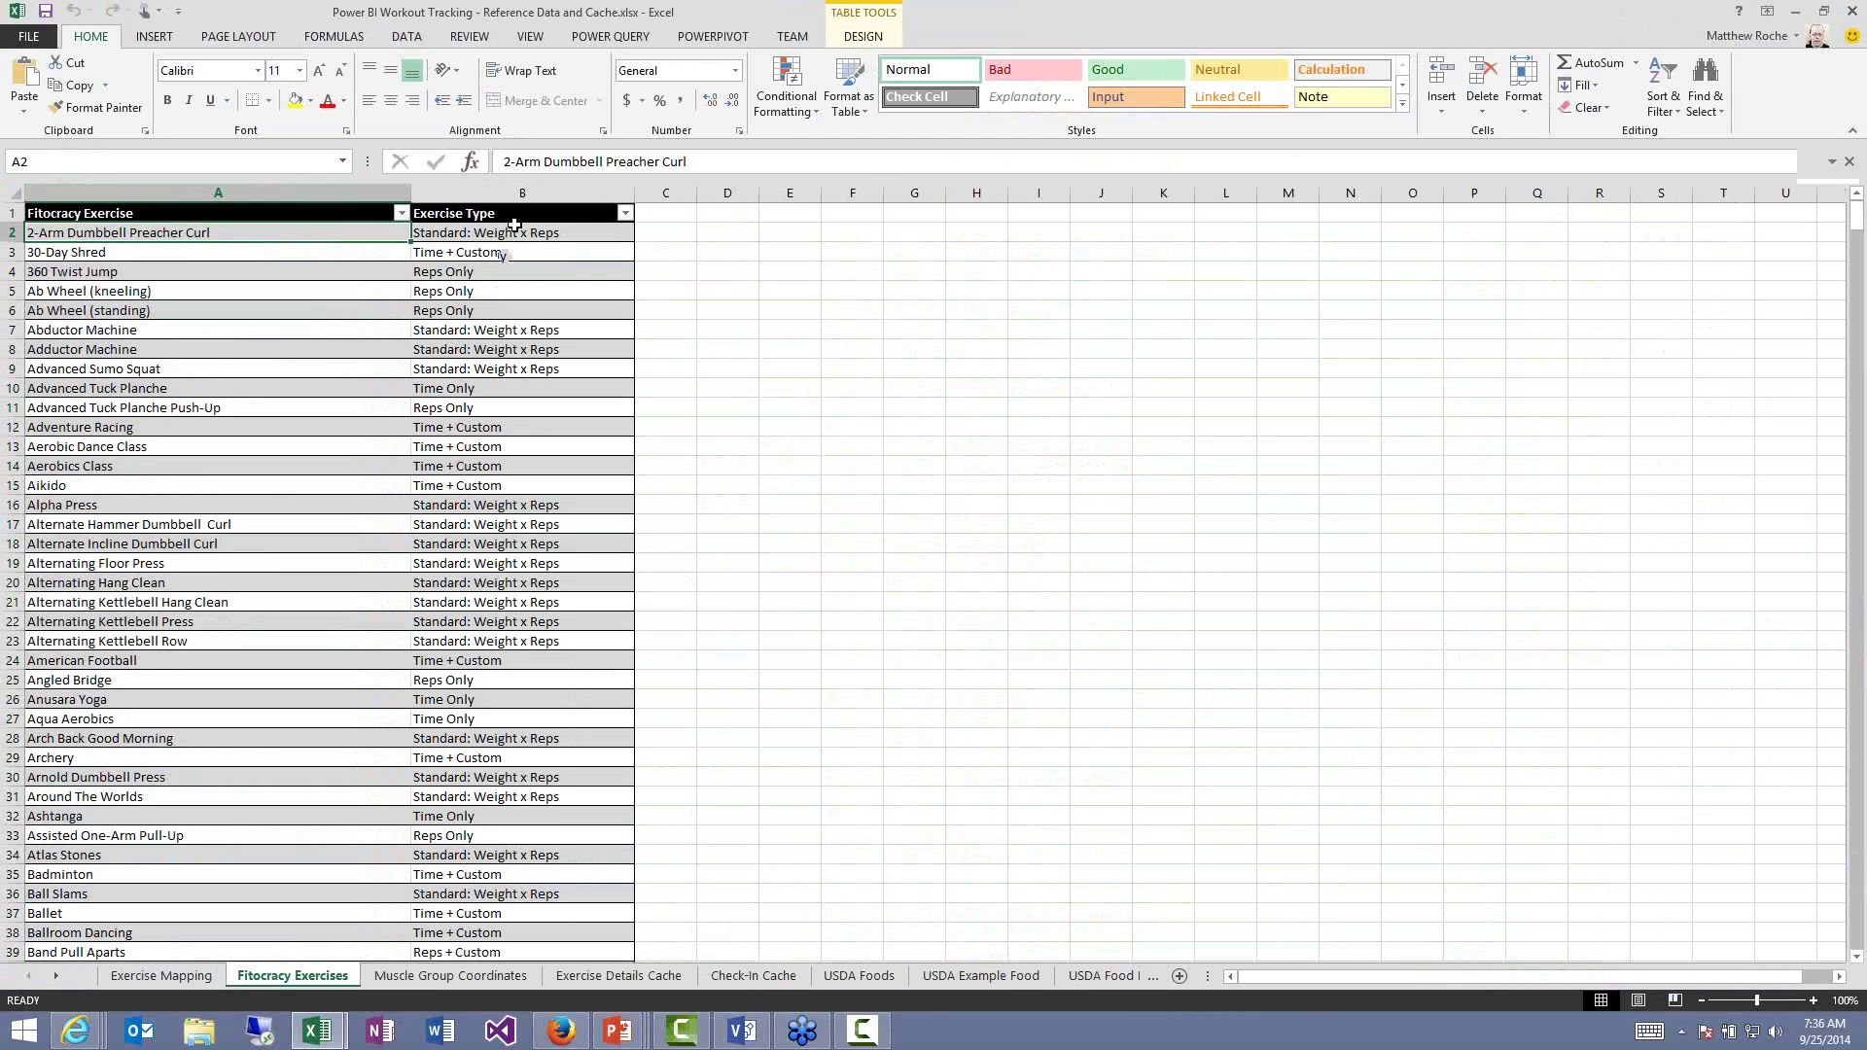
Highlight the whole Exercise Type column of the exercise table, and switch back to the Visio diagram.
click(497, 251)
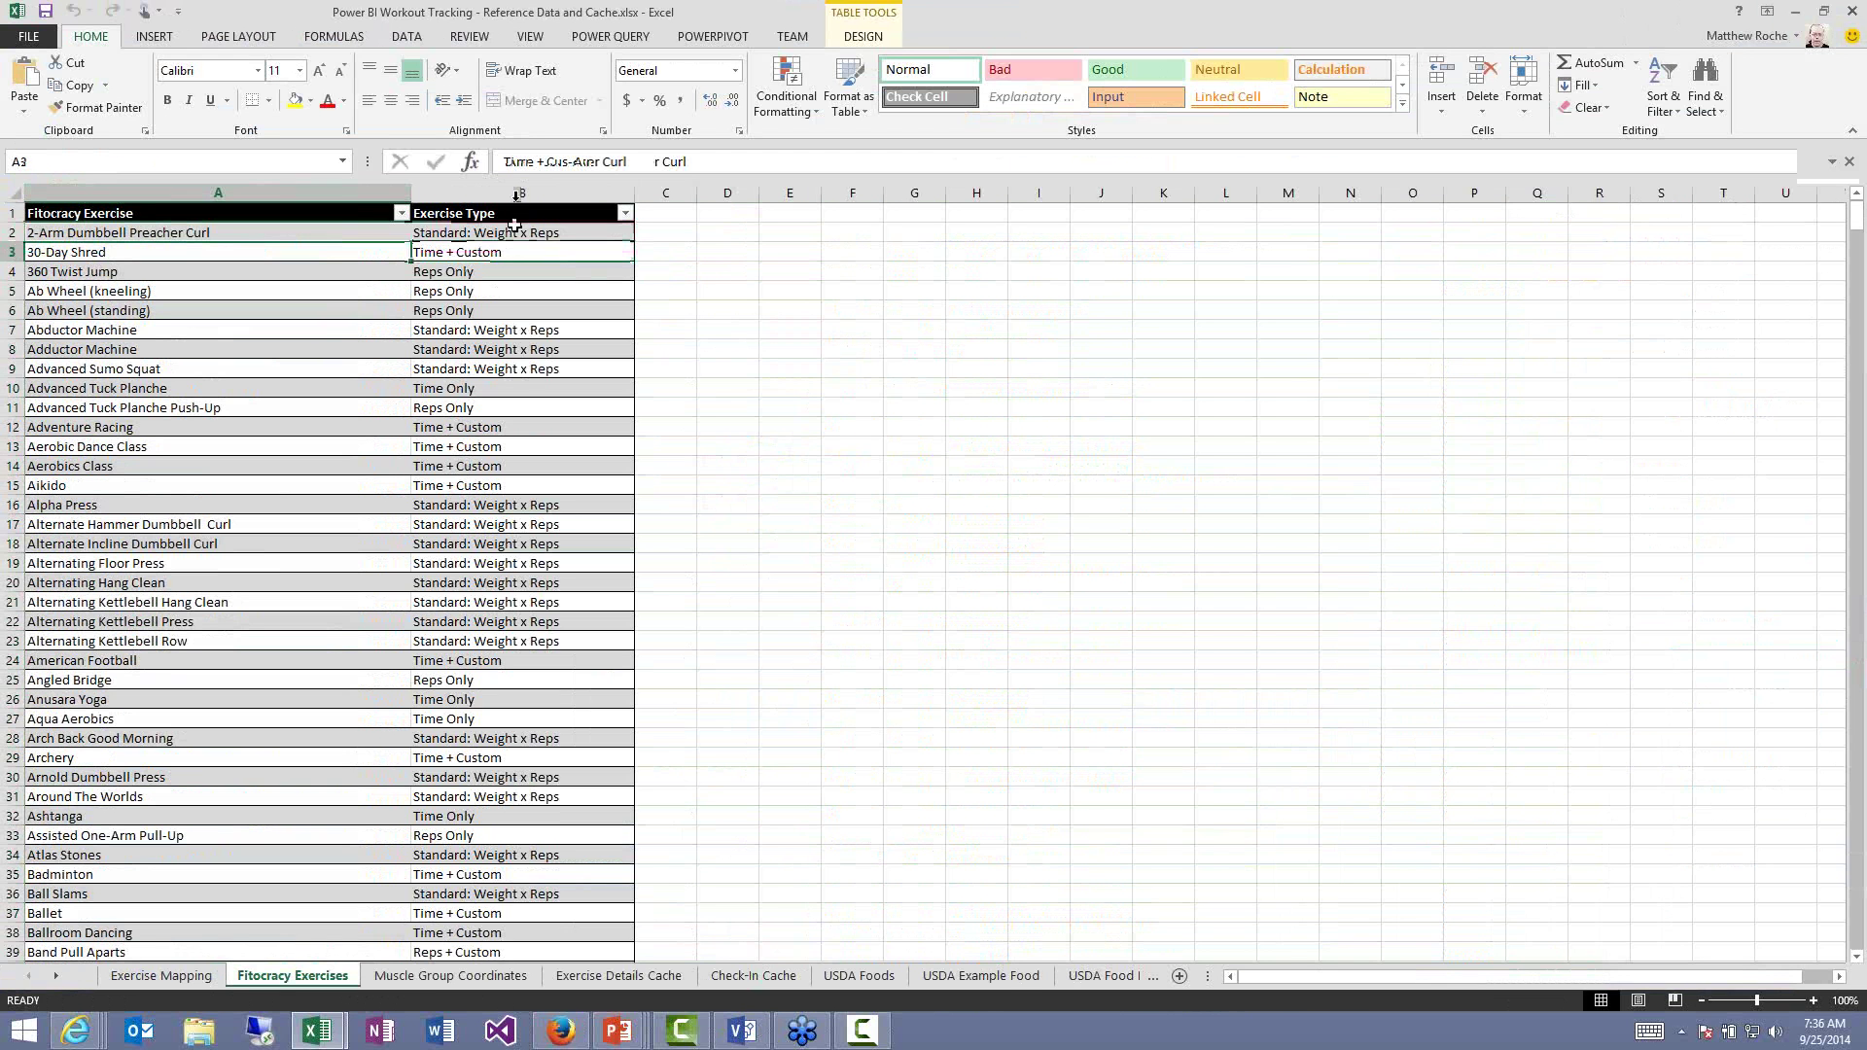
click(515, 216)
key(ctrl+space)
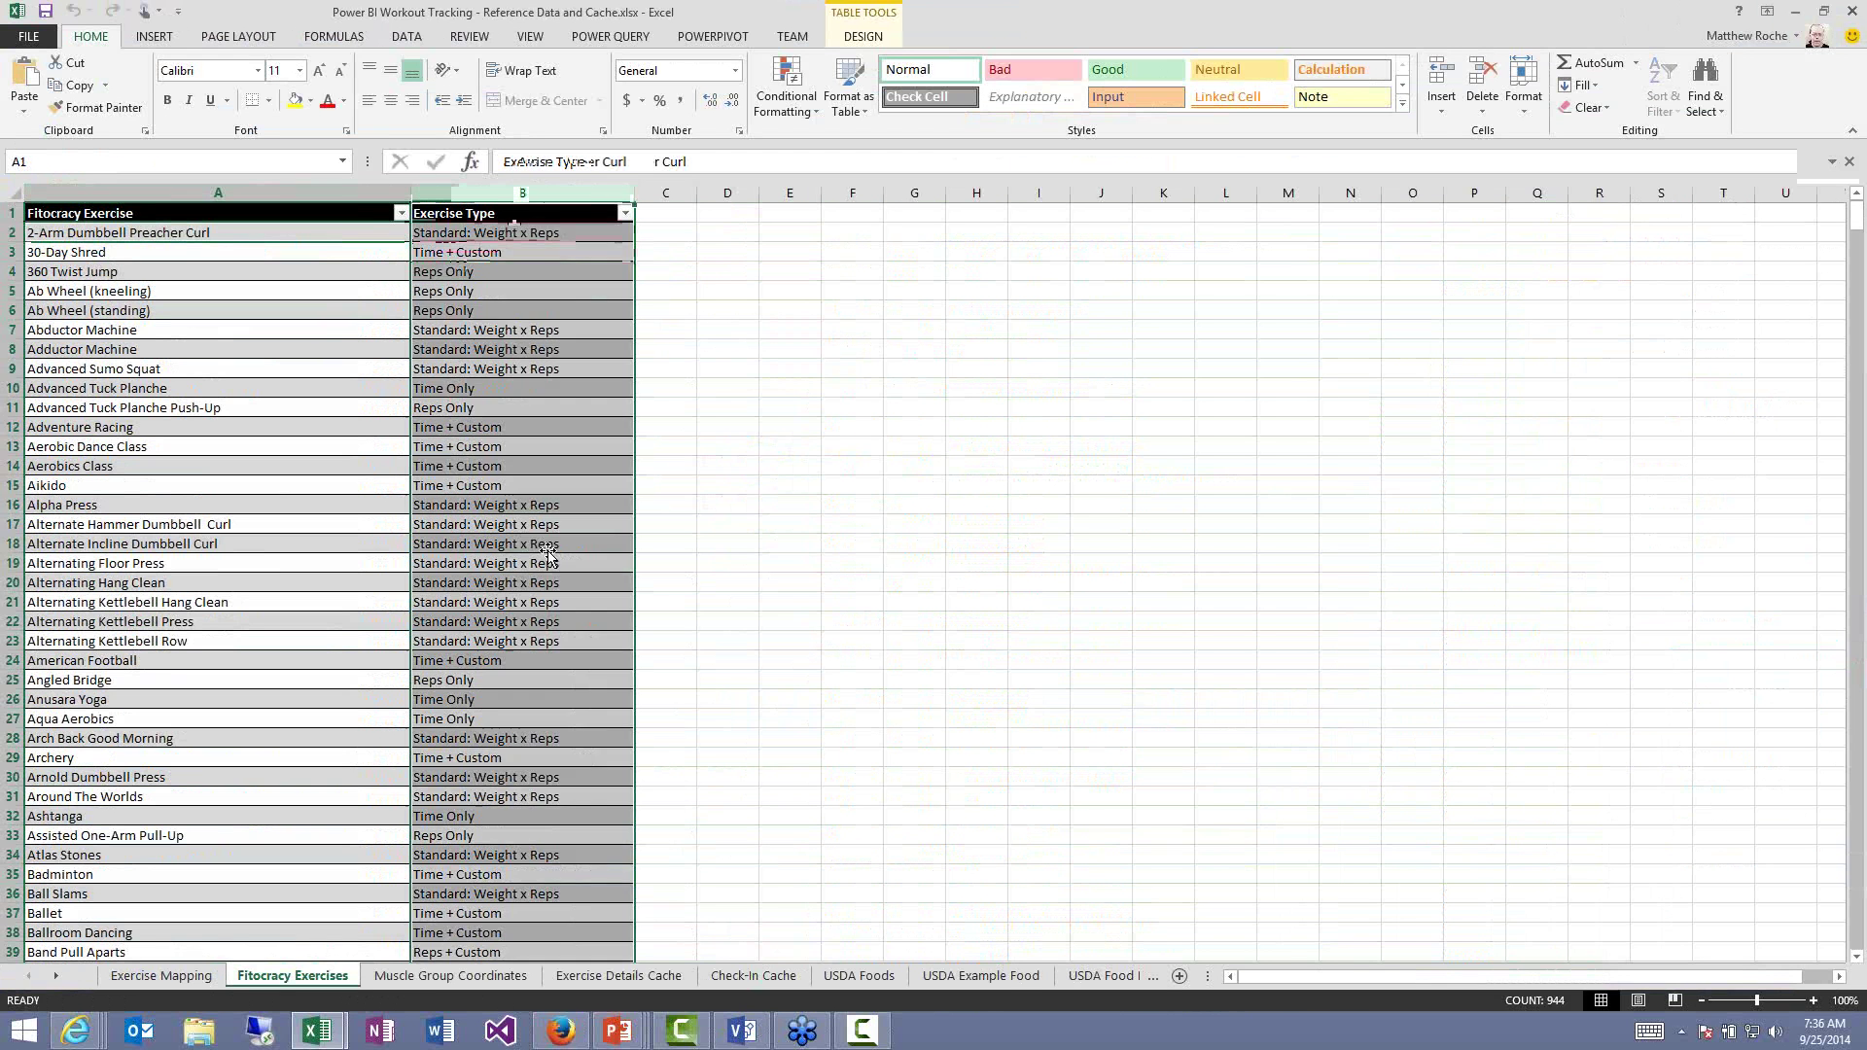
click(512, 544)
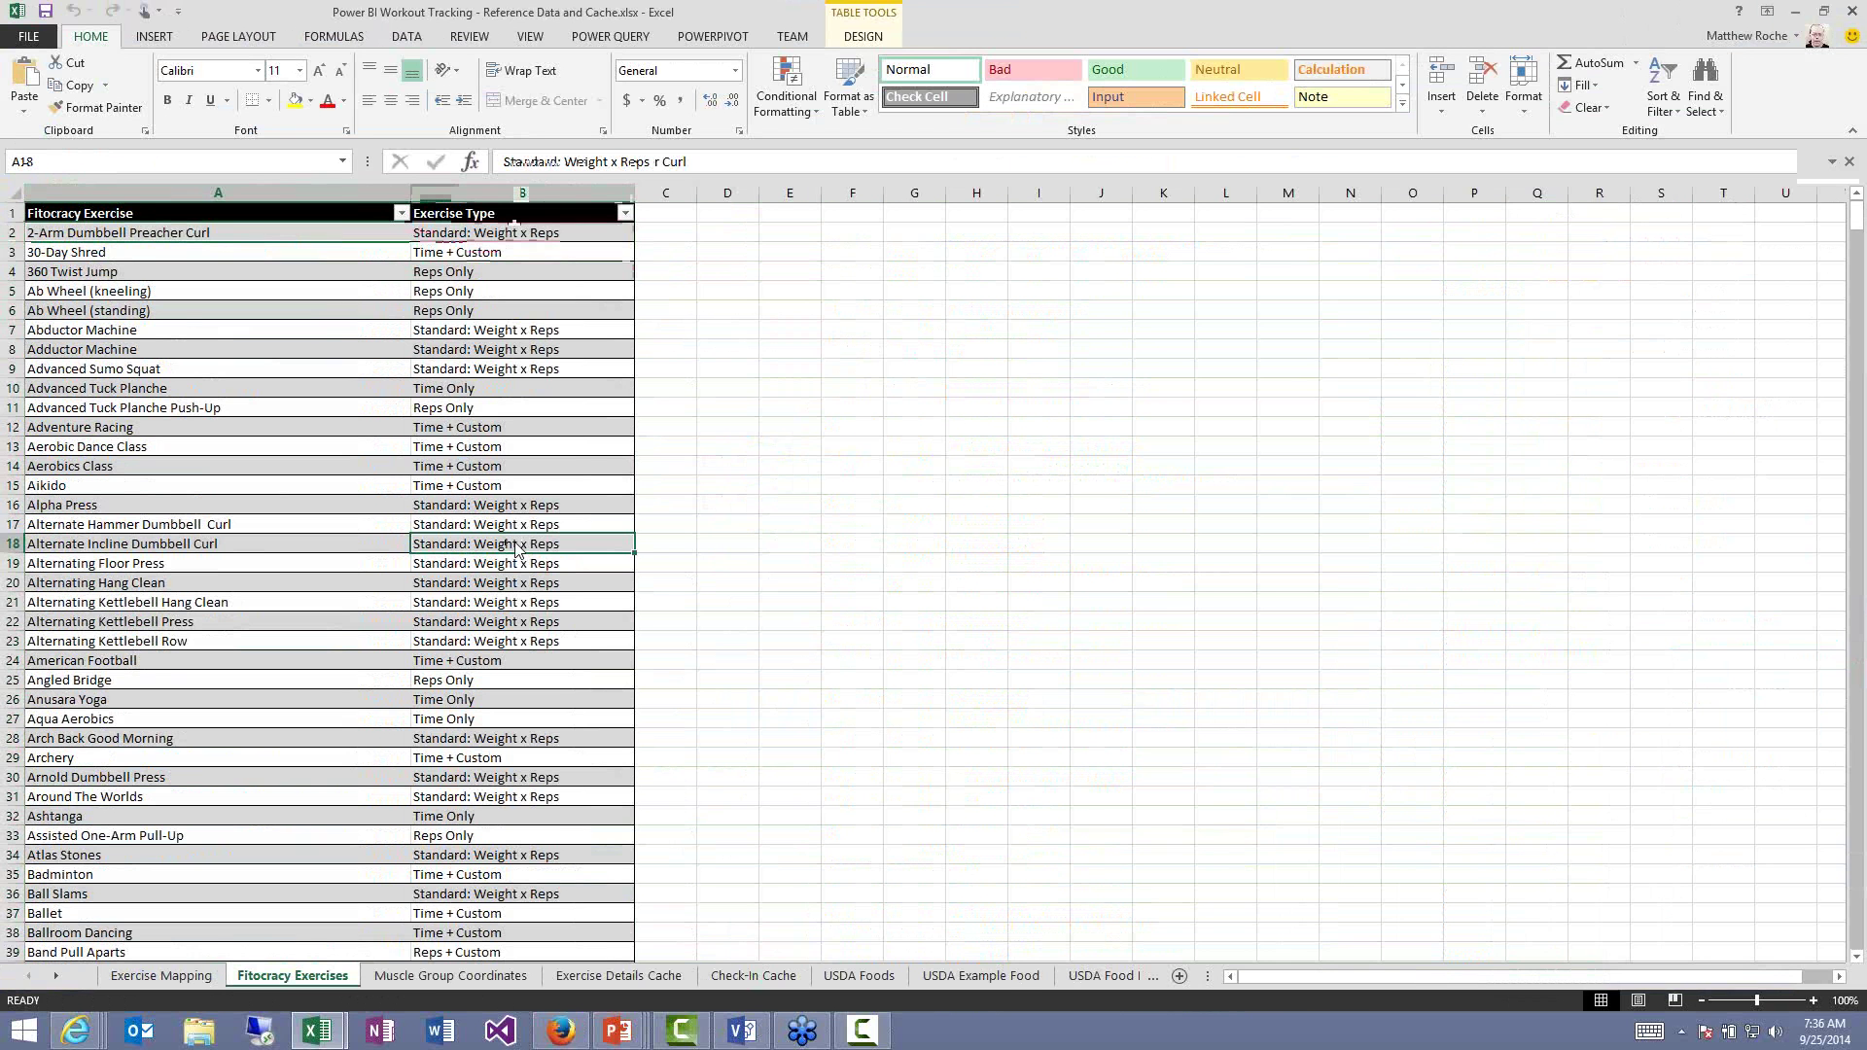
key(alt+Tab)
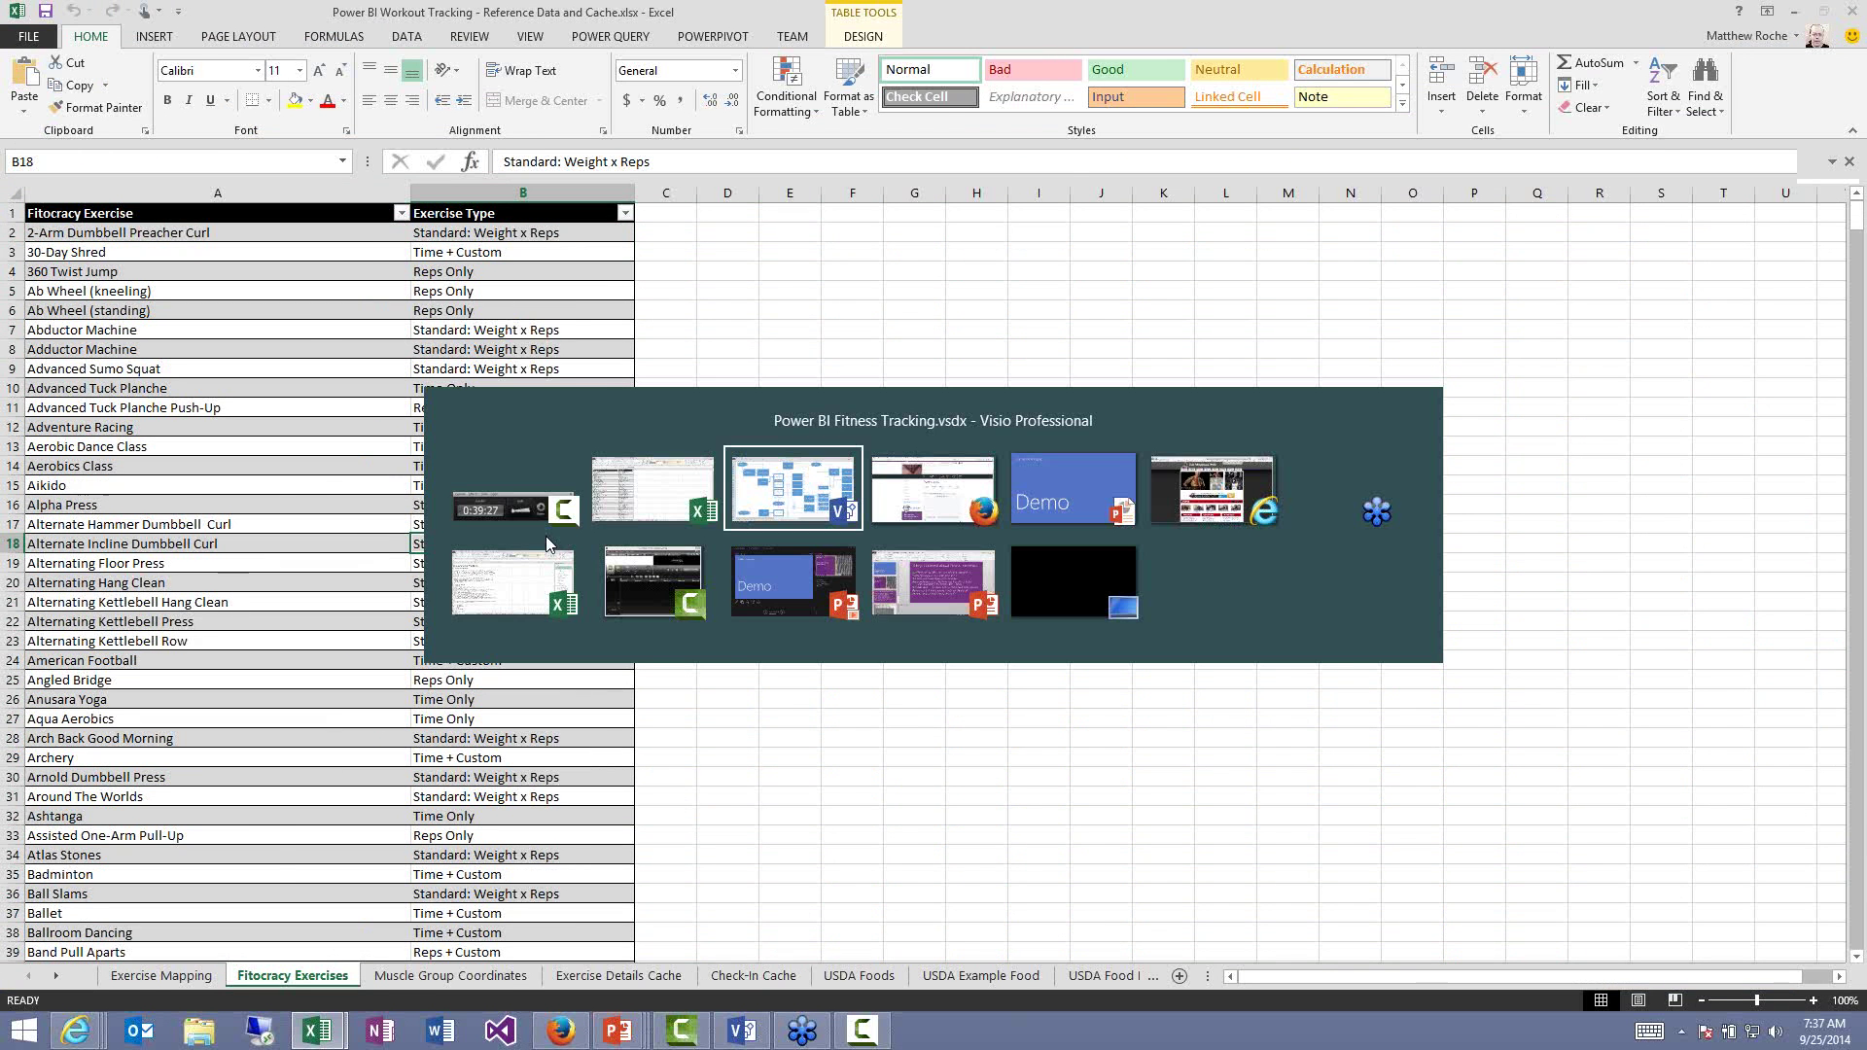
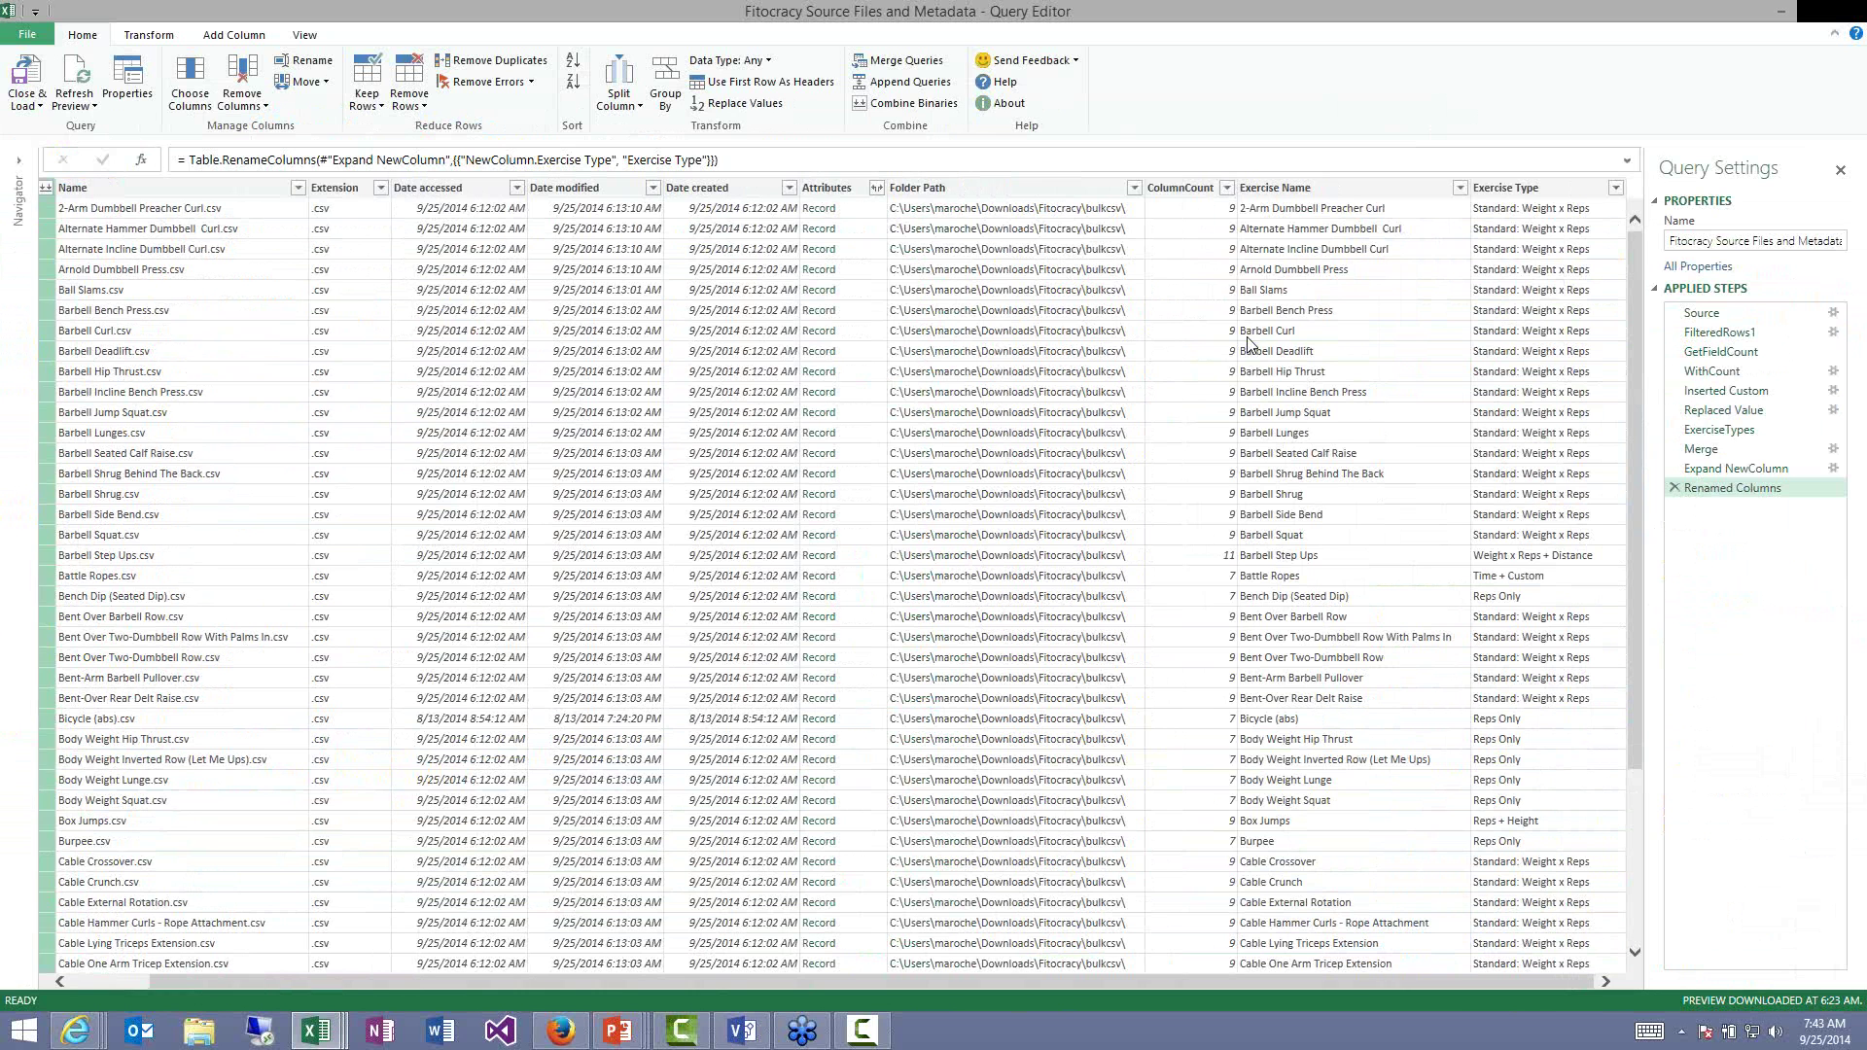
Select the ColumnCount, Exercise Name and Exercise Type columns in turn in the Fitocracy Source Files and Metadata query.
click(1227, 219)
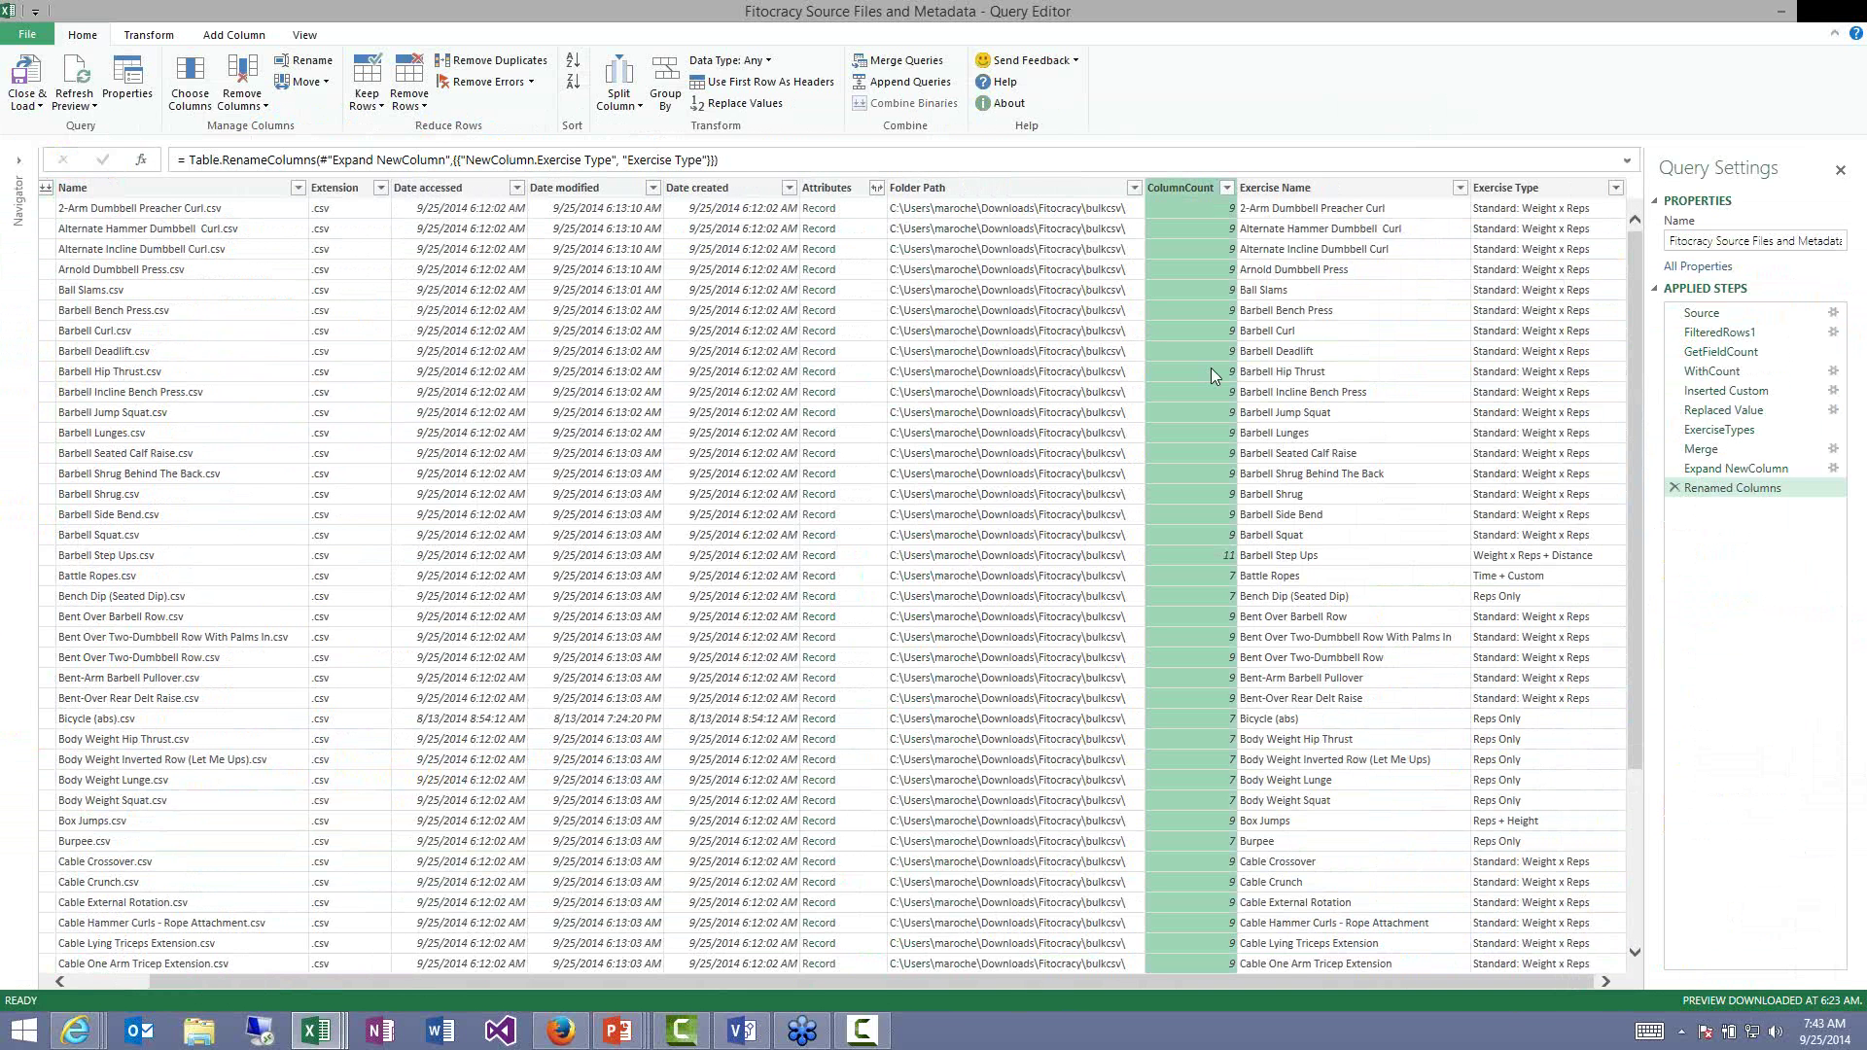
click(1330, 434)
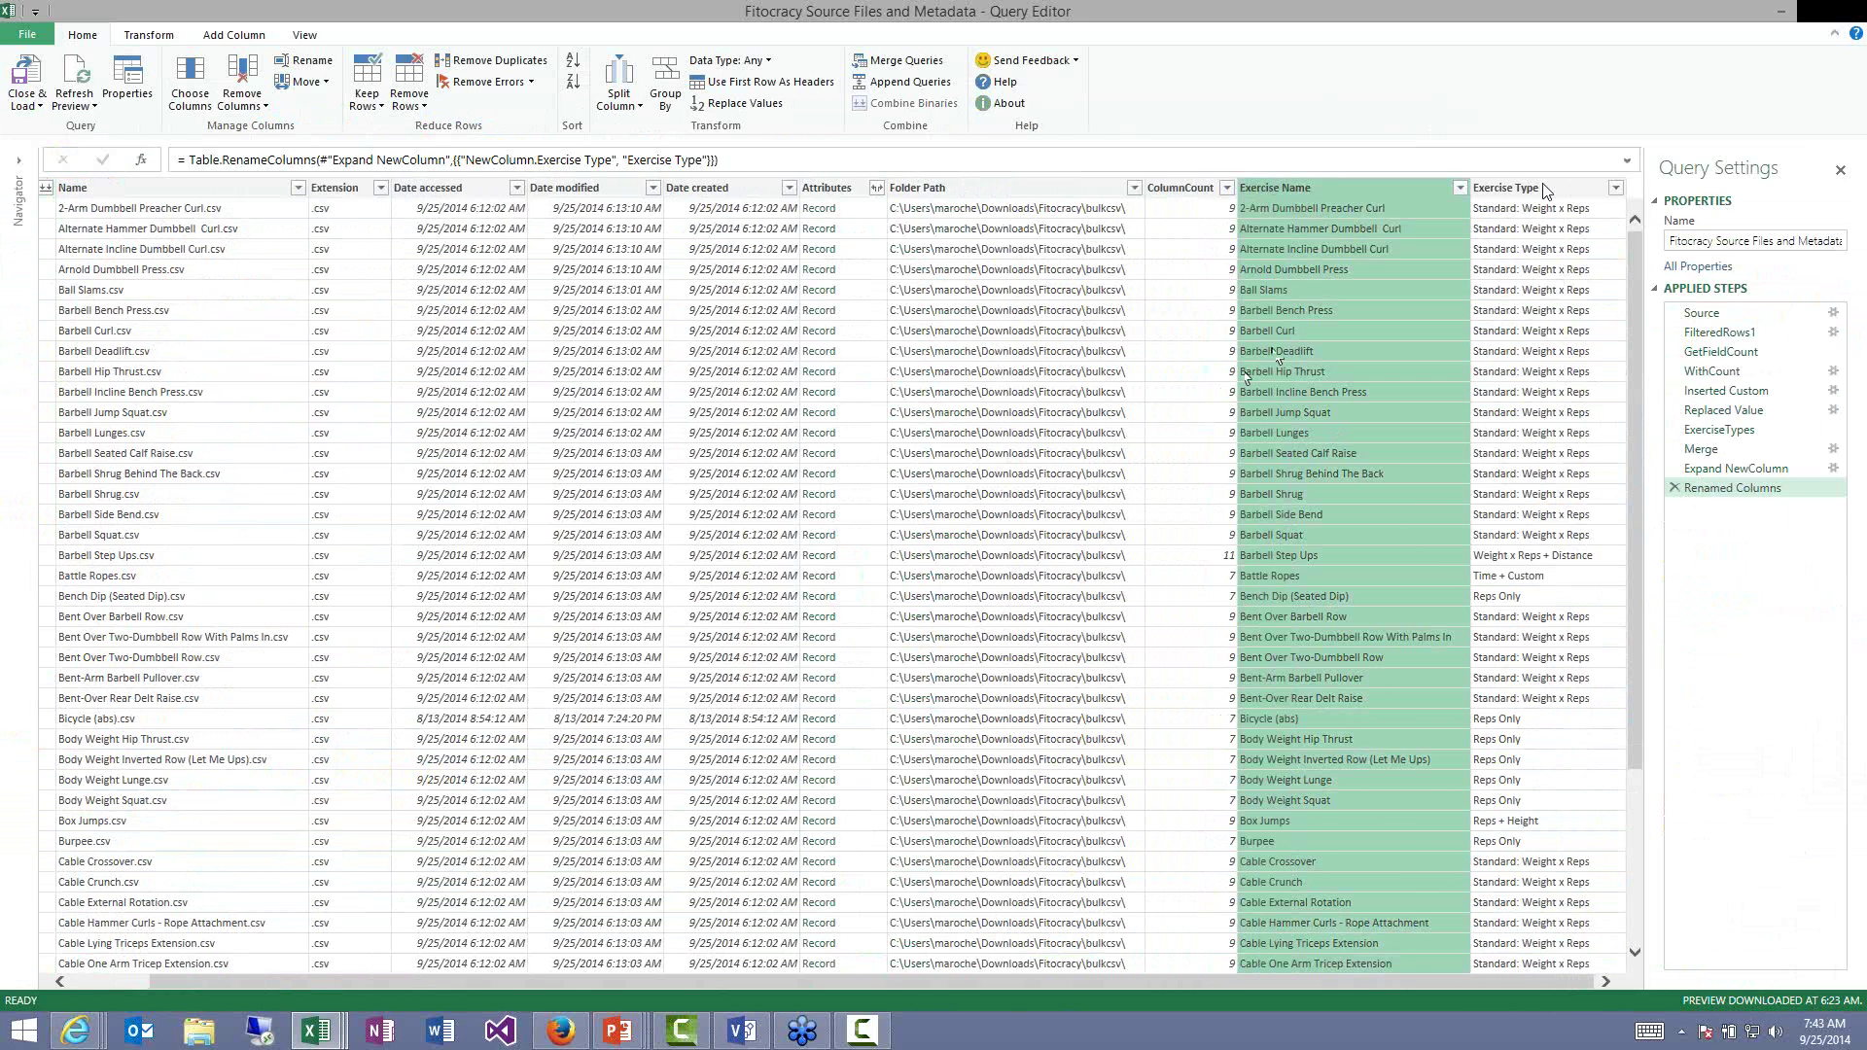
click(1546, 501)
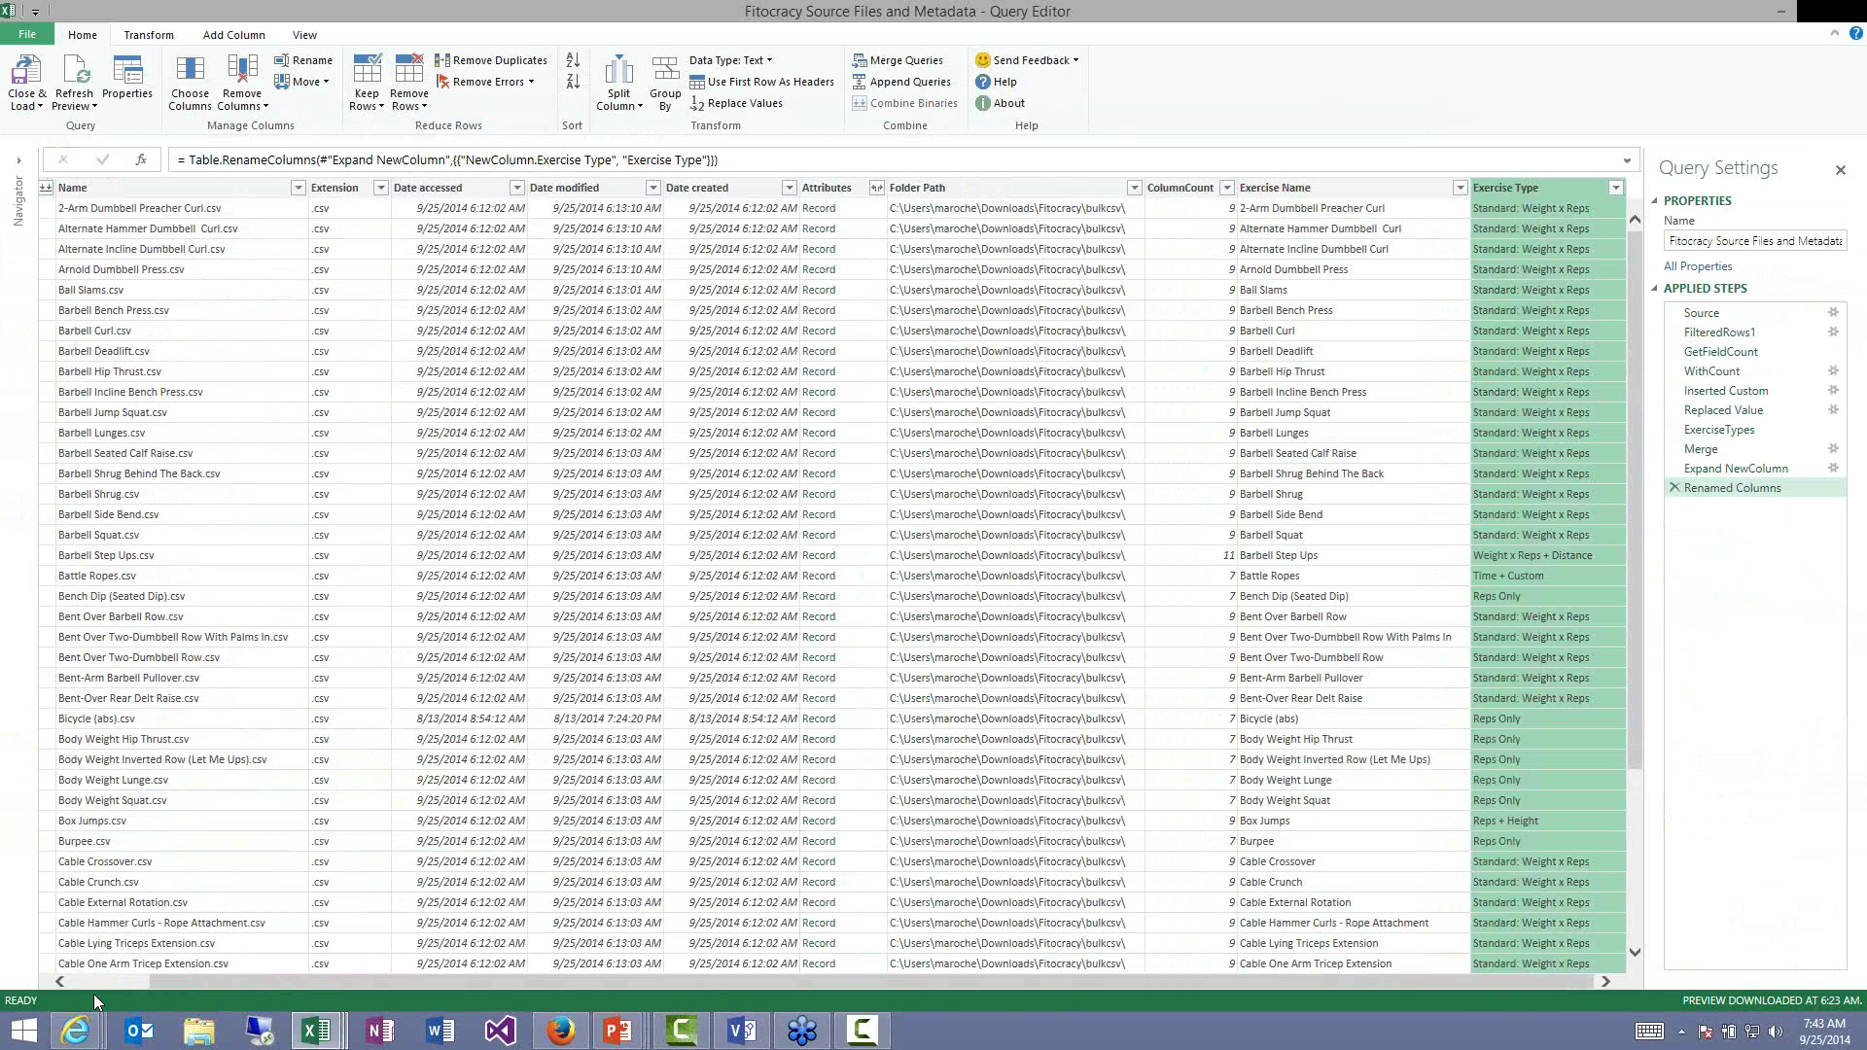
Open the Weightlifting Exercises query for editing from the workbook's Fitocracy queries and view its Source step.
click(115, 981)
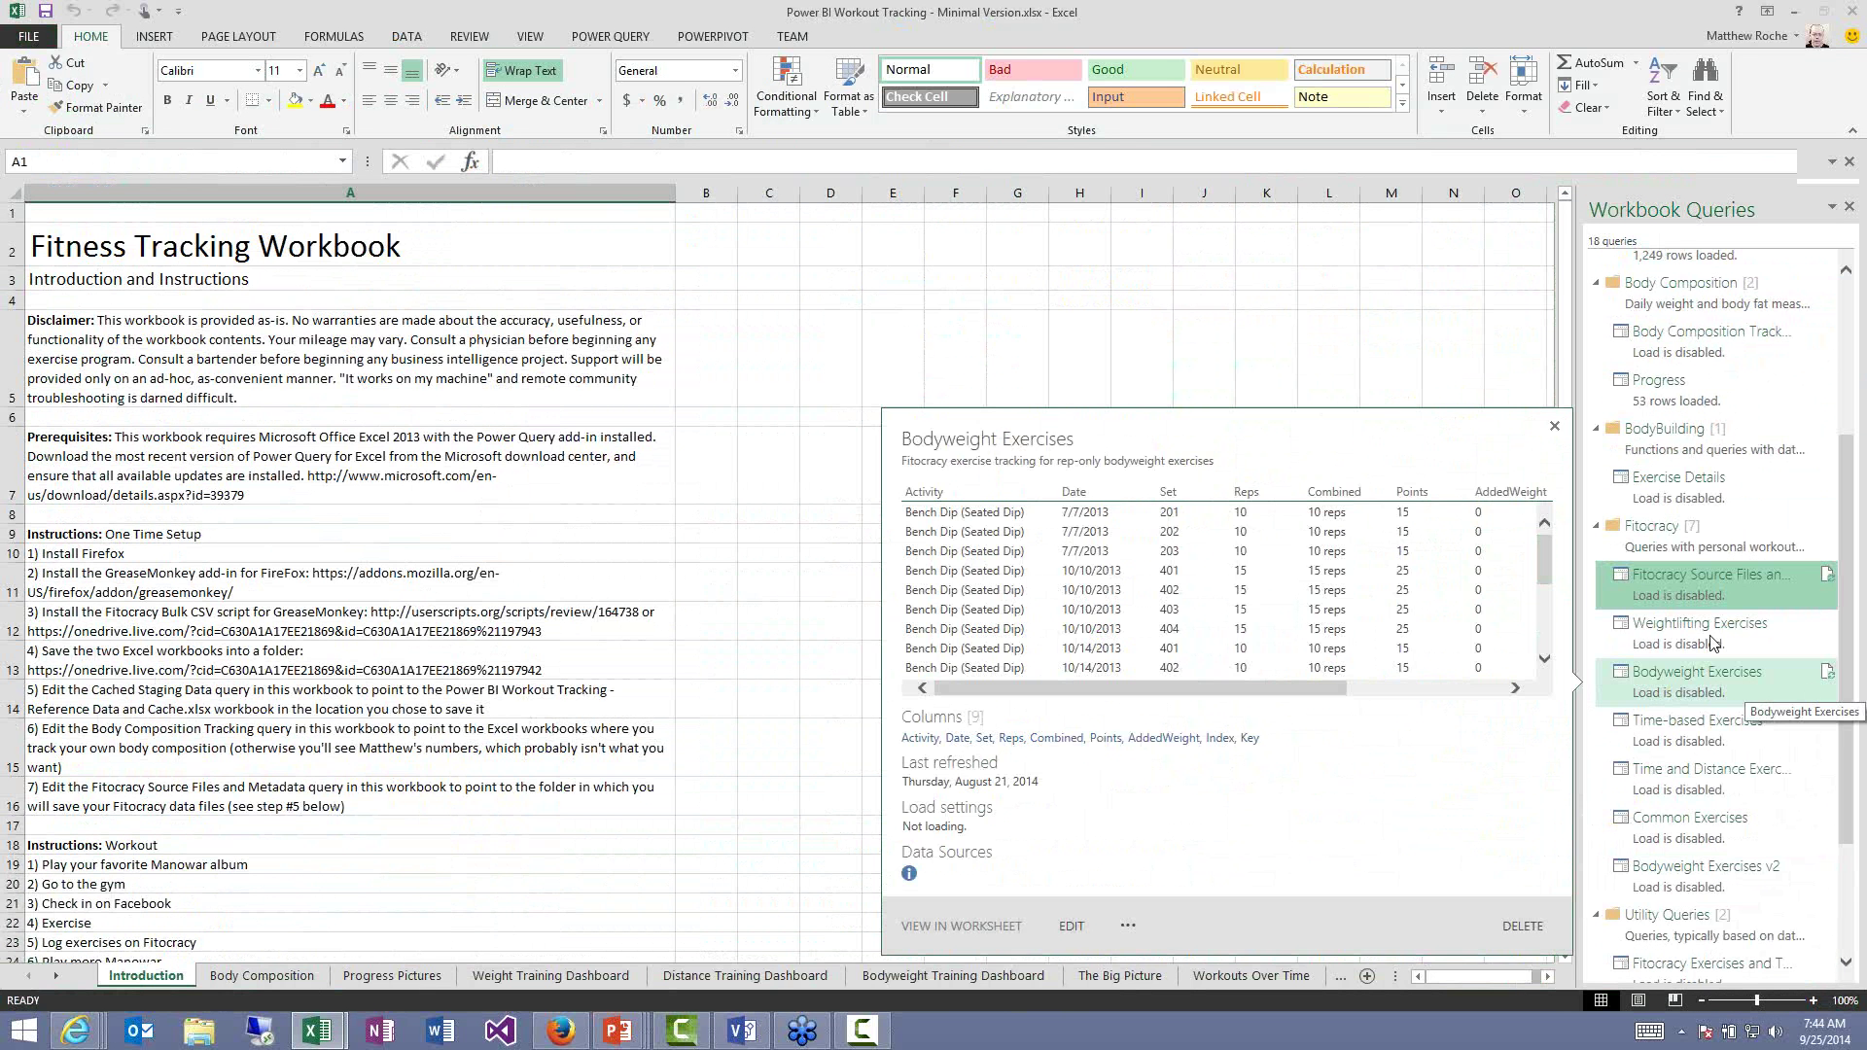
right_click(1629, 630)
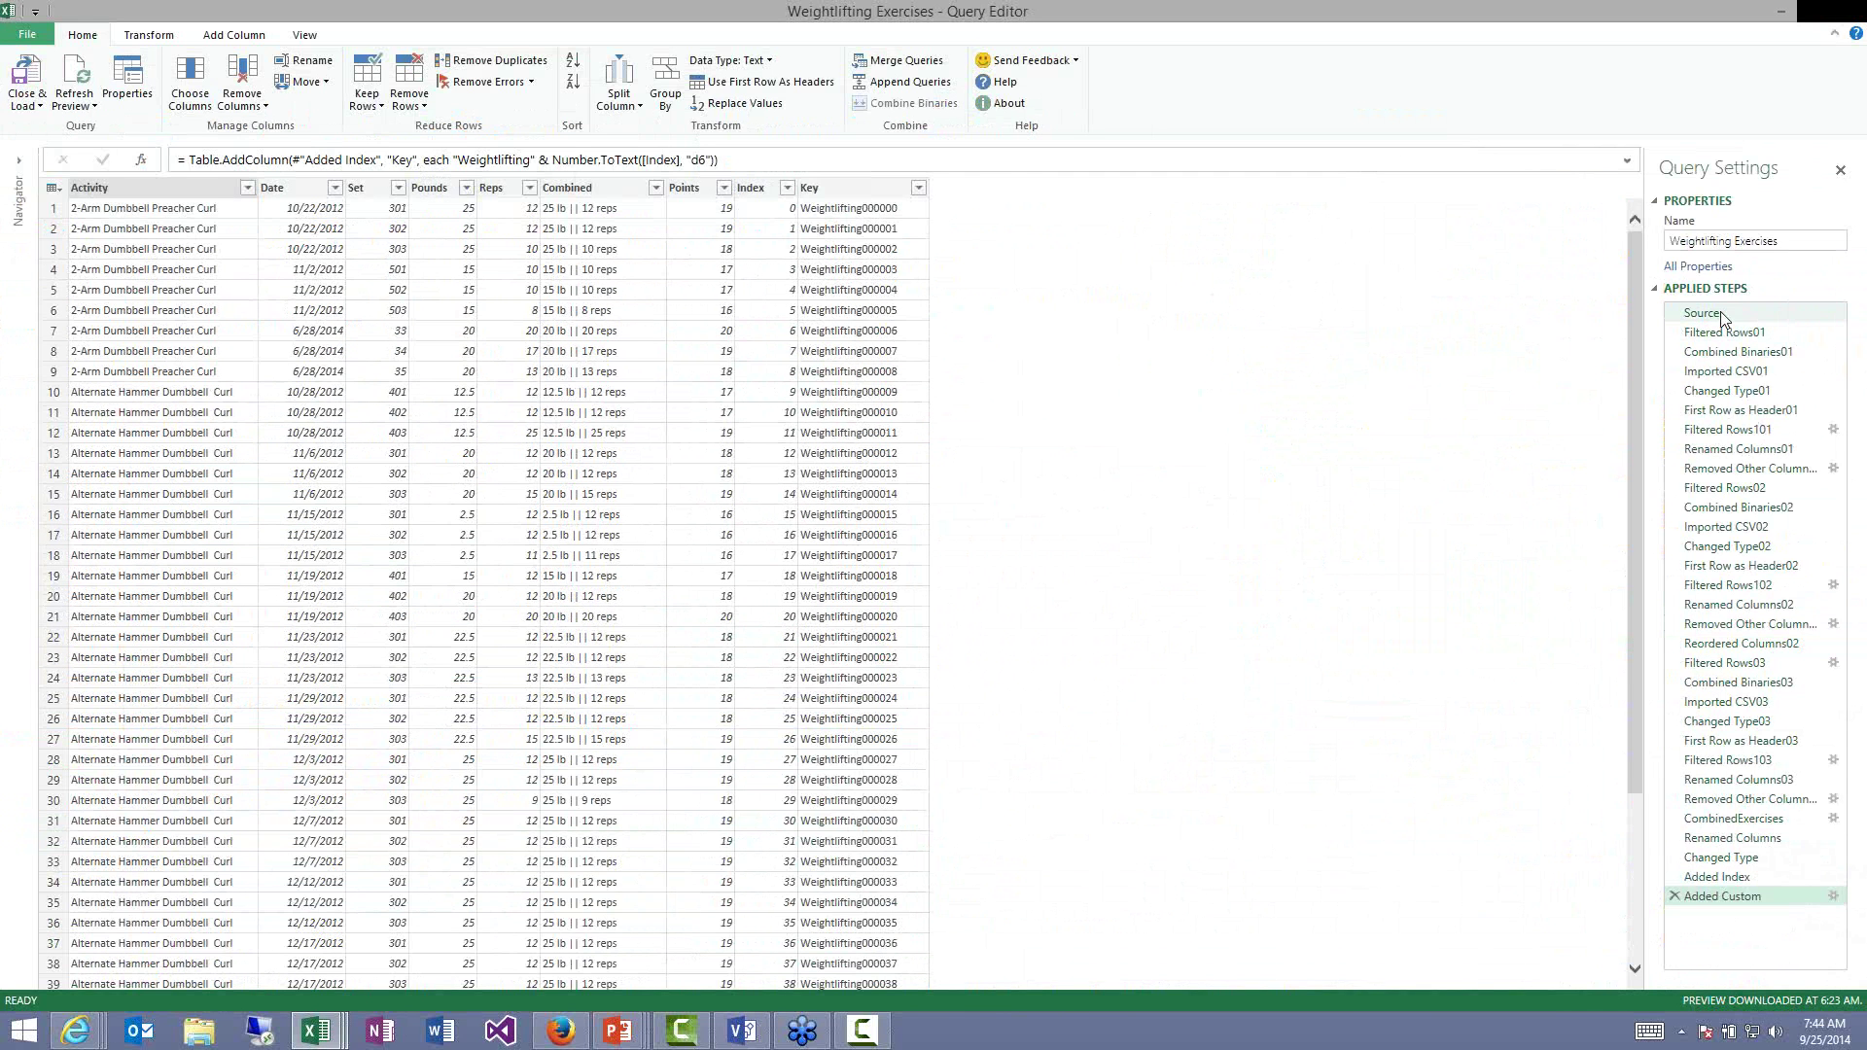
click(1719, 314)
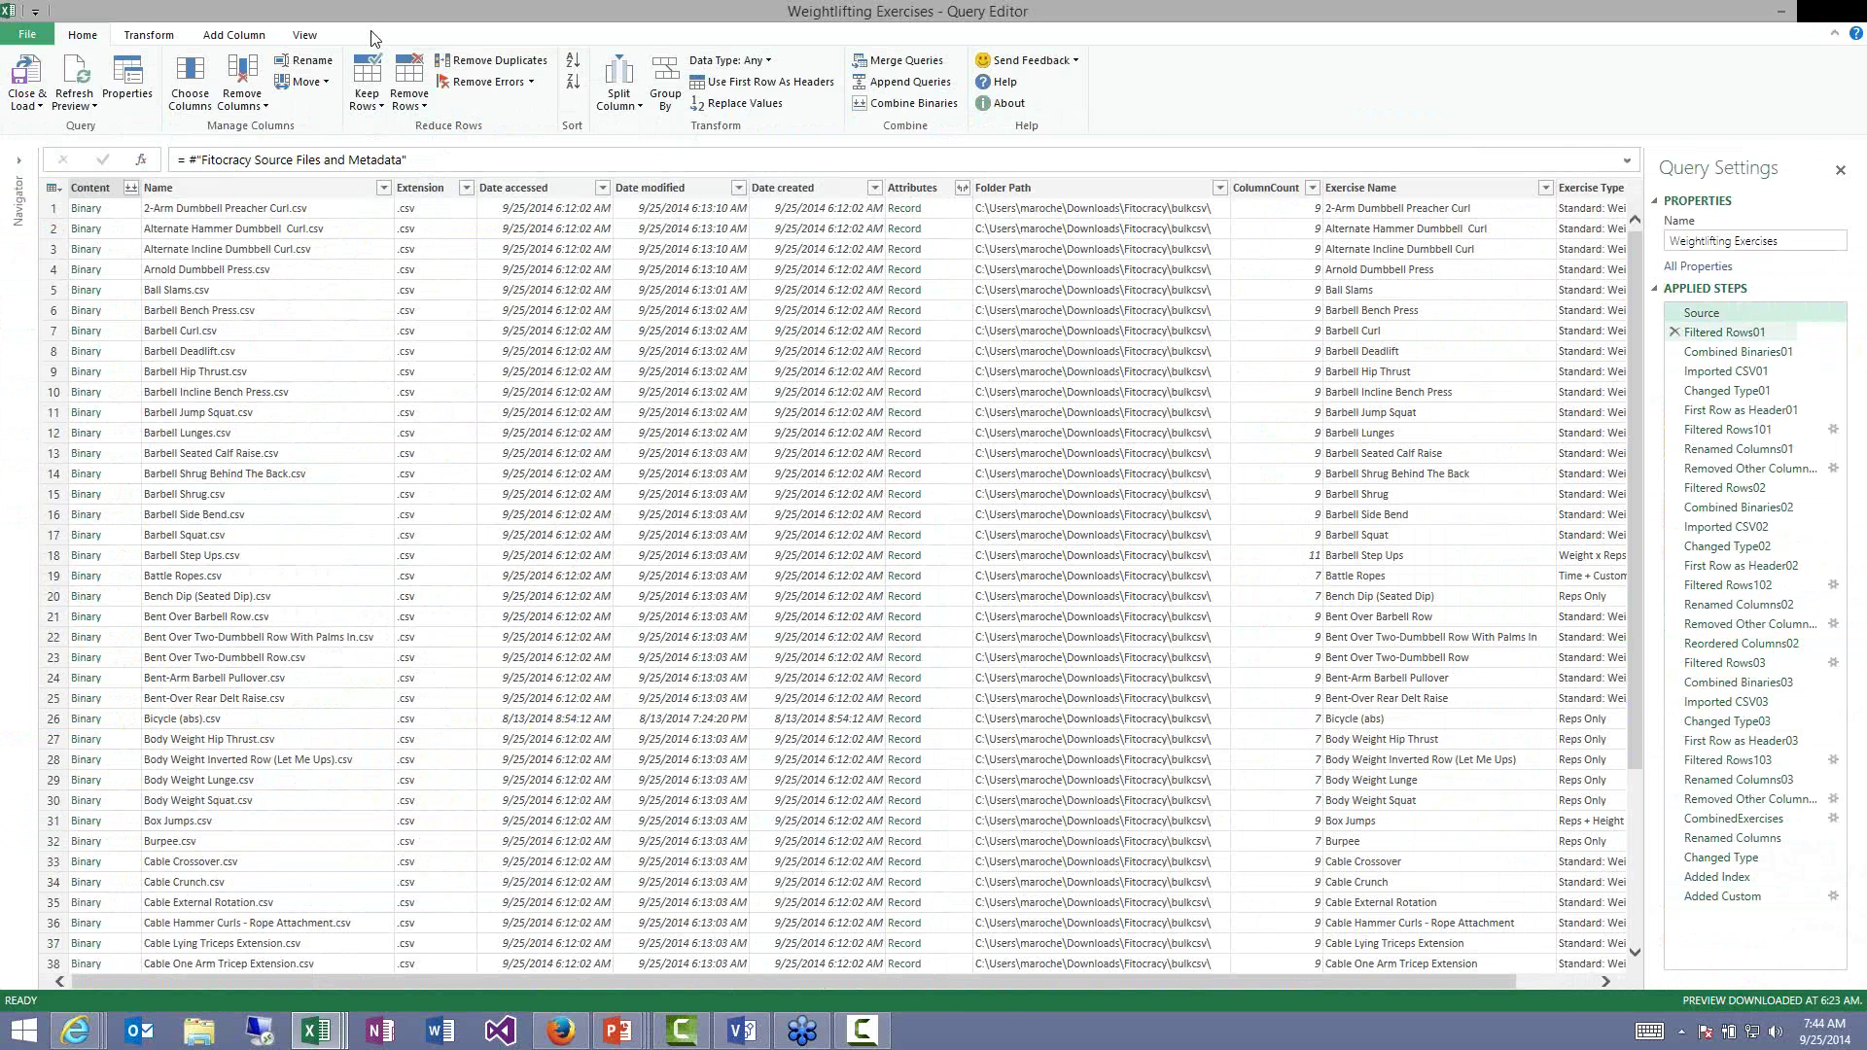
Show the query's code in the Advanced Editor and mark the Source line and the Standard: Weight x Reps section for 9-column files.
click(304, 35)
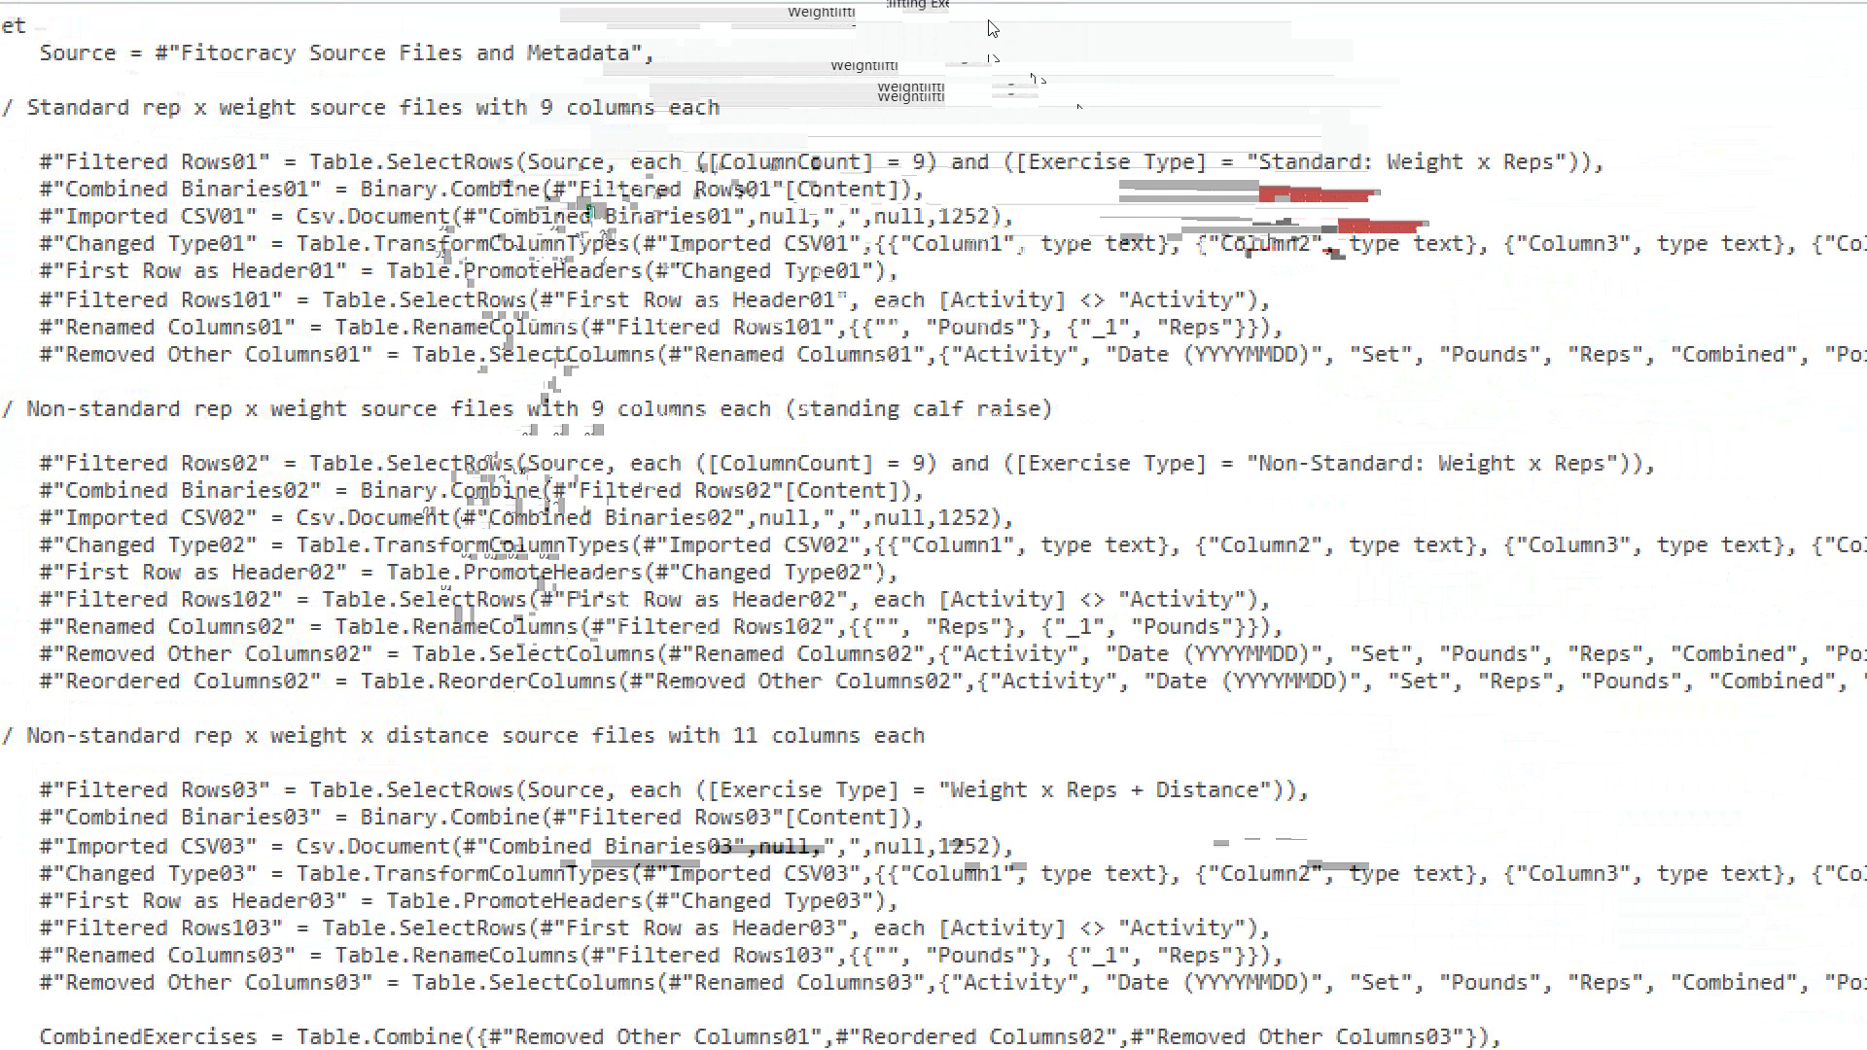
click(104, 37)
drag(111, 38, 93, 73)
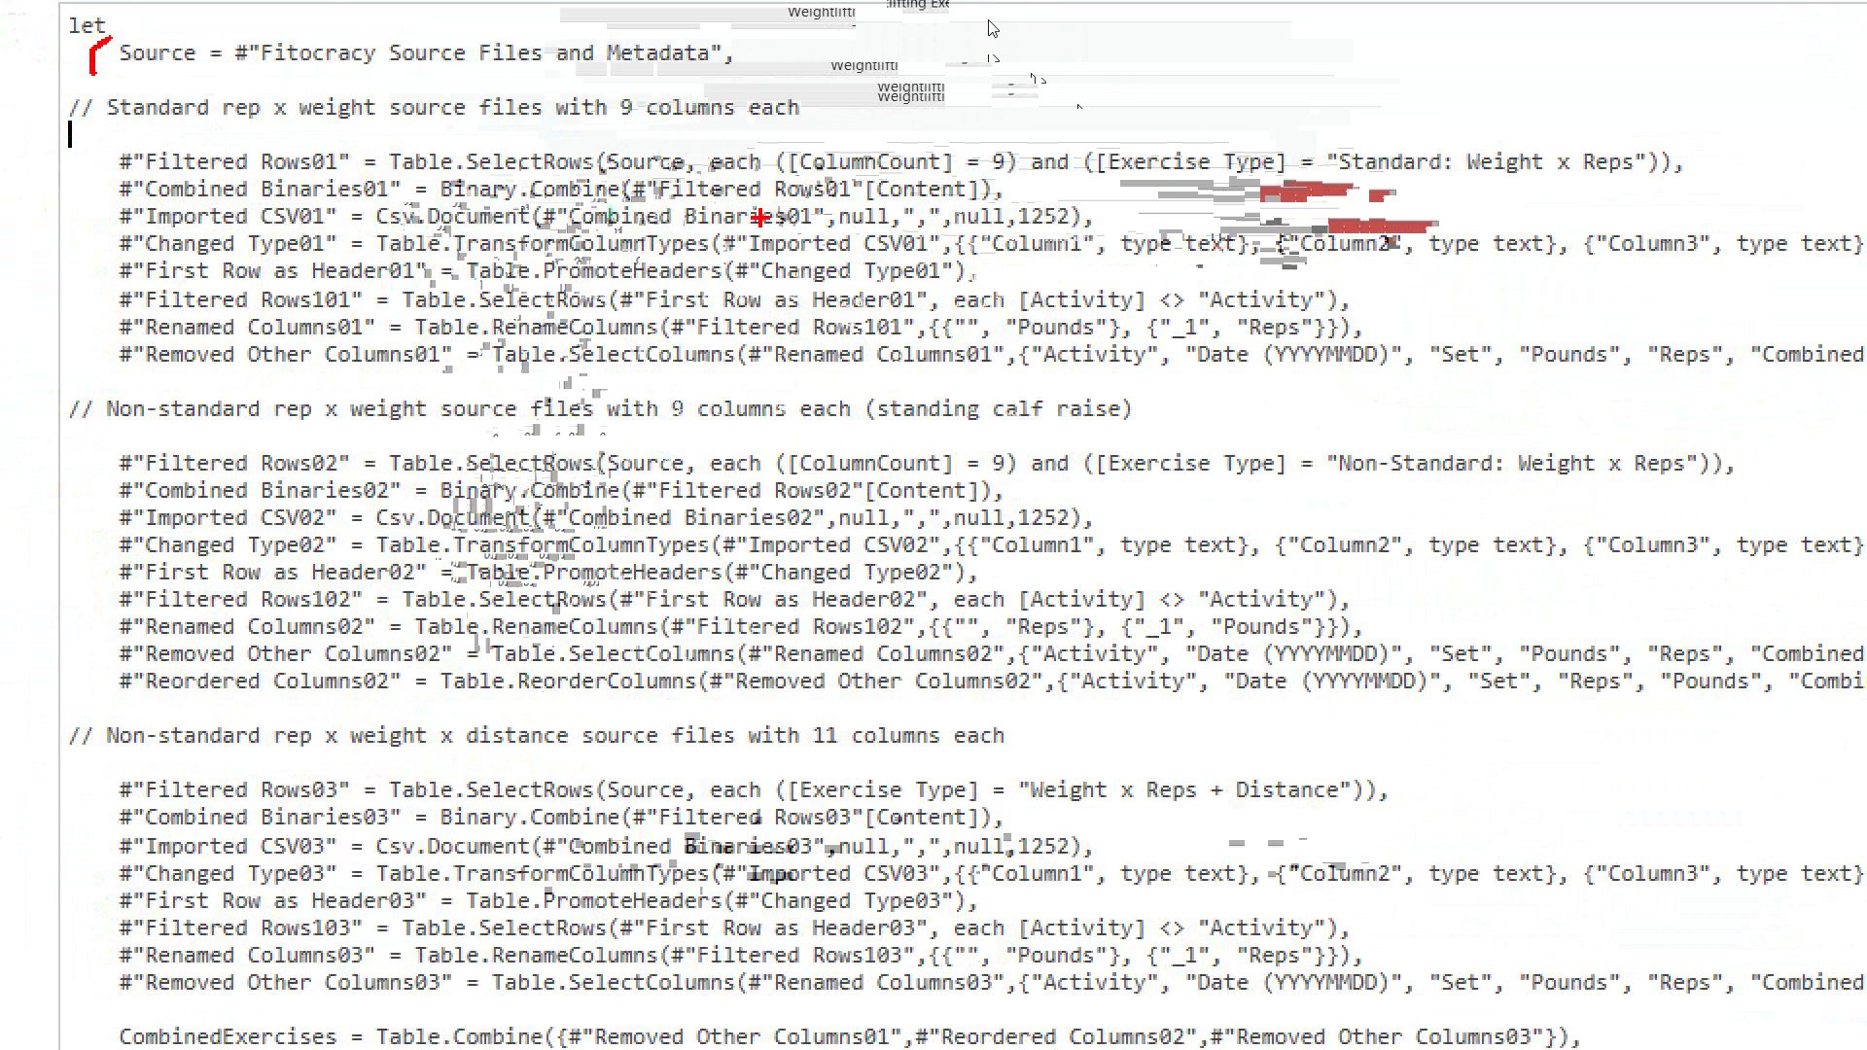
drag(251, 132, 374, 127)
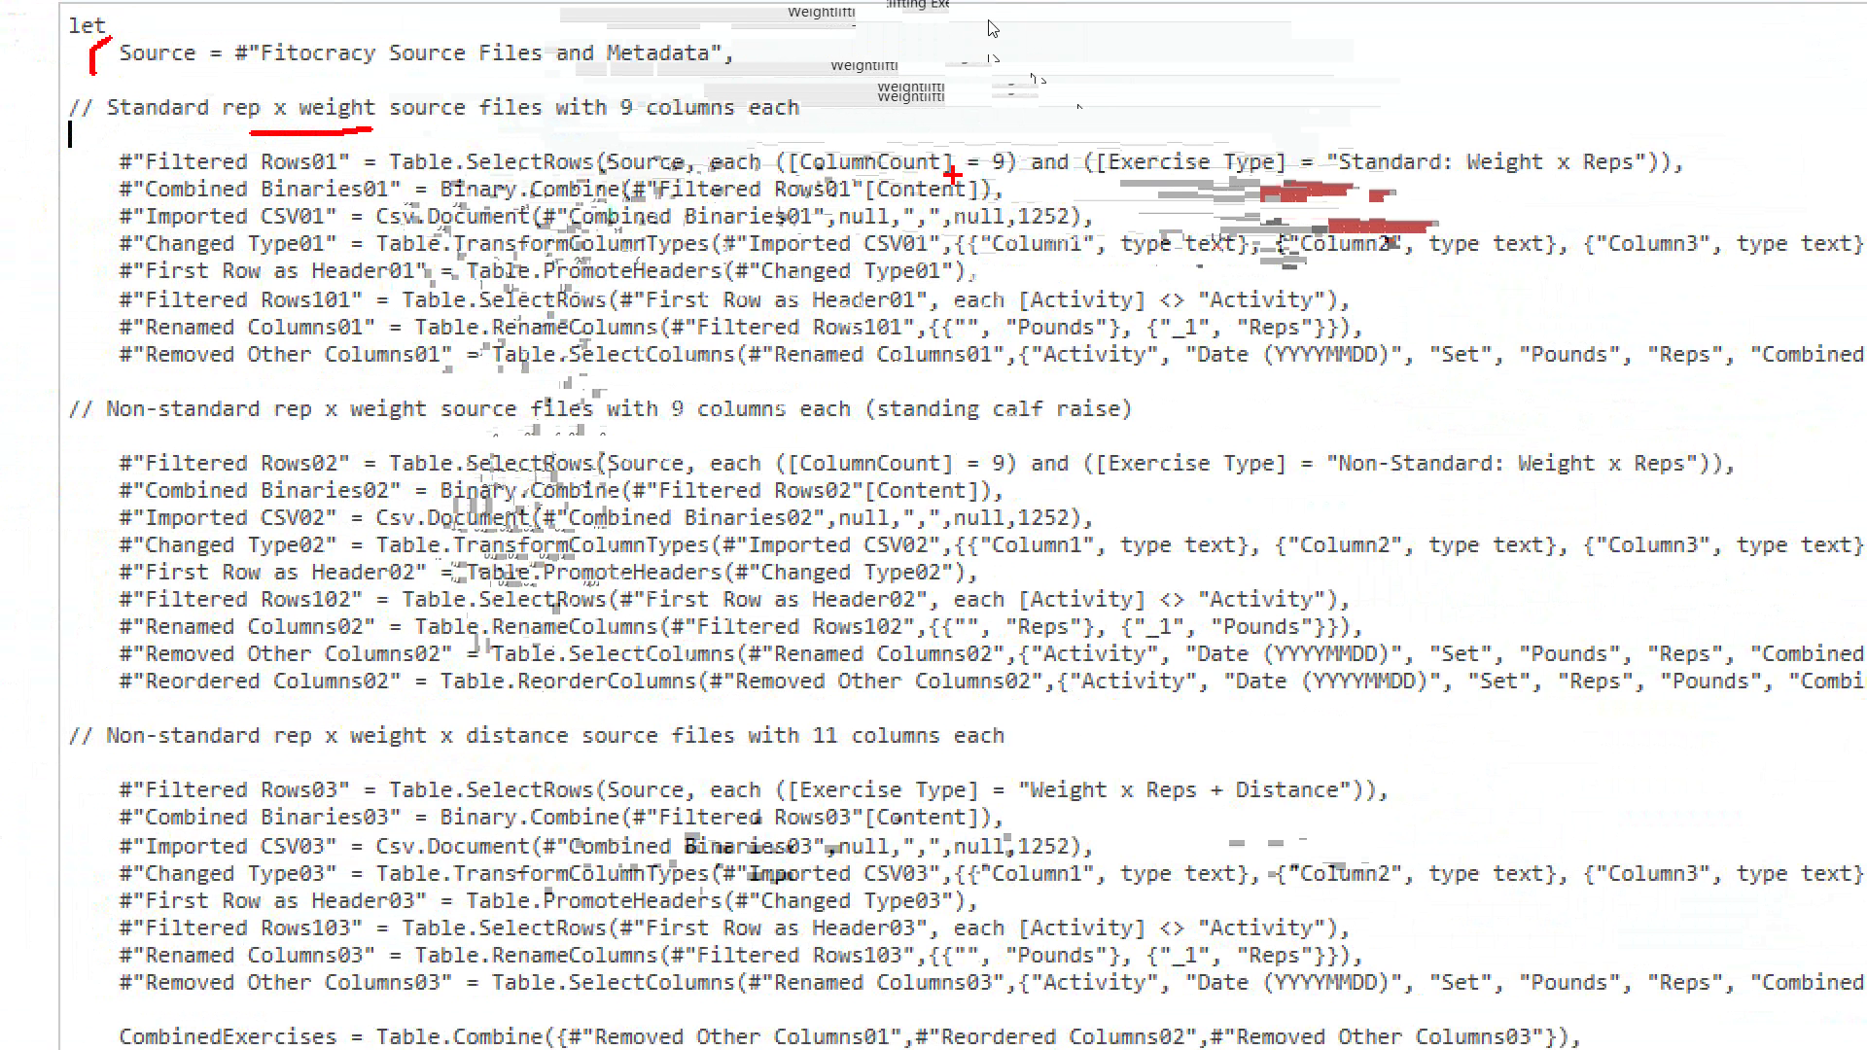
drag(965, 177, 1021, 176)
drag(1366, 179, 1698, 189)
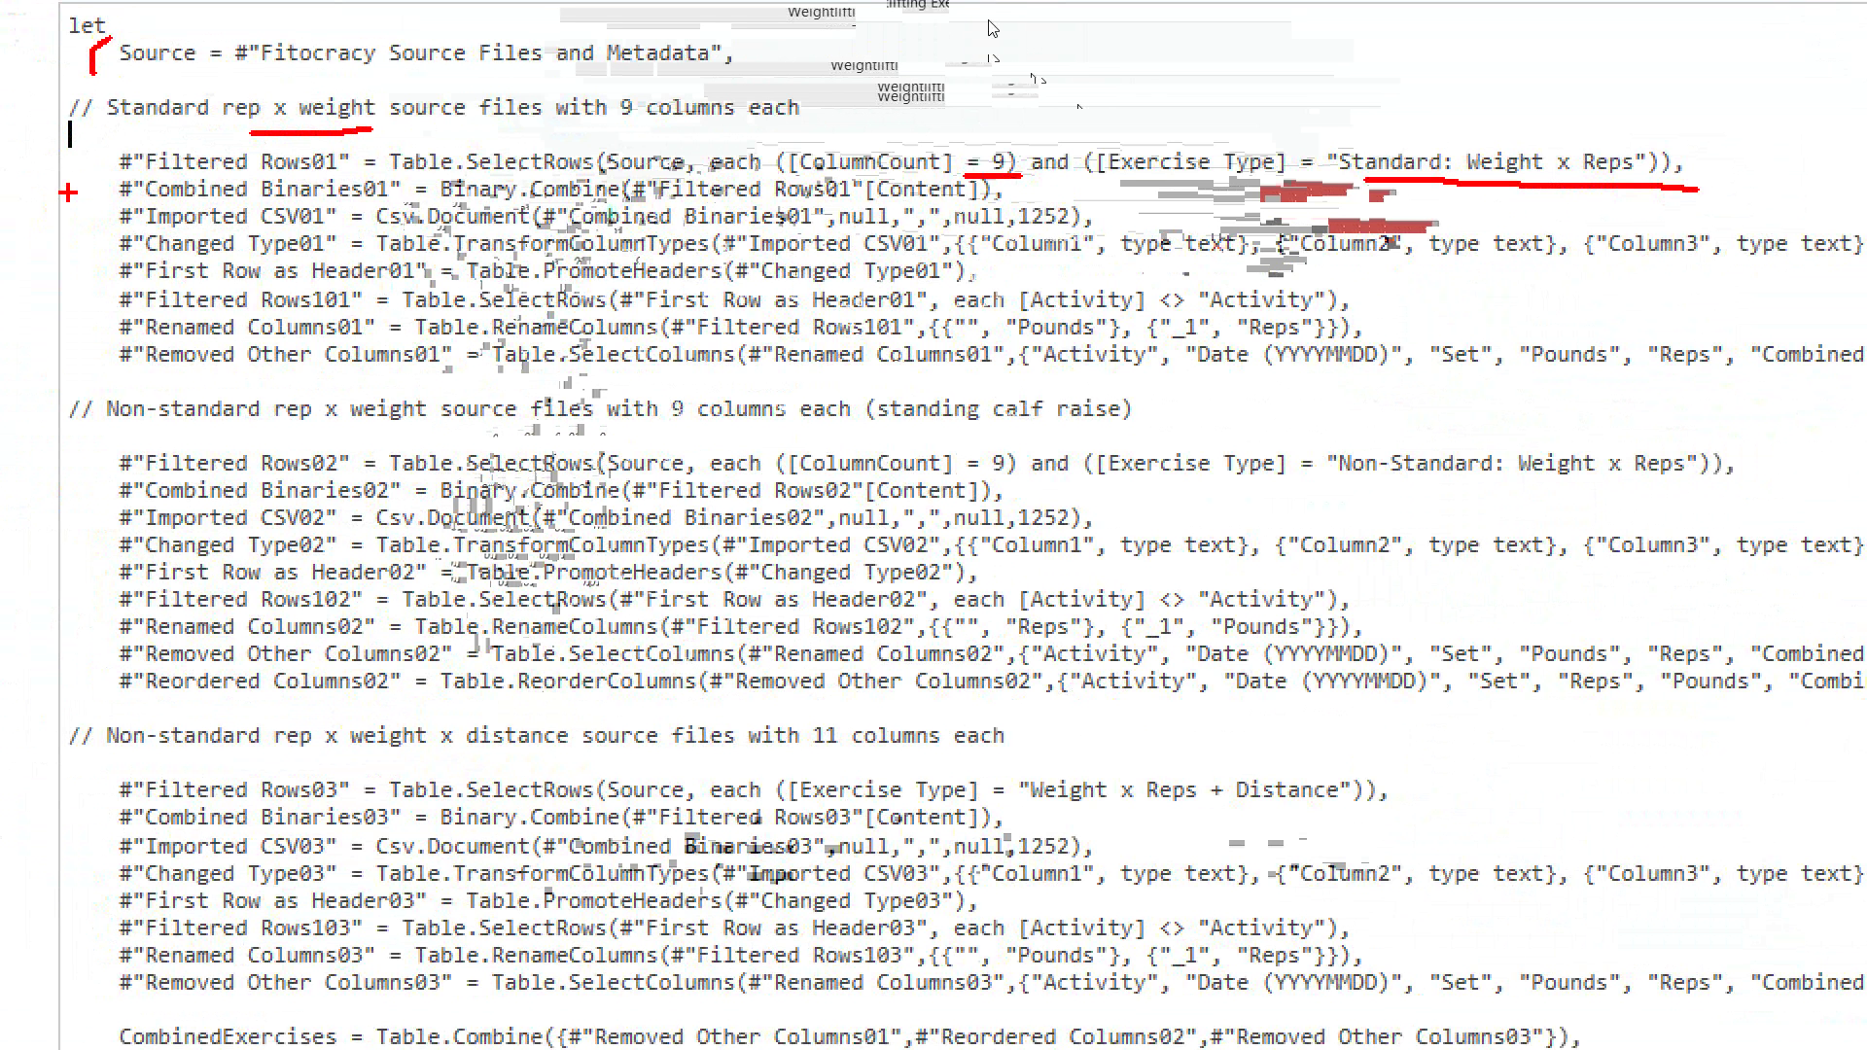
mouse_move(98, 181)
mouse_down()
mouse_move(66, 327)
mouse_move(88, 379)
mouse_up()
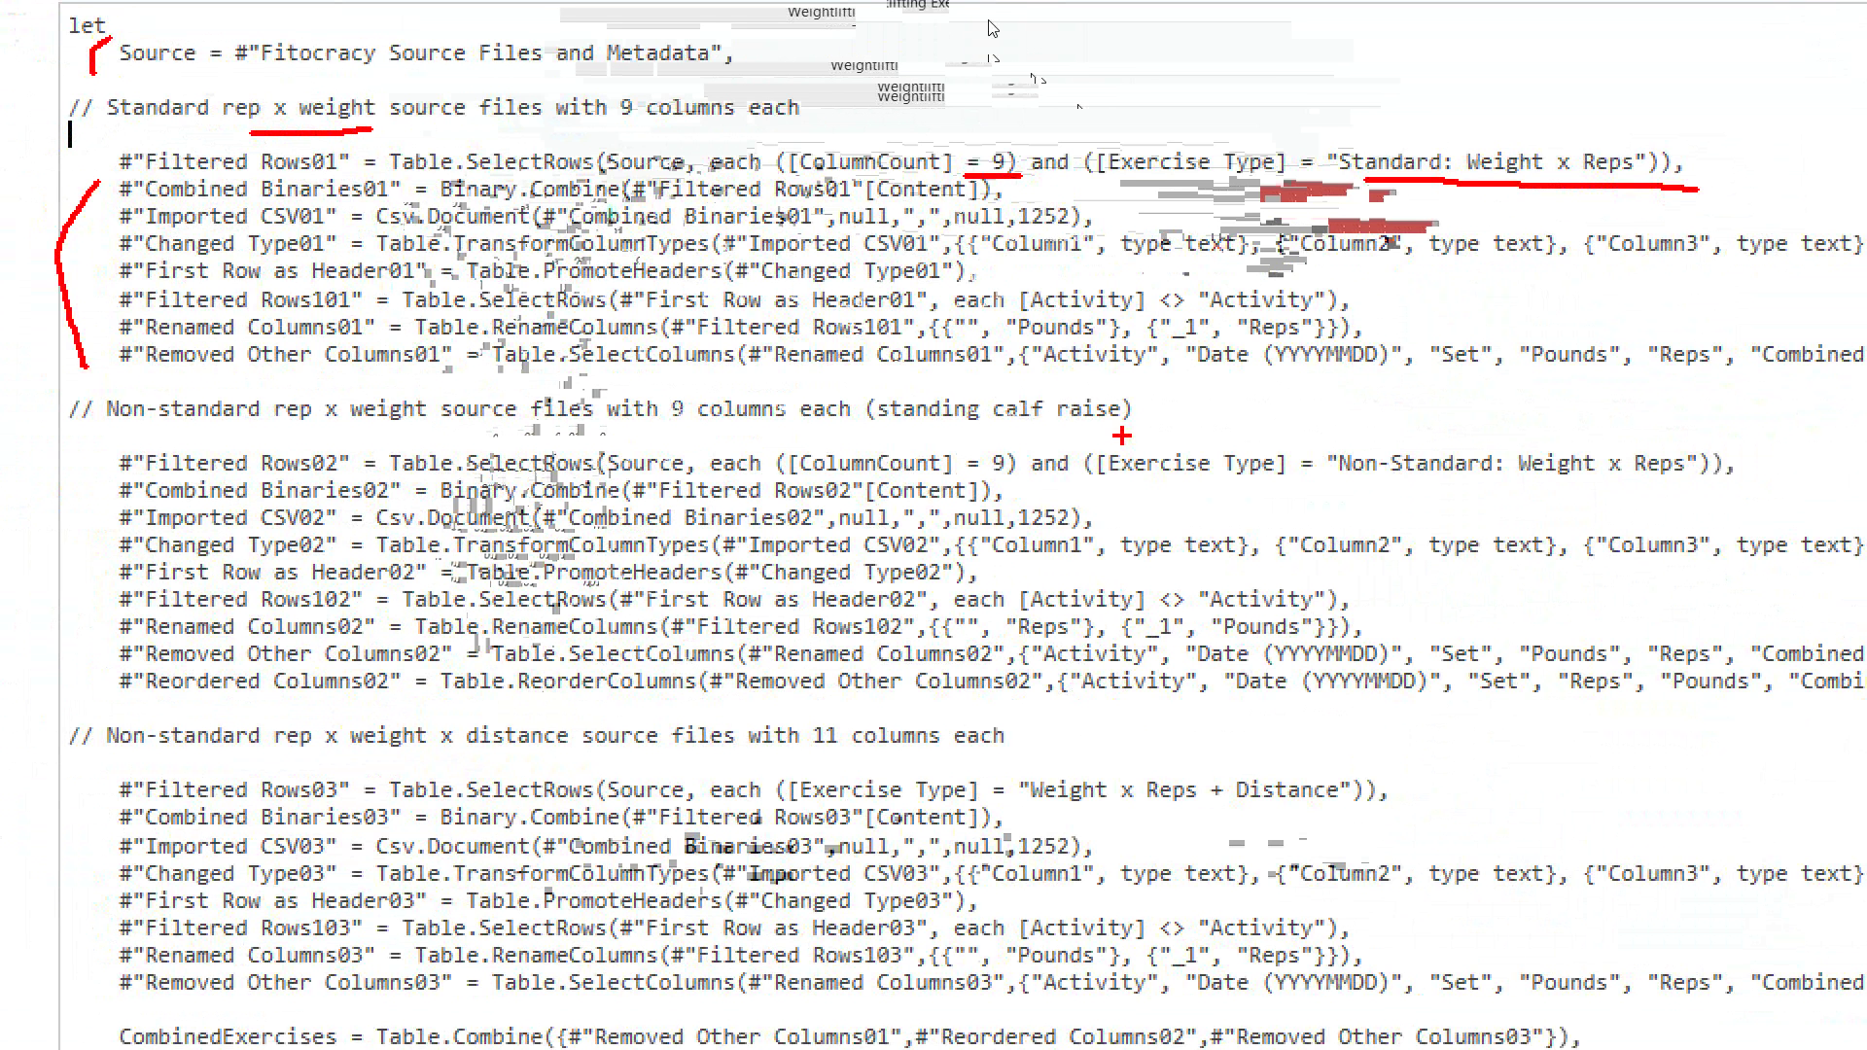
Mark the Non-Standard: Weight x Reps filter, the standing calf raise comment, the 11-column distance comment and the closing CombinedExercises lines.
drag(1706, 482, 1350, 479)
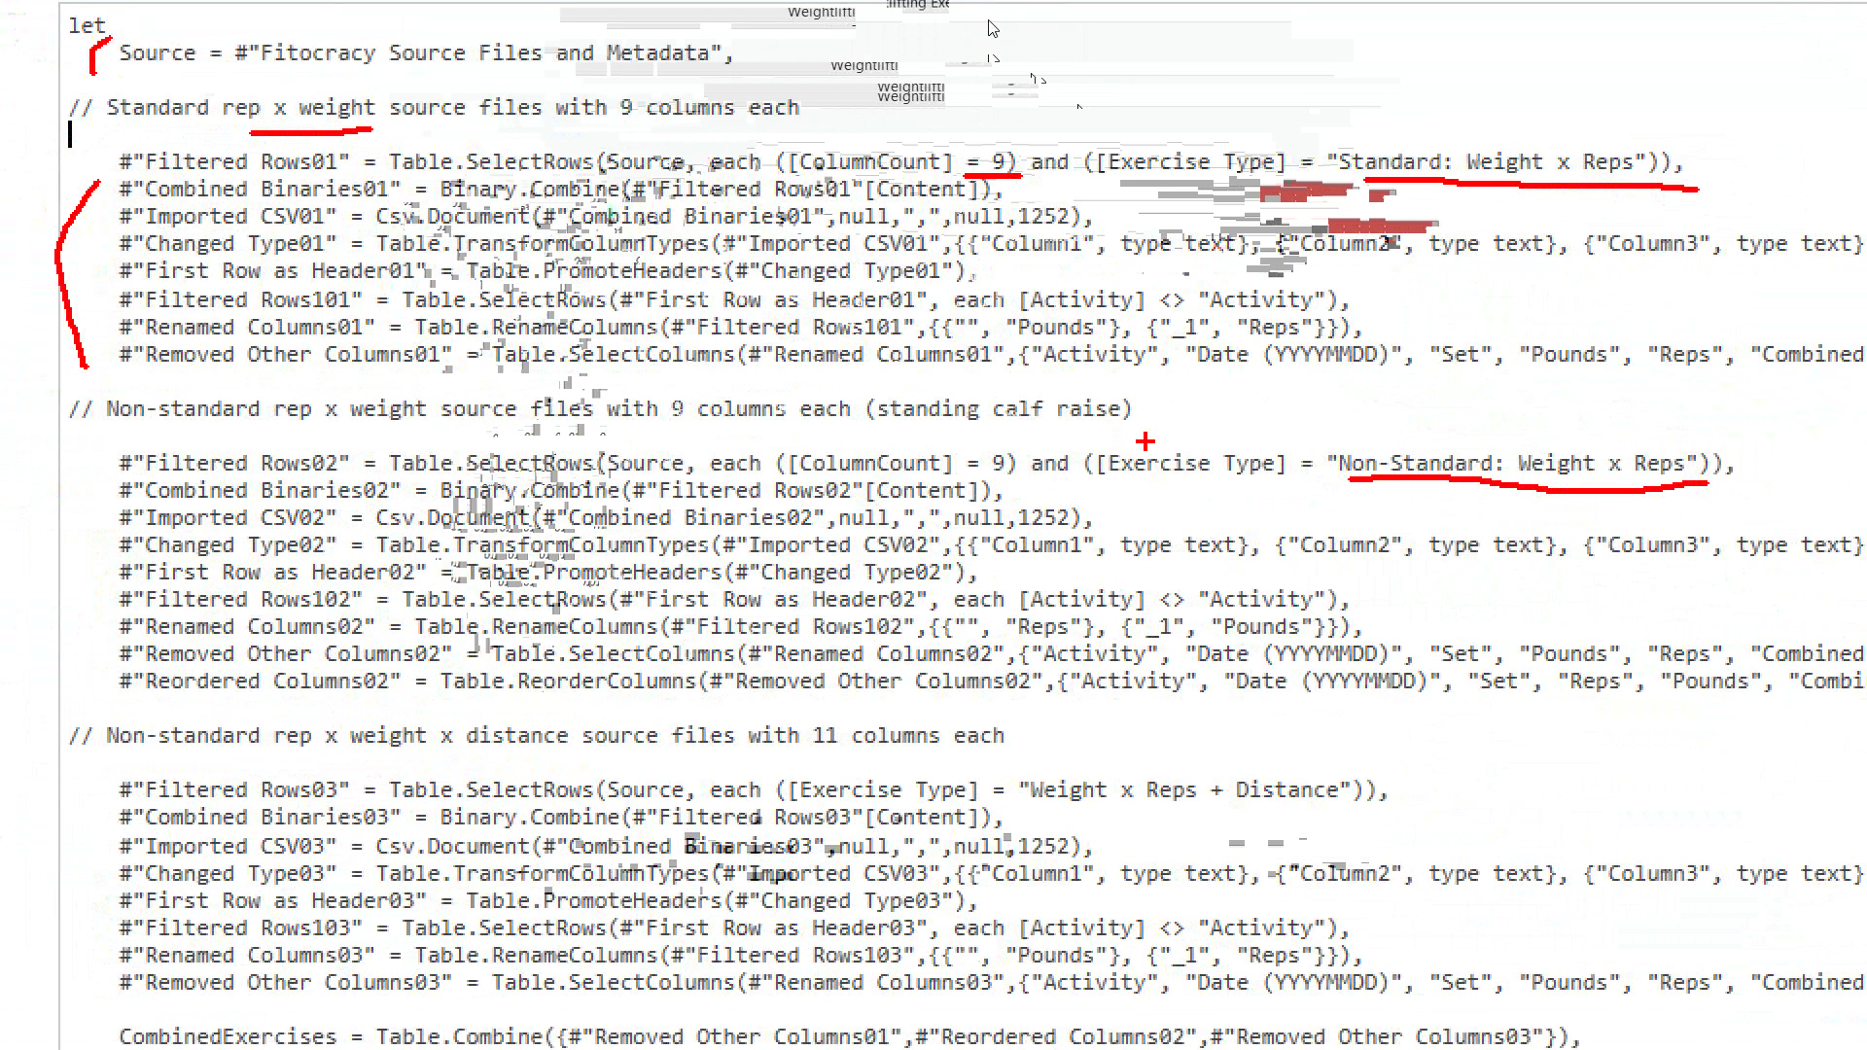
drag(1144, 438, 860, 435)
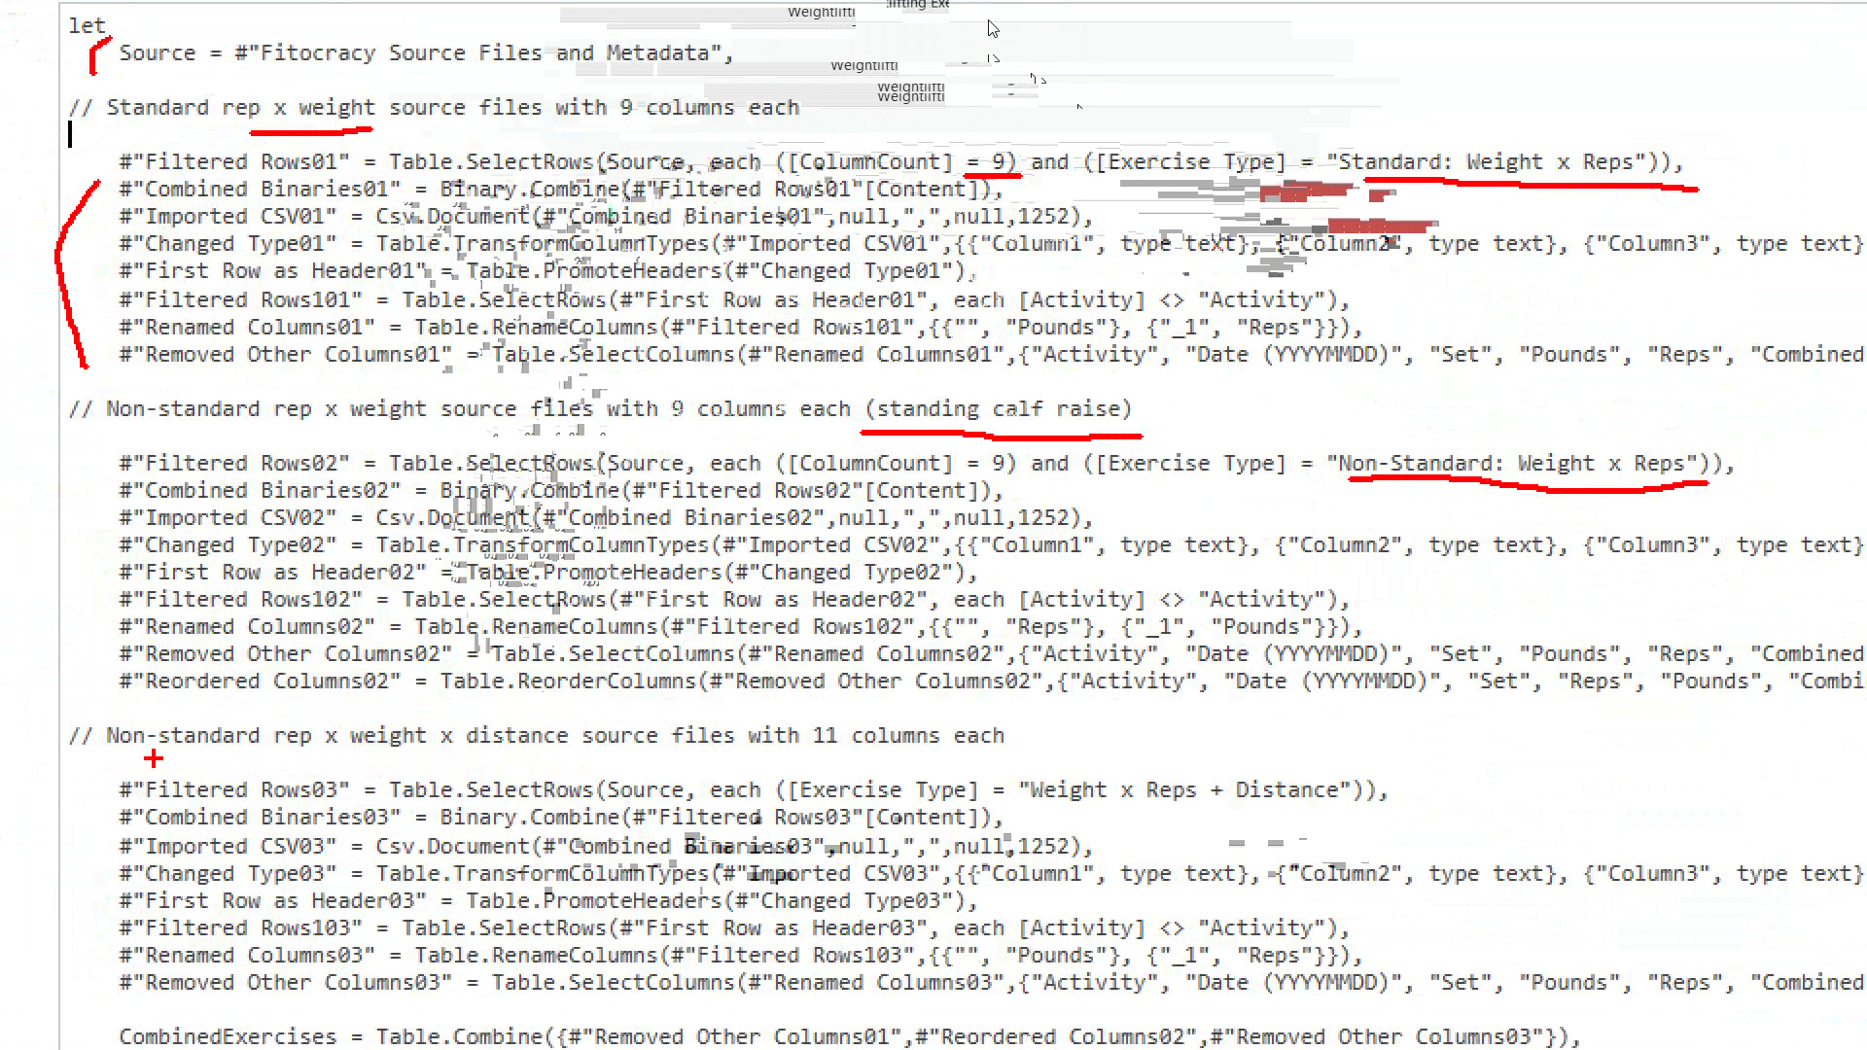
drag(138, 764, 937, 754)
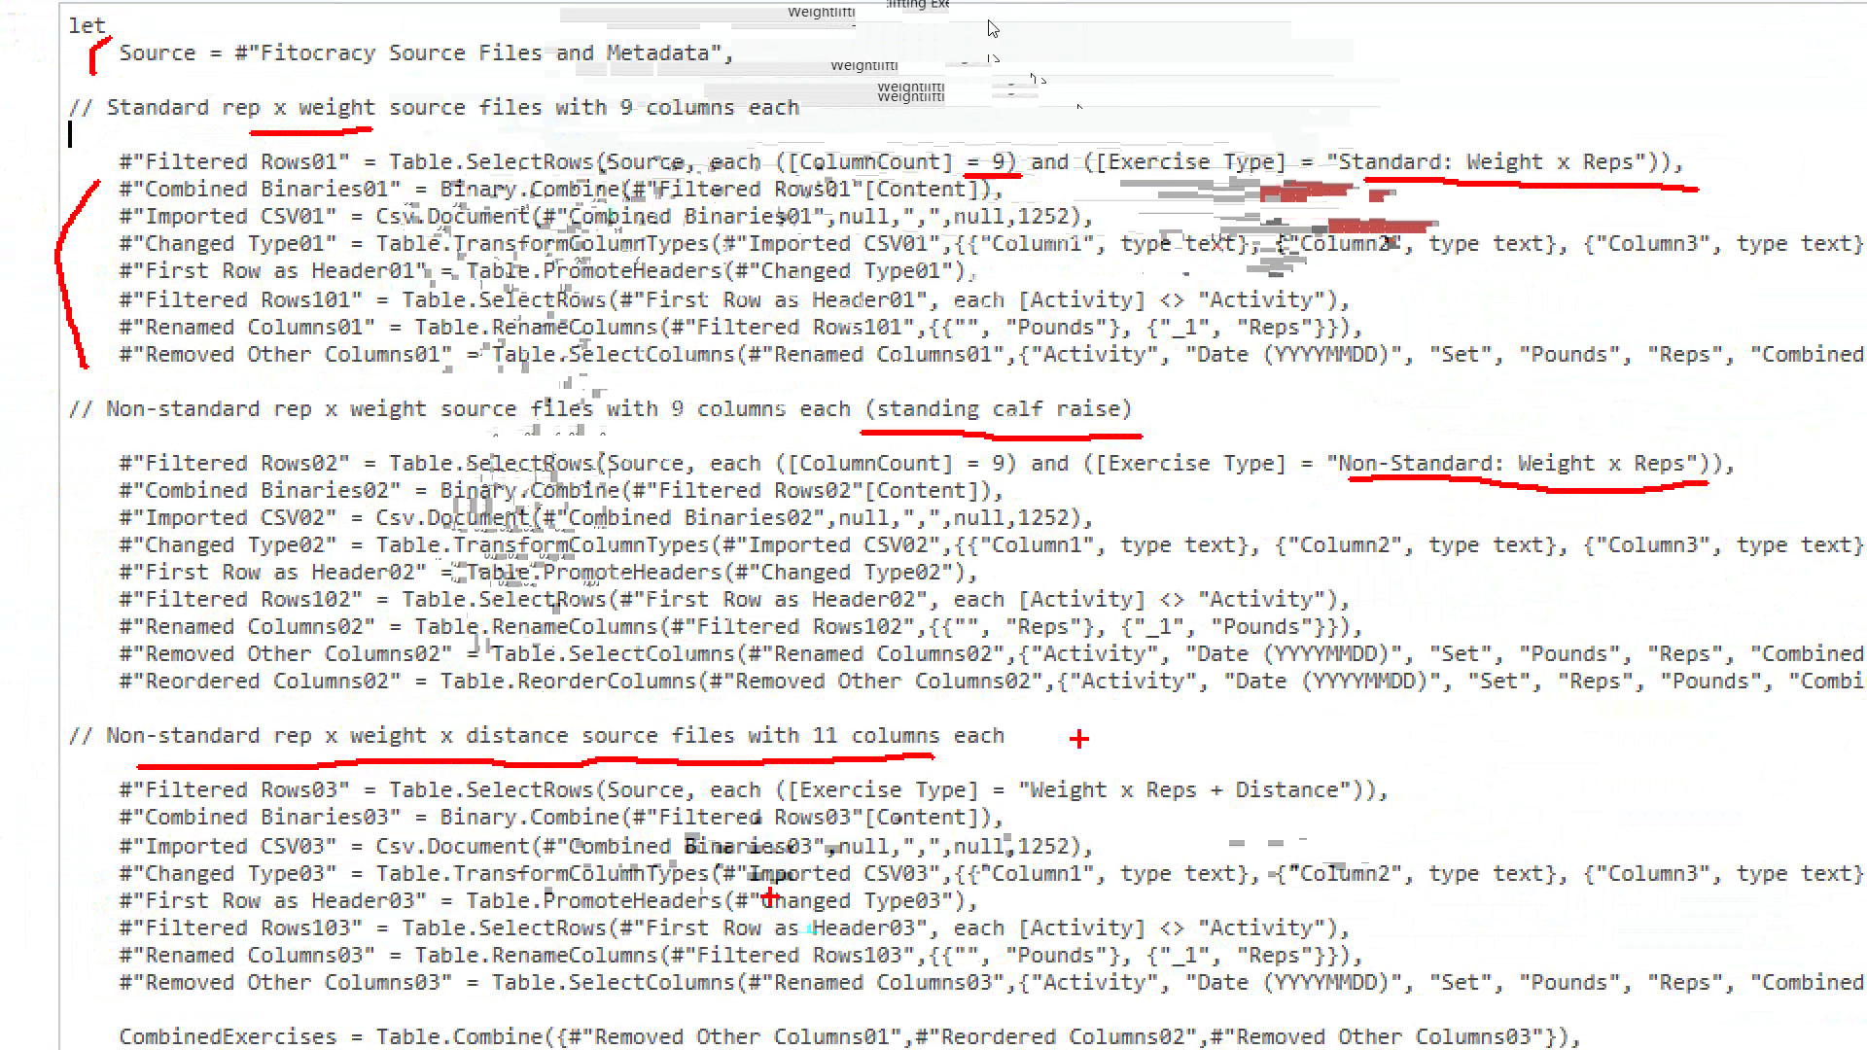
key(Escape)
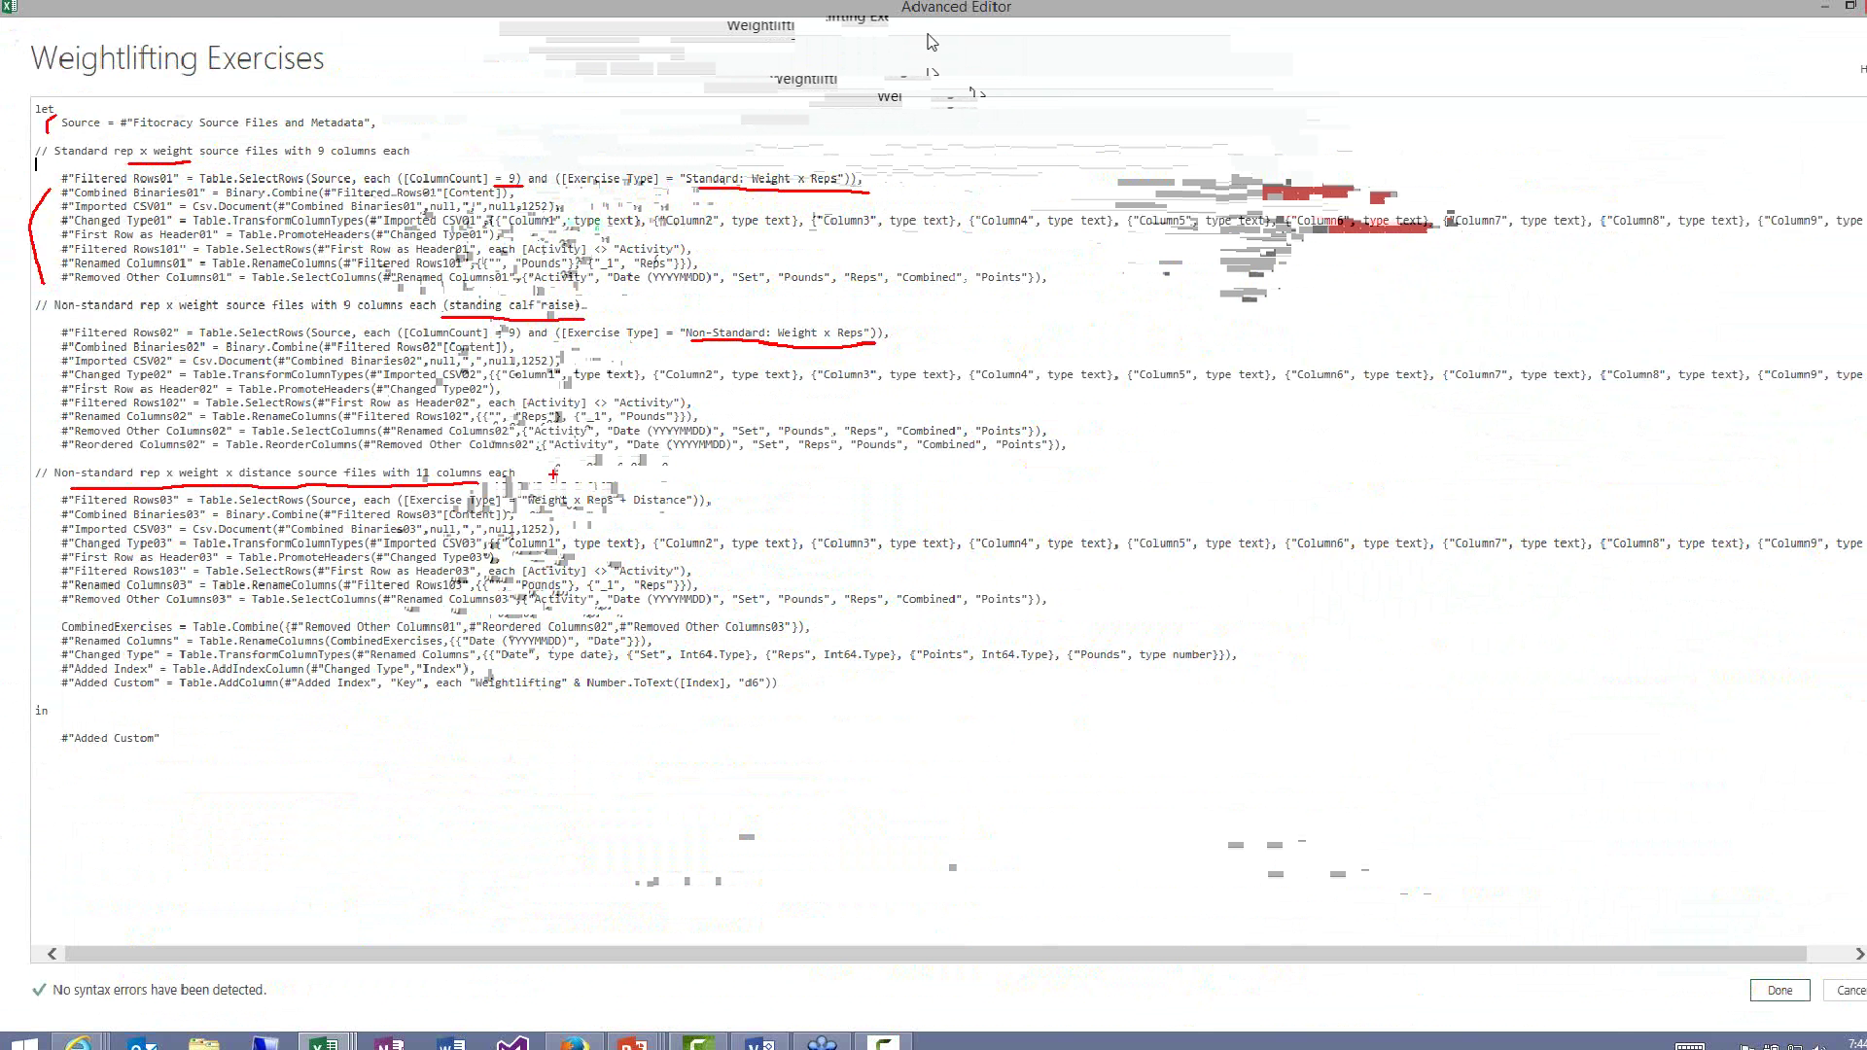
drag(73, 630, 517, 711)
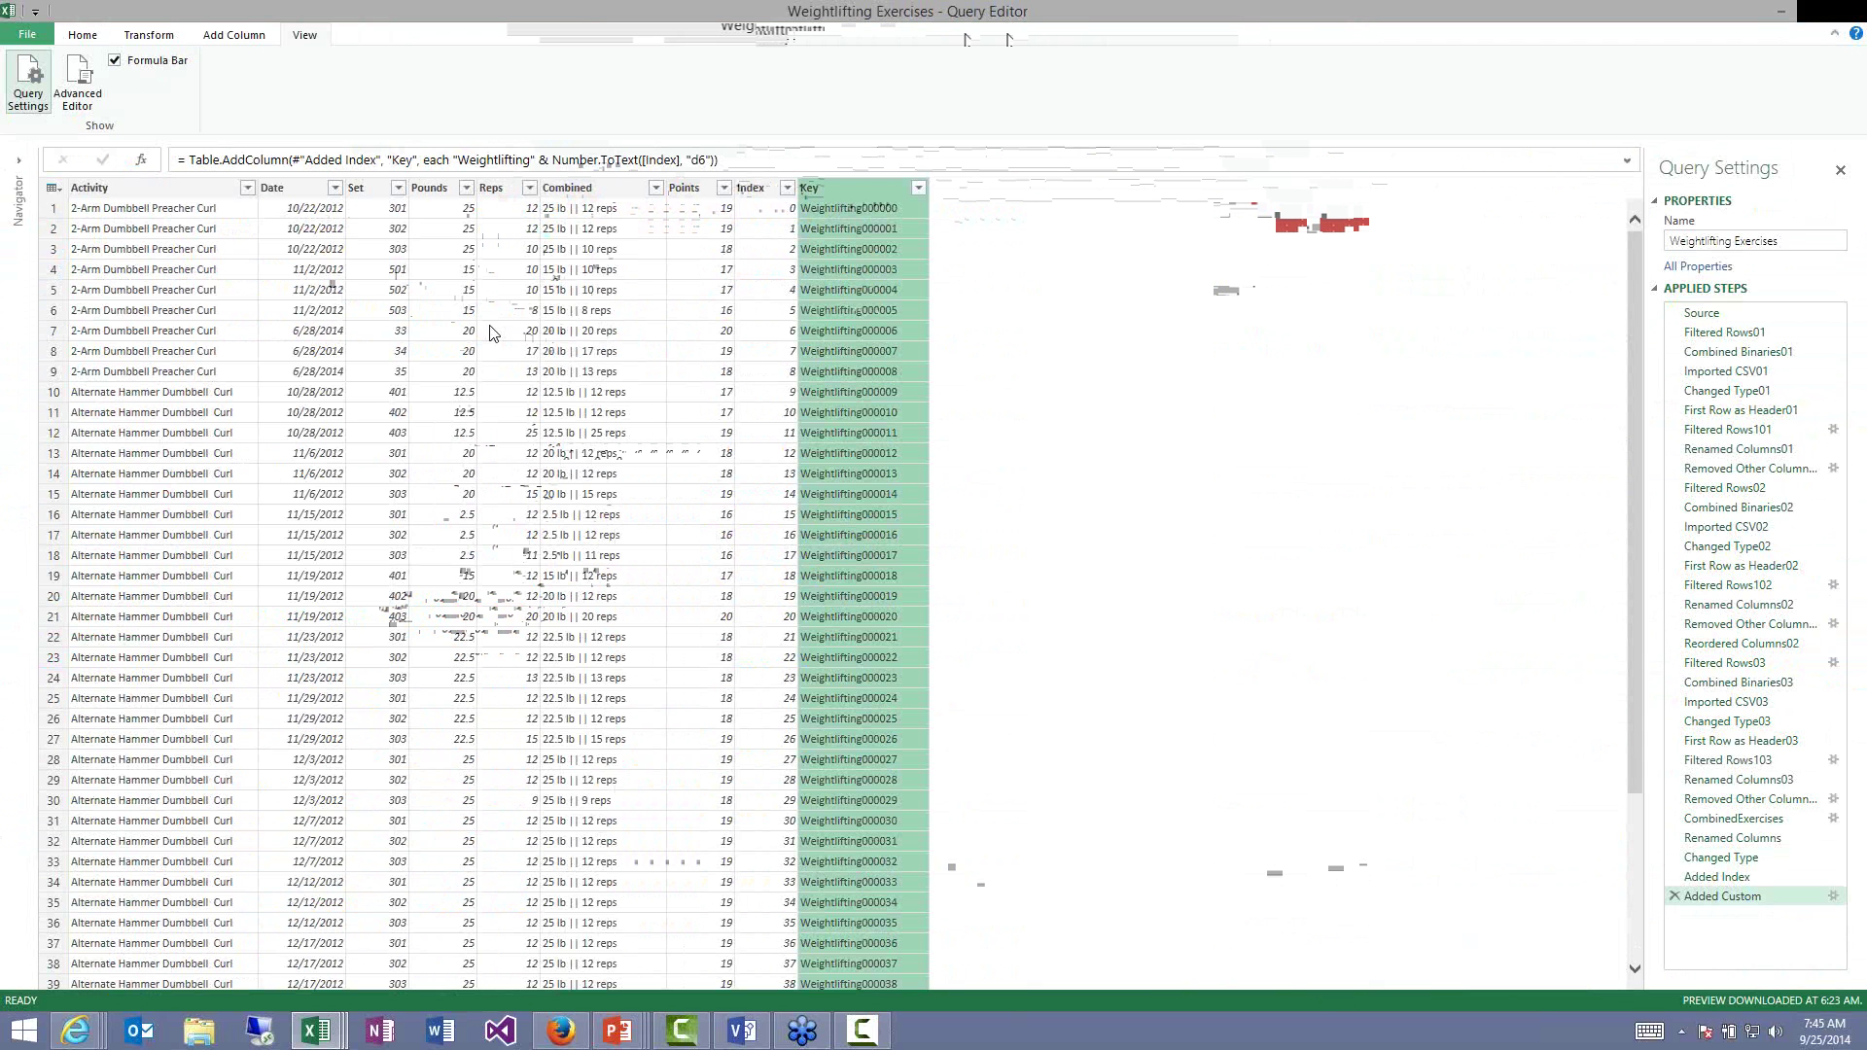
Highlight the Activity, Date and Set columns together and the Key column of the Weightlifting Exercises query, and close the query editor.
click(200, 195)
shift+click(291, 190)
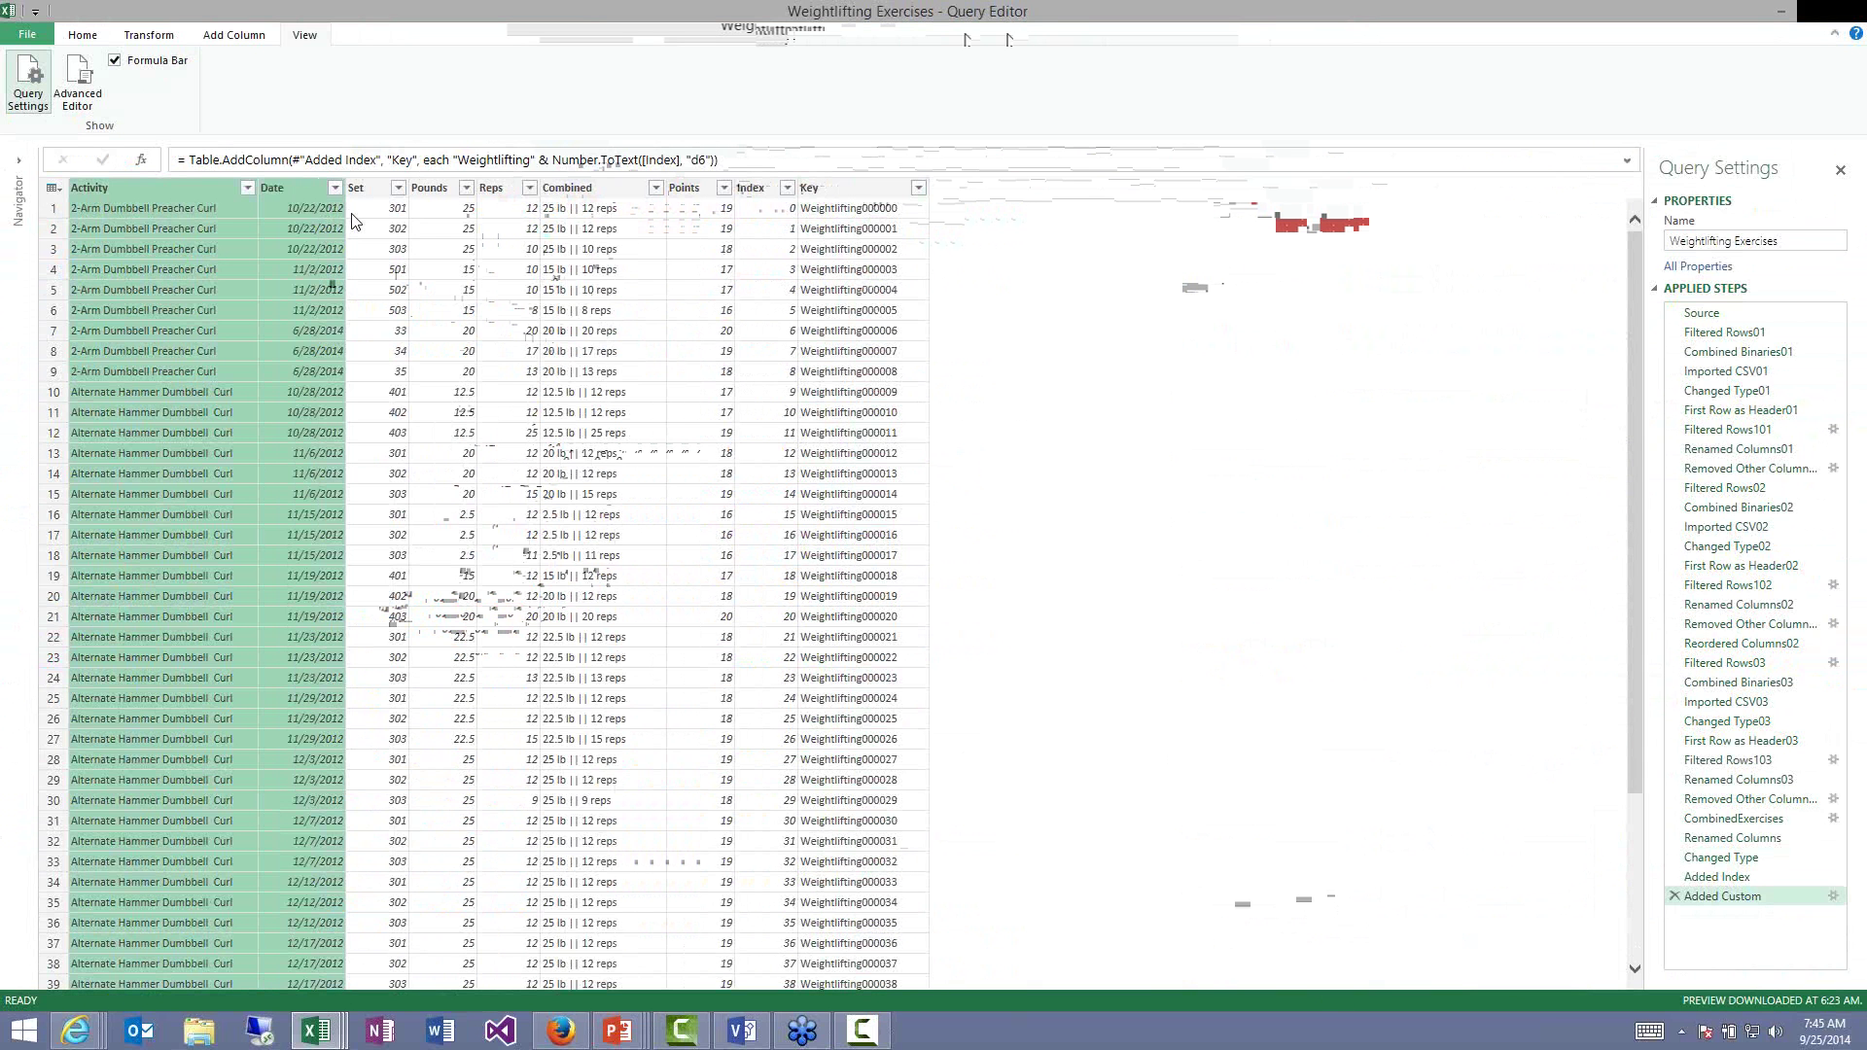
shift+click(352, 221)
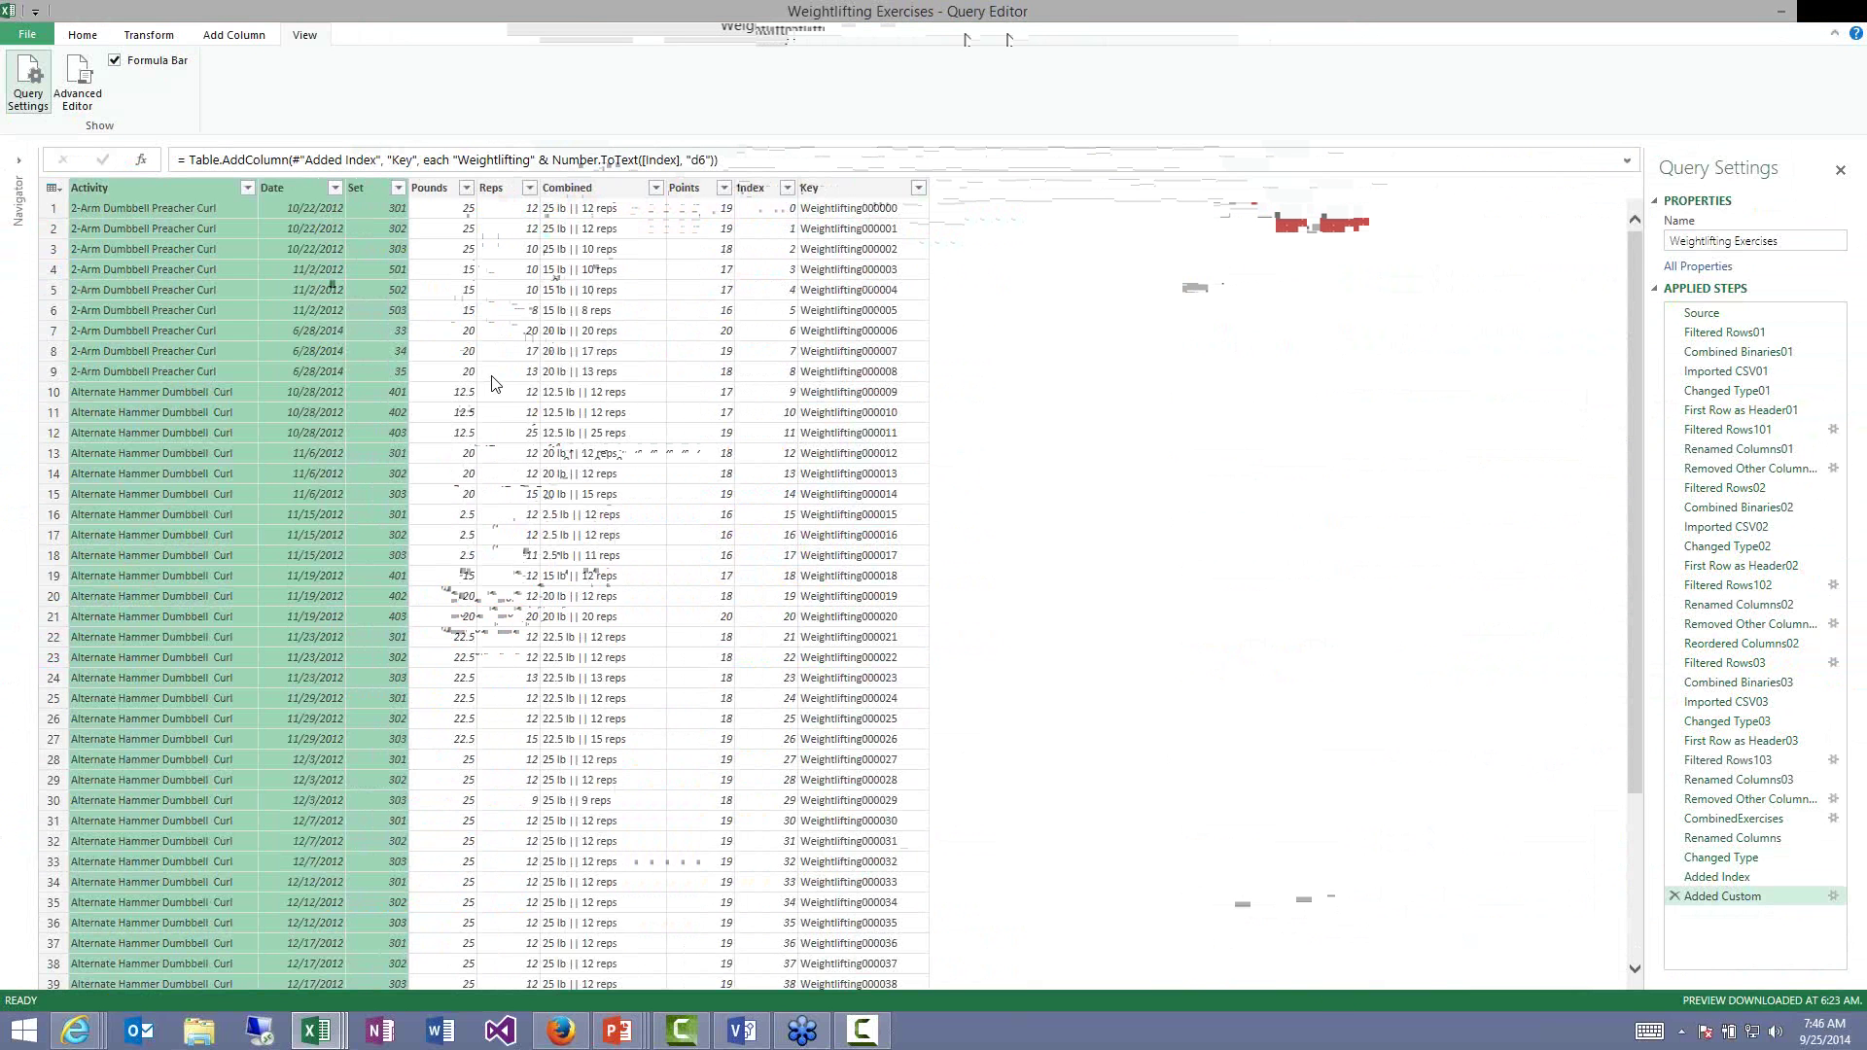
click(1011, 352)
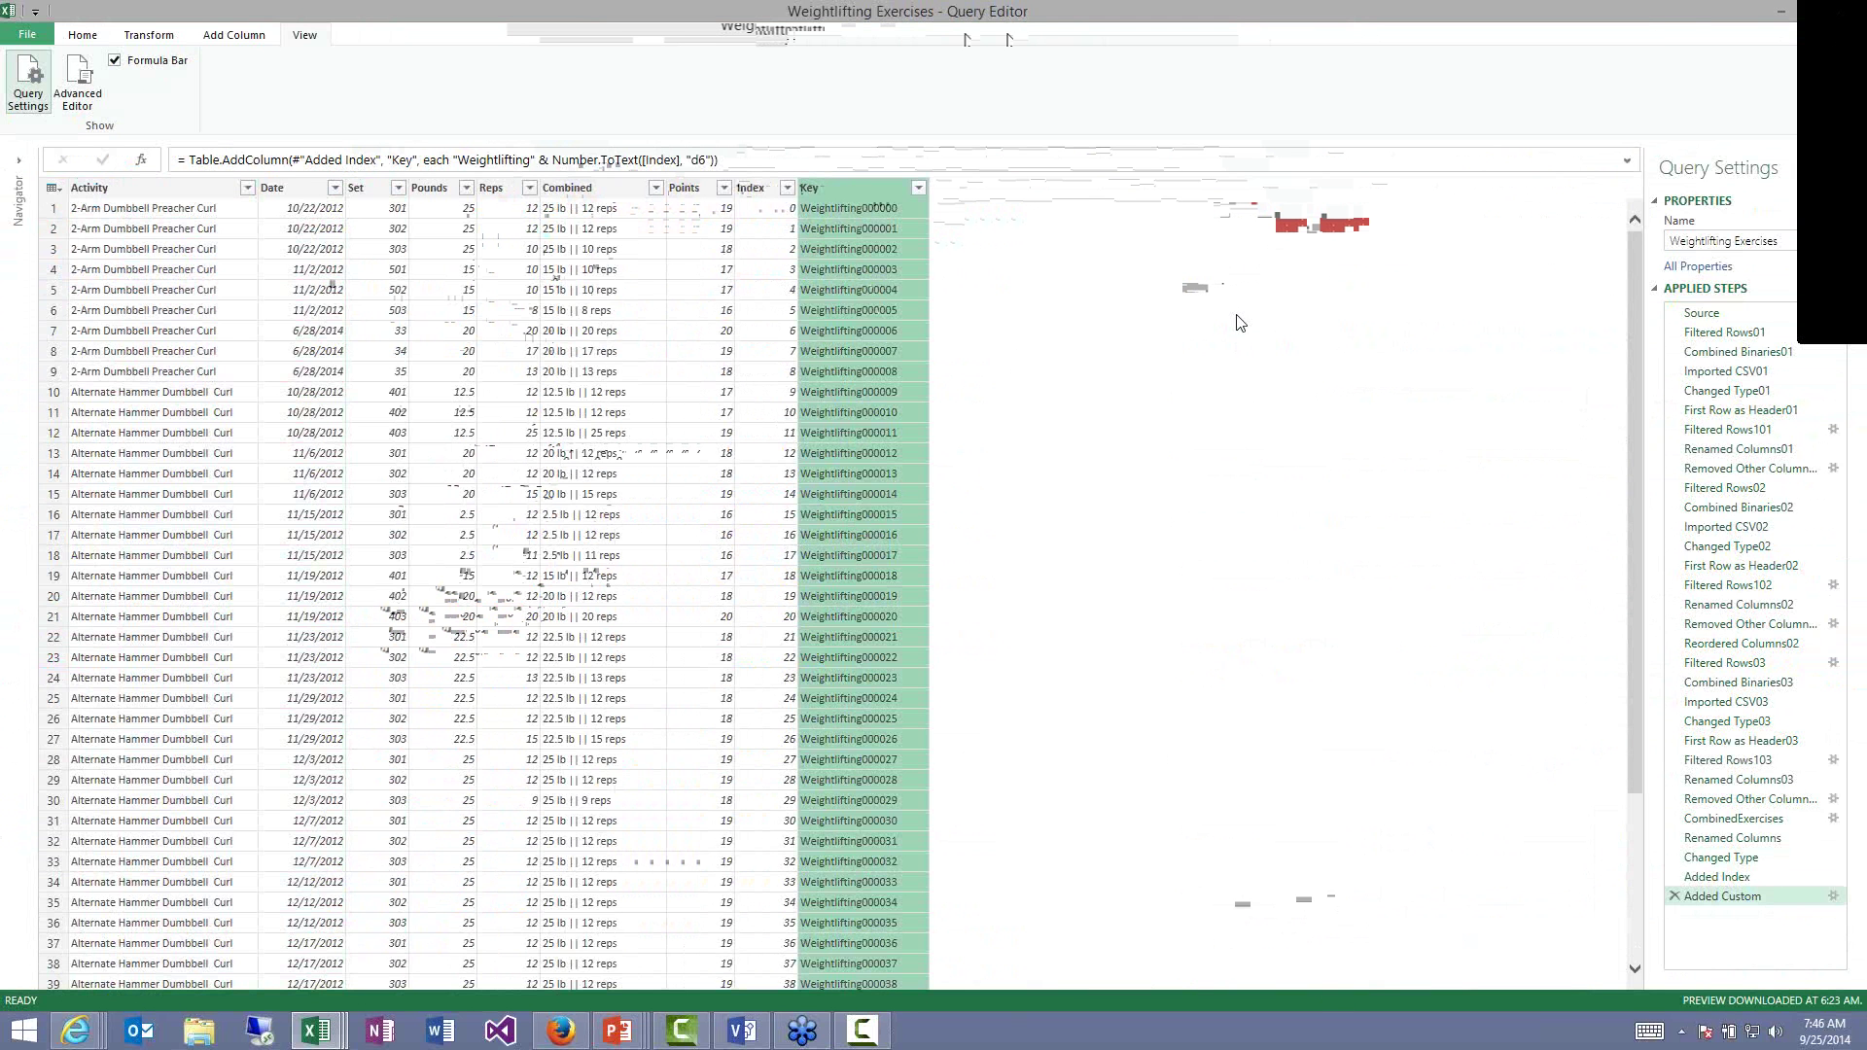
key(alt+F4)
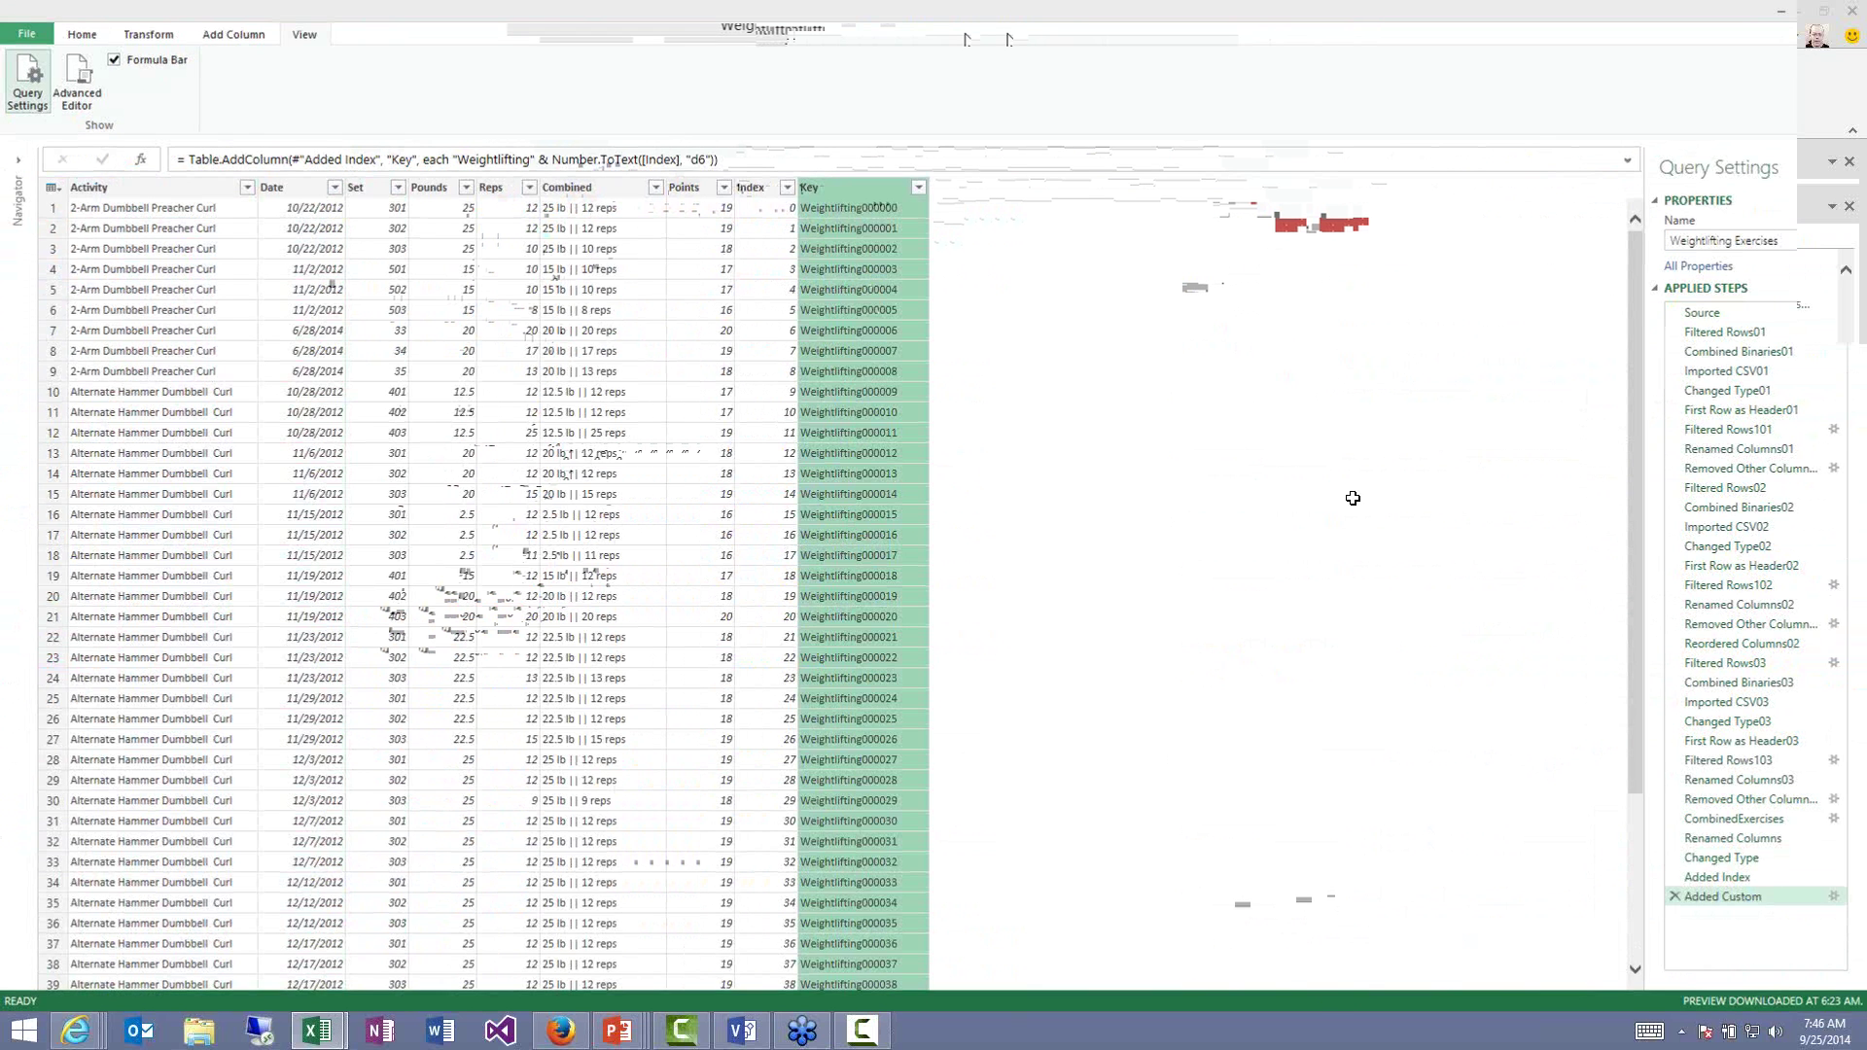
Switch to the Visio query map and point out the Common Exercises group with its four exercise queries, the OneDrive cloud and factCheckIn.
key(alt+Tab)
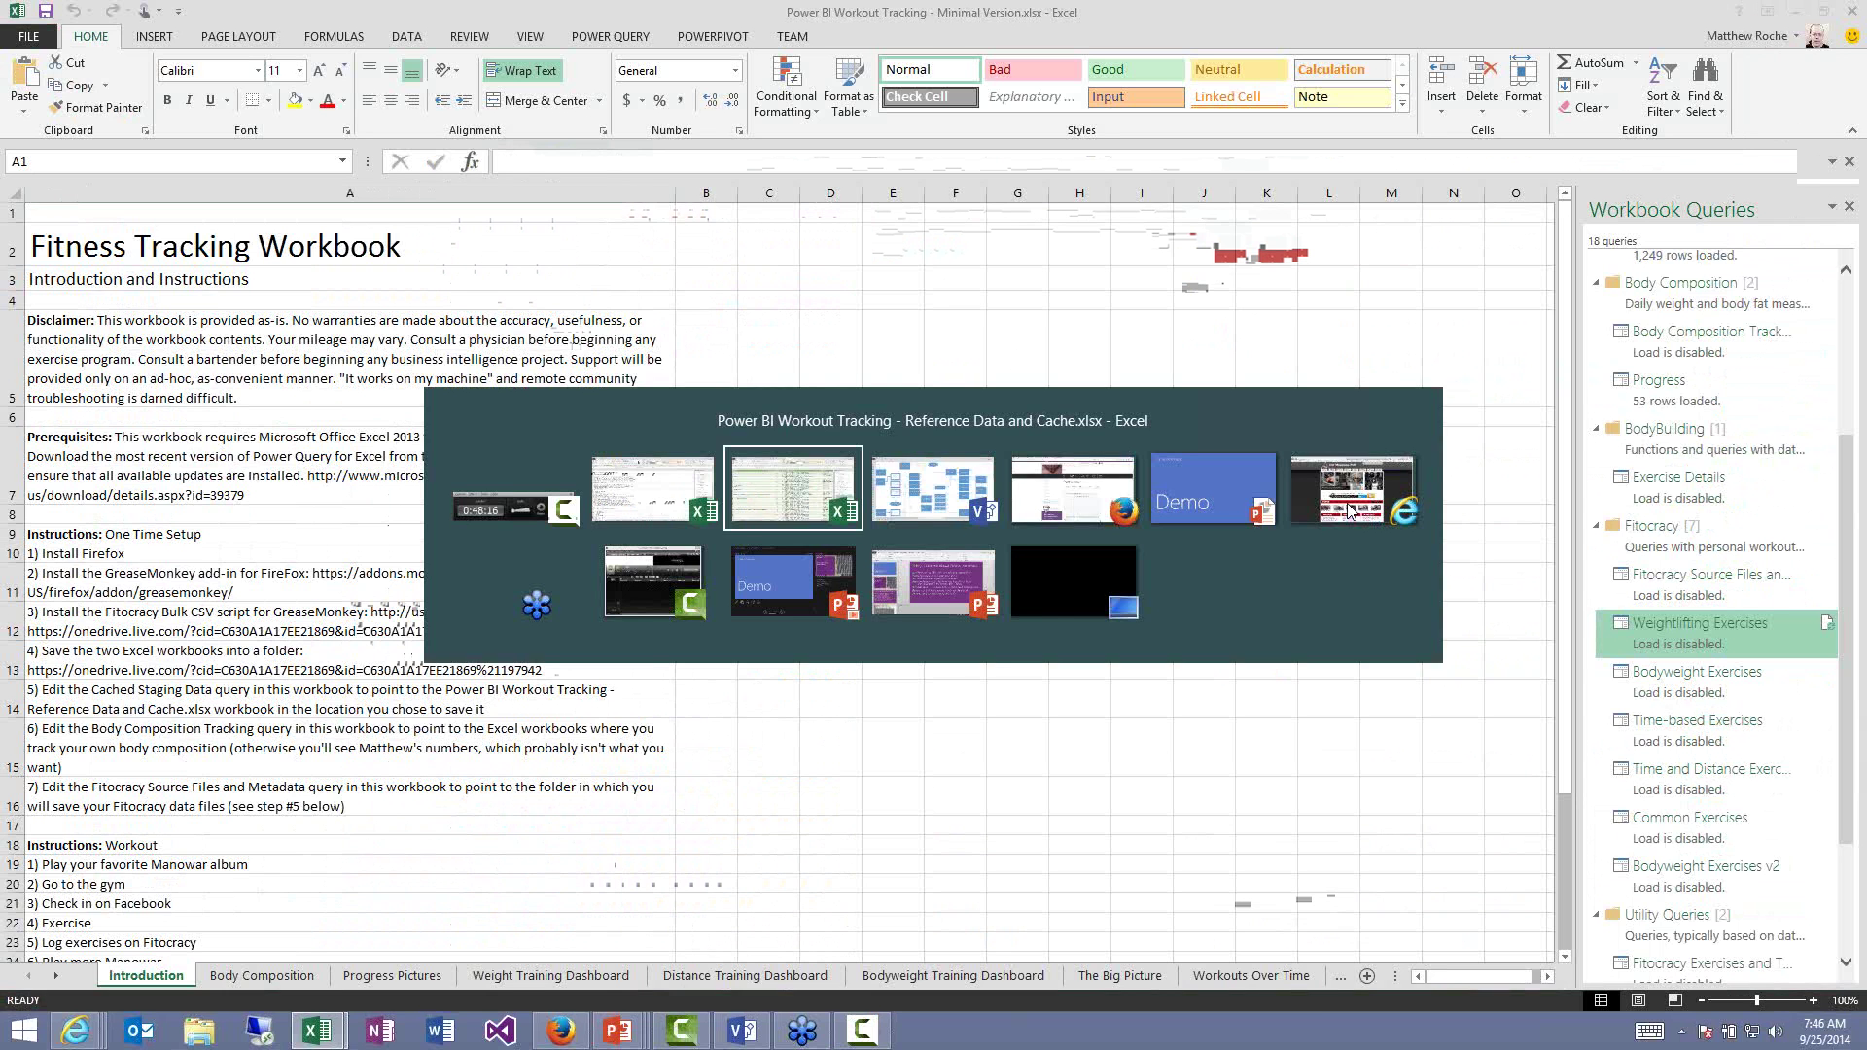
key(alt+Tab)
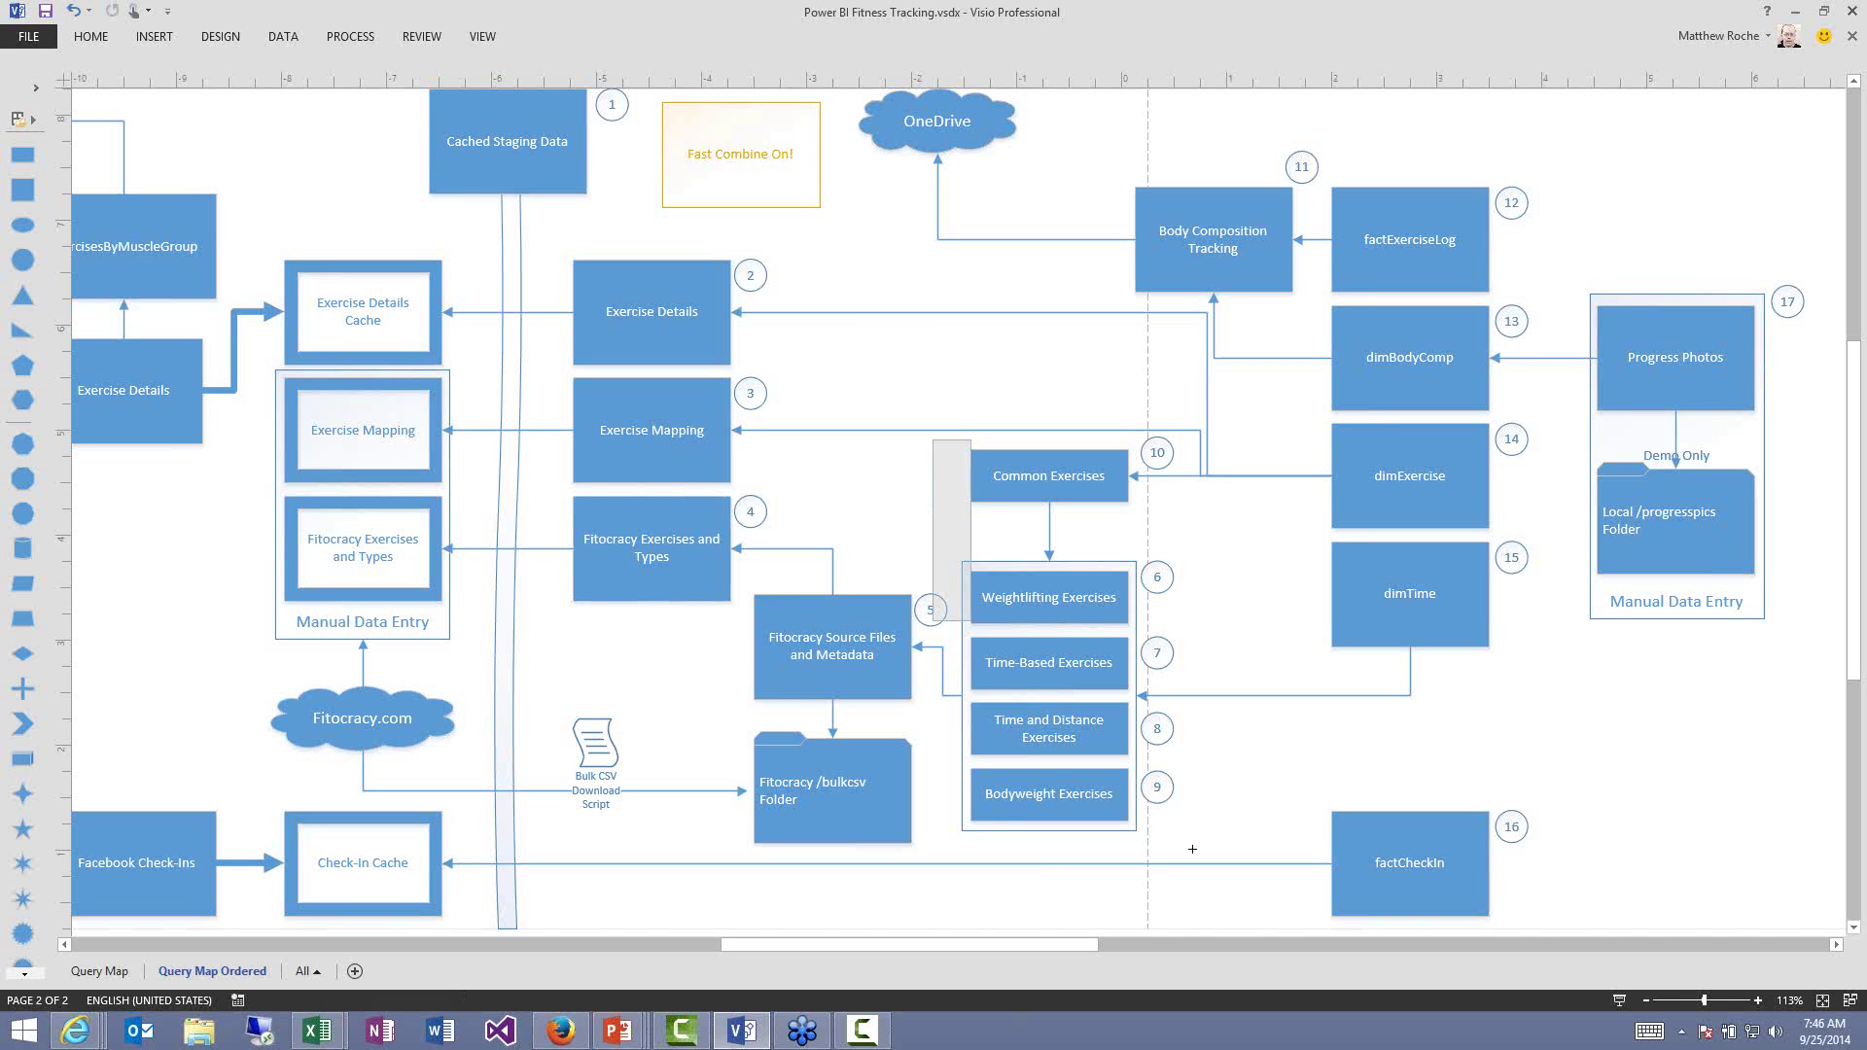
drag(933, 440, 1193, 854)
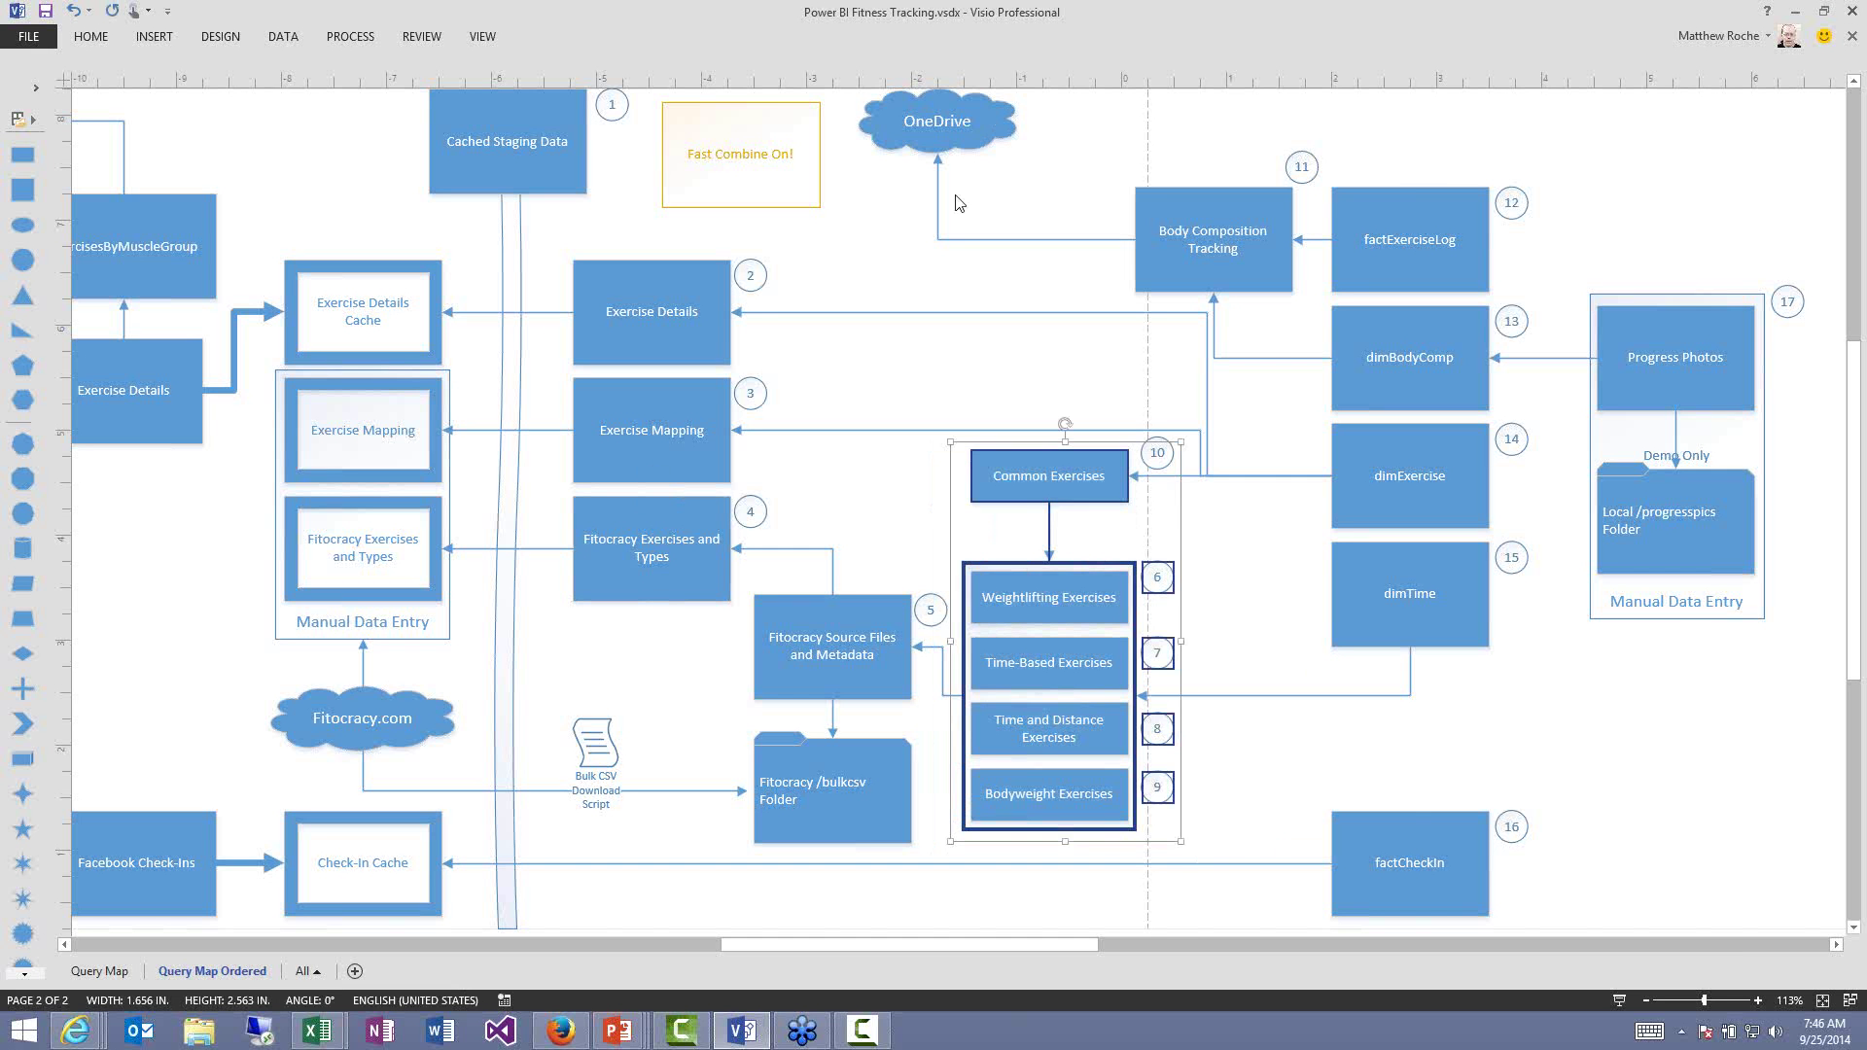
click(957, 139)
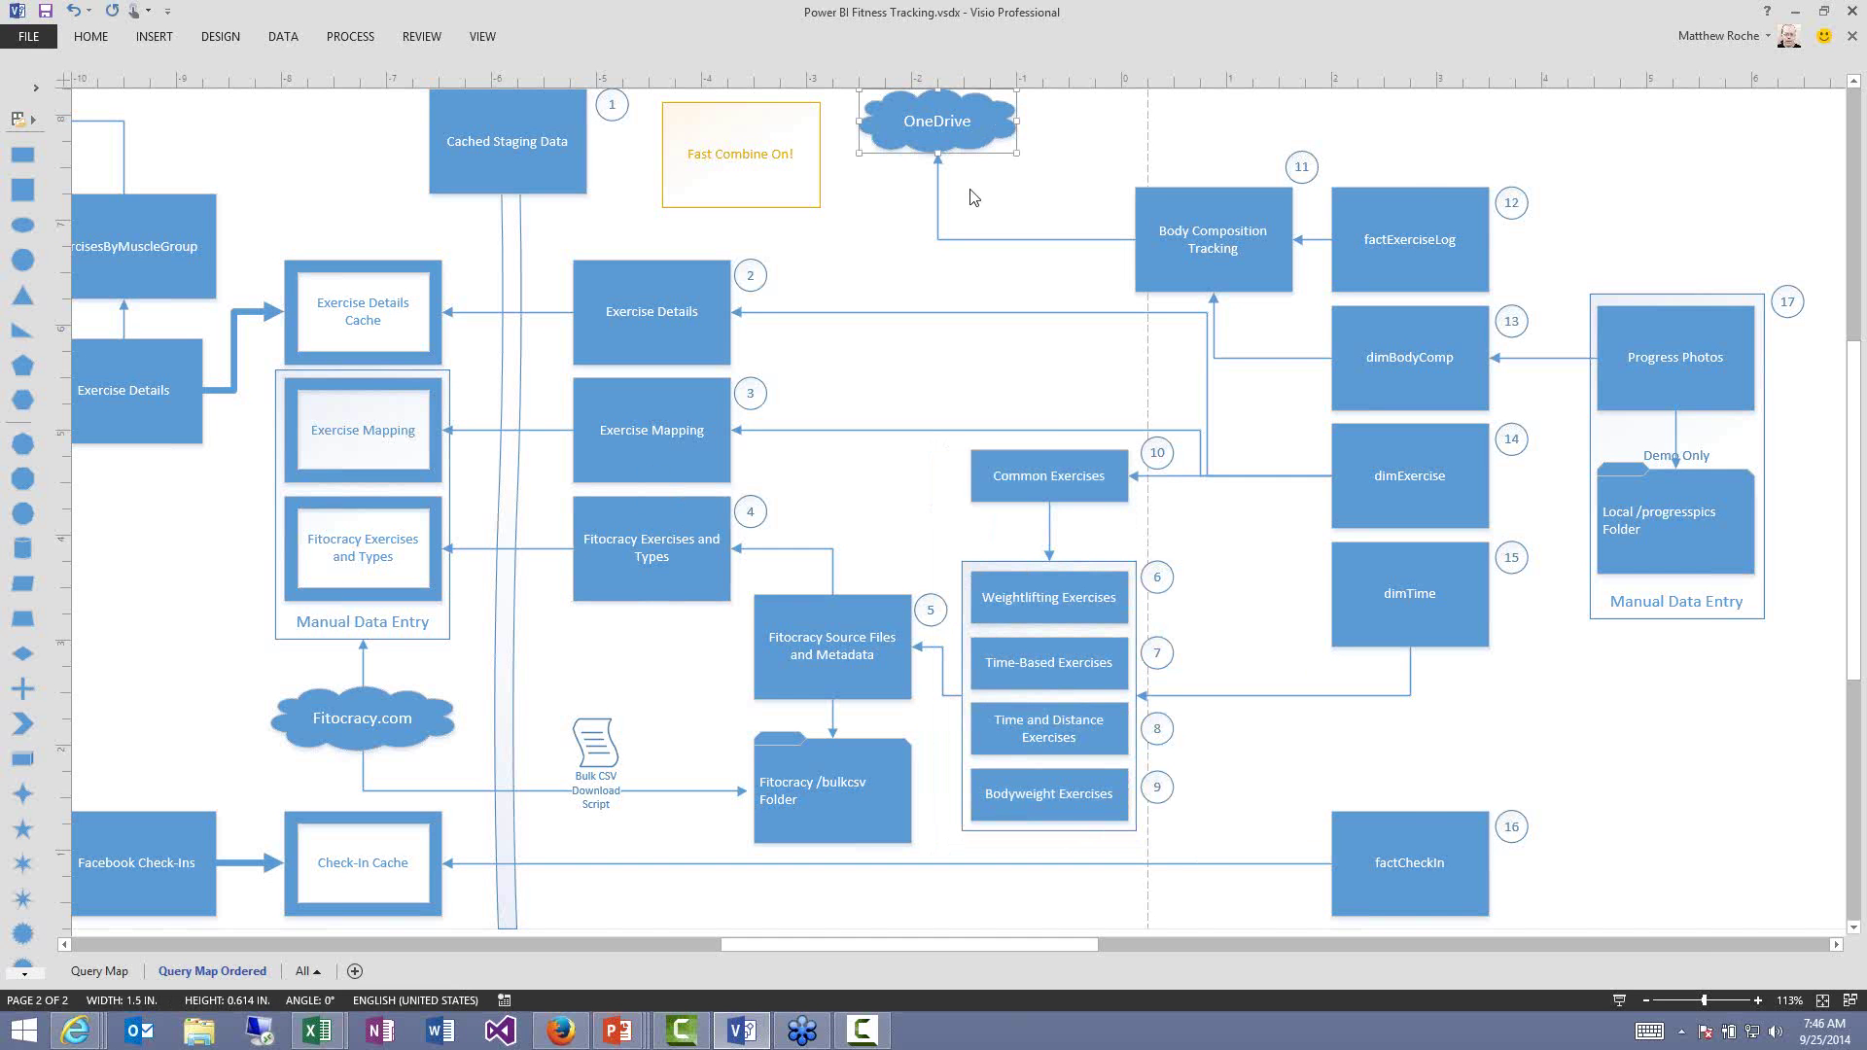
click(1406, 846)
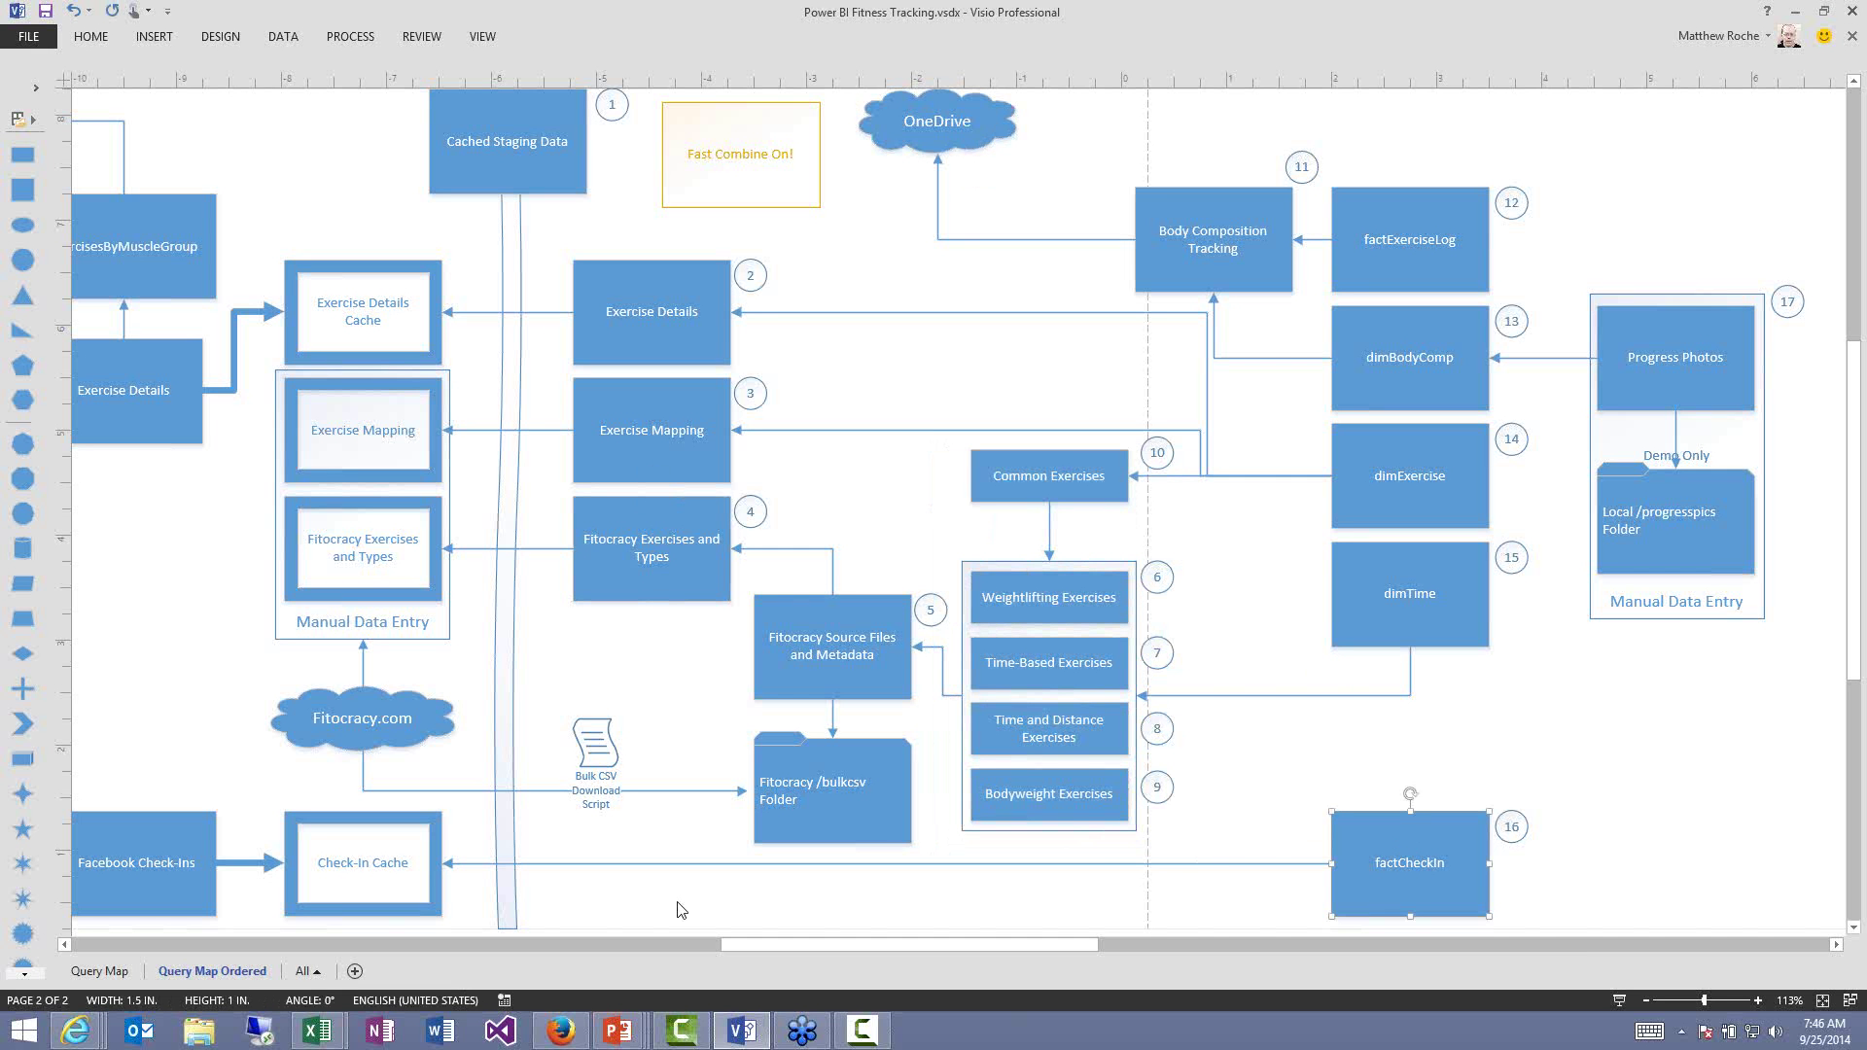
click(1506, 735)
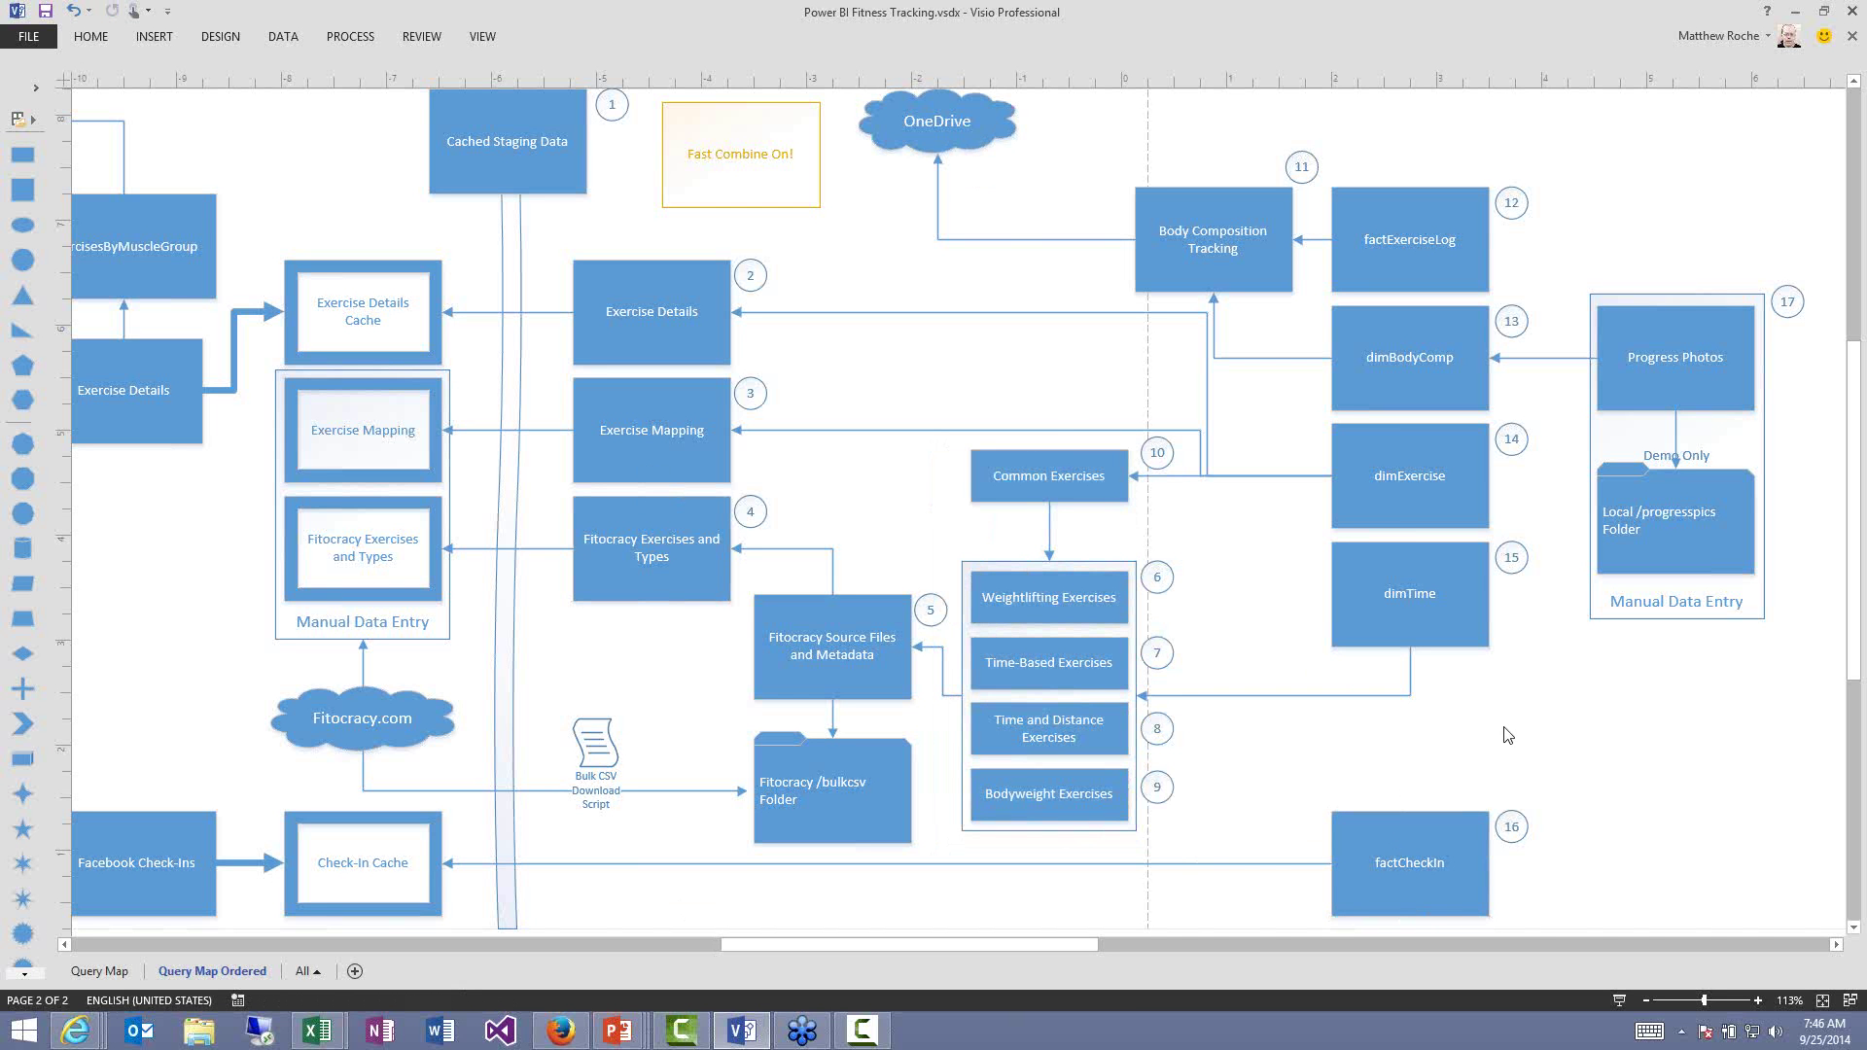
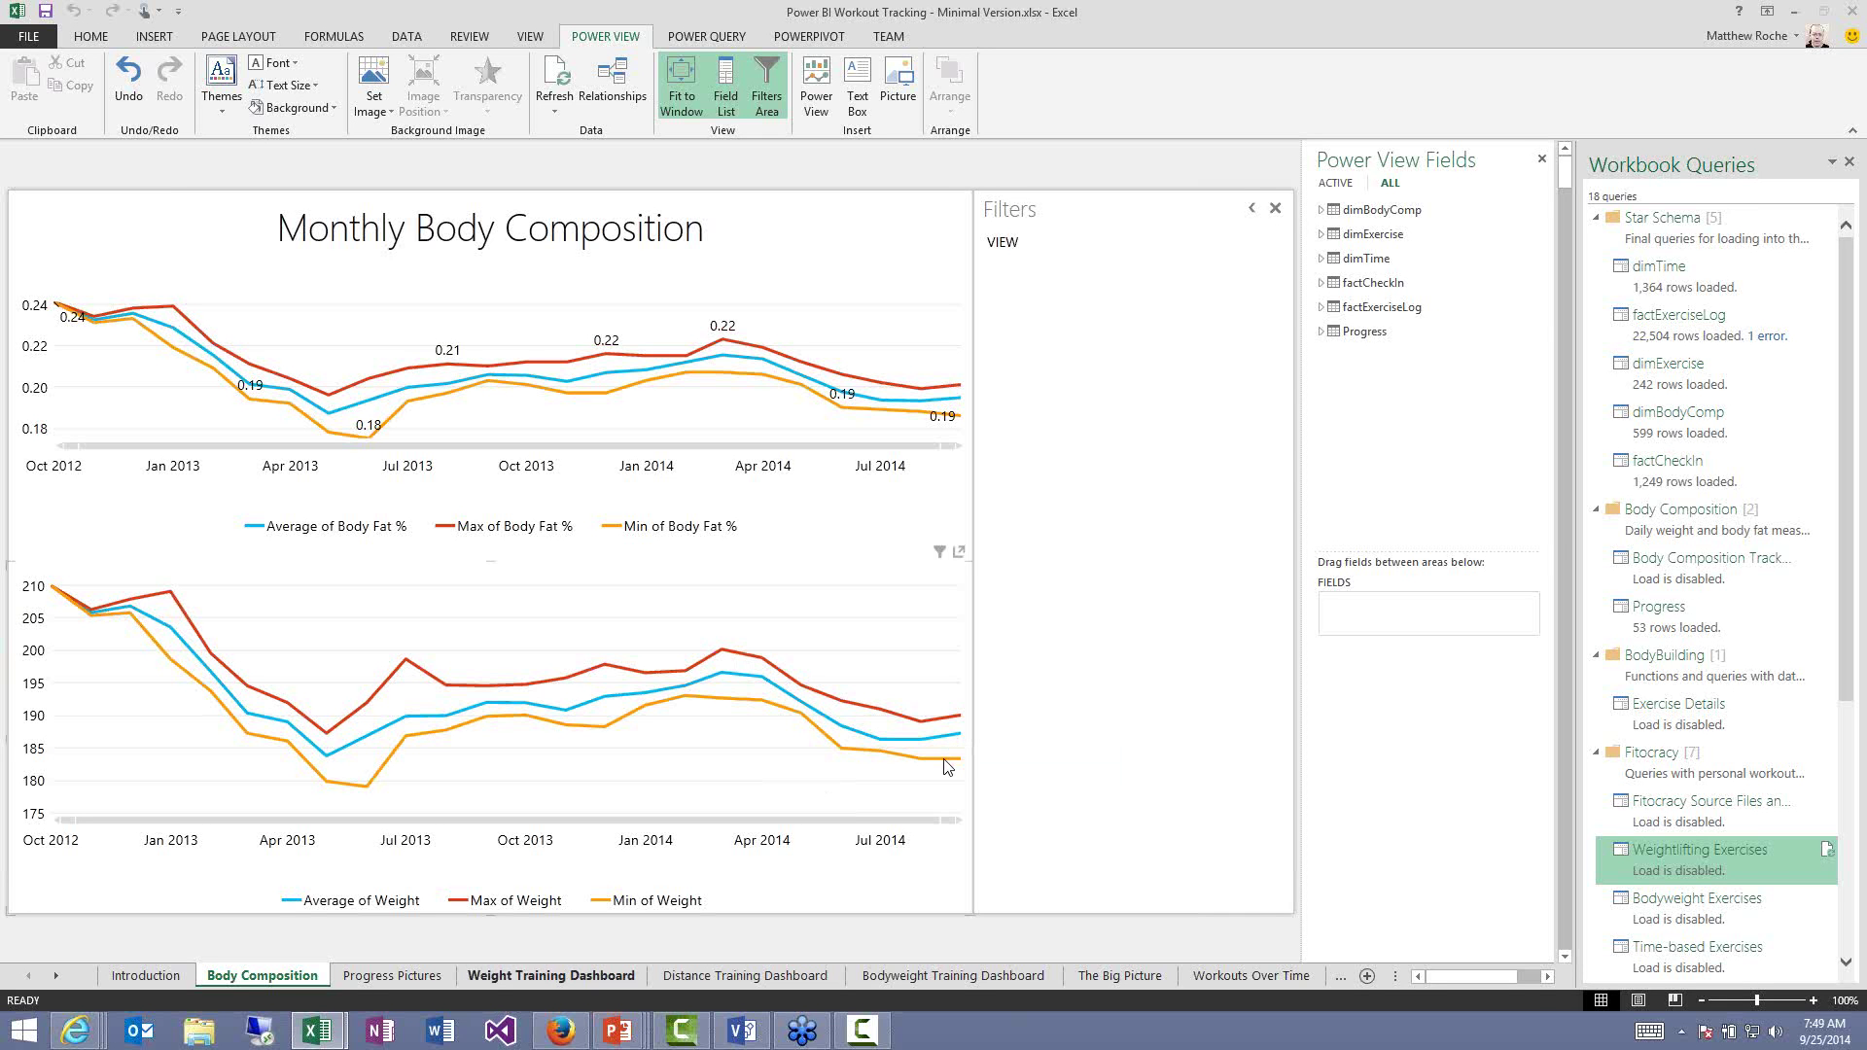
Open the Progress Pictures sheet of the workout tracking workbook and filter its table to the Mid 180s weight class.
mouse_move(945, 762)
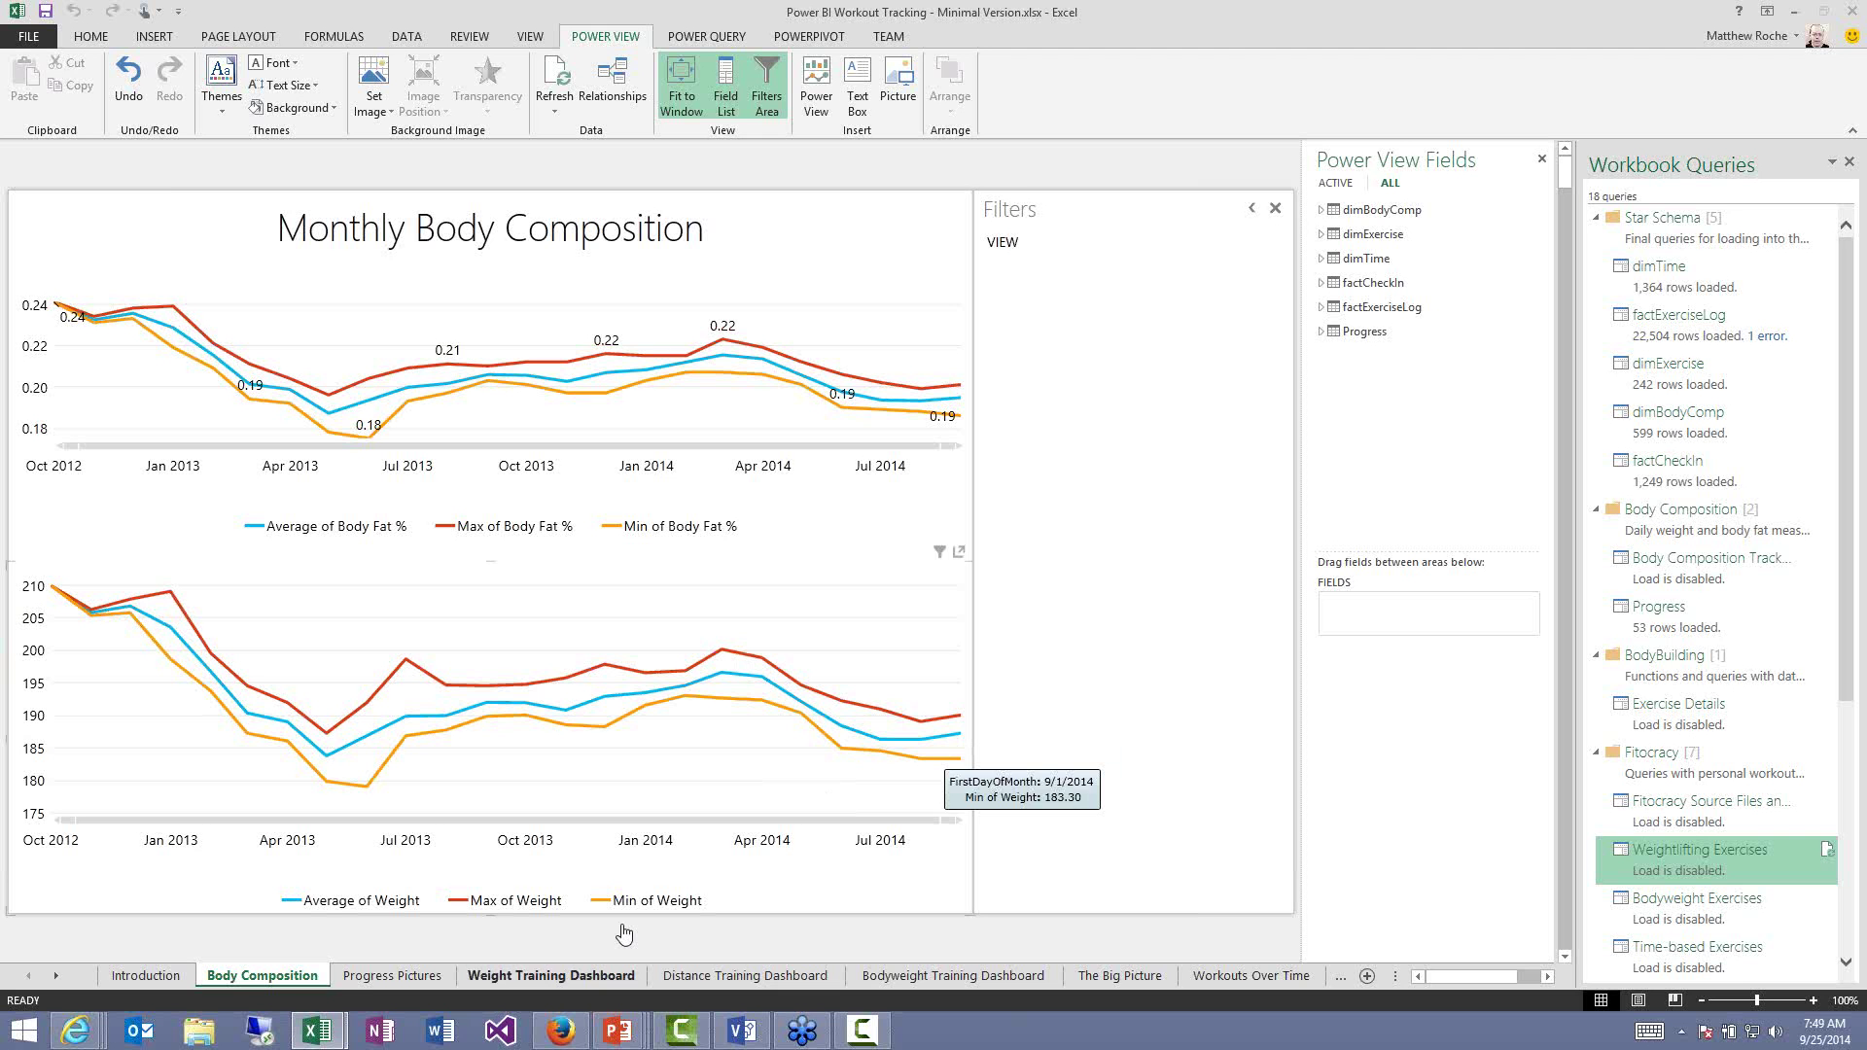
click(397, 978)
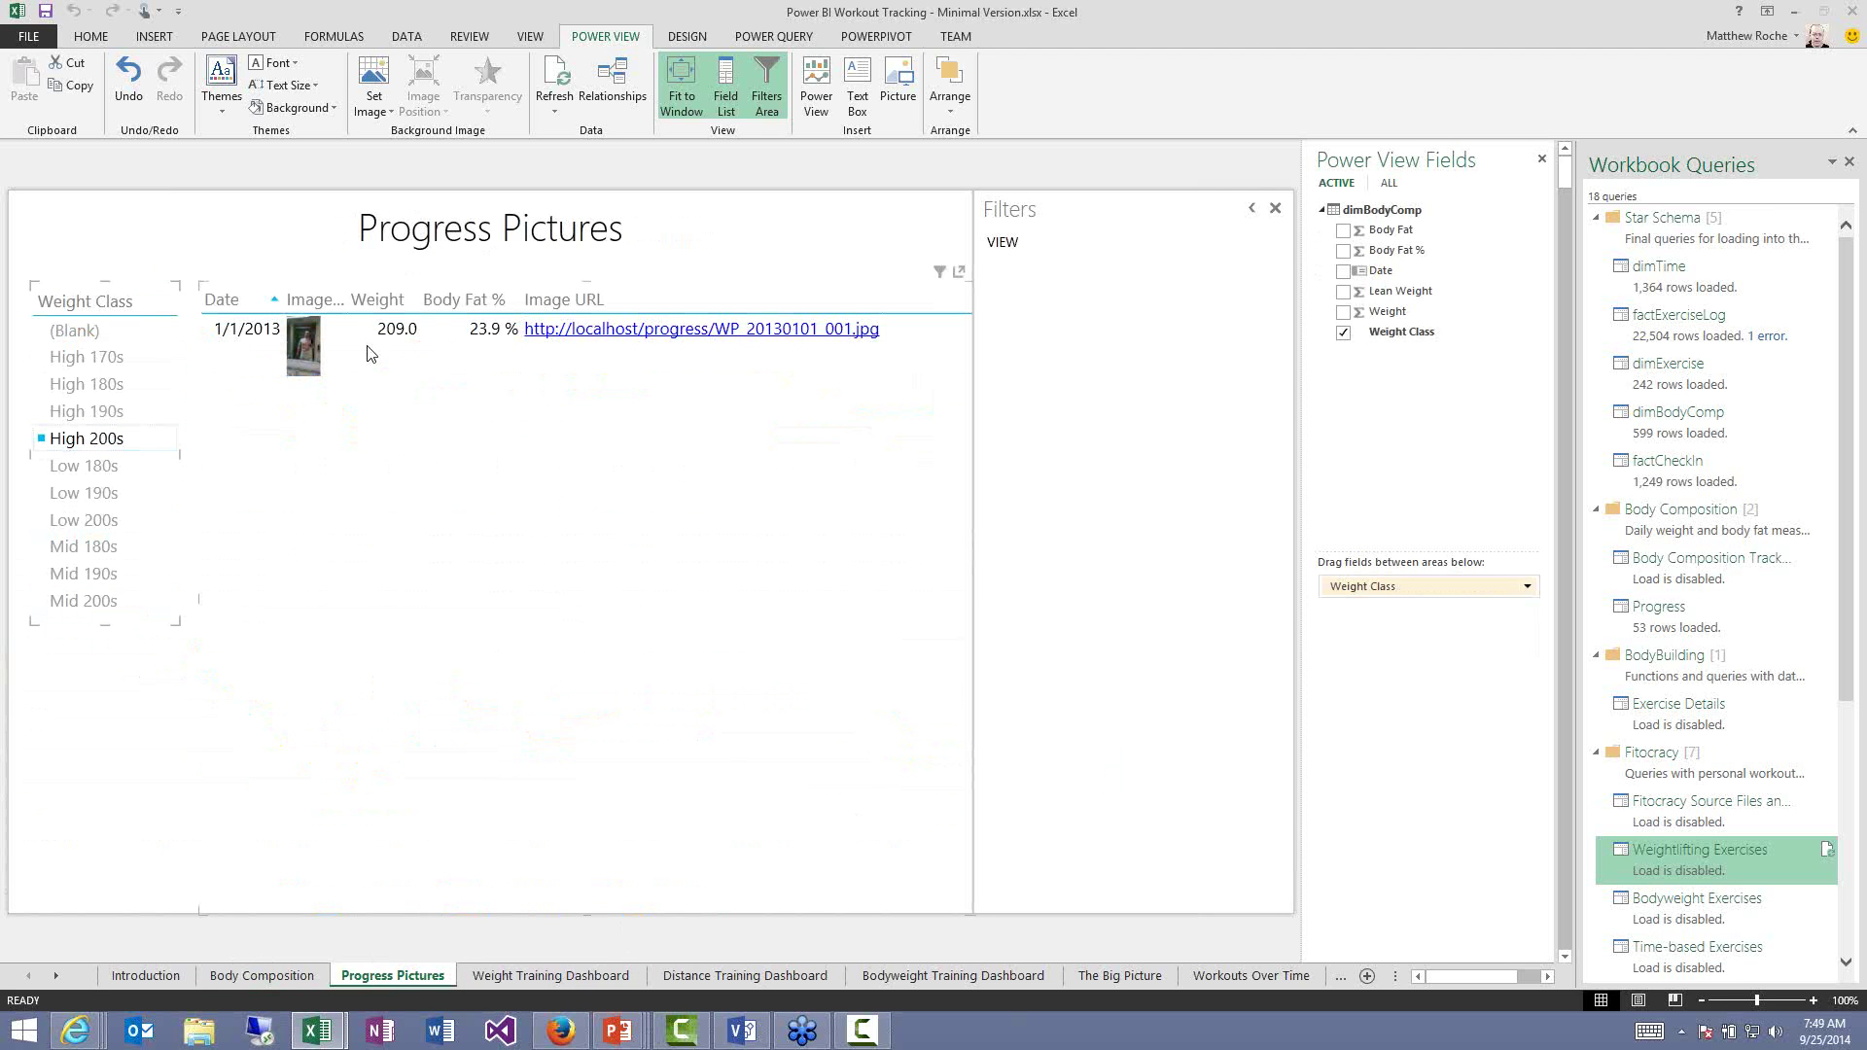
click(82, 389)
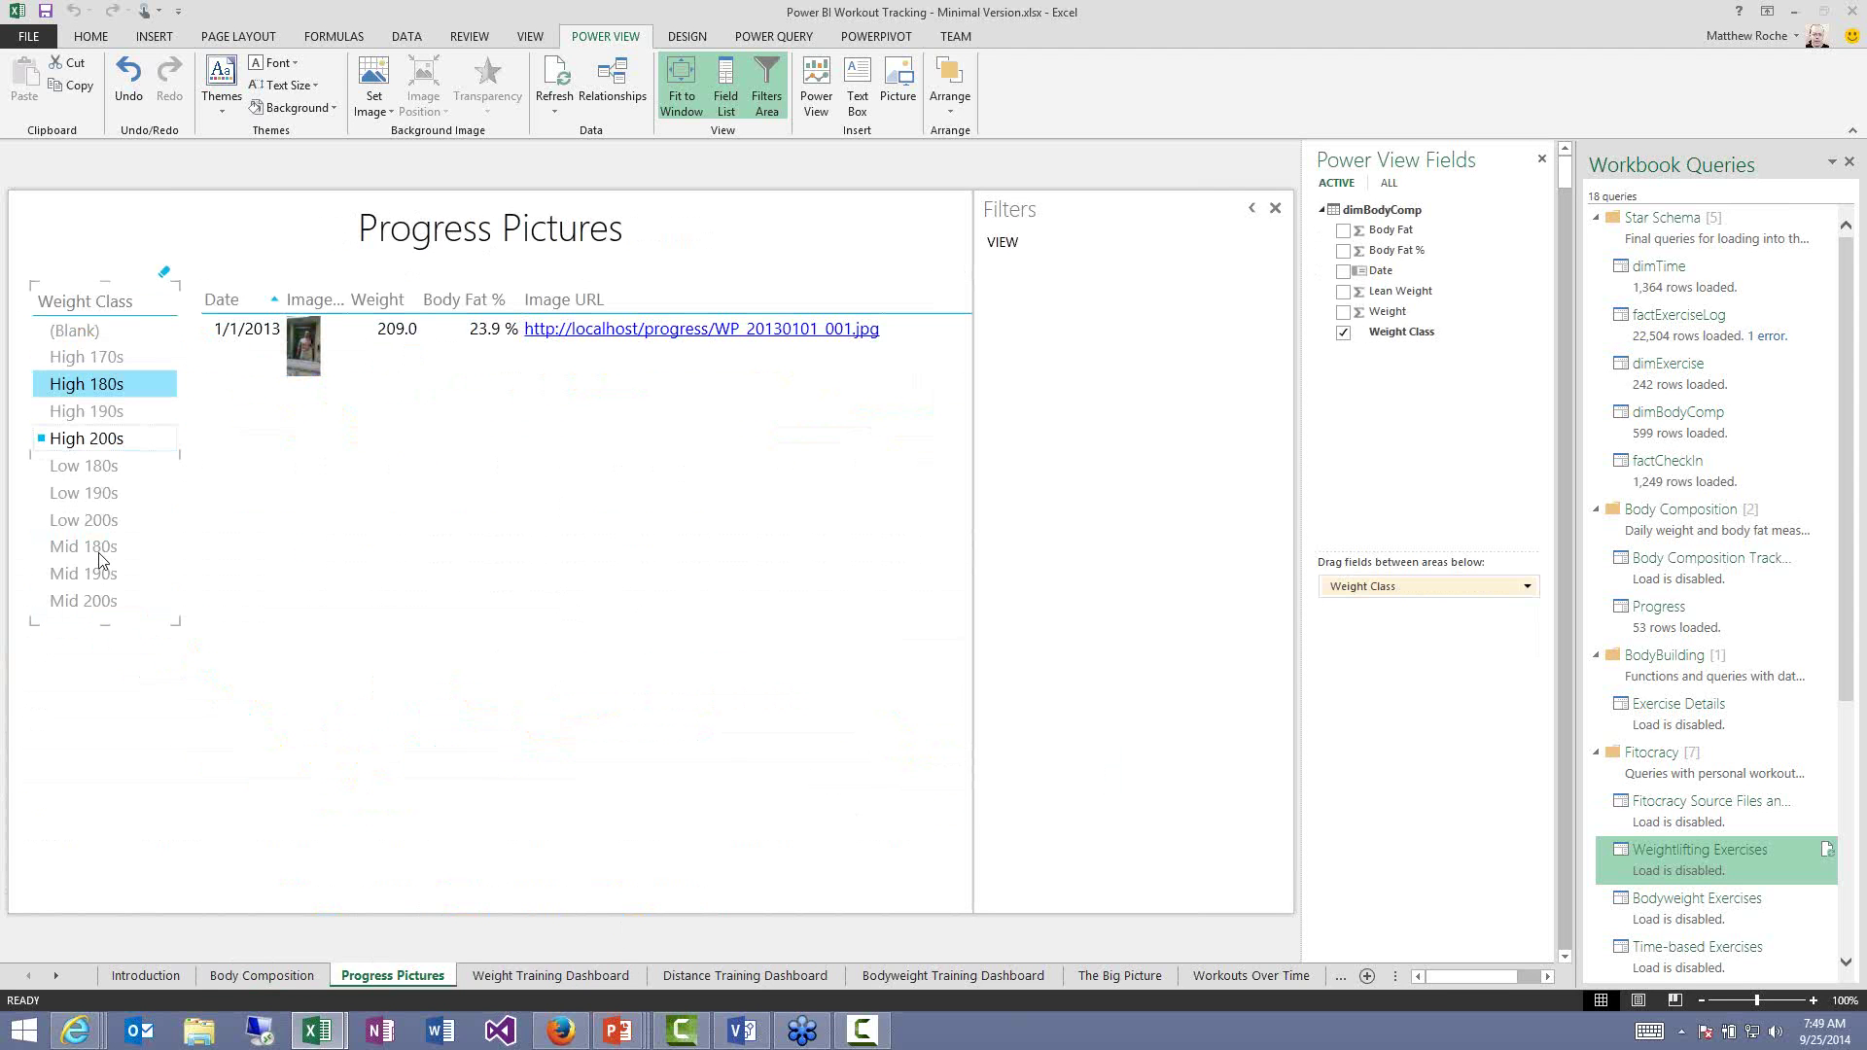
click(93, 549)
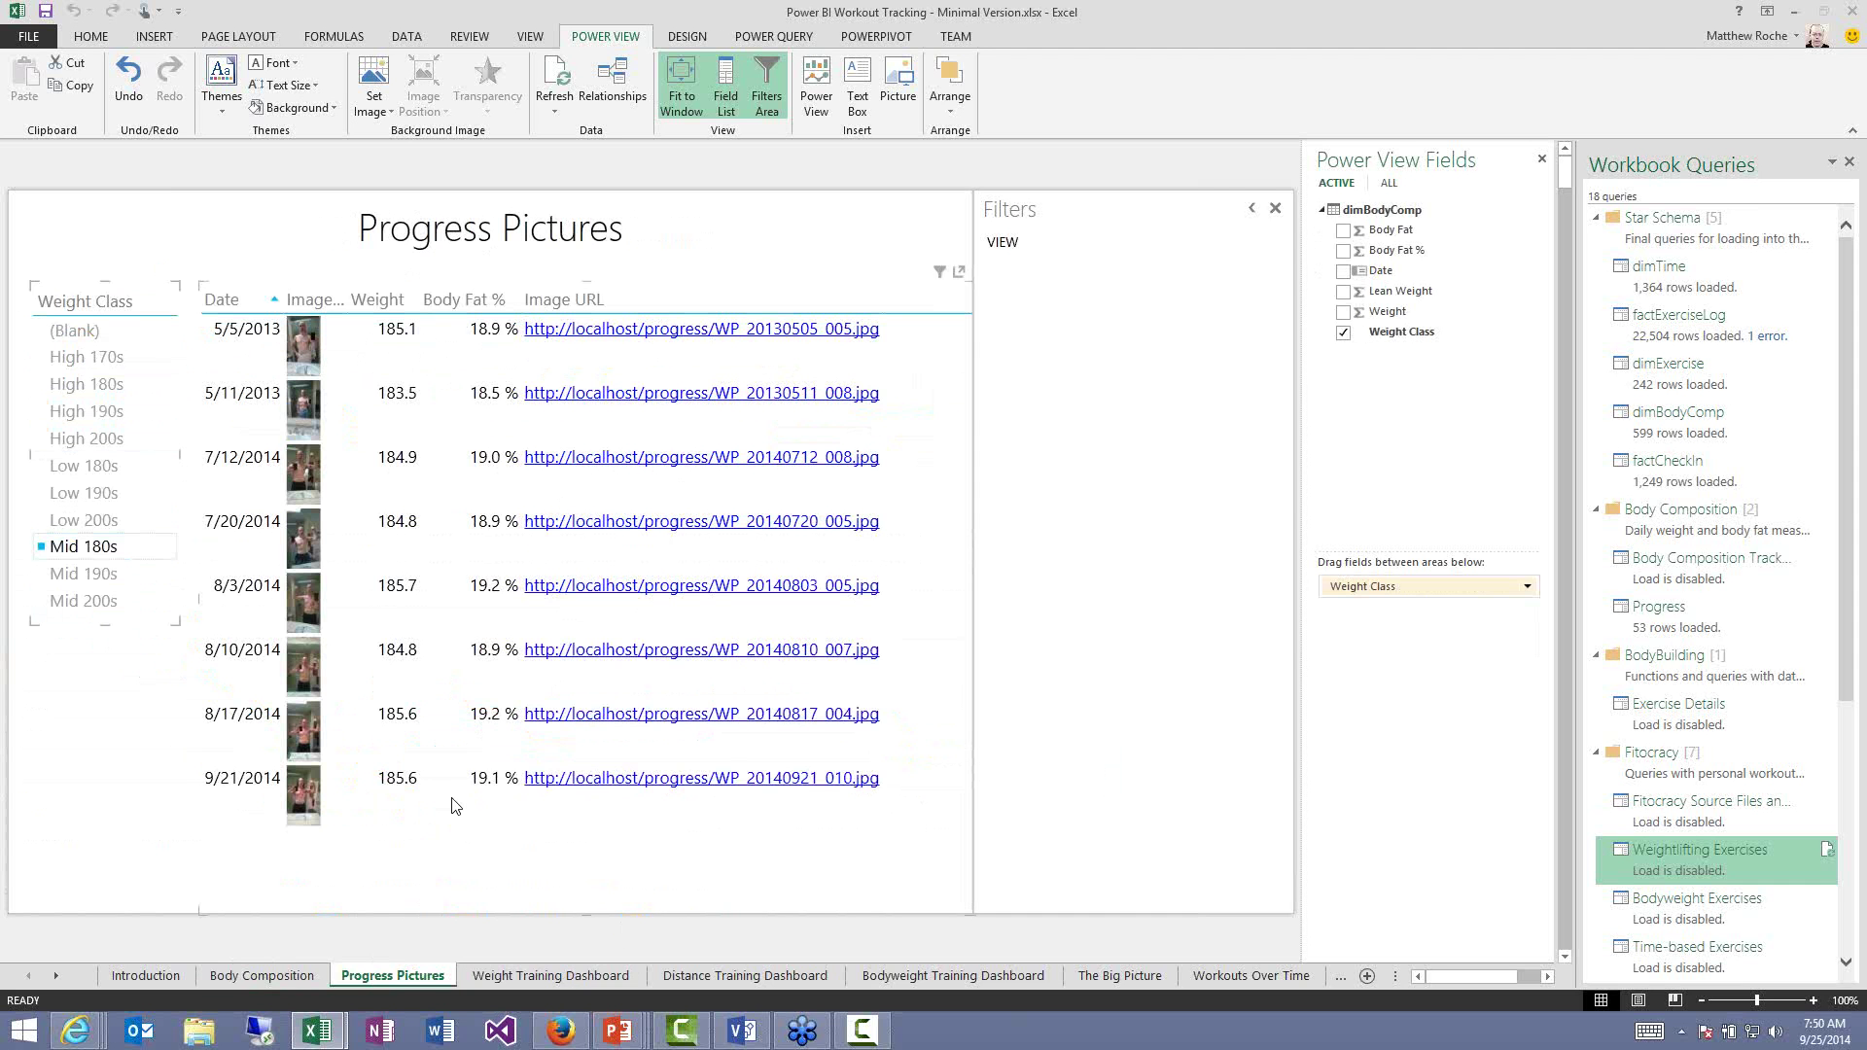
View the linked 5/5/2013 and 9/21/2014 progress pictures in the browser, close their tabs and return to the workbook.
click(488, 795)
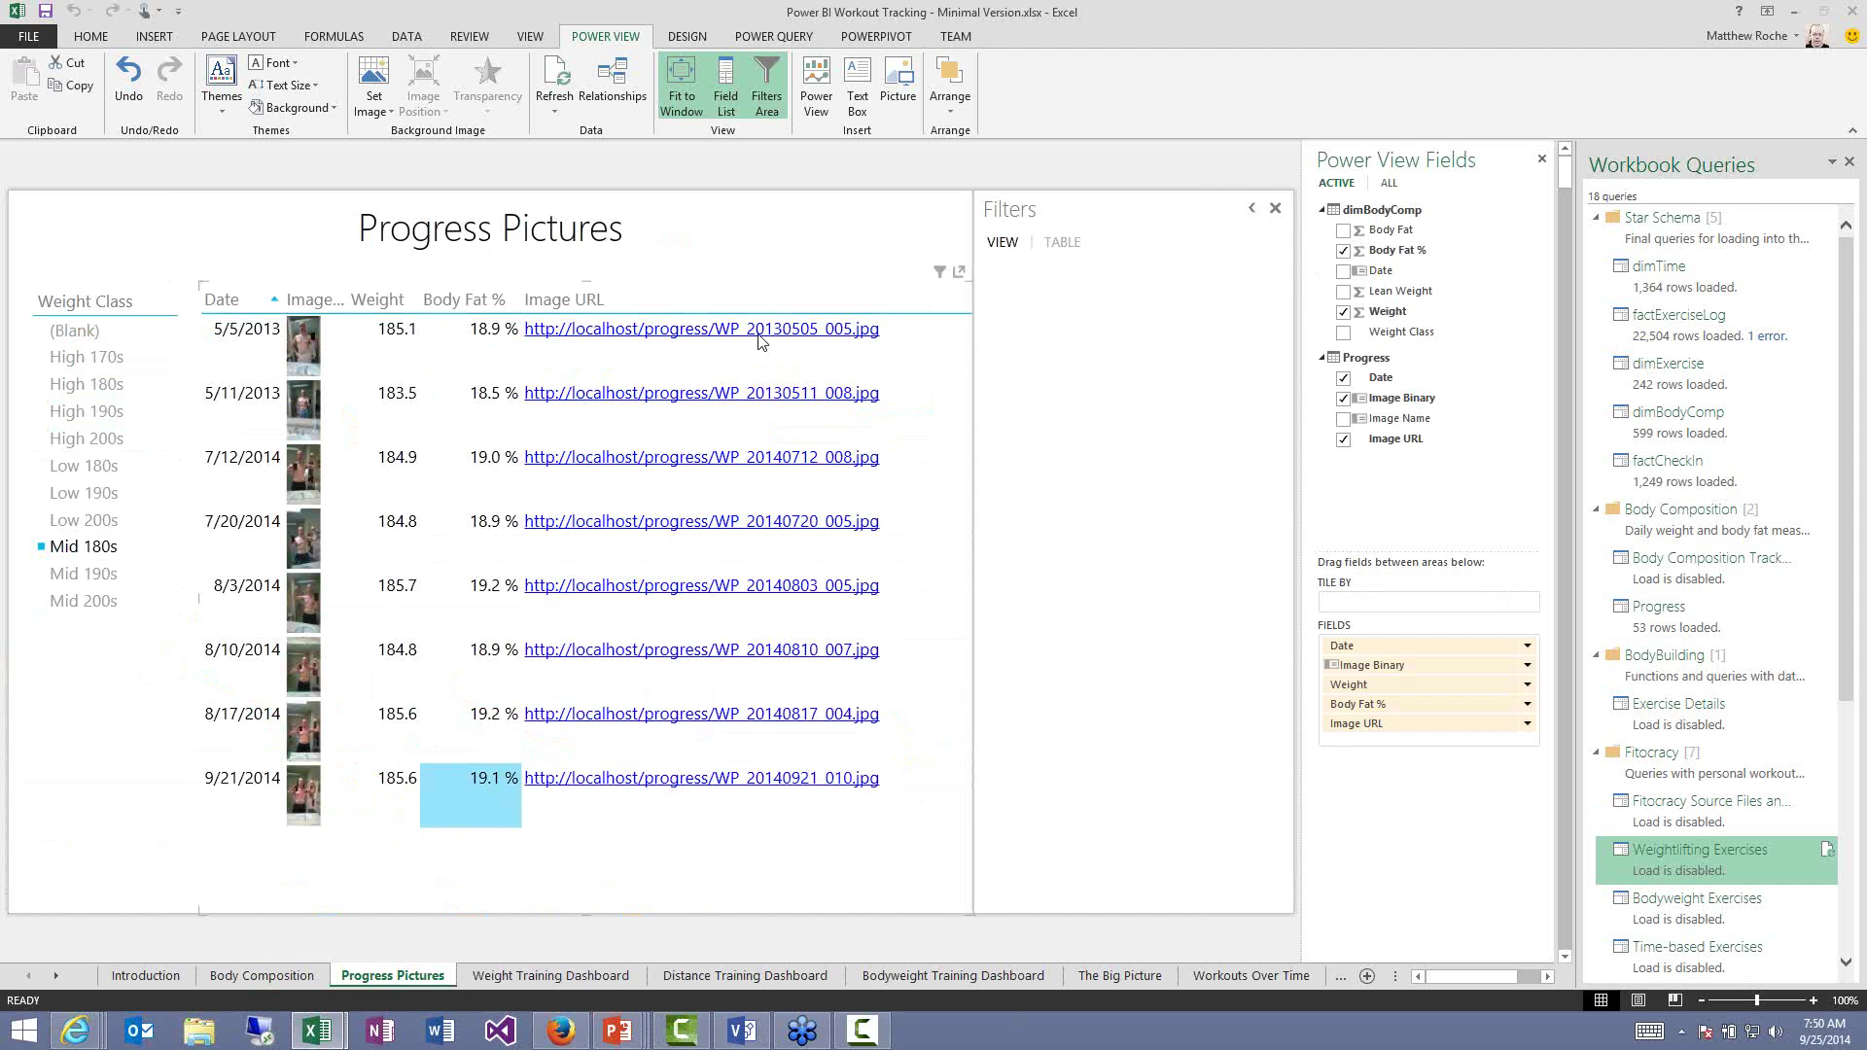
click(766, 374)
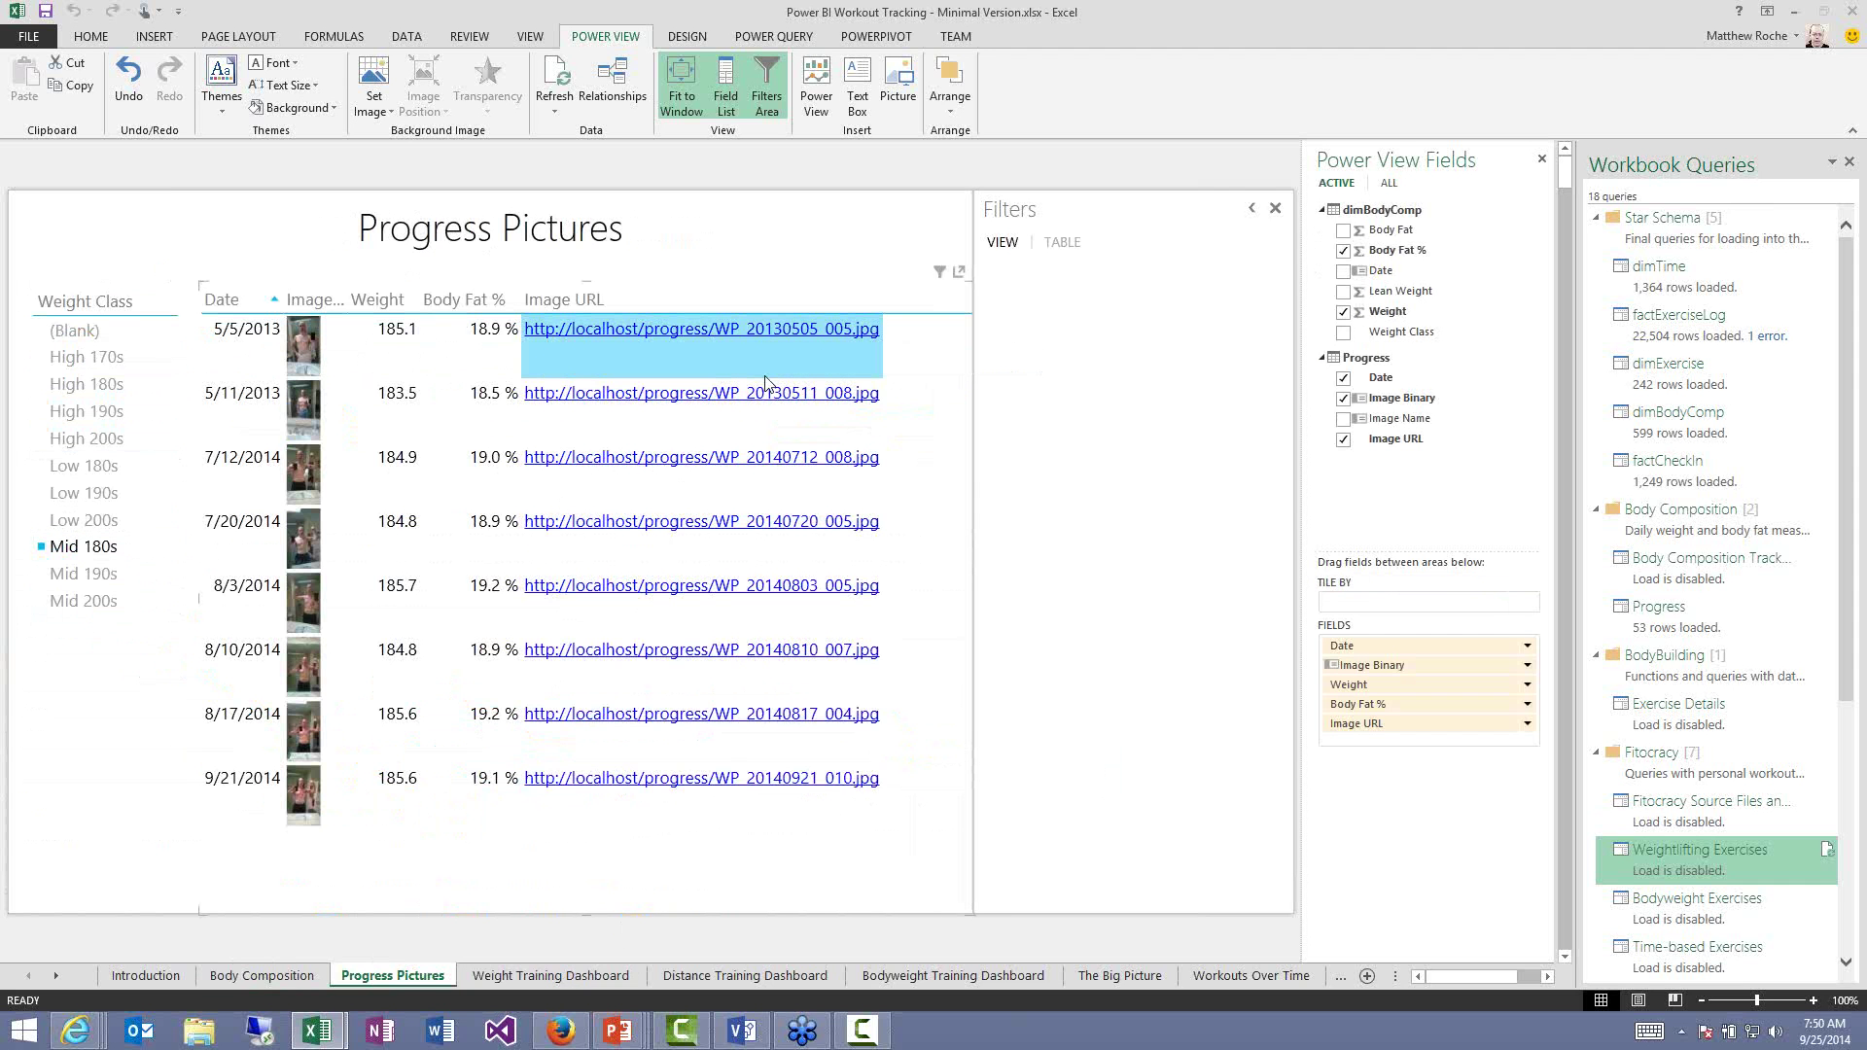
click(797, 329)
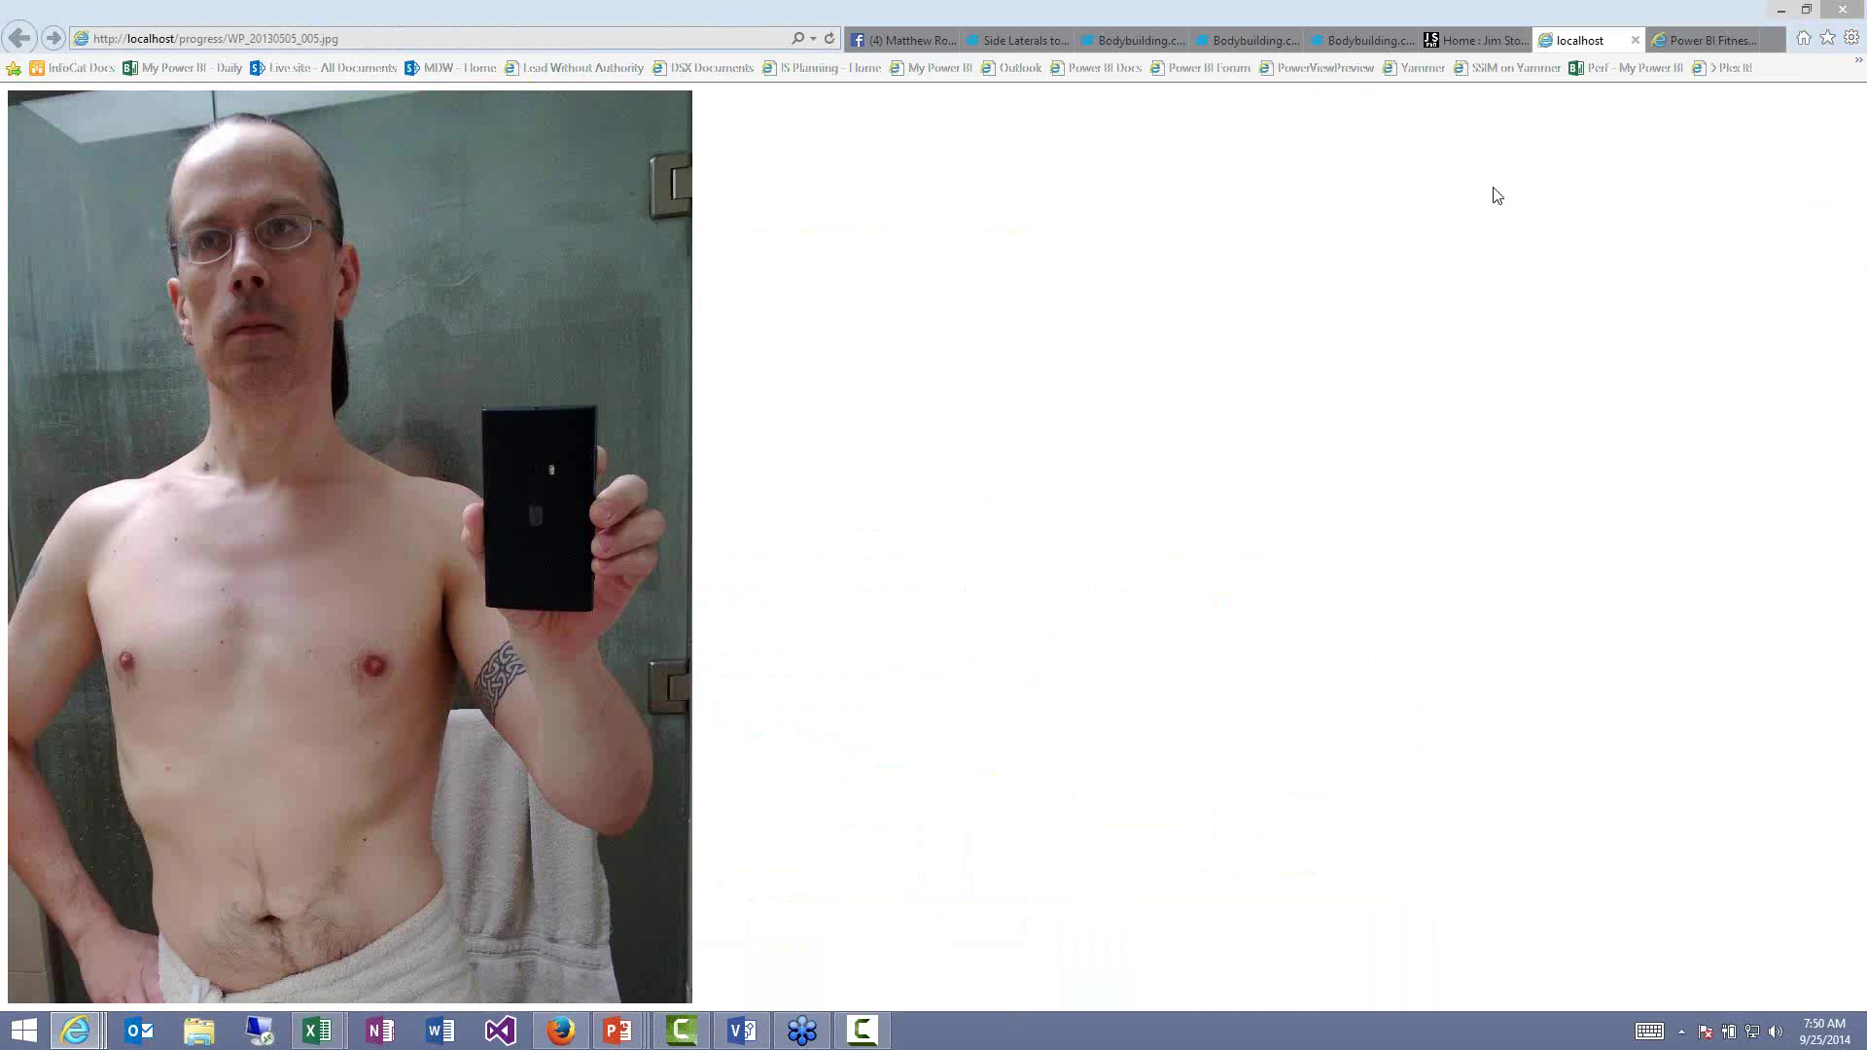
key(alt+Tab)
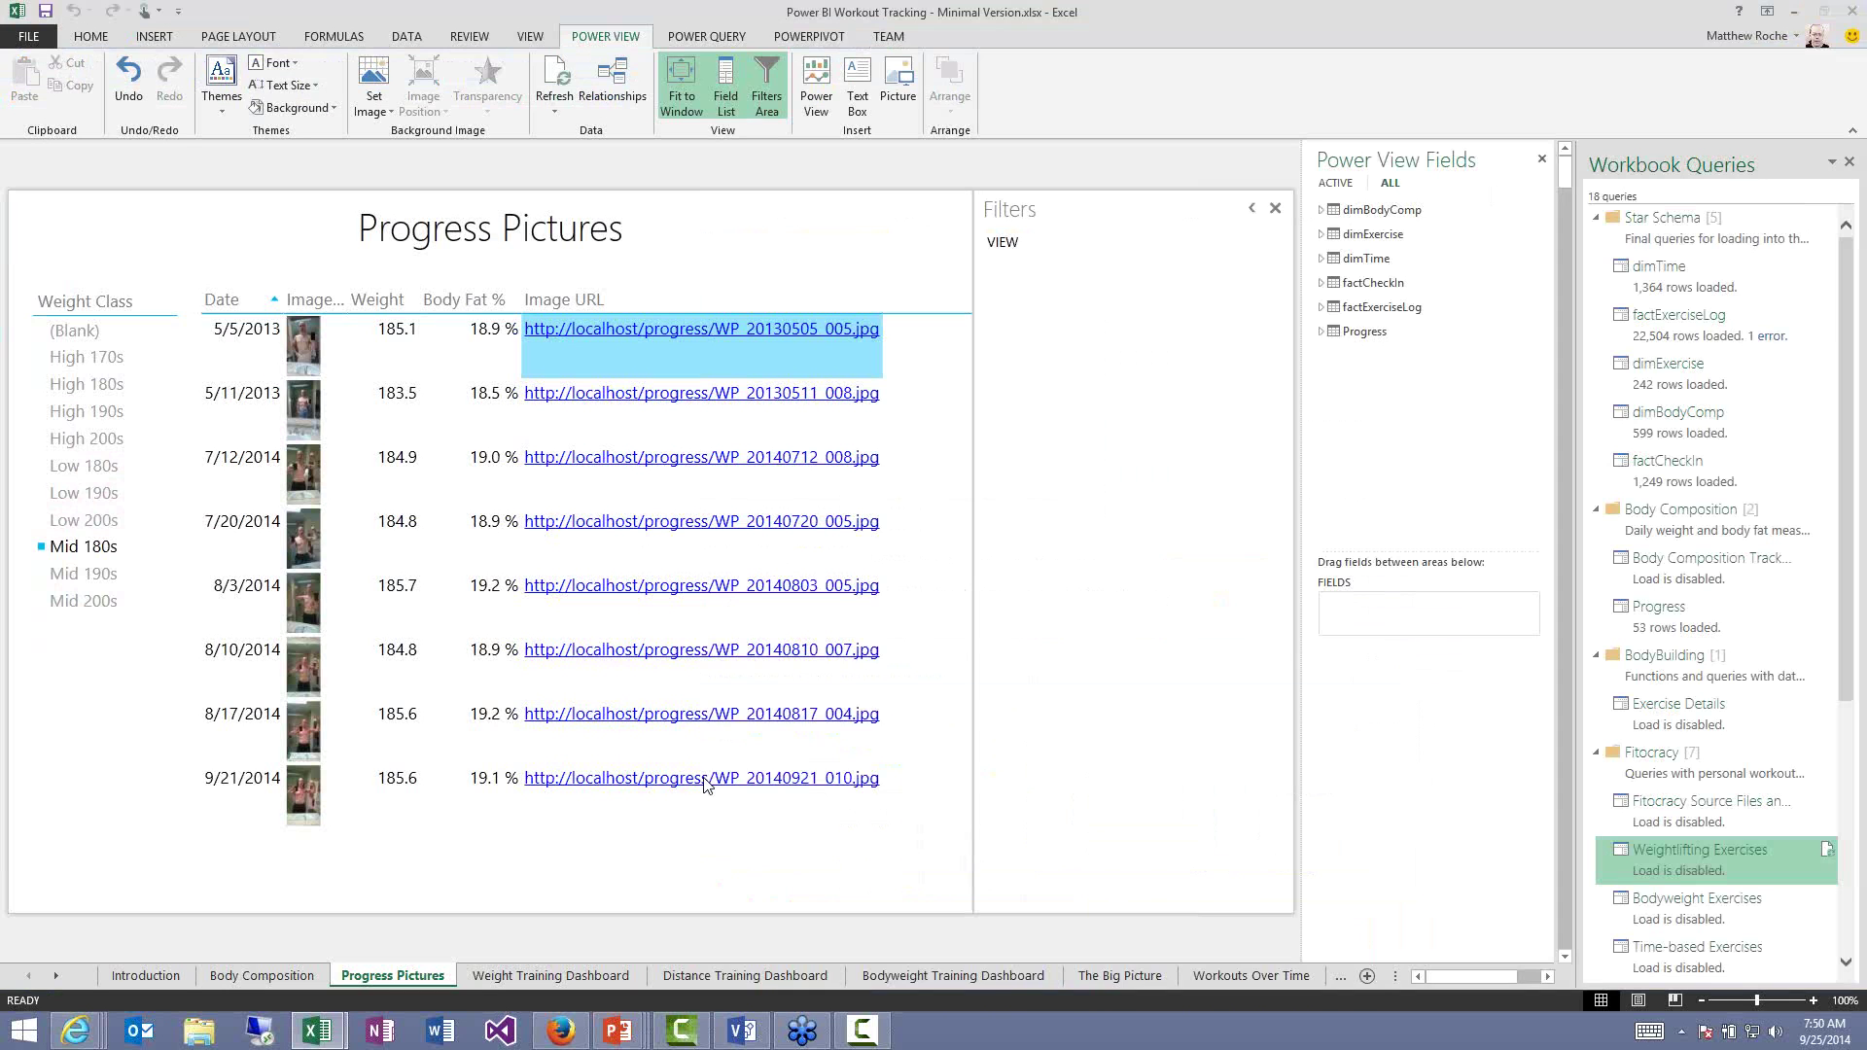
key(alt+Tab)
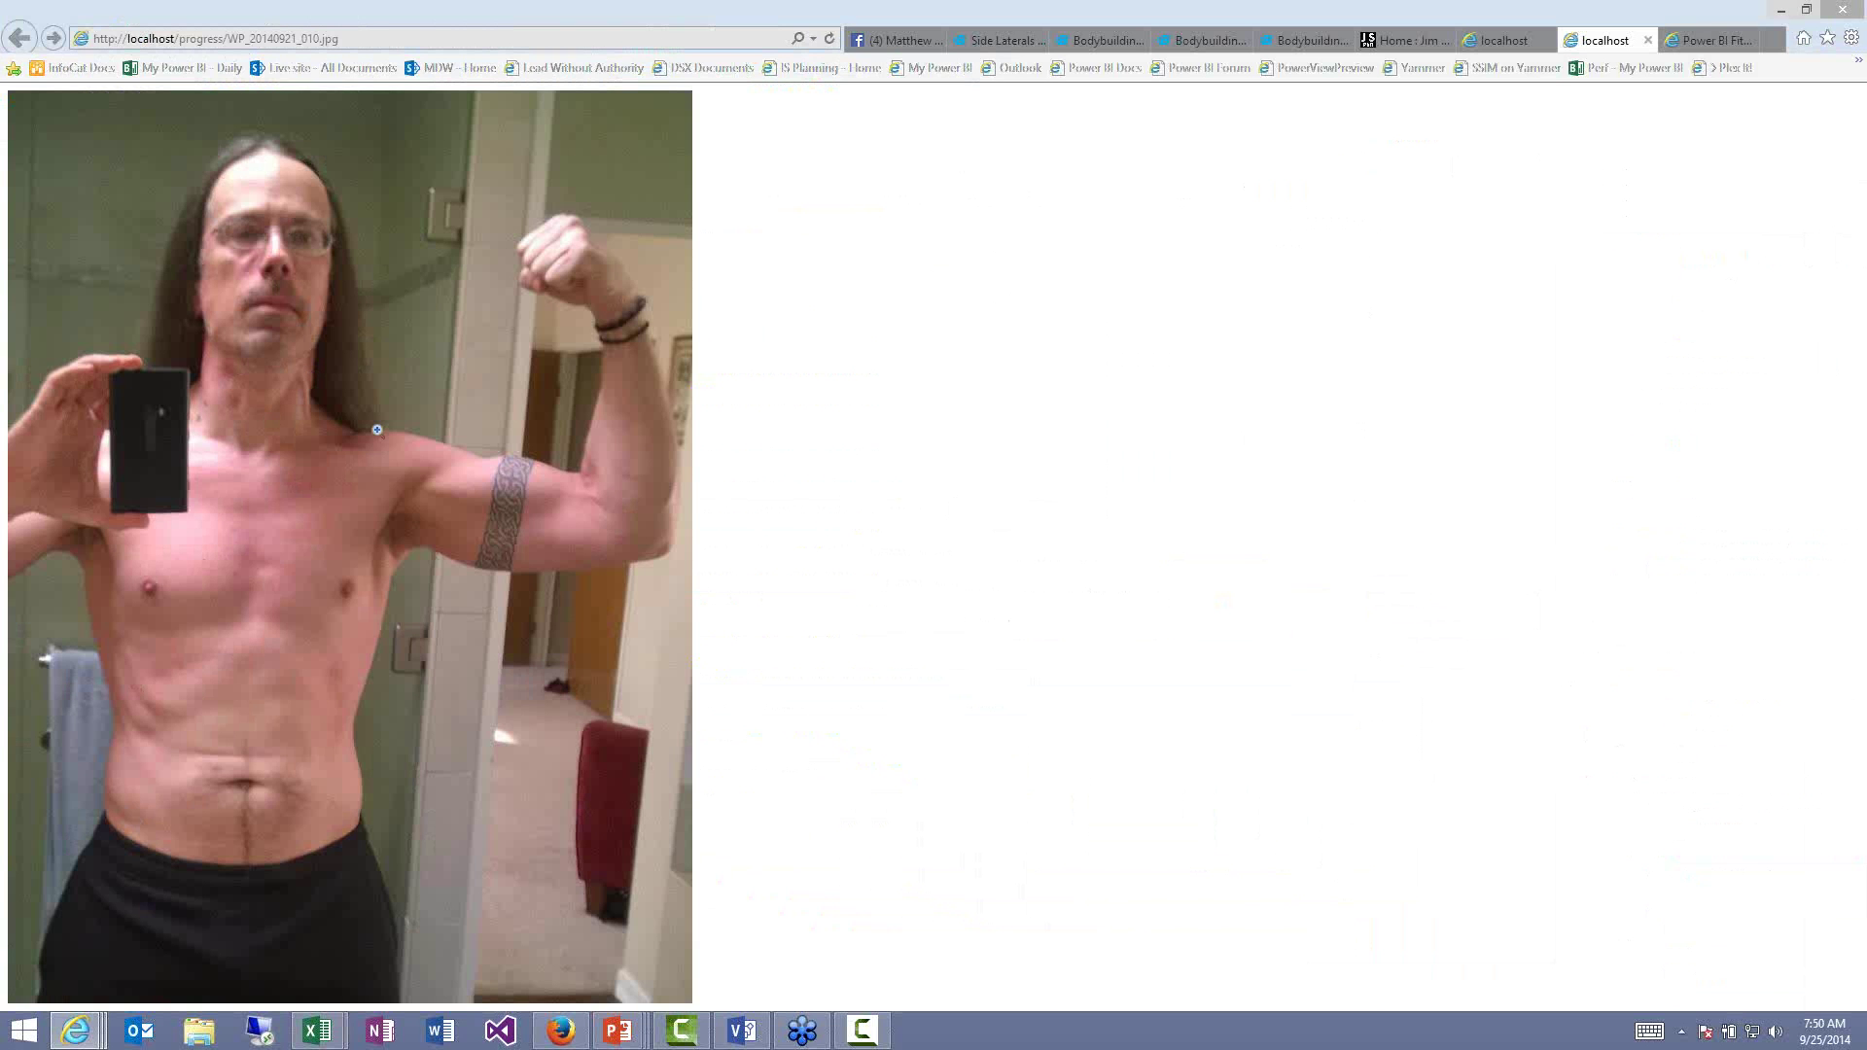
click(1647, 41)
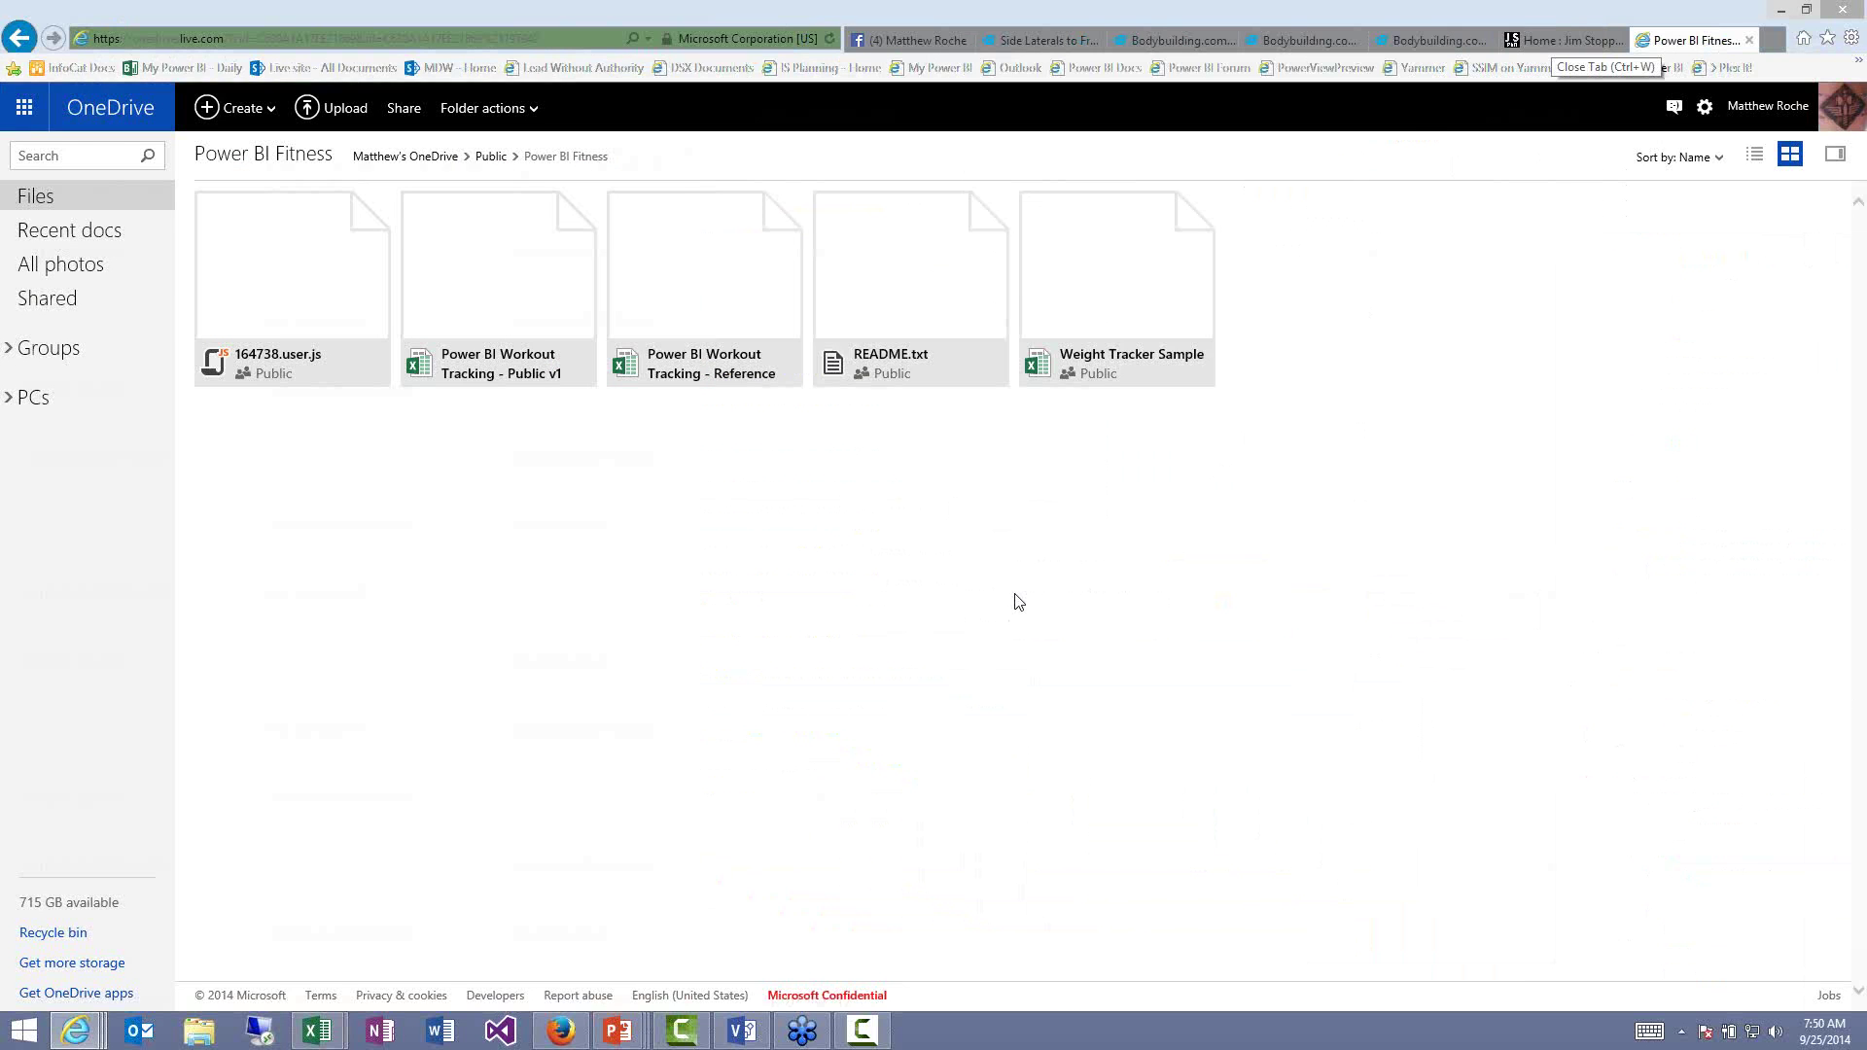
key(alt+Tab)
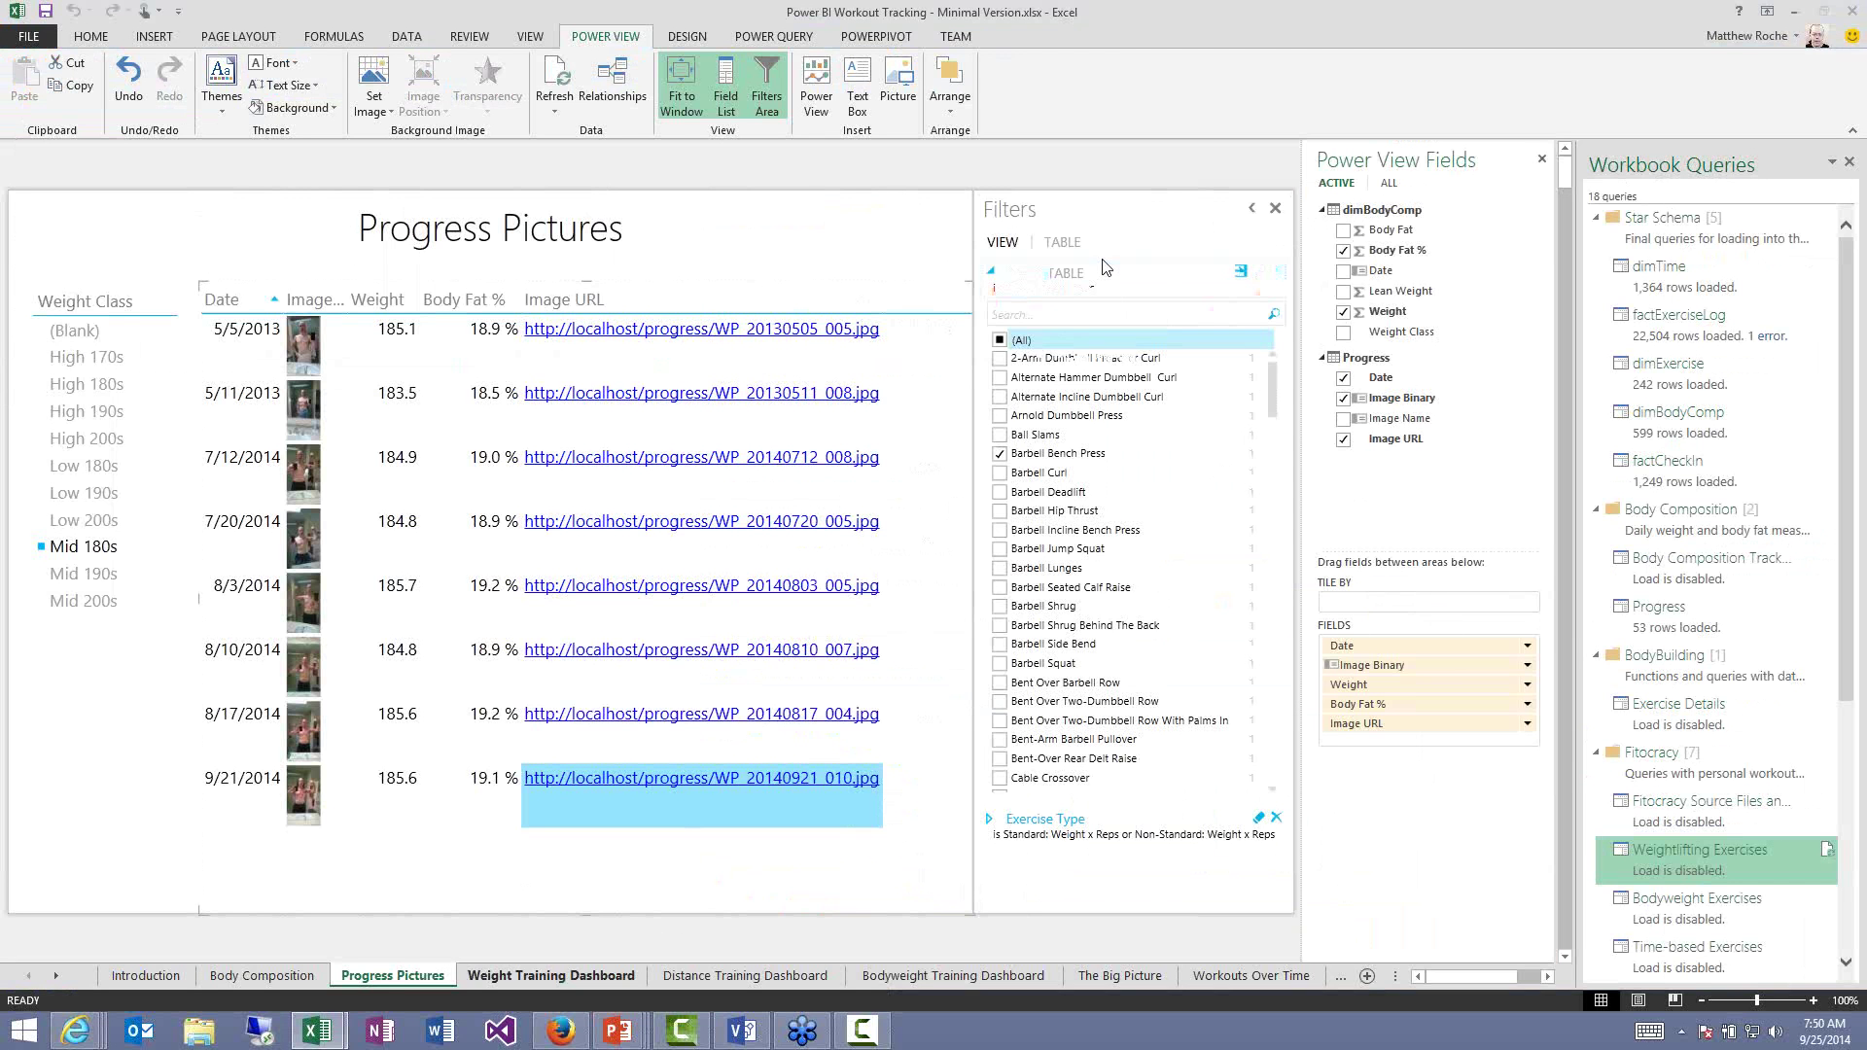
Filter the Weight Training Dashboard to the Barbell Deadlift activity and inspect the maximum pounds for individual rep counts.
click(1063, 495)
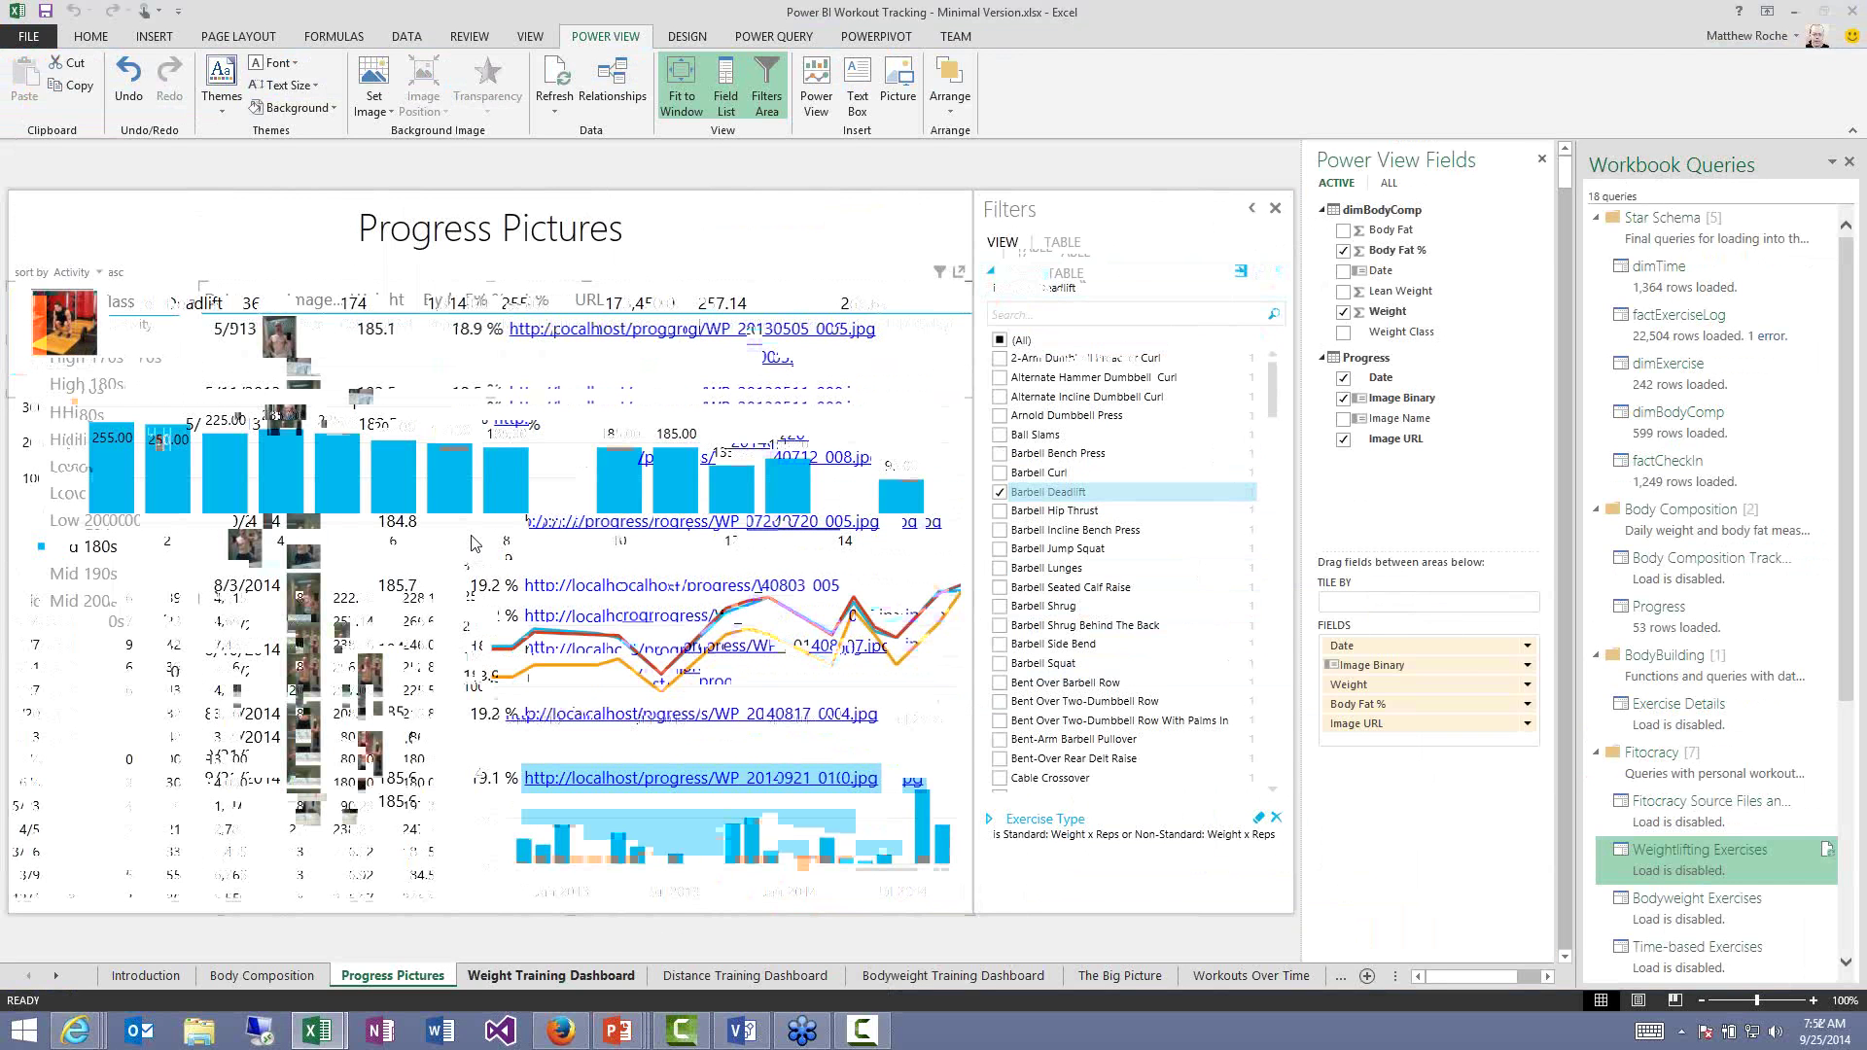
mouse_move(489, 510)
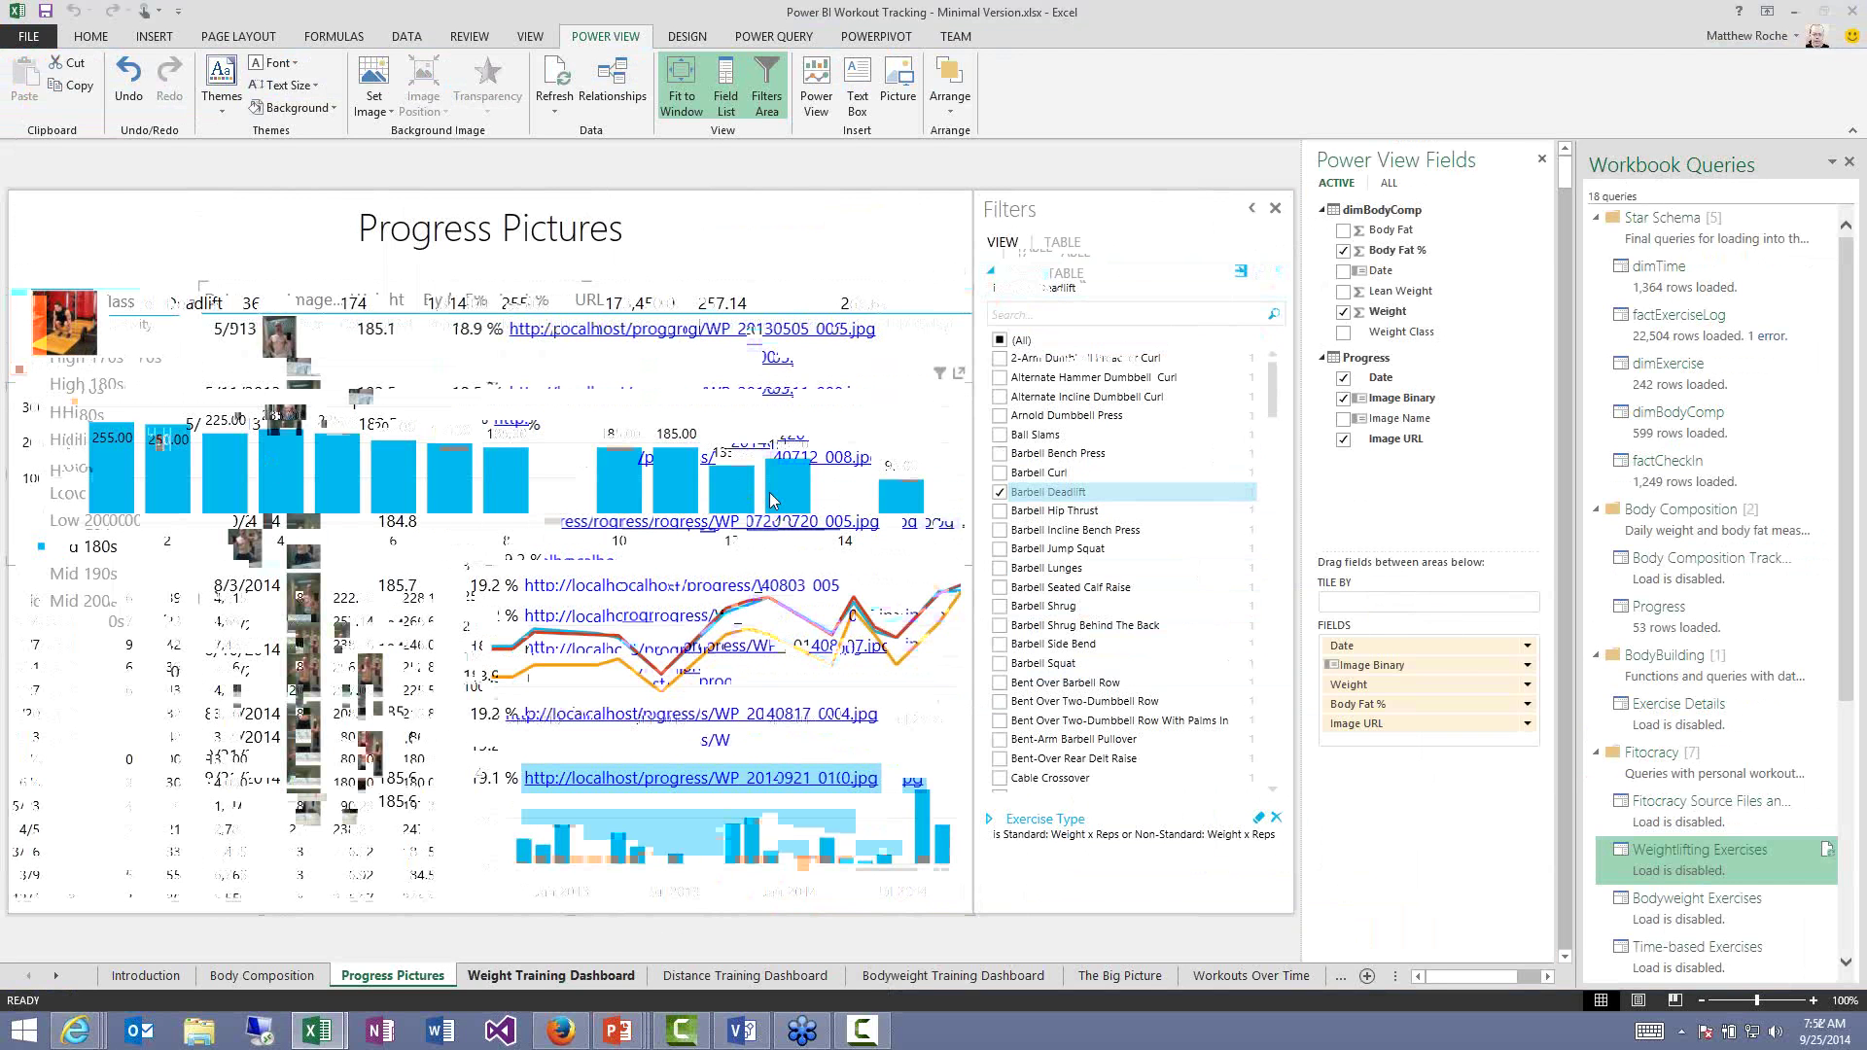
mouse_move(720, 506)
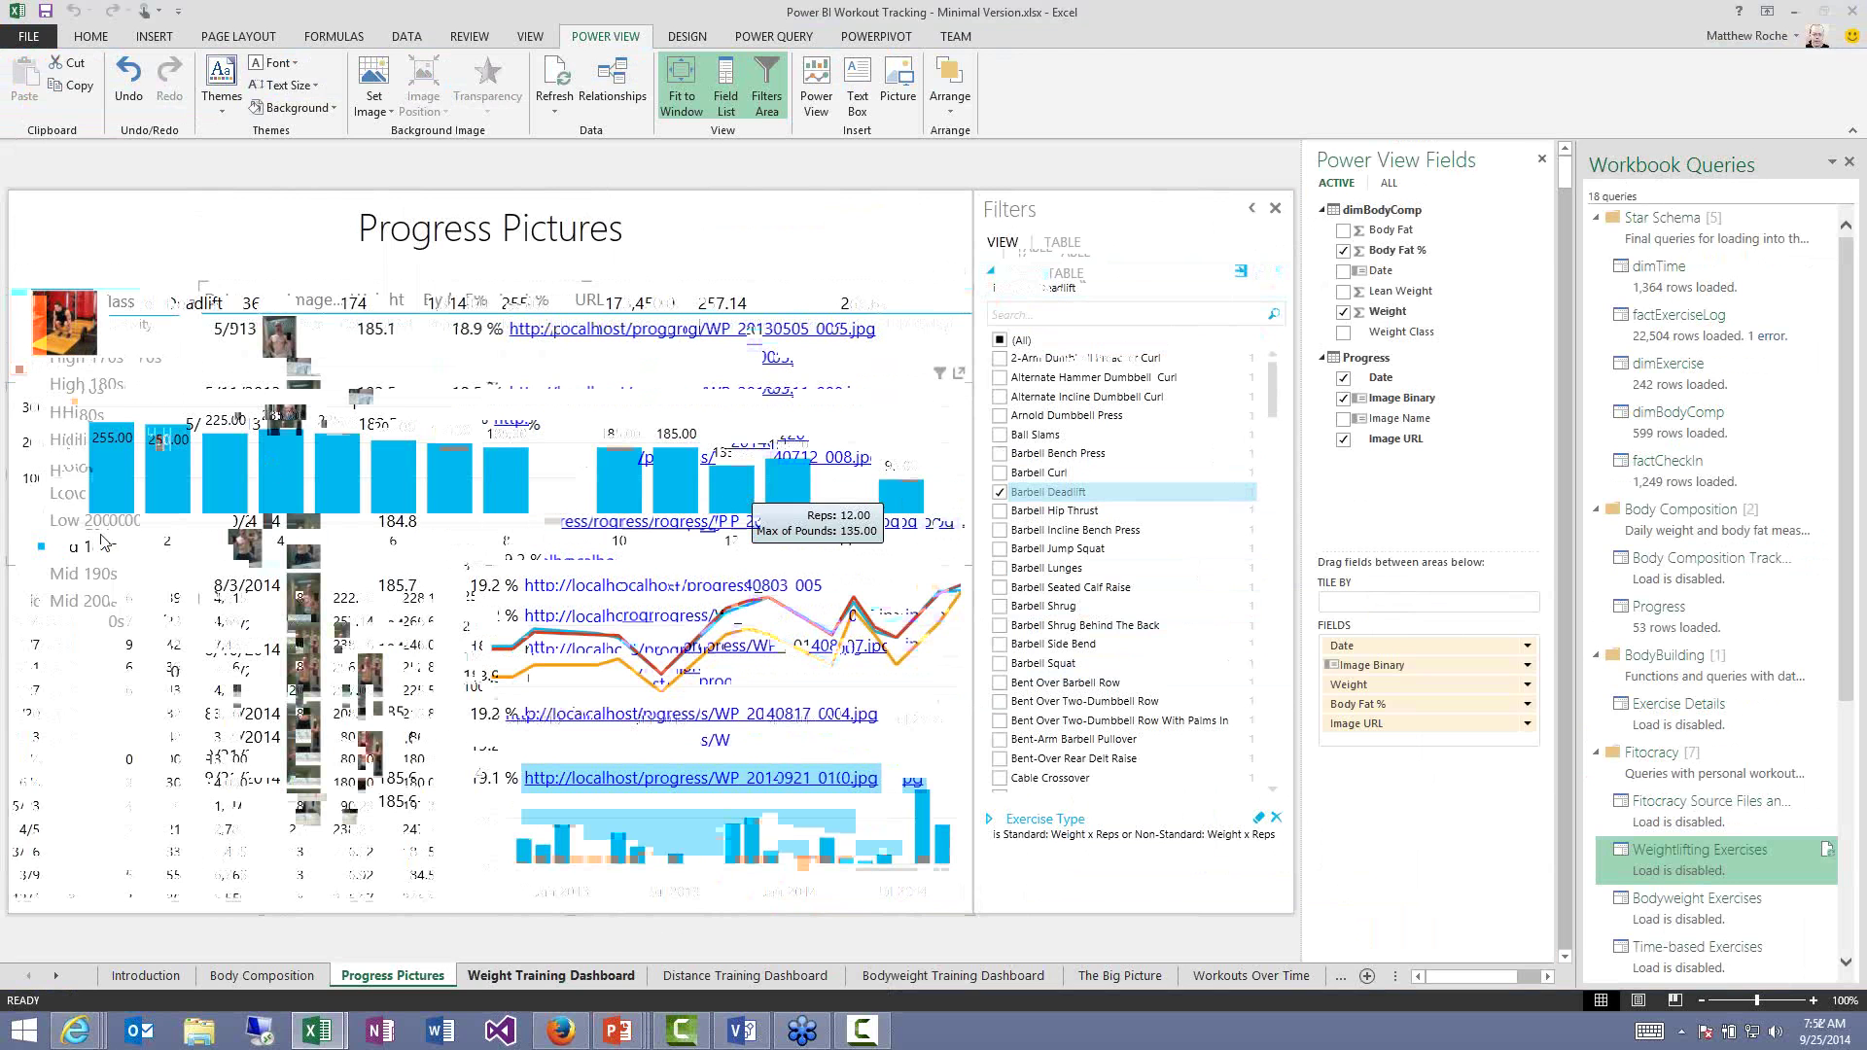
mouse_move(113, 465)
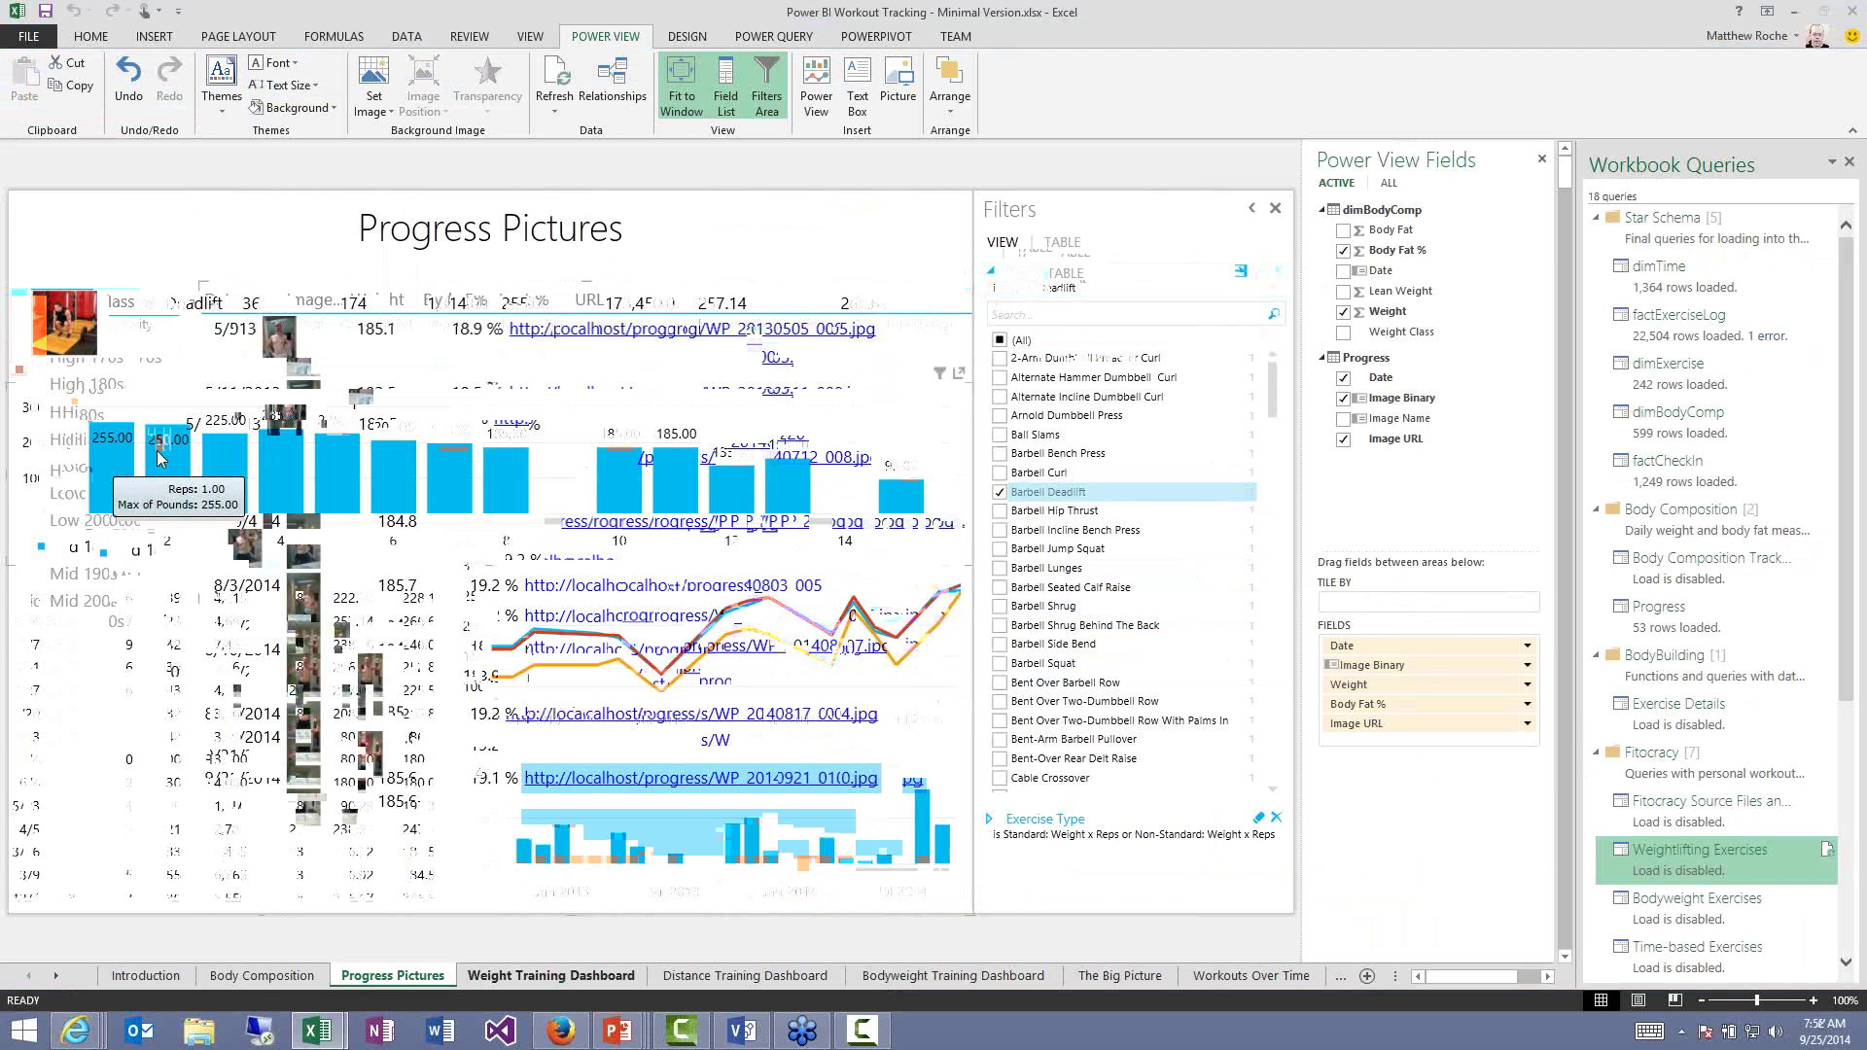
Switch the activity filter back to Barbell Bench Press and inspect the monthly chart and one-rep-max trend, including the 2/1/2014 point.
mouse_move(637, 505)
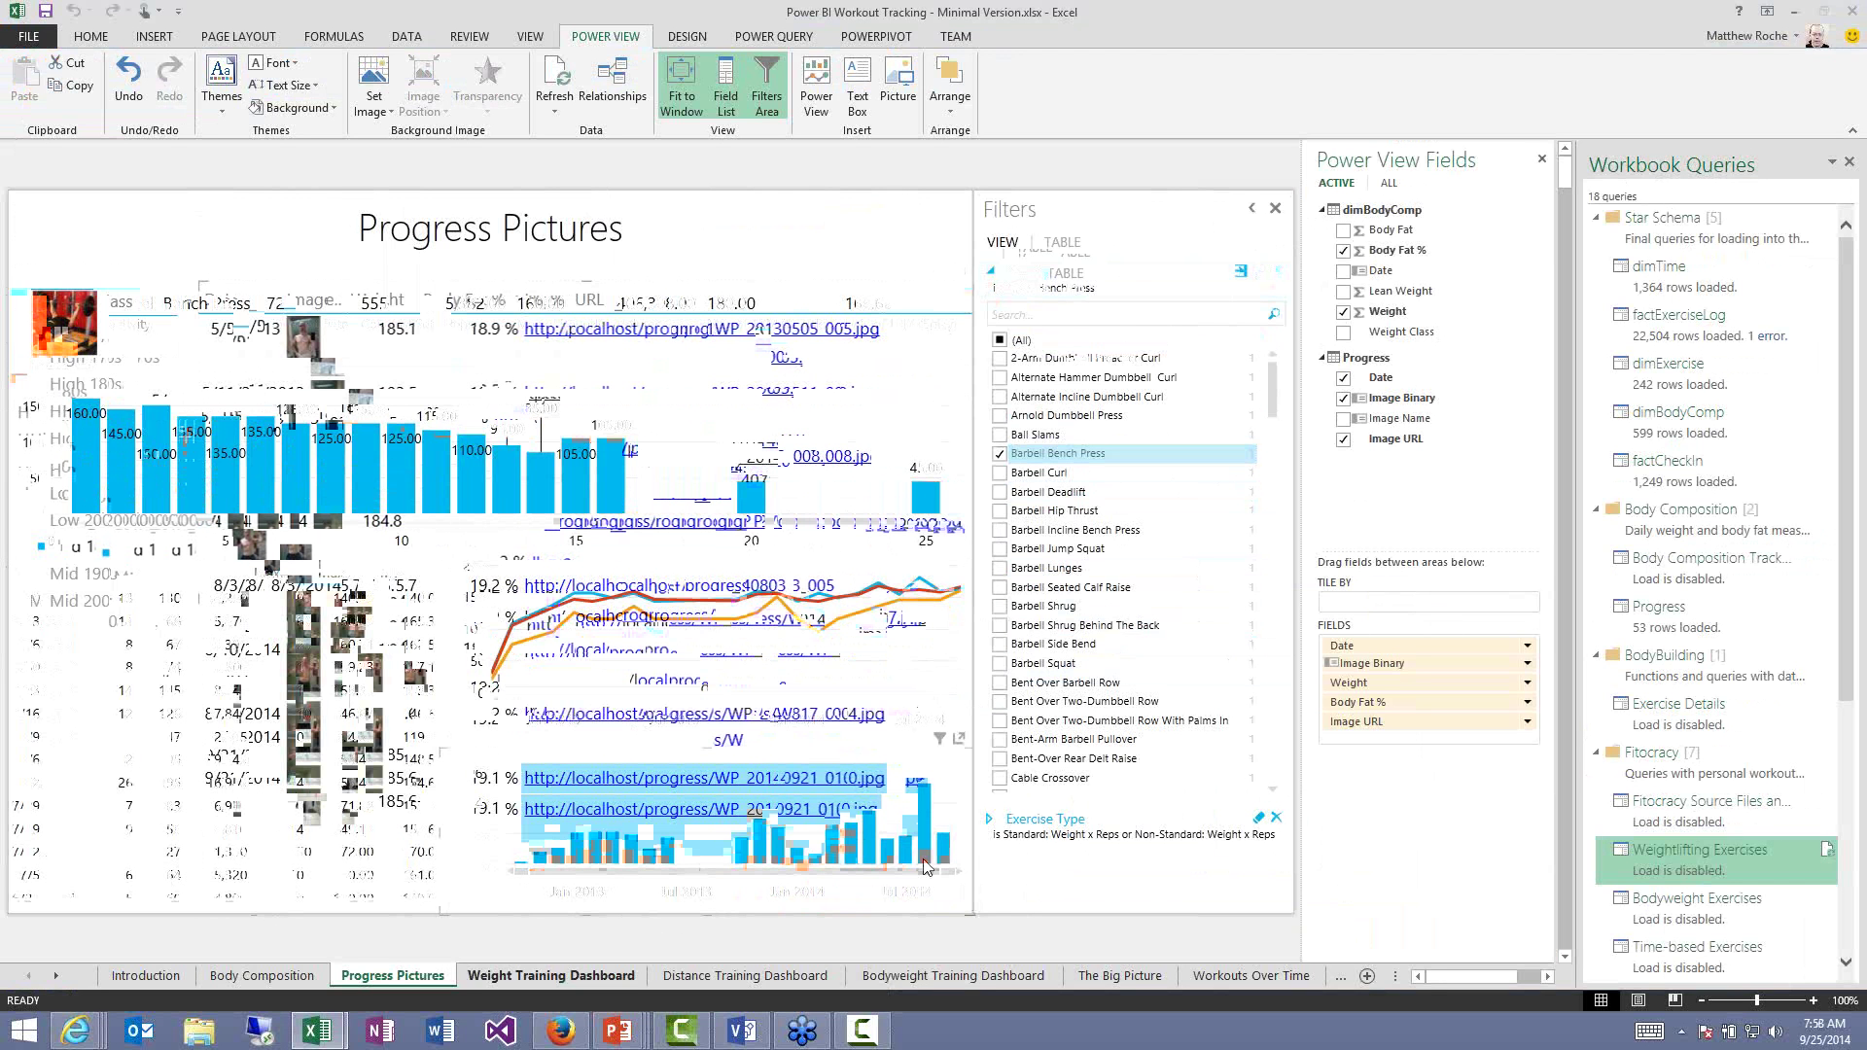
mouse_move(927, 863)
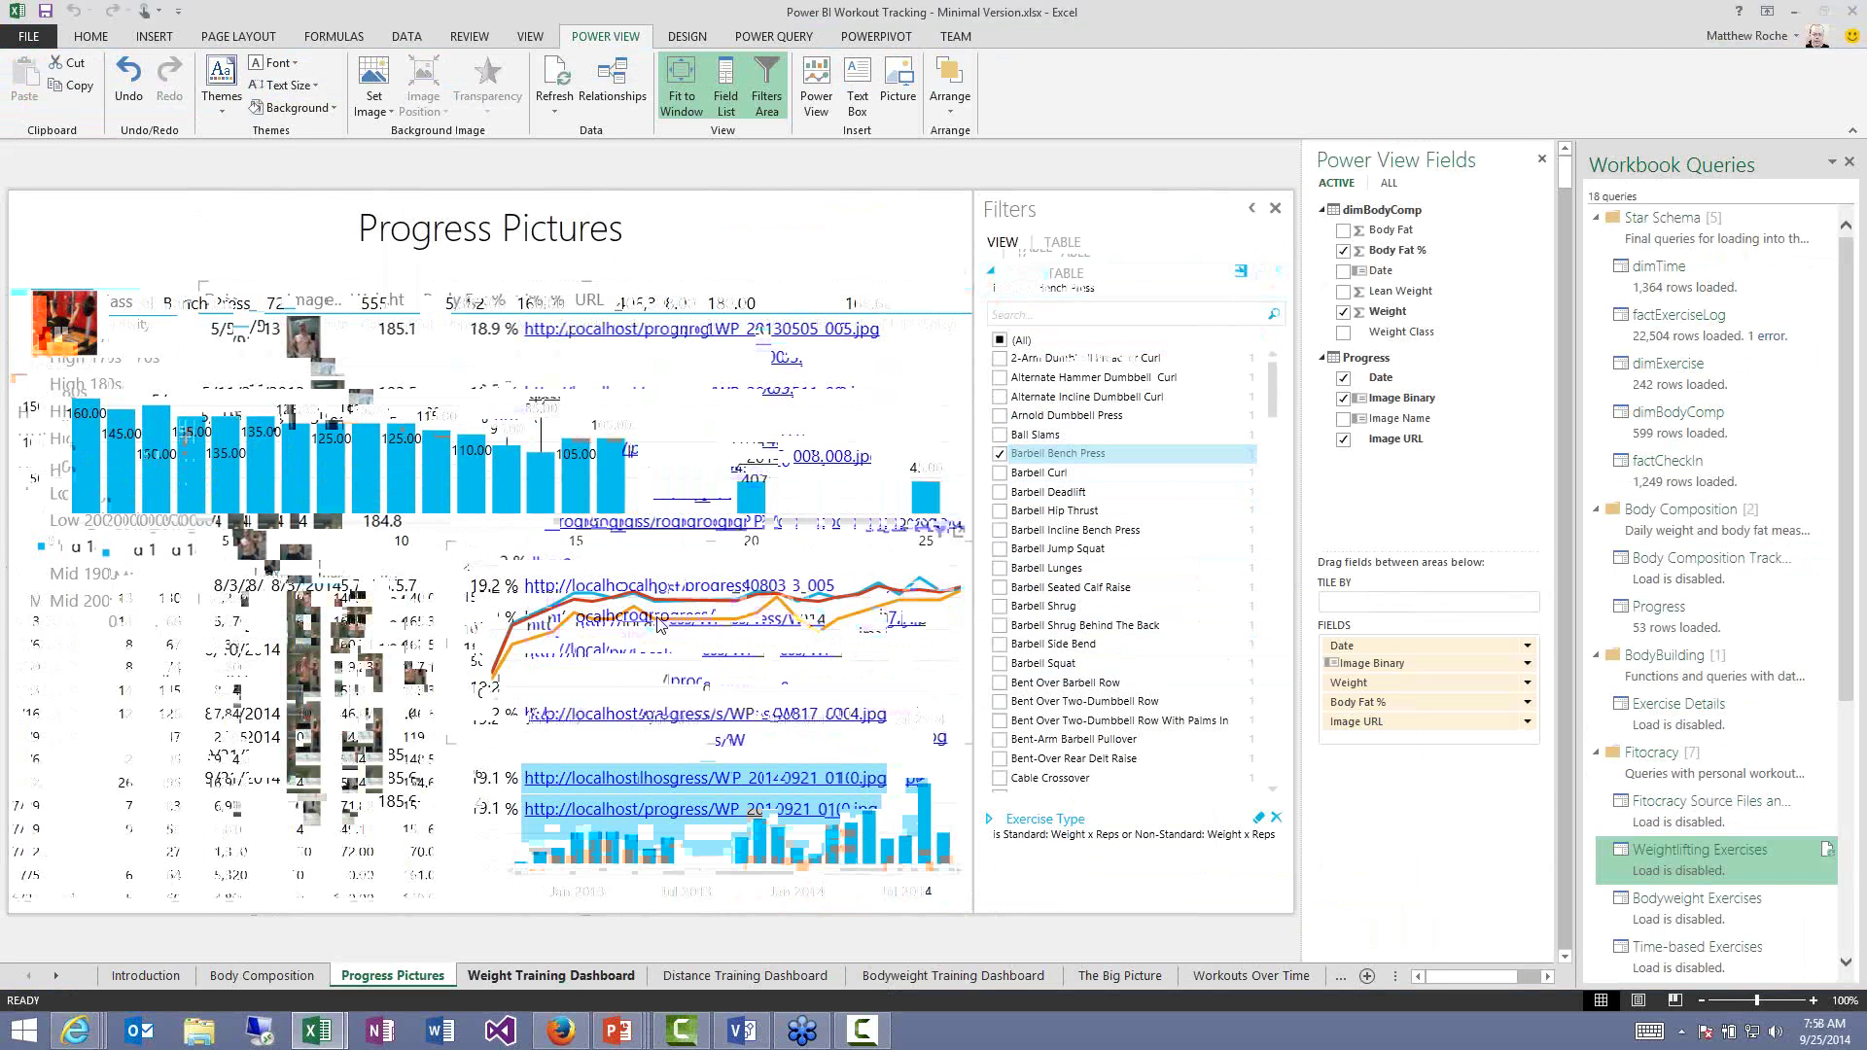
mouse_move(667, 630)
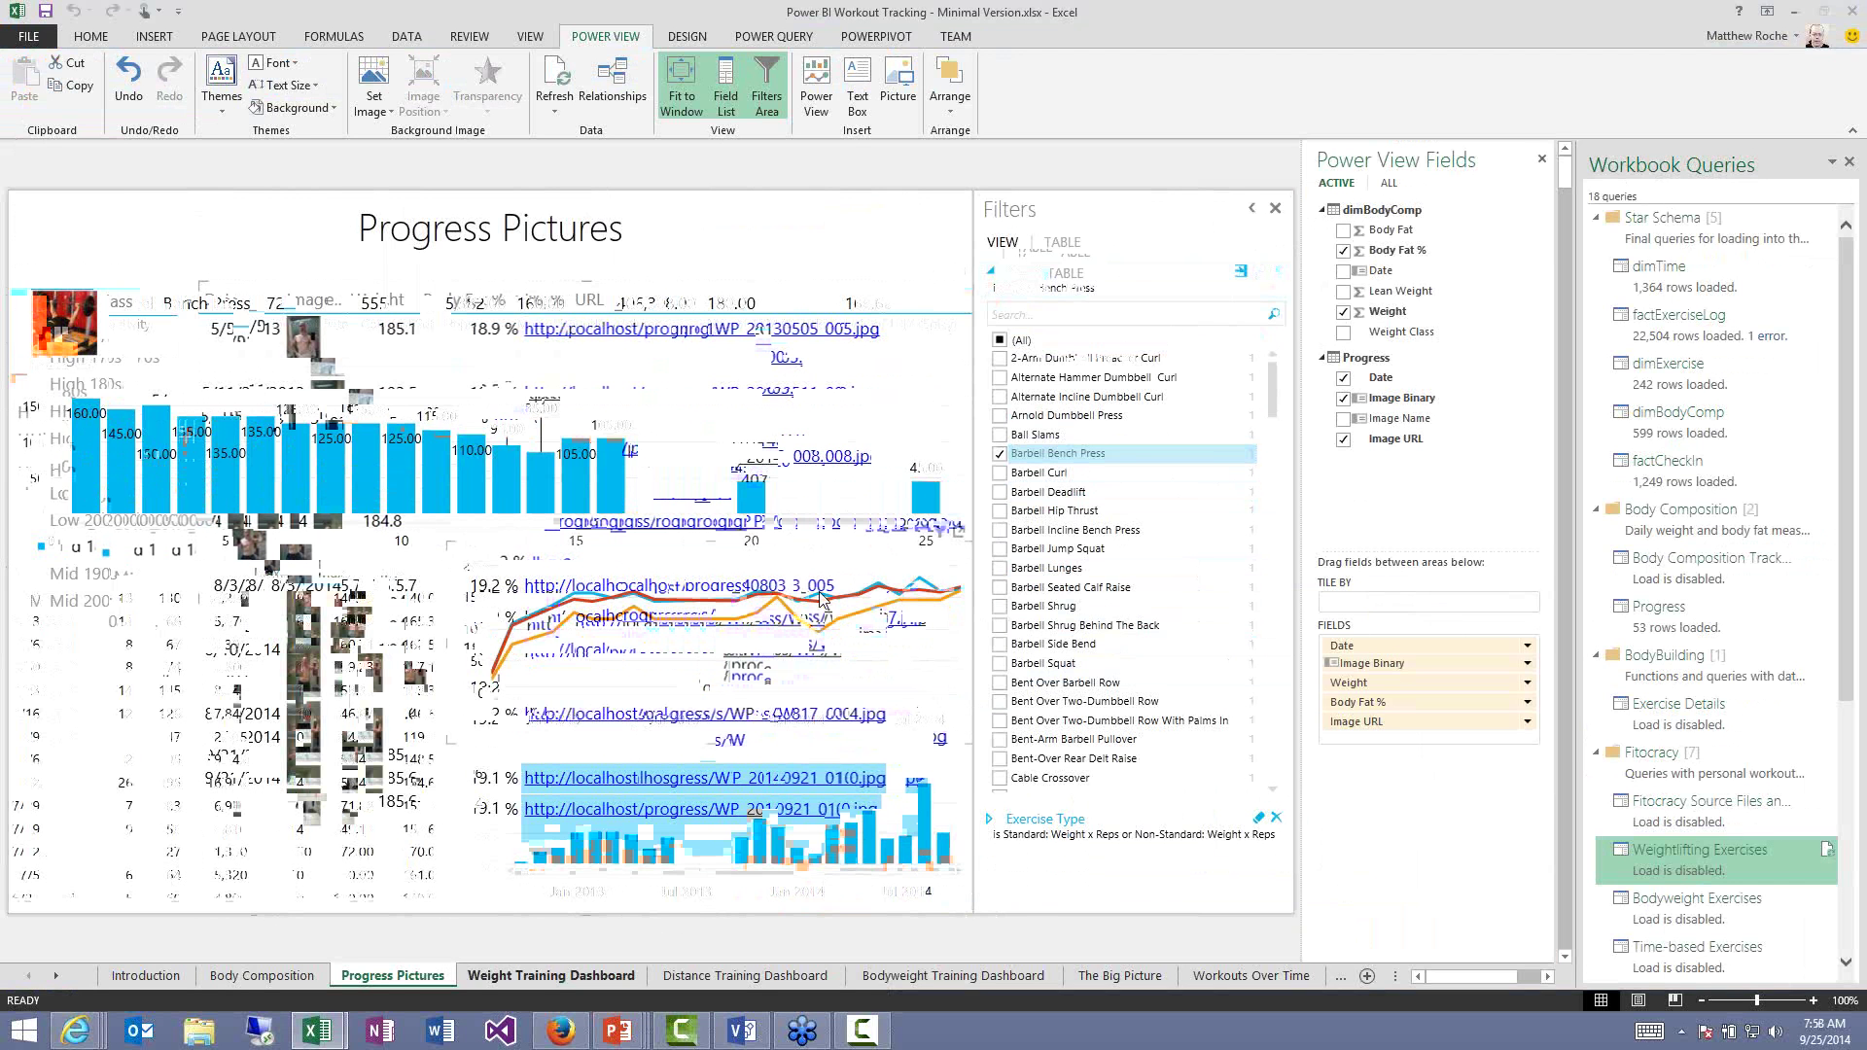
mouse_move(825, 600)
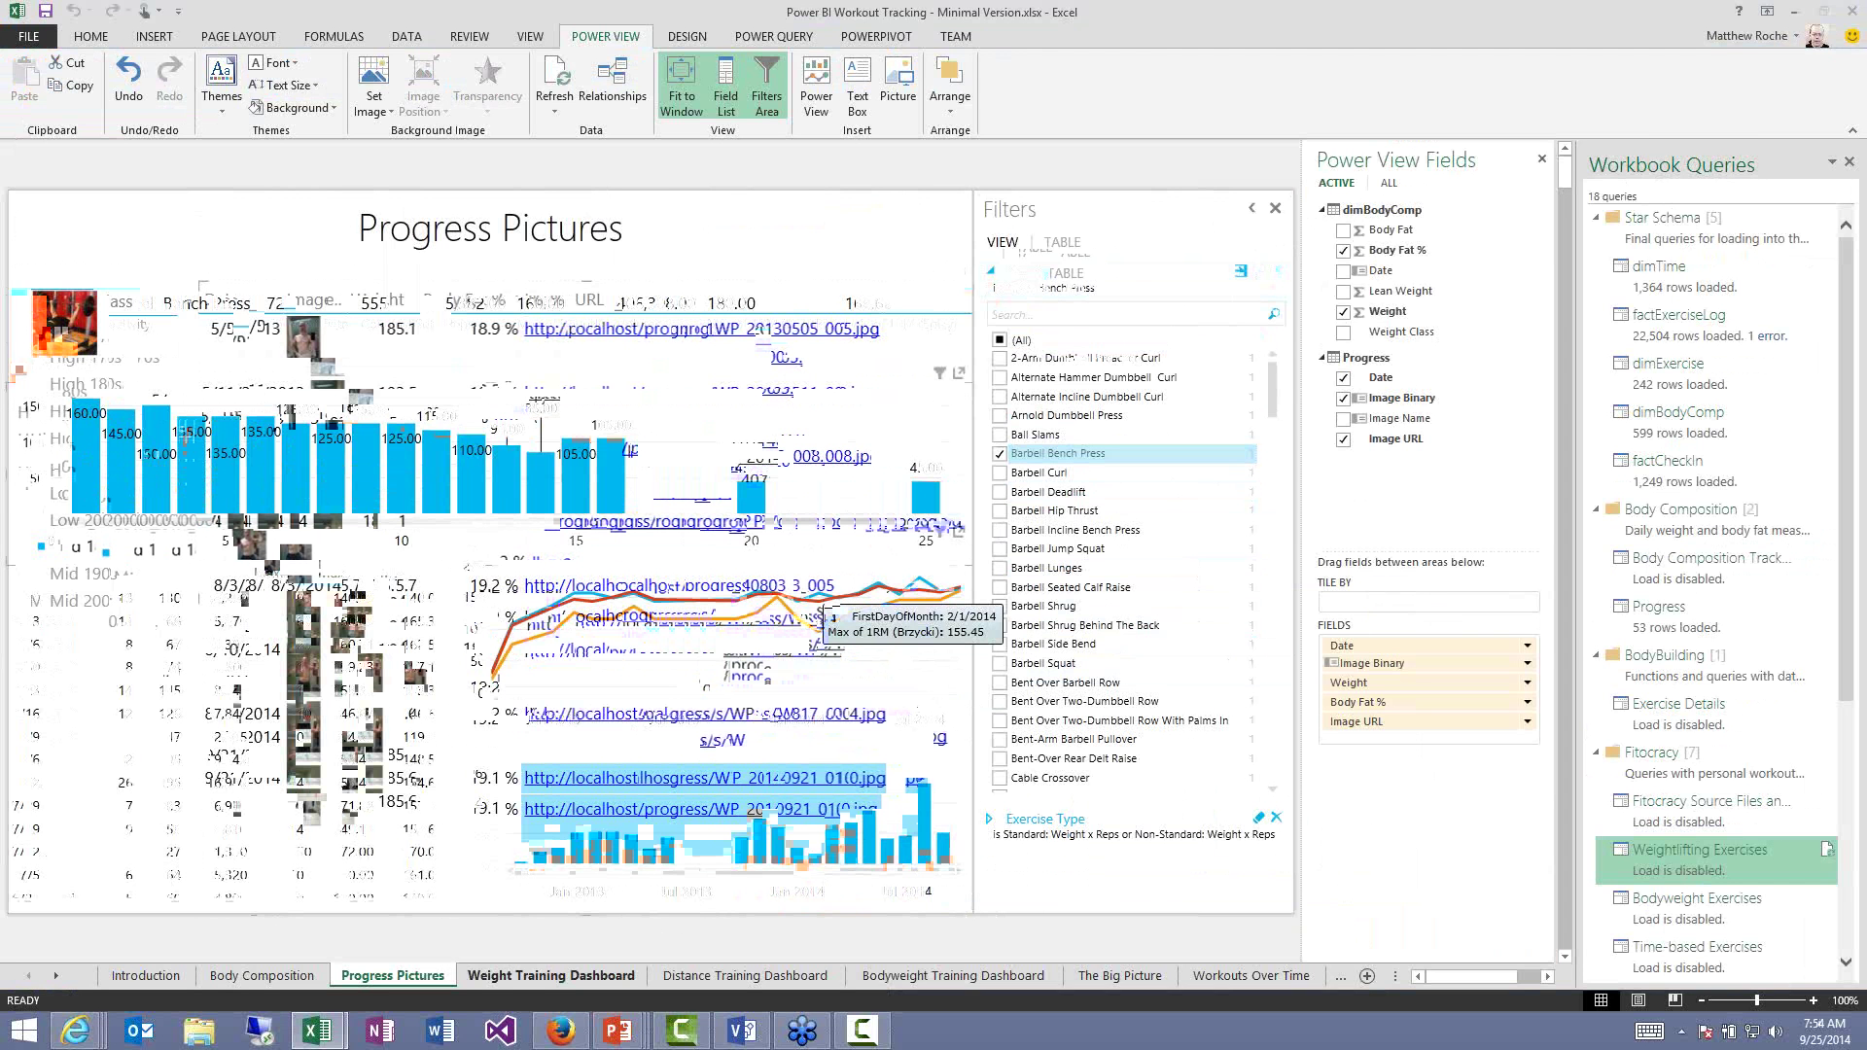
Zoom in on the summary card, mark the Max of 1RM (Brzycki) and Max of 1RM (Epley) figures in red, and leave the annotation view.
key(ctrl+1)
click(599, 379)
drag(630, 372, 1146, 380)
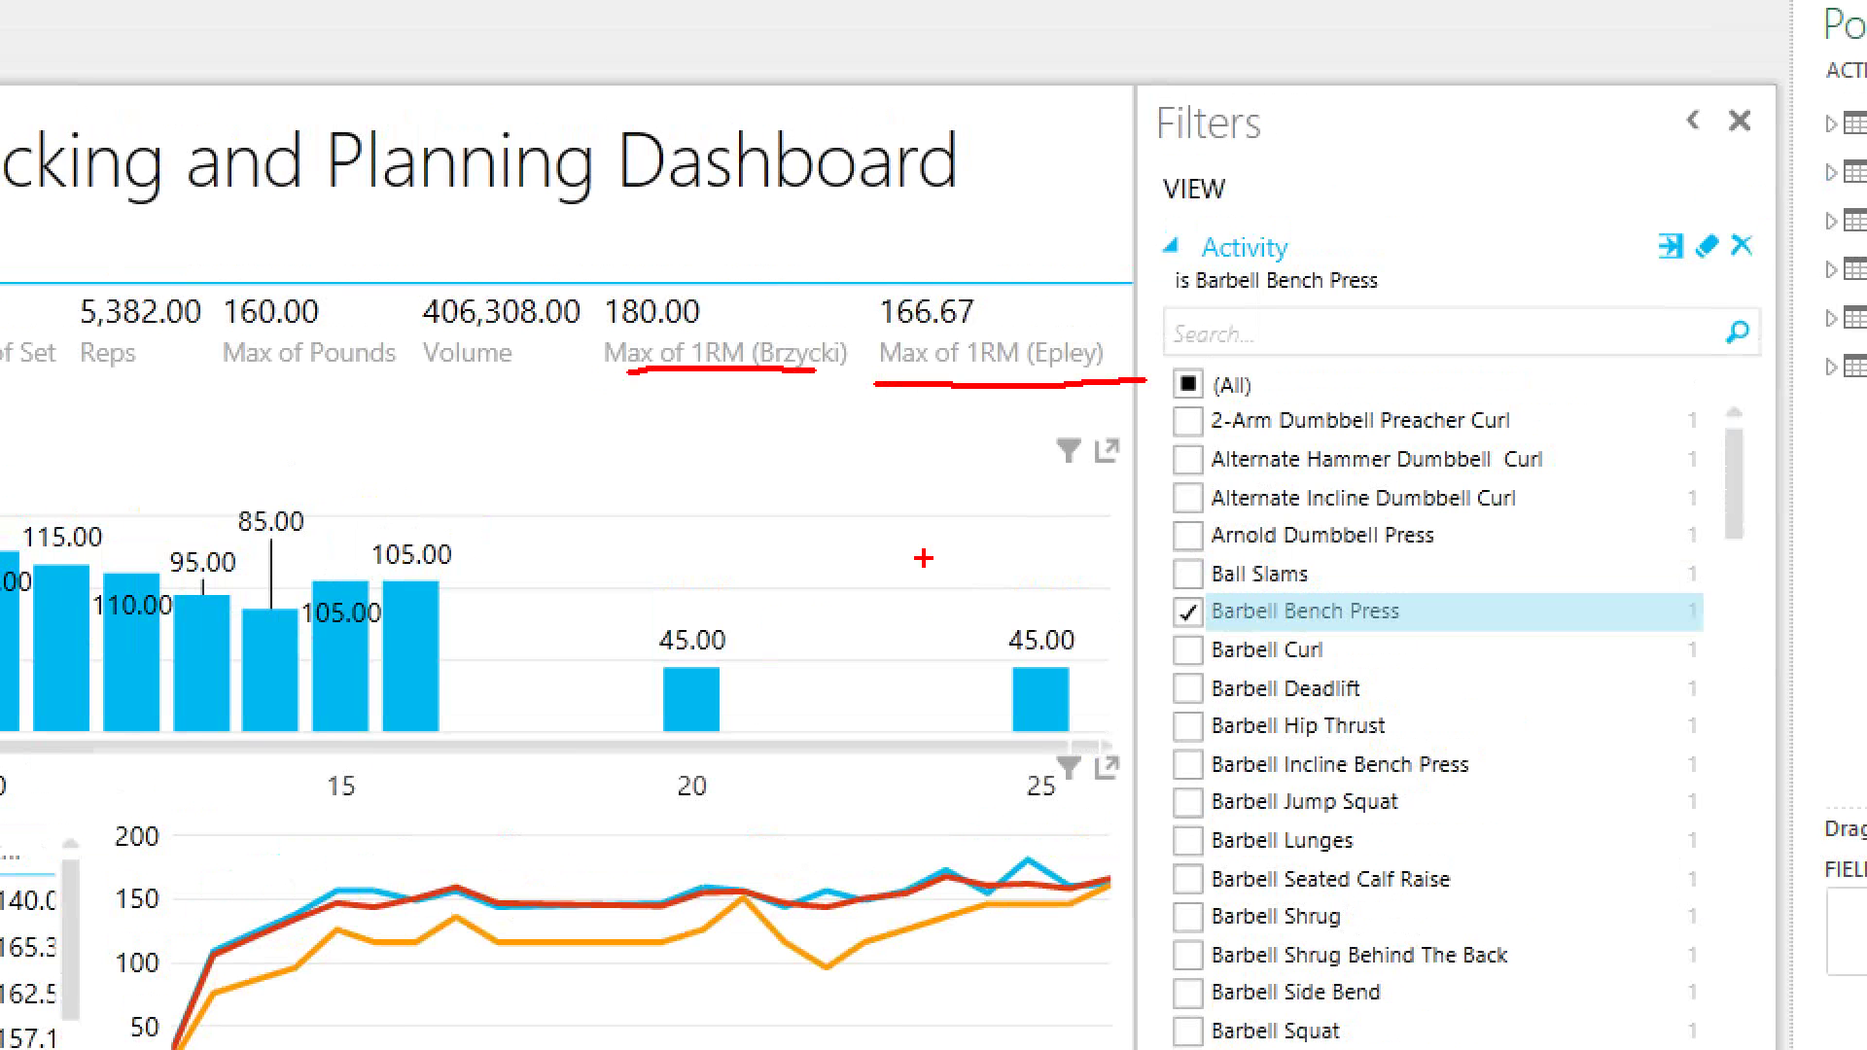
mouse_move(859, 247)
mouse_down()
mouse_move(955, 337)
mouse_move(844, 255)
mouse_up()
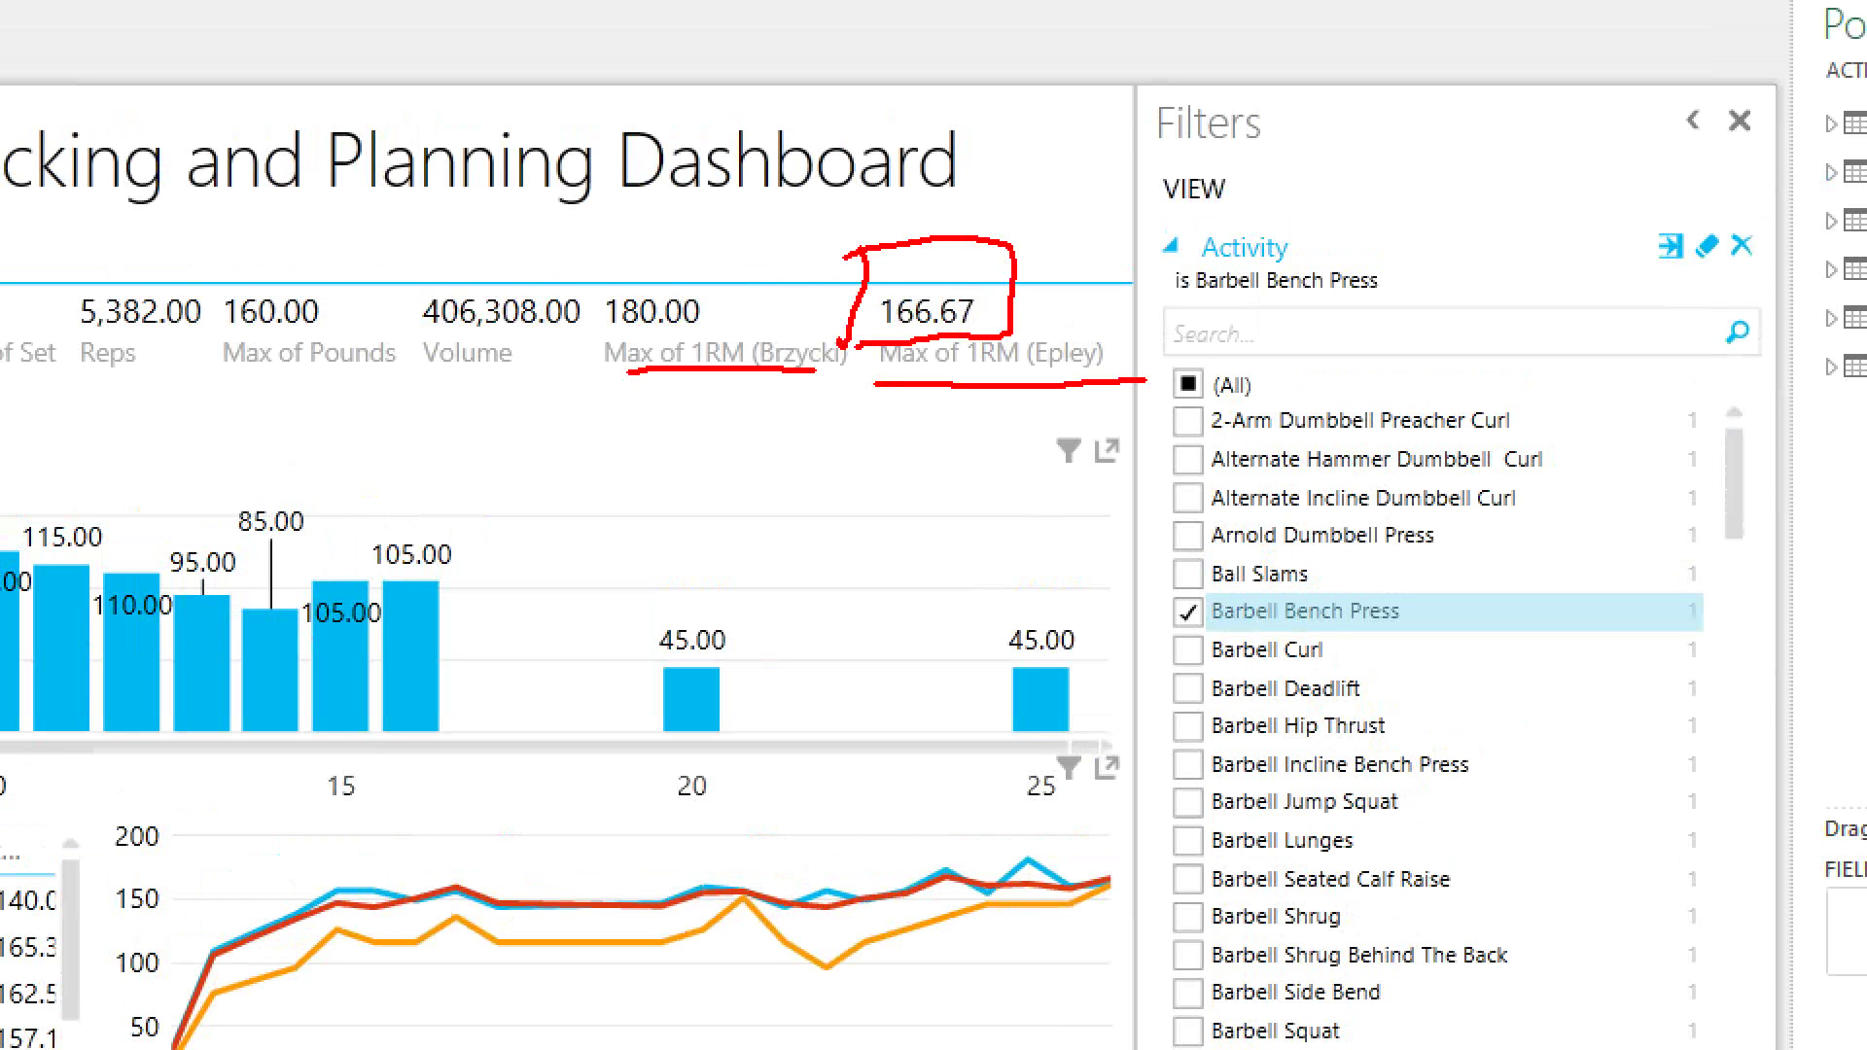
mouse_move(746, 325)
mouse_down()
mouse_move(564, 347)
mouse_move(718, 342)
mouse_up()
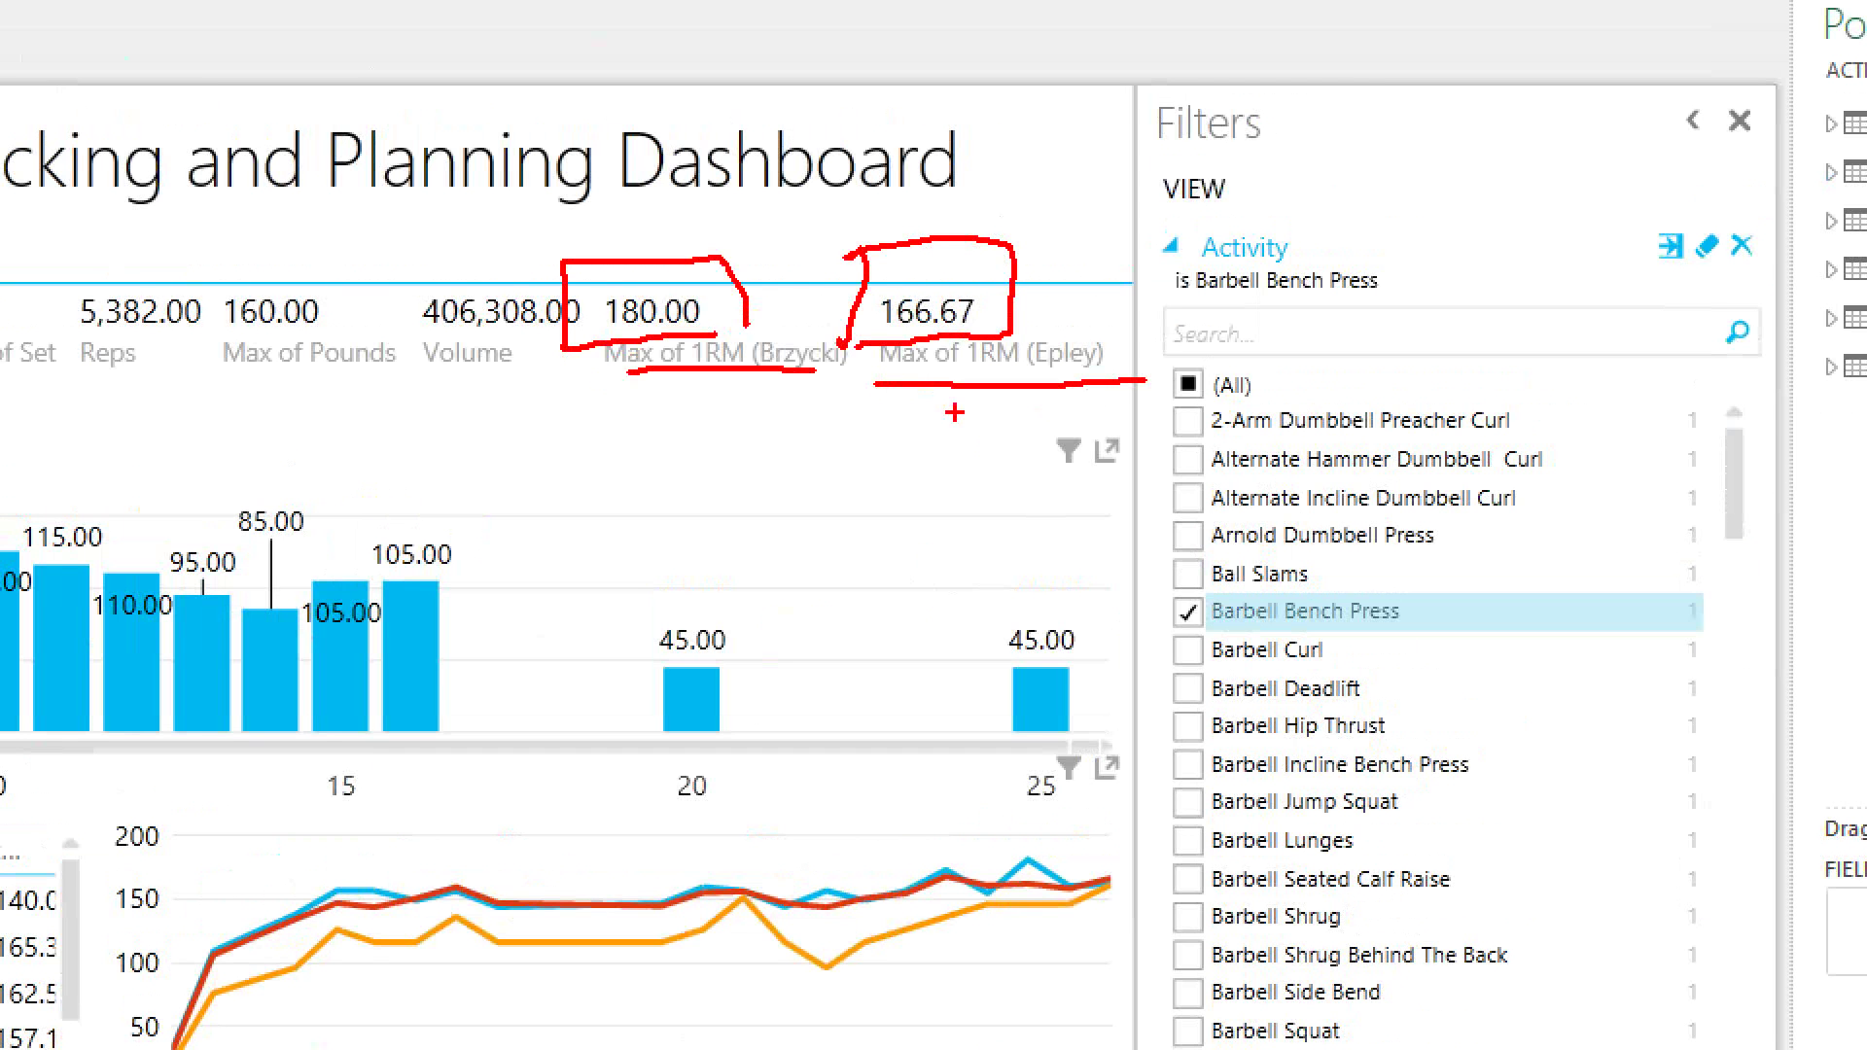
key(Escape)
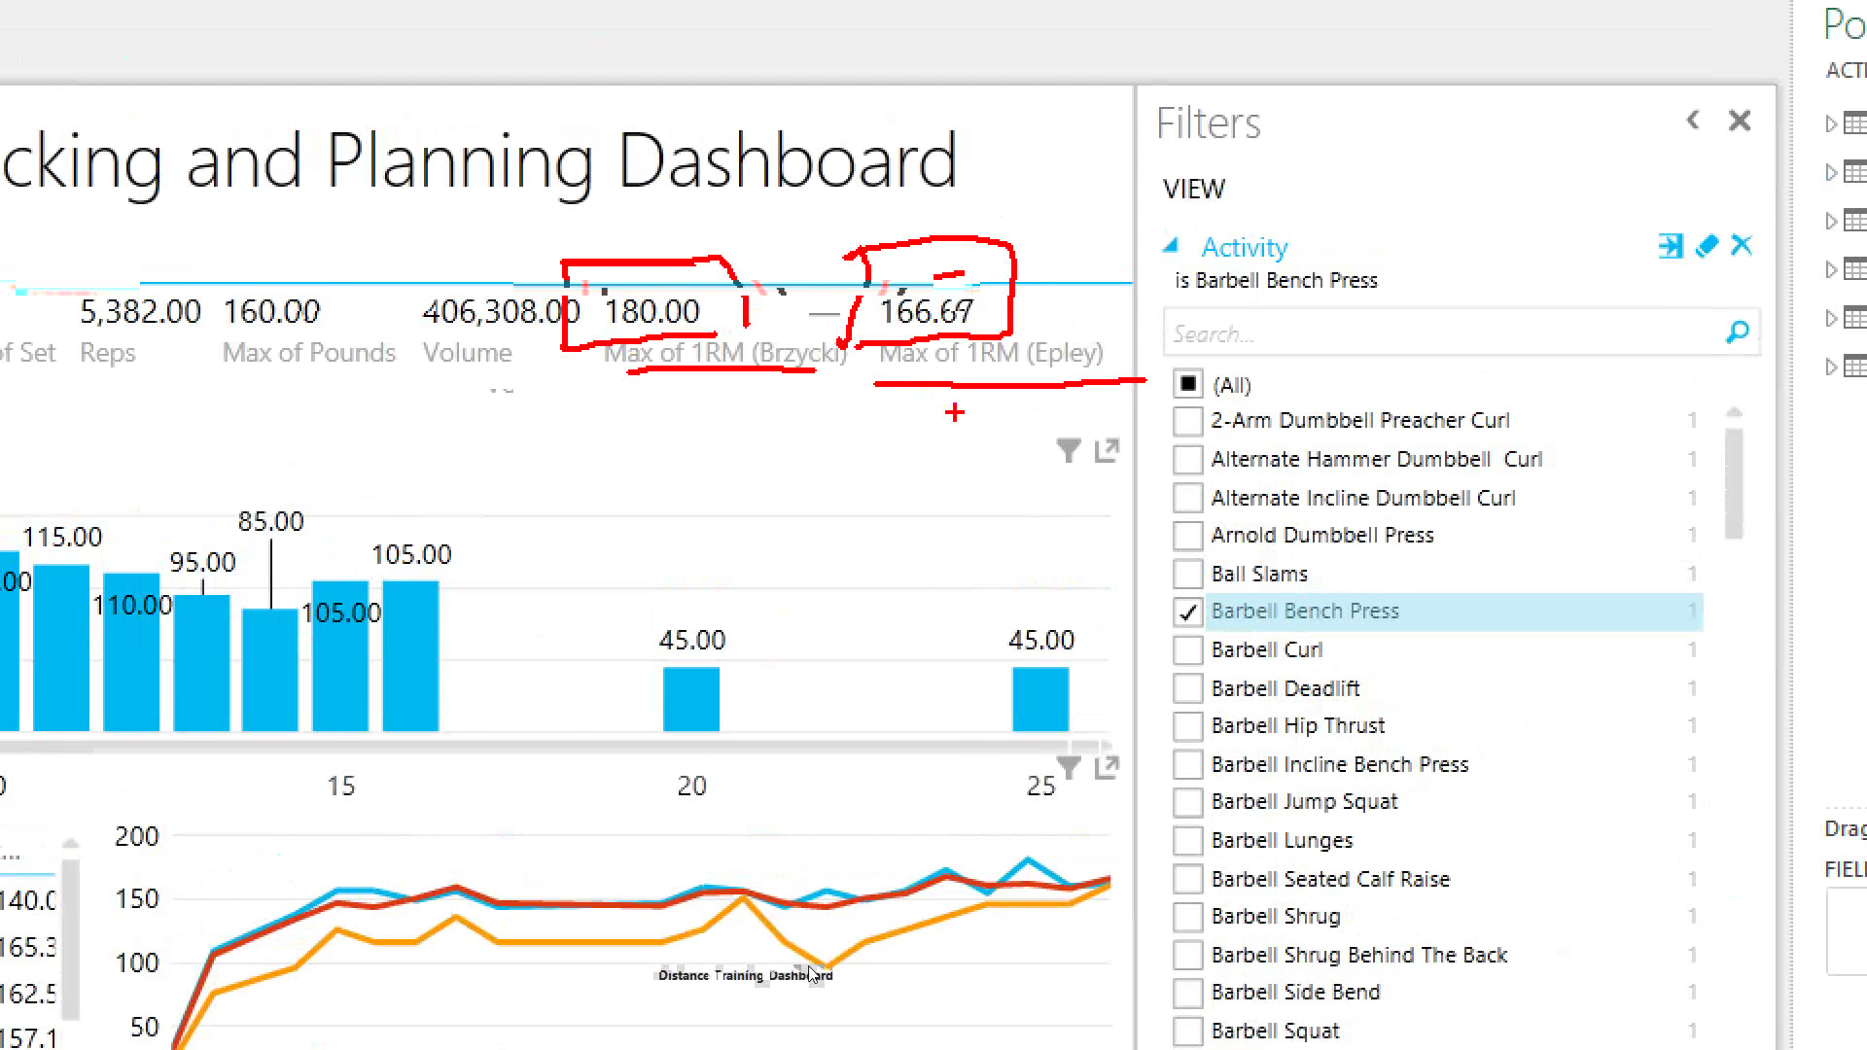
Highlight Cycling (stationary) in the Distance Training Dashboard's activity chart, and view the Bodyweight Training Dashboard.
click(812, 975)
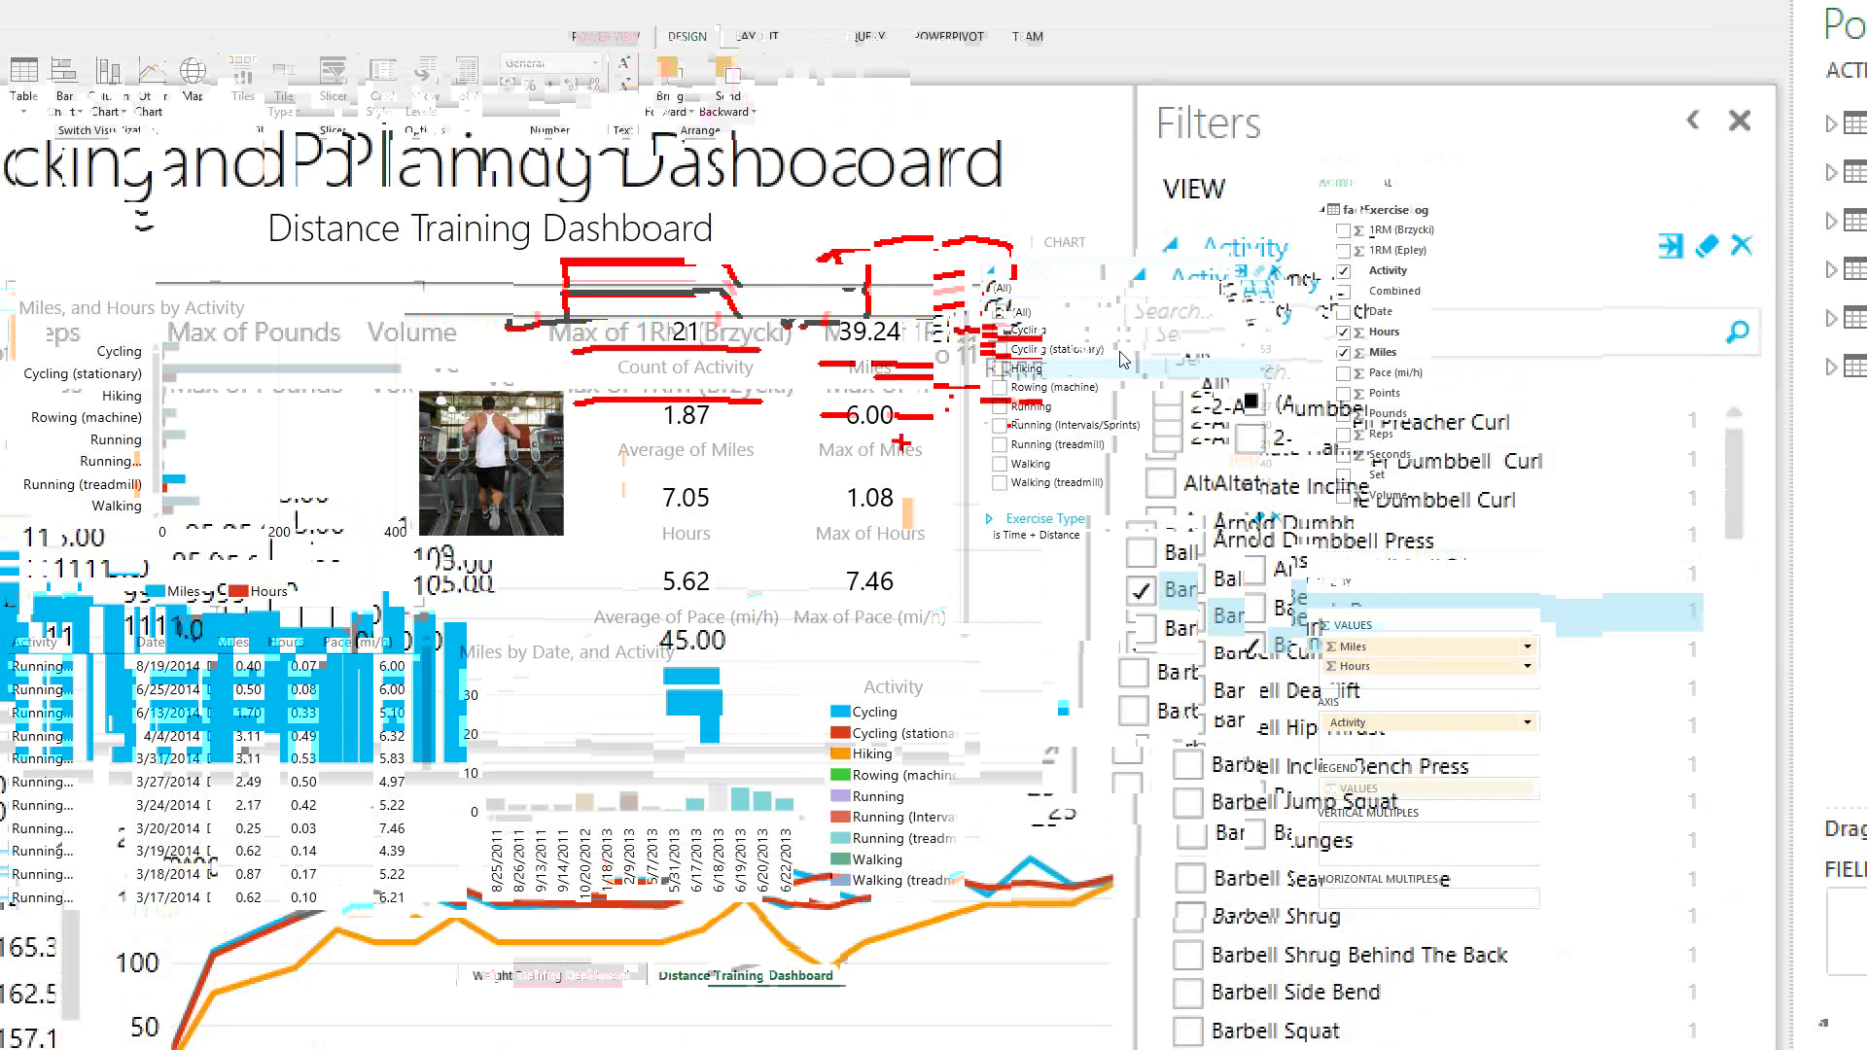
click(220, 378)
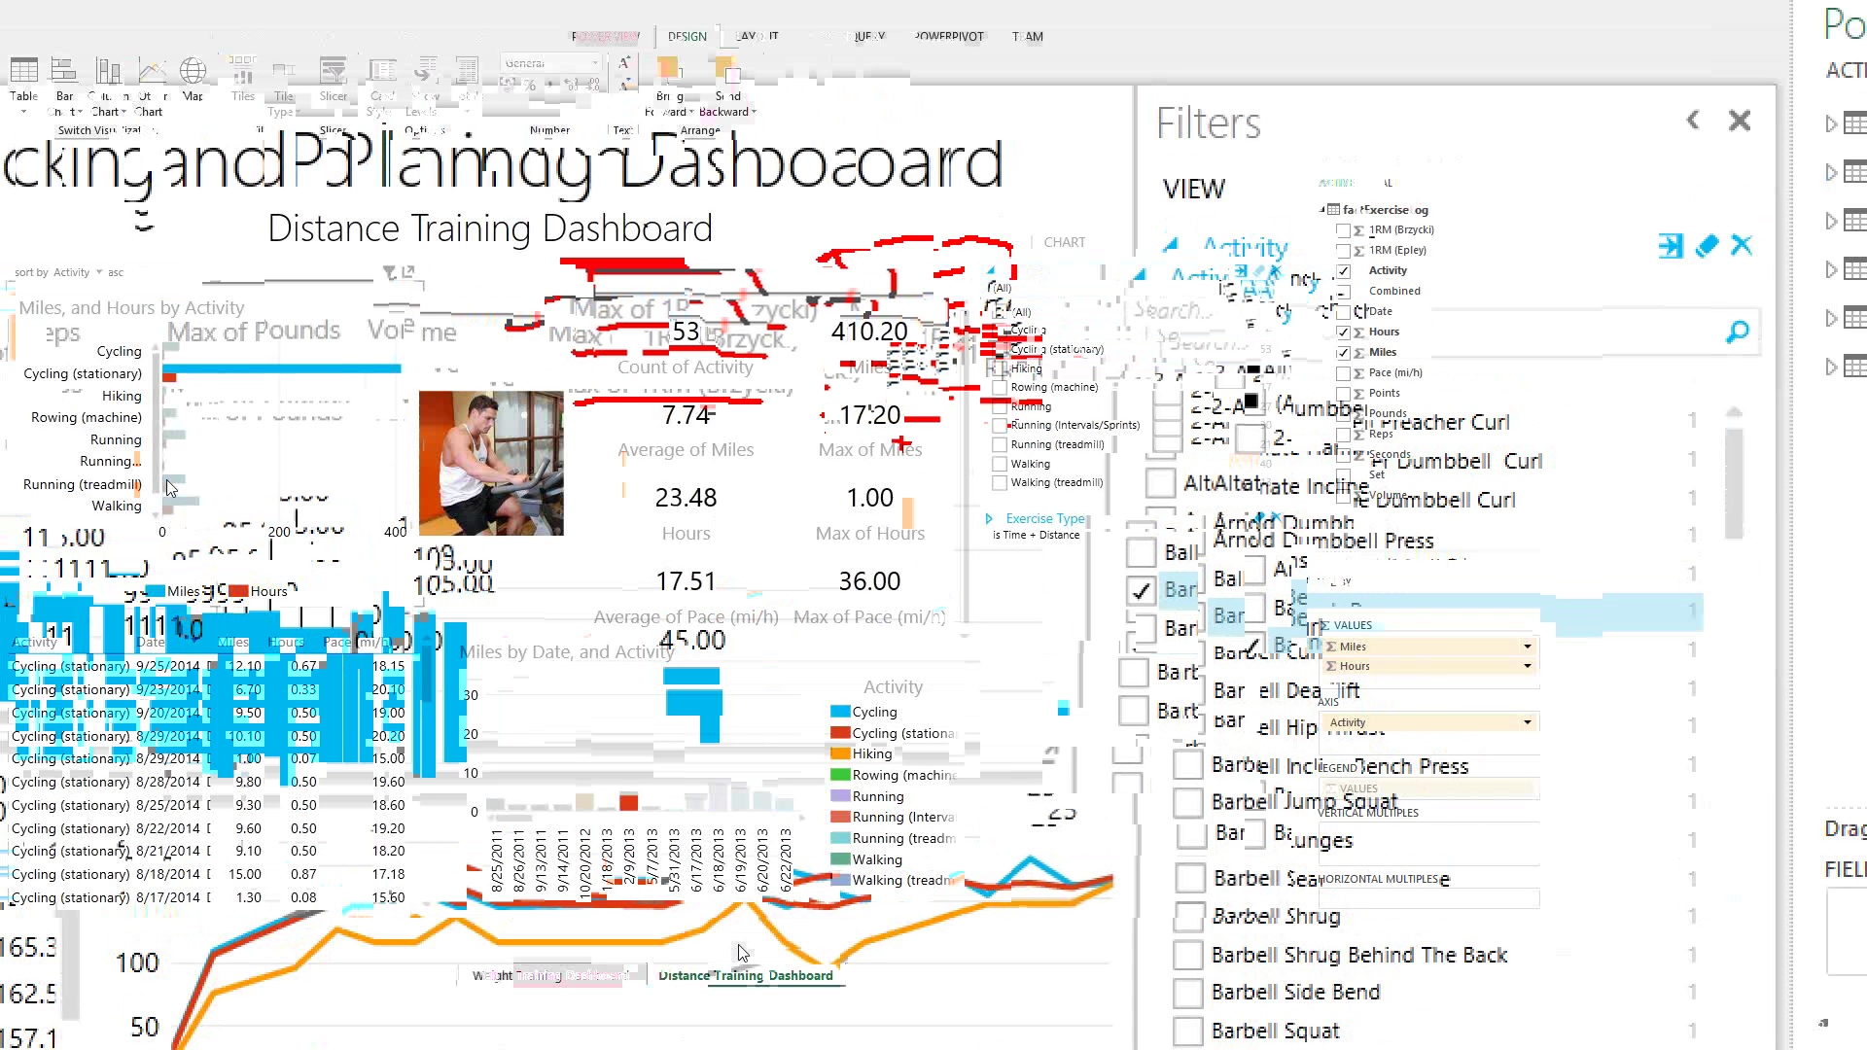
click(914, 980)
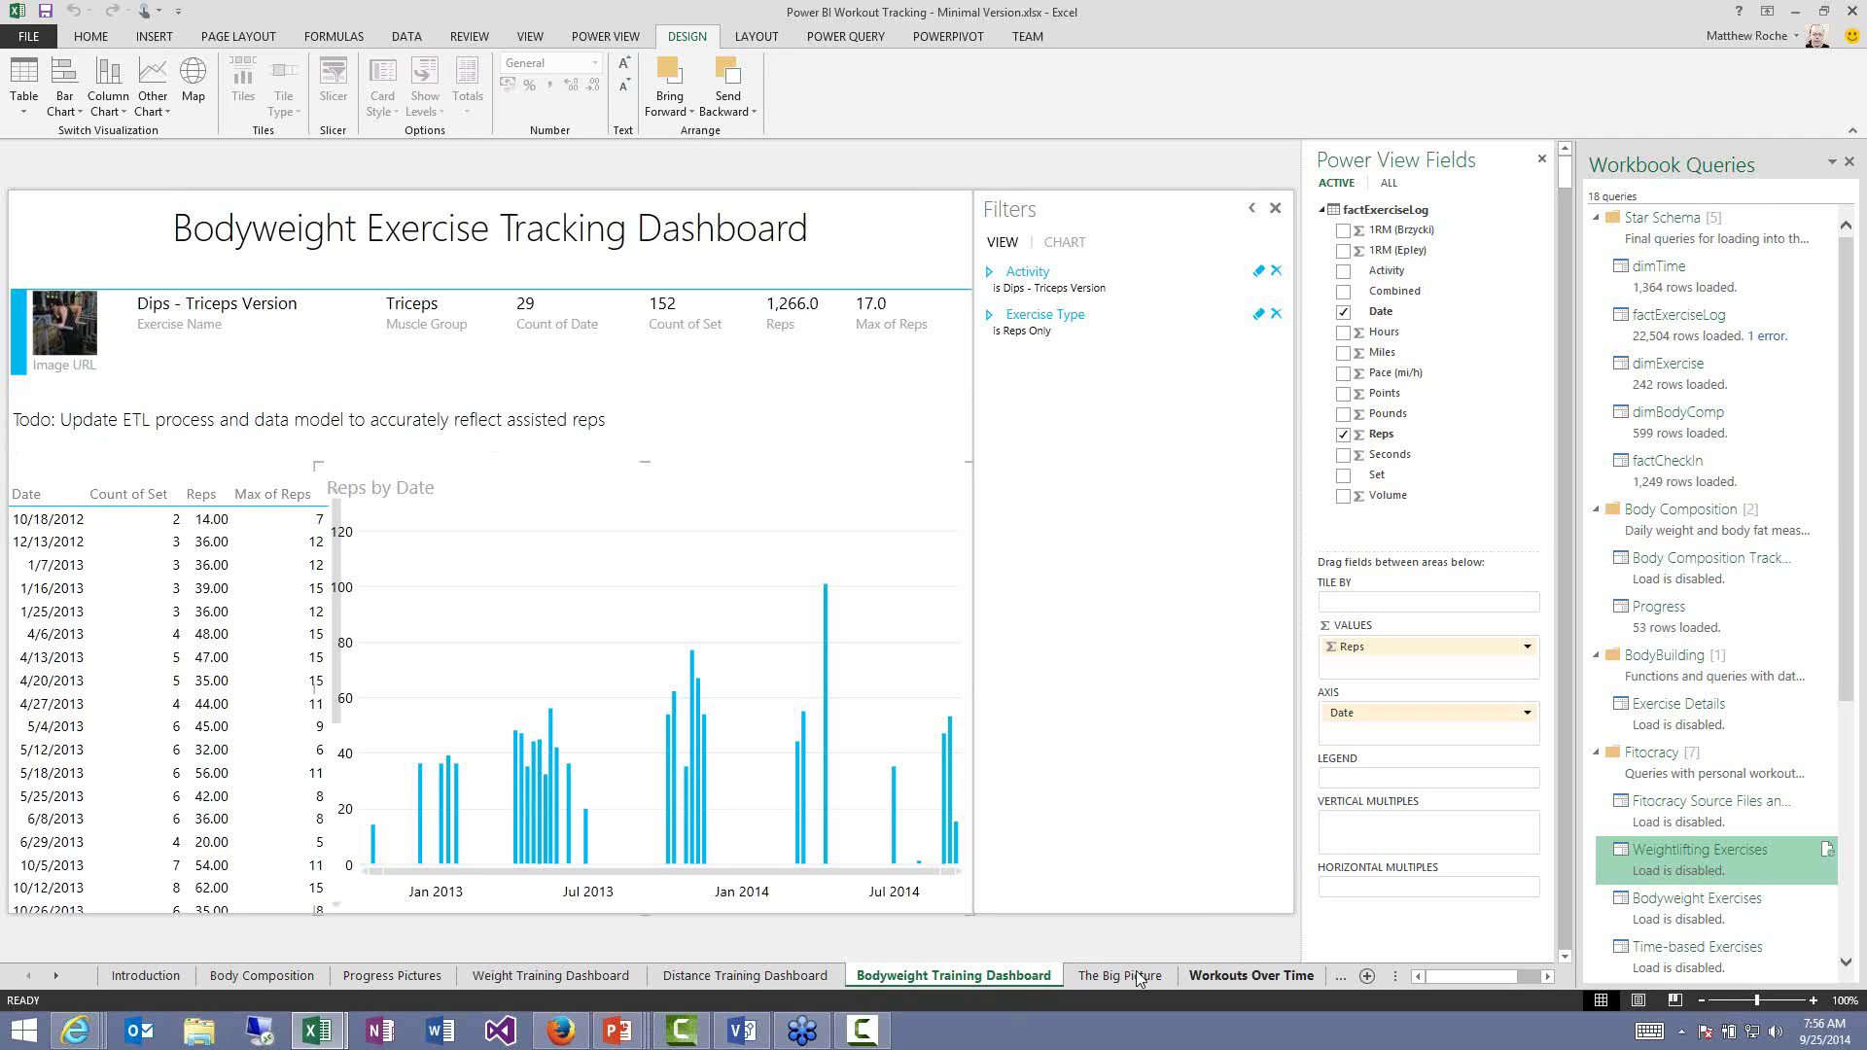
Browse the muscle group legend on The Big Picture sheet and sort its activity table by Volume in descending order.
click(1095, 992)
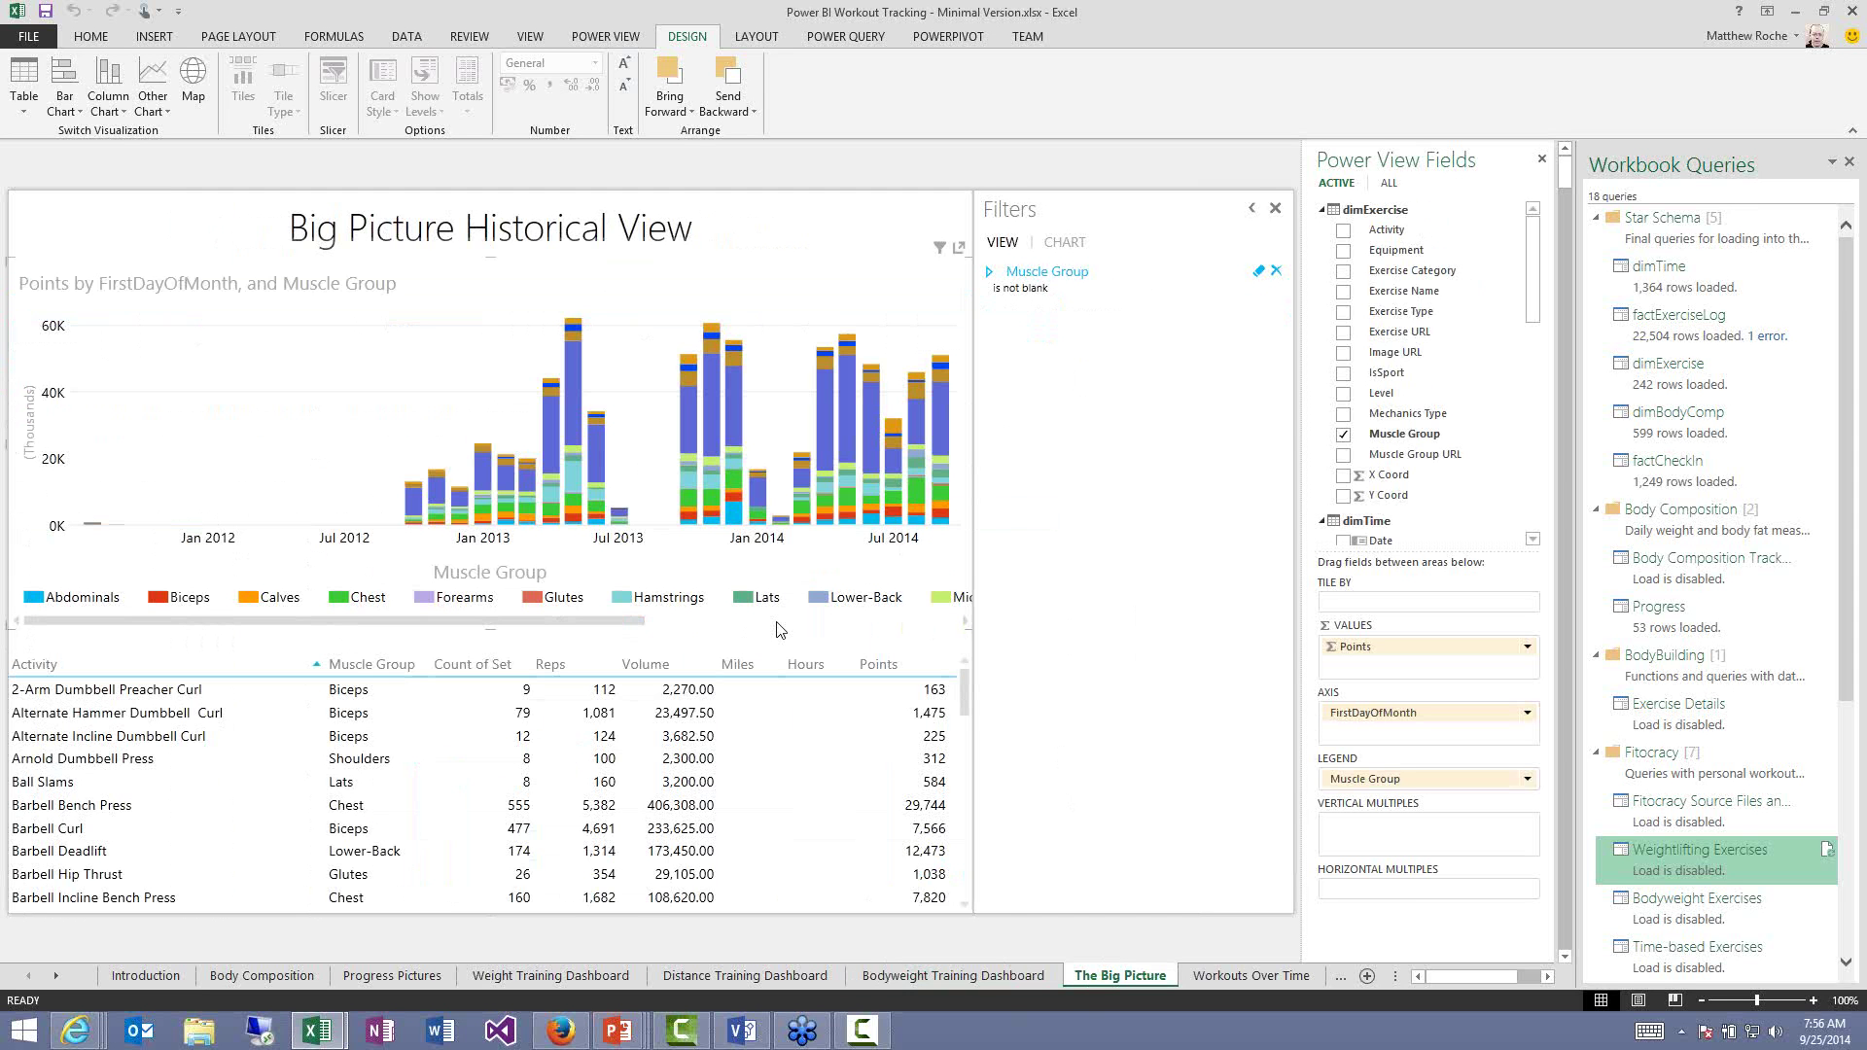
scroll(891, 608, right, 1)
click(892, 617)
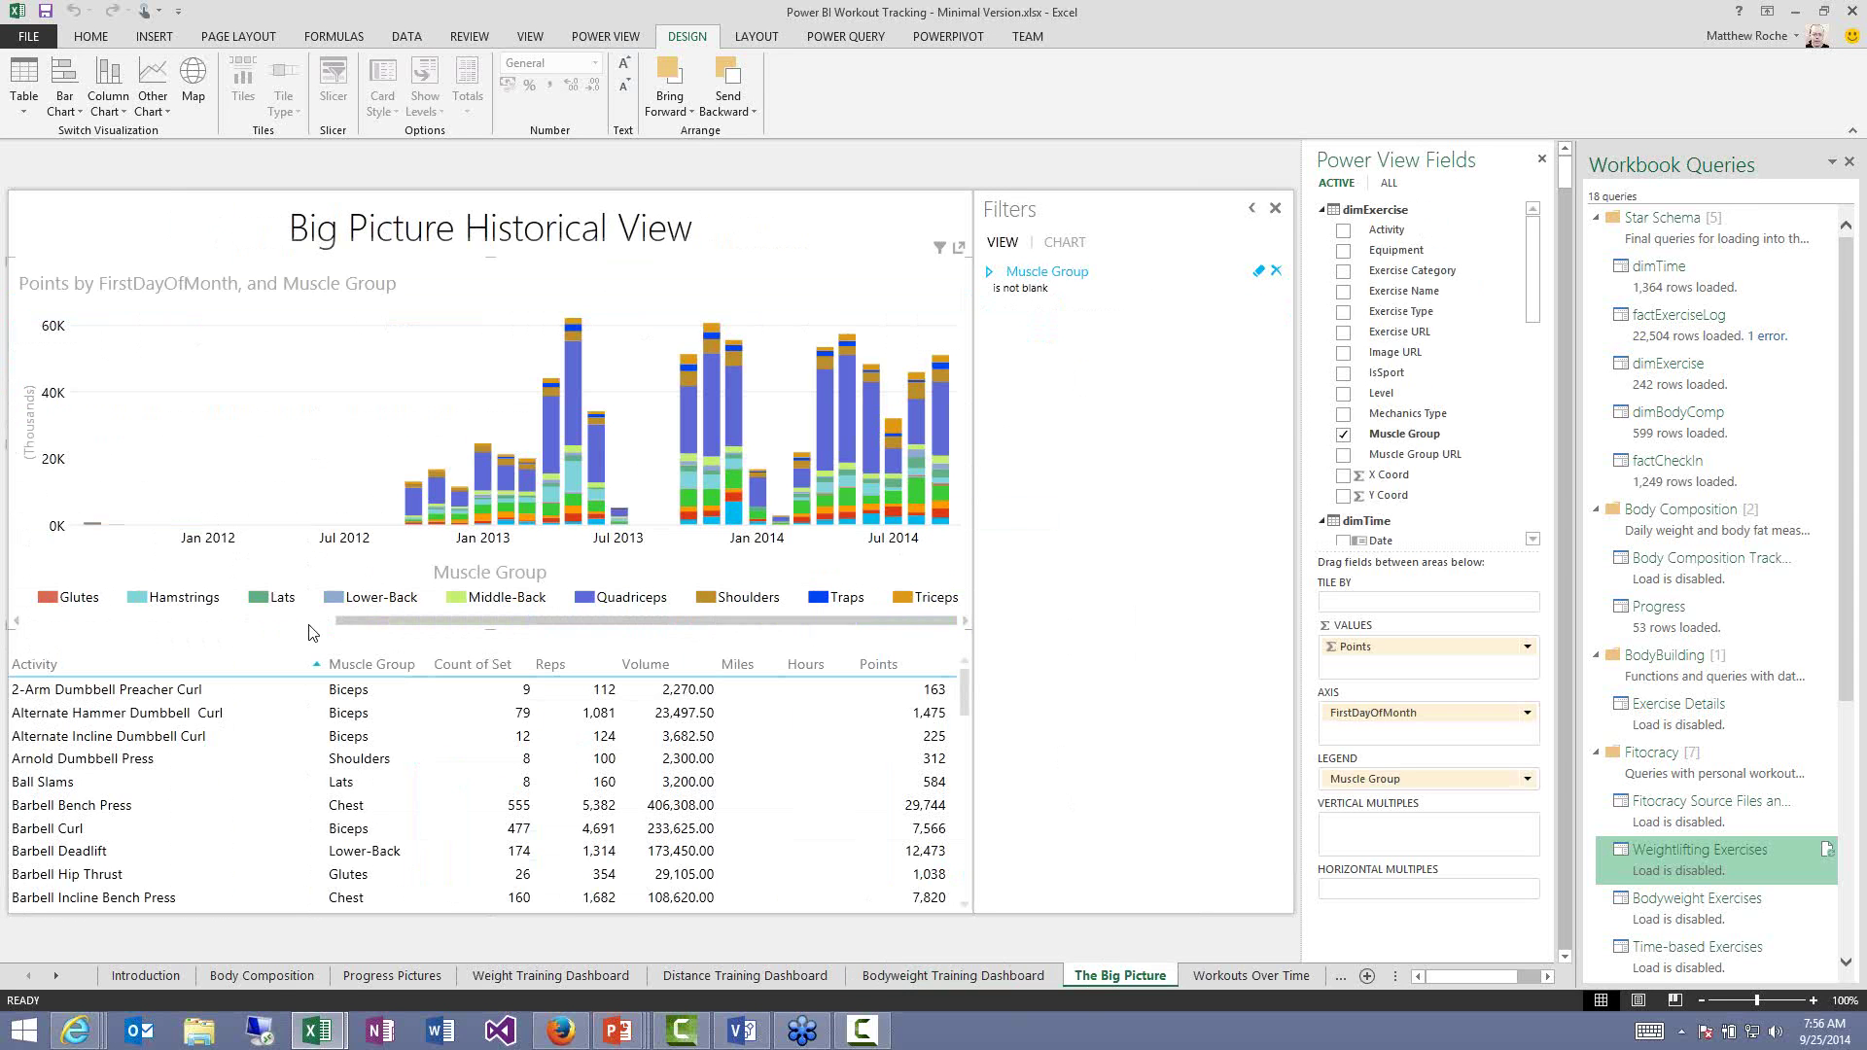
drag(590, 620, 294, 645)
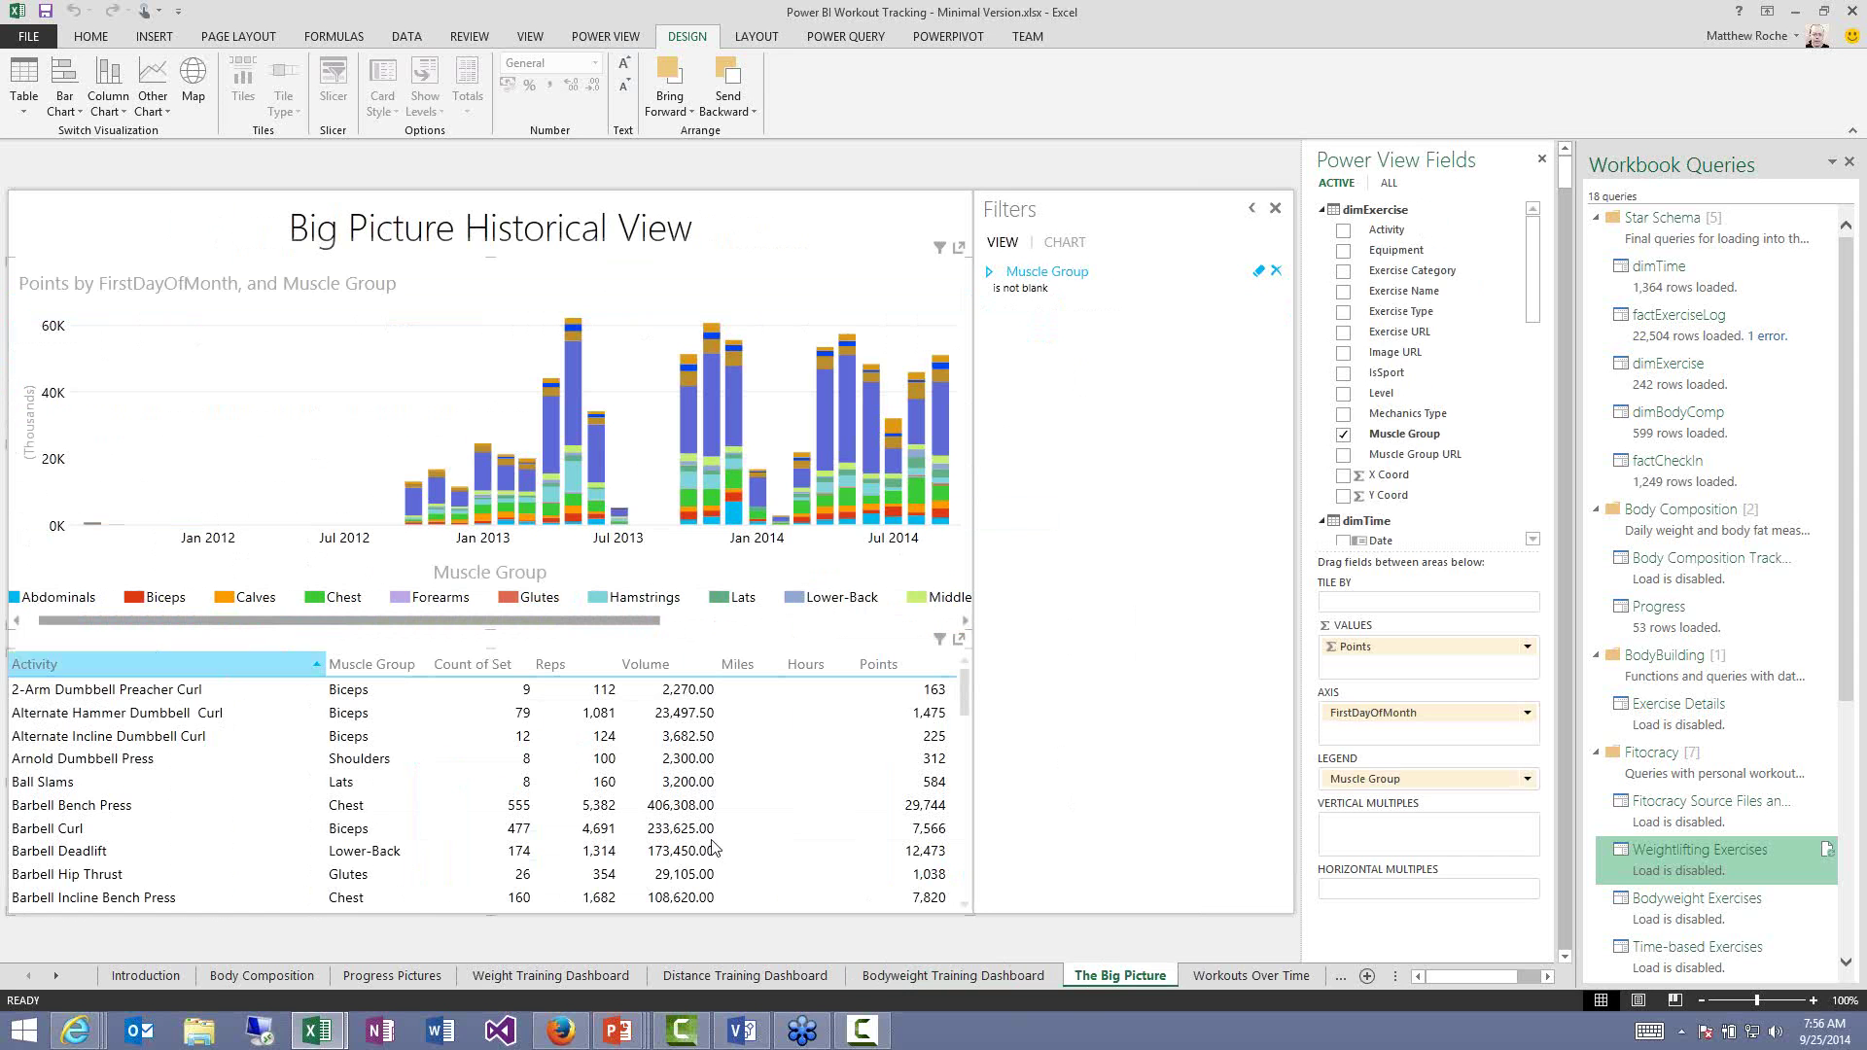
click(672, 673)
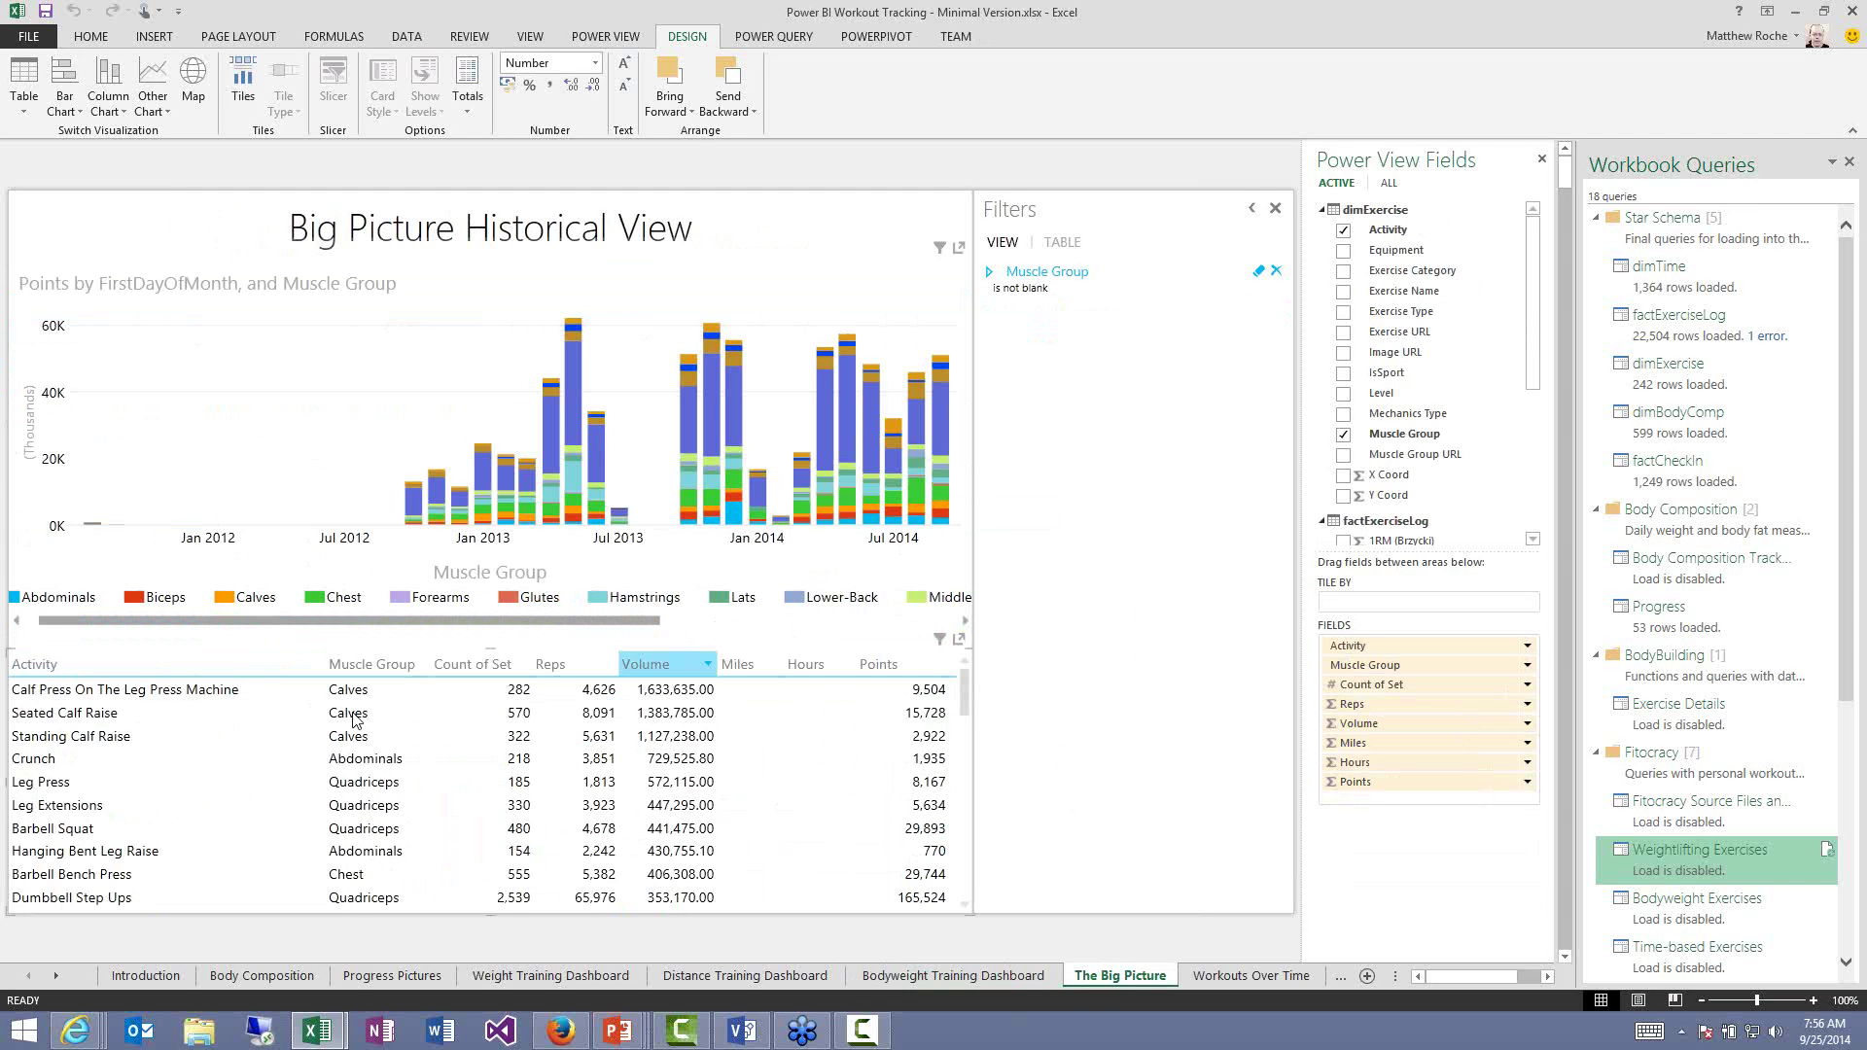
Open the Workouts Over Time sheet and inspect the details of the May 2013 bubble.
click(1247, 976)
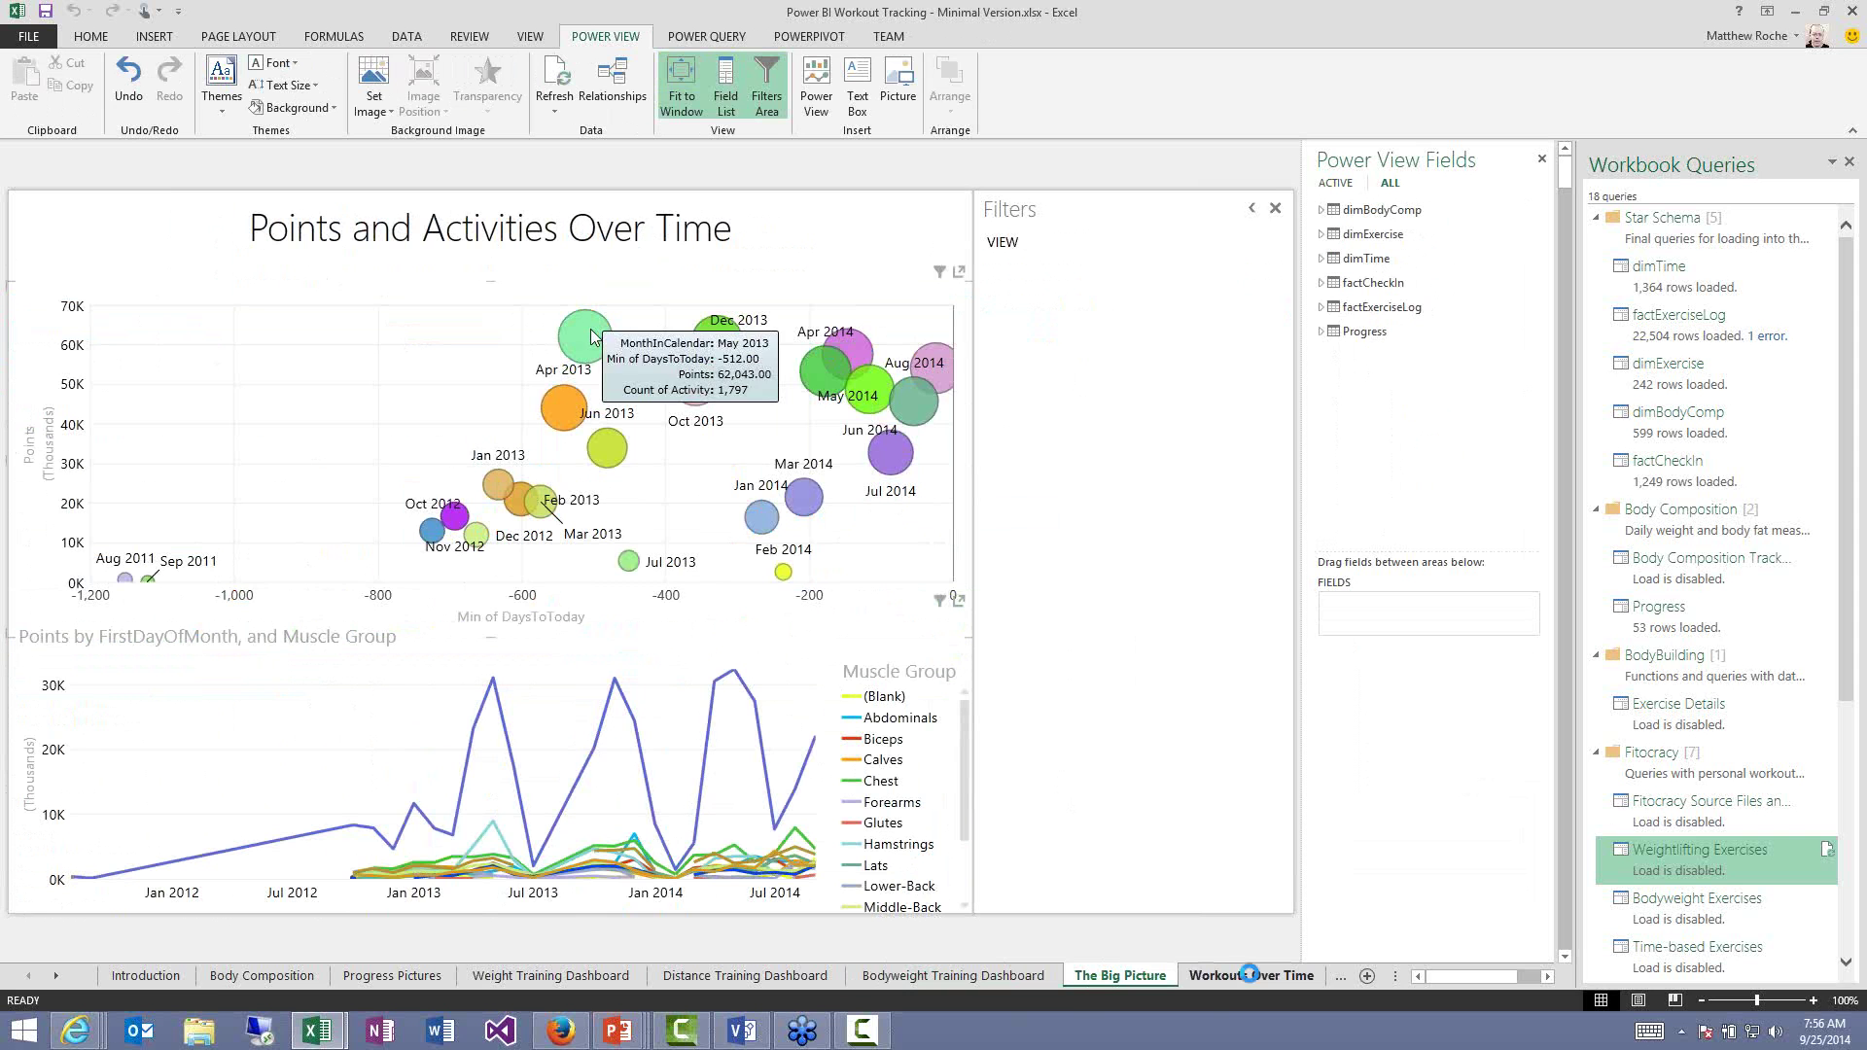
mouse_move(581, 348)
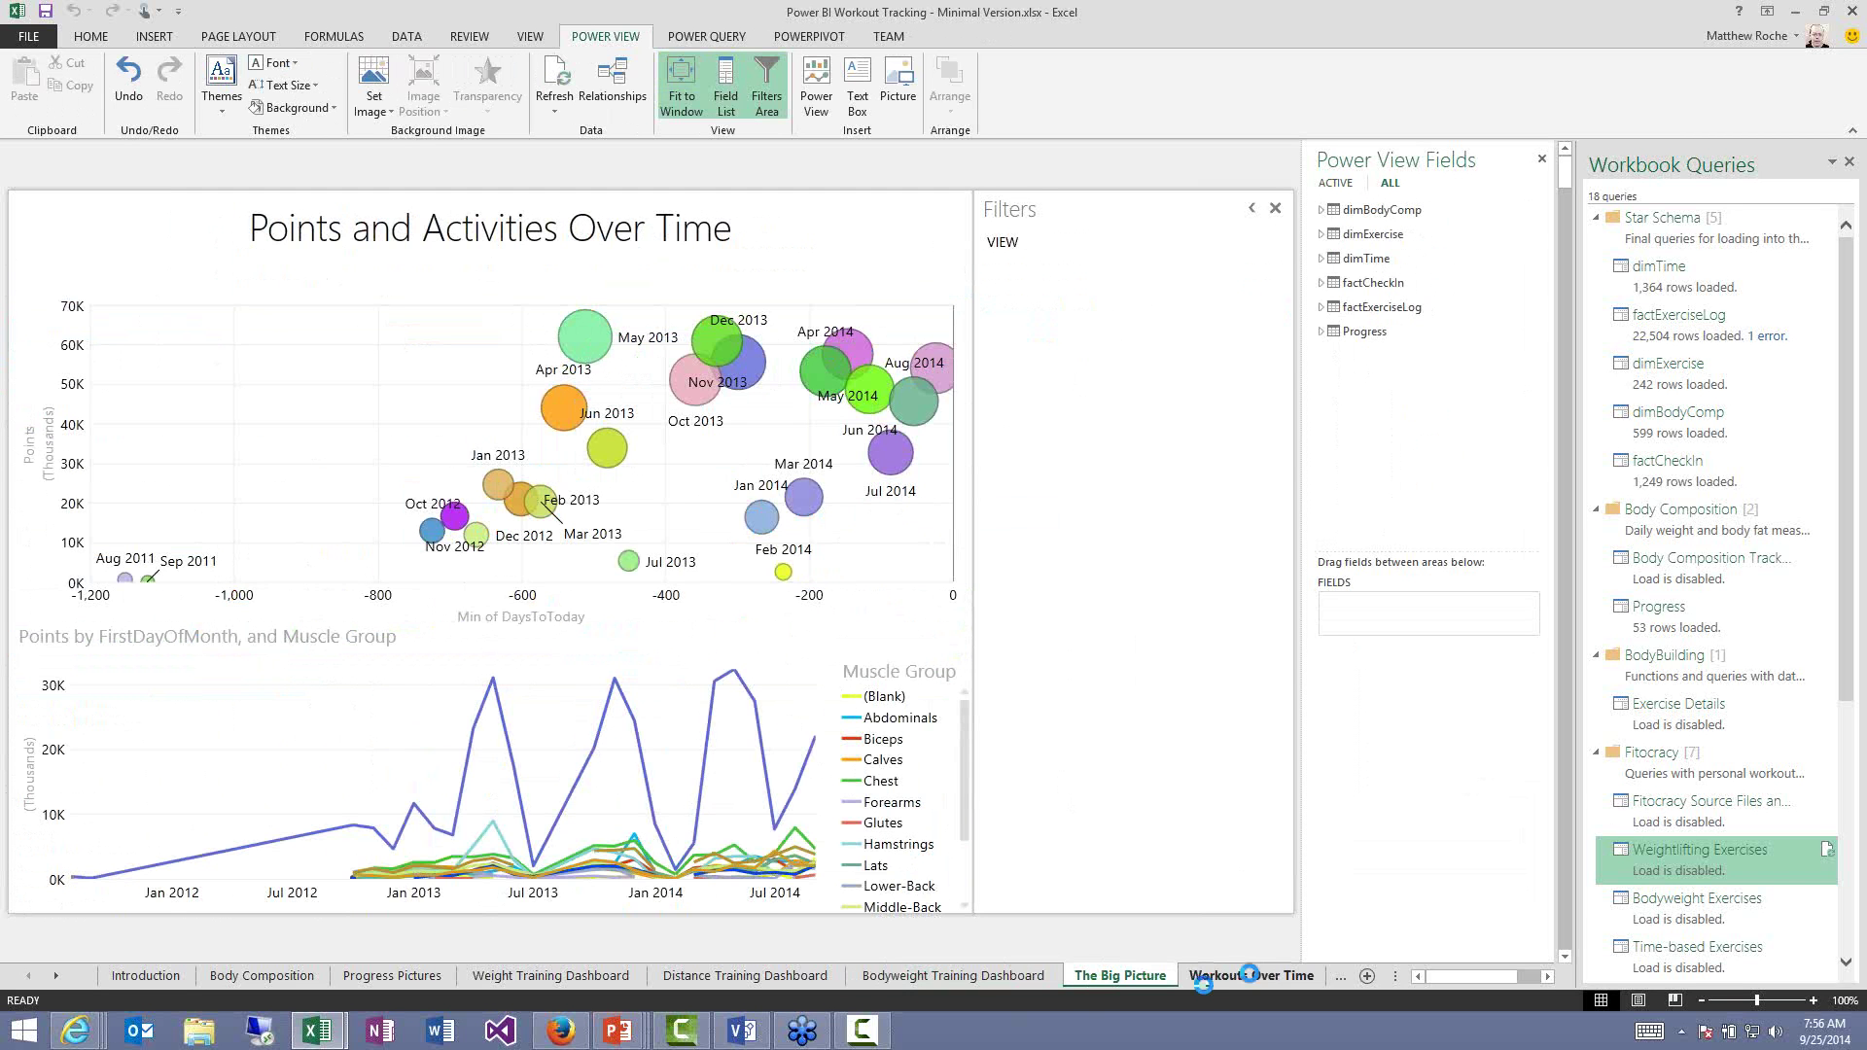
Open the Check In Map sheet, inspect the hour 4 check-in bar and slice the report to year 2014.
click(1249, 973)
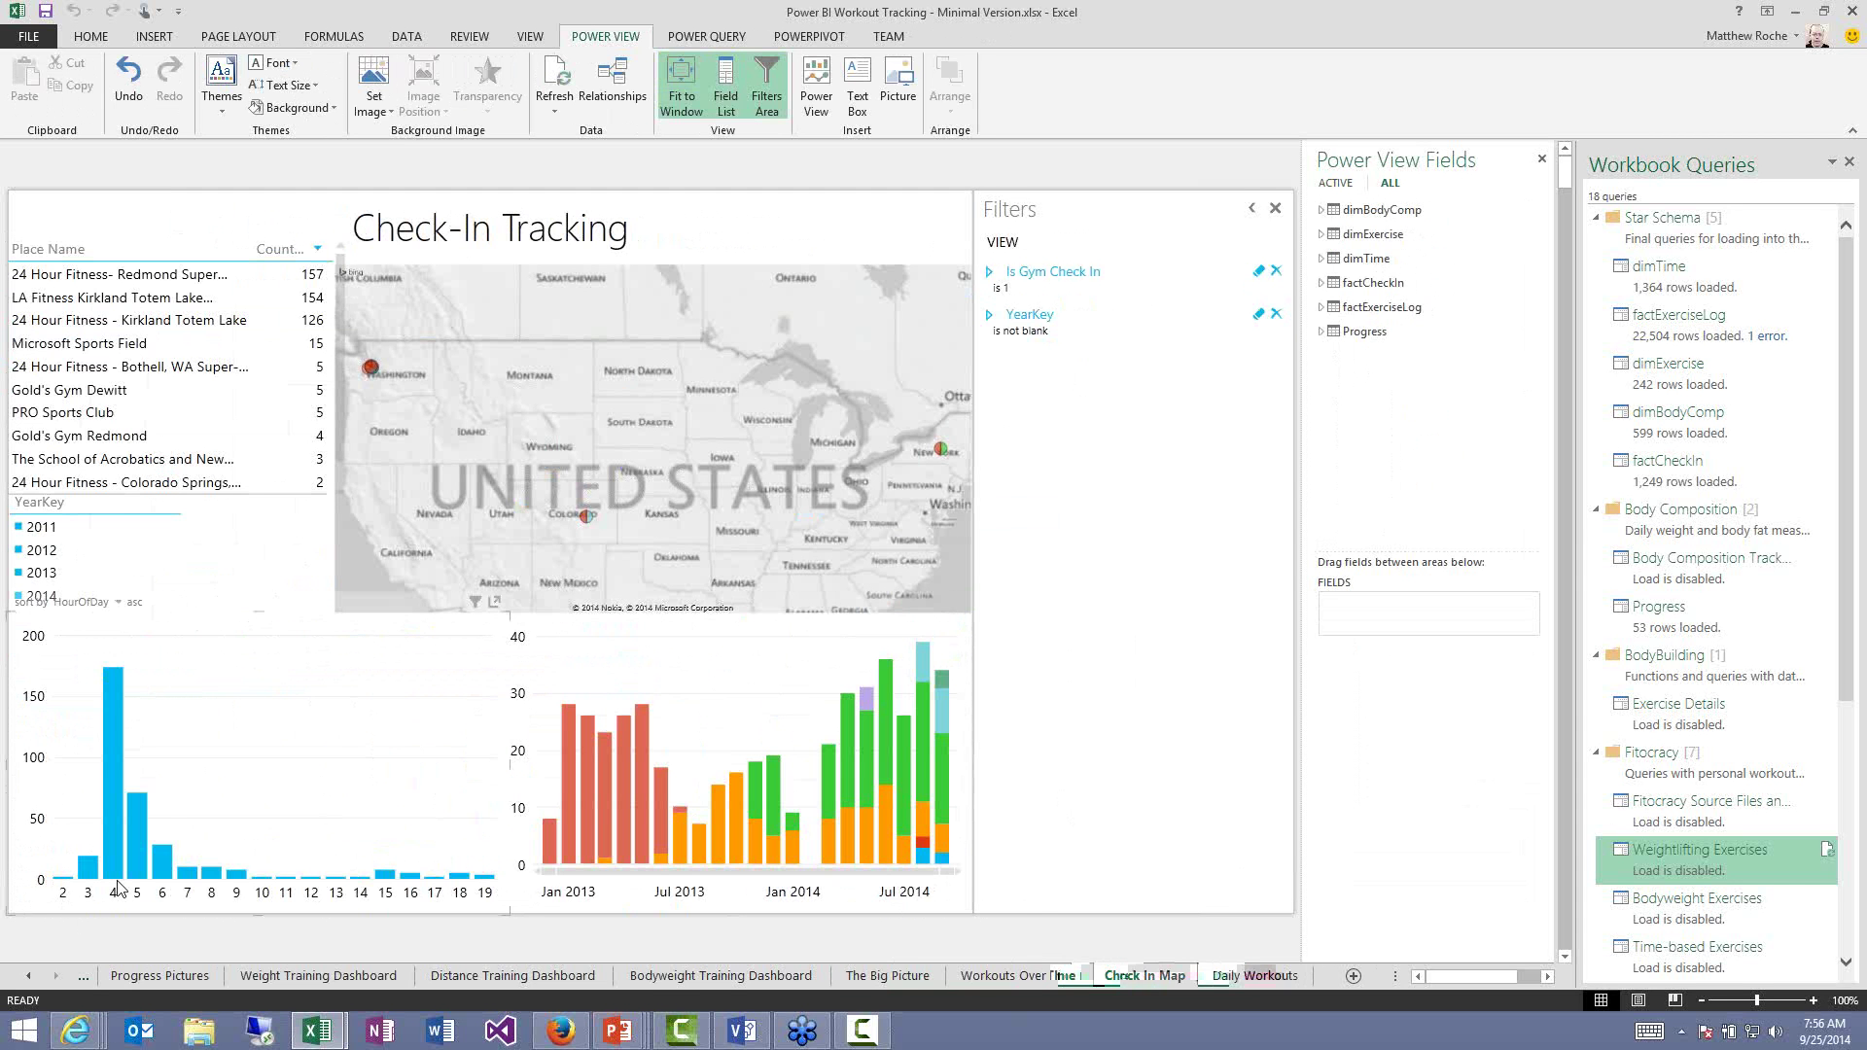
mouse_move(132, 874)
mouse_move(113, 836)
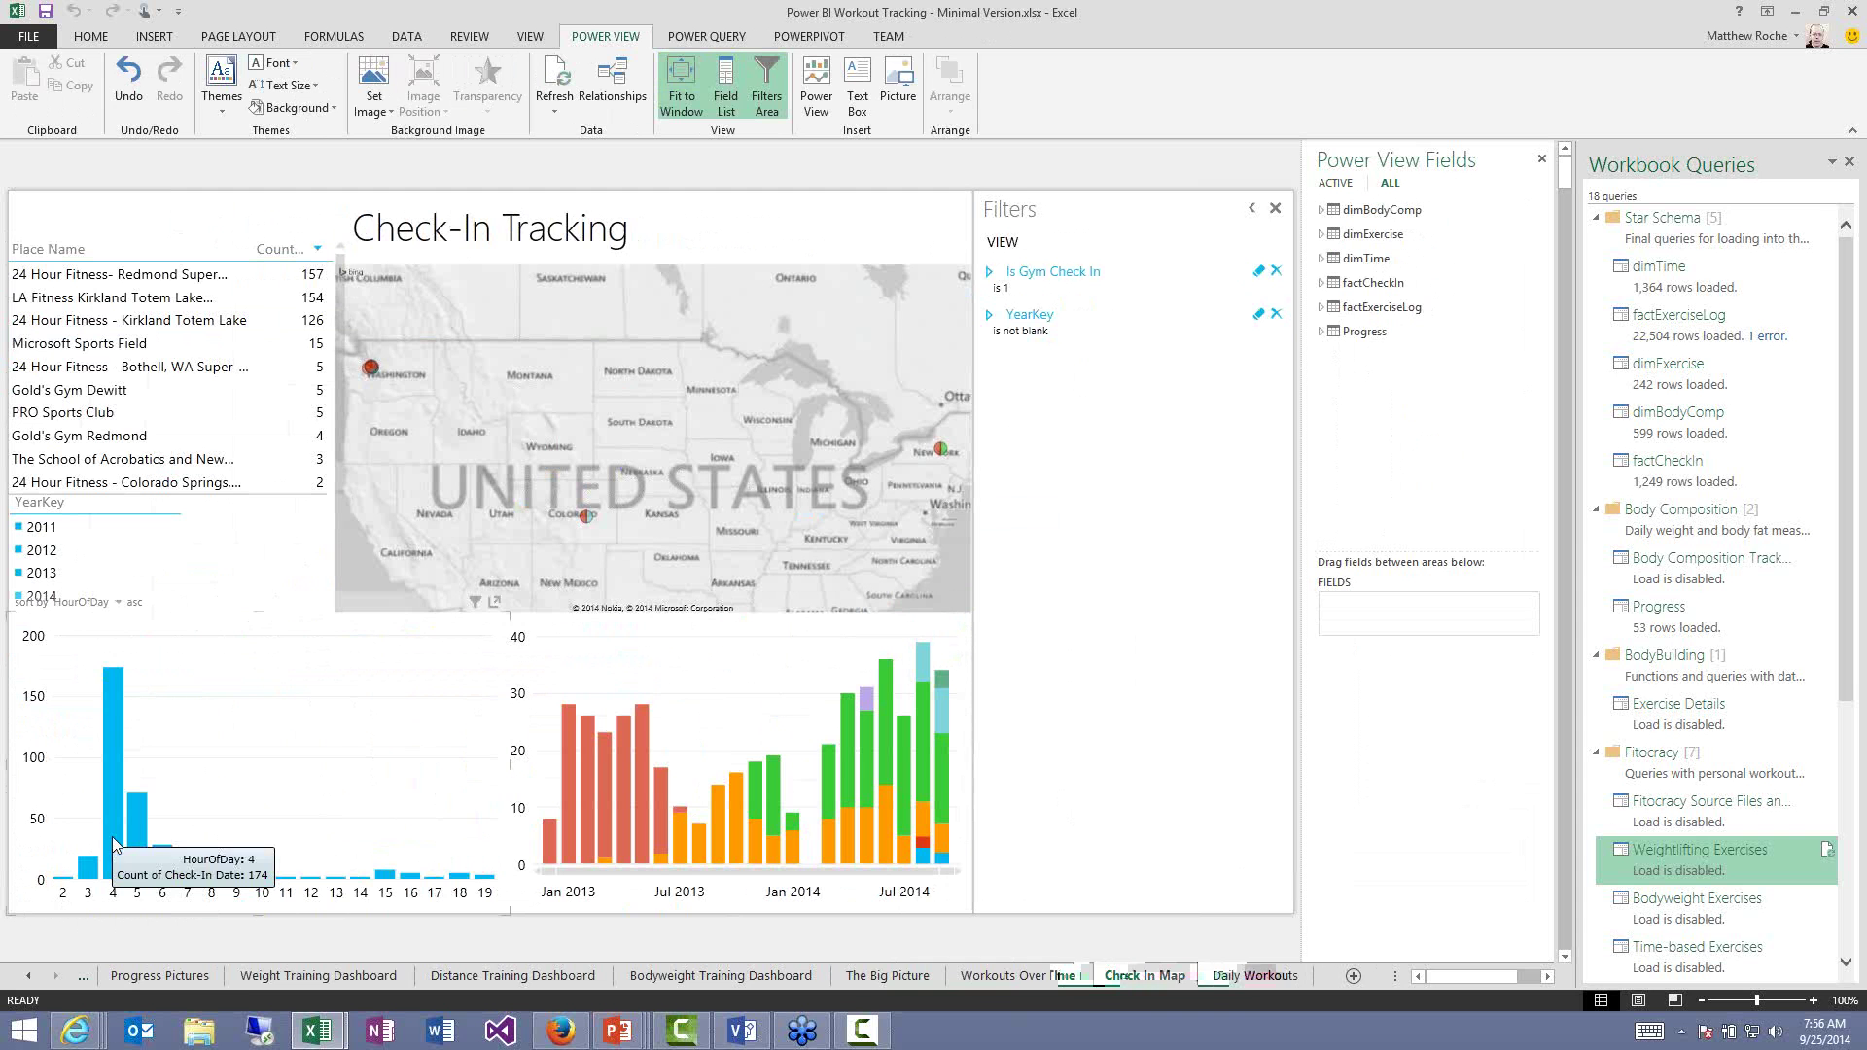
click(40, 597)
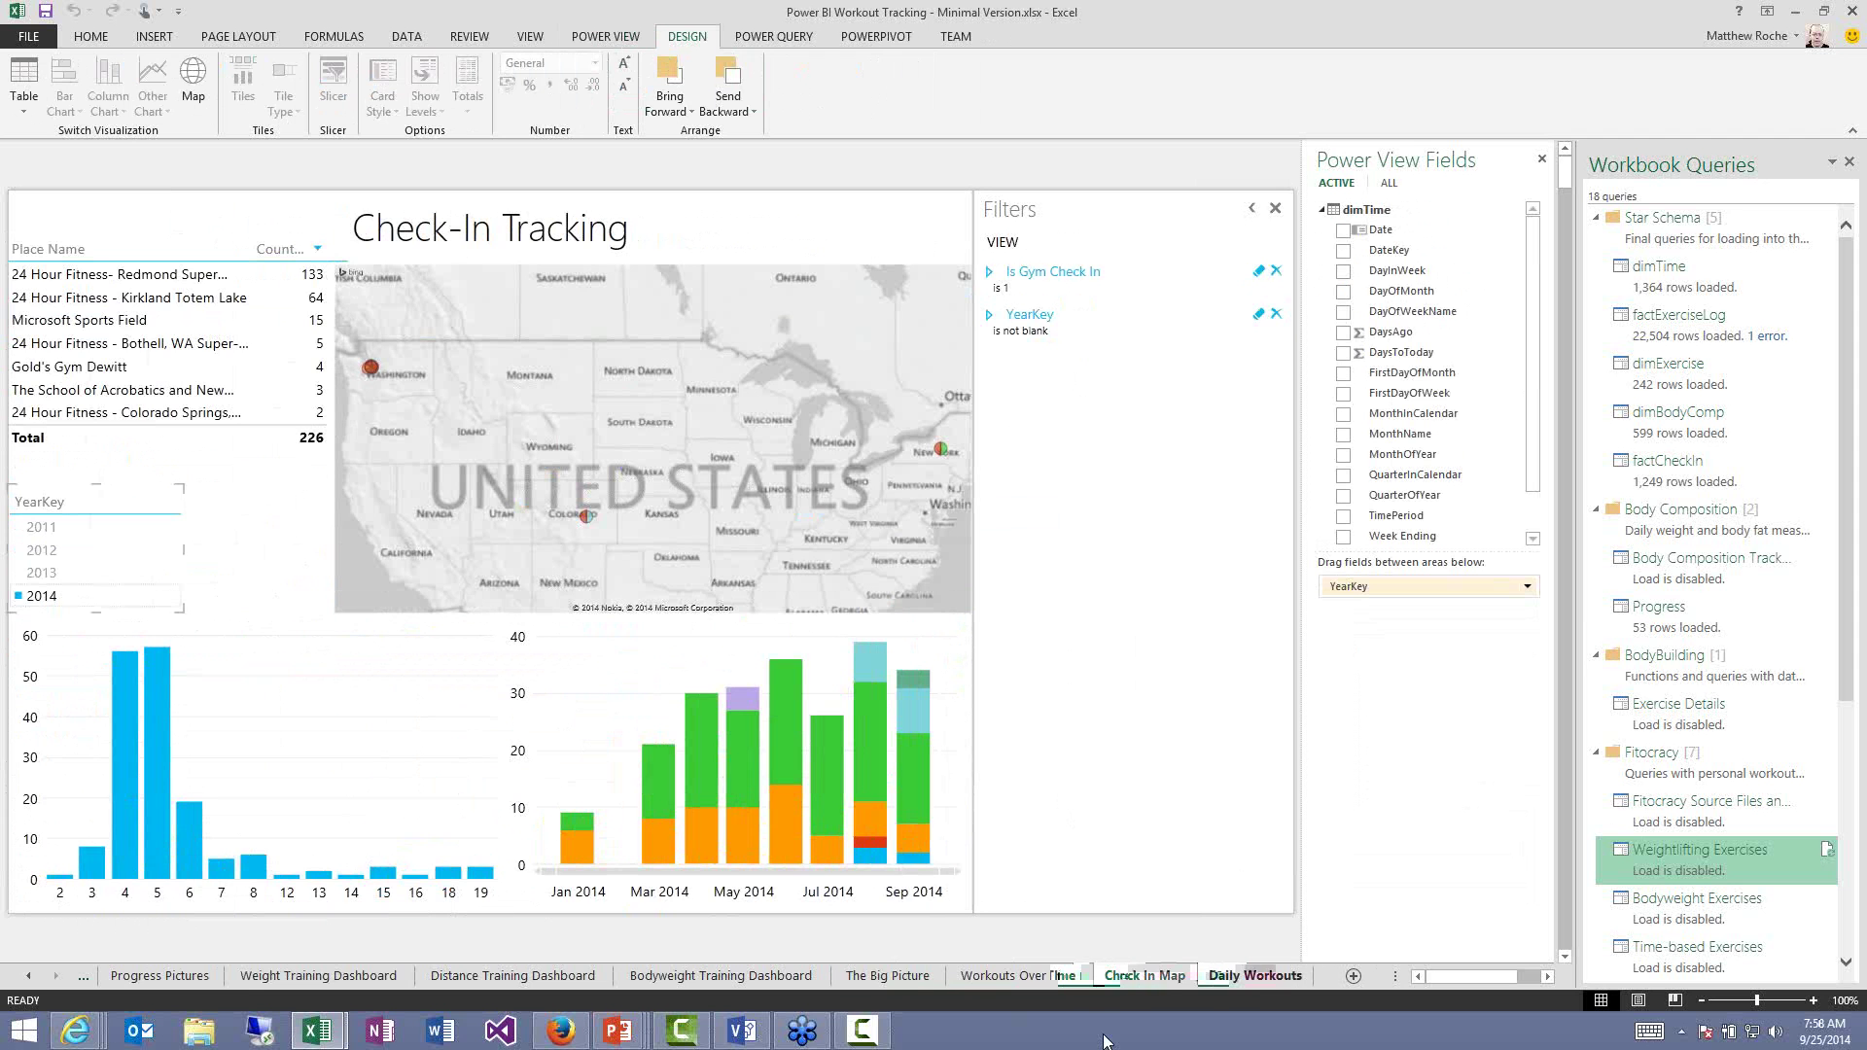
Open the Daily Workouts sheet and highlight individual days in the points chart, including 9/24/2014 and 9/25/2014, to review their activities.
key(ctrl+Page_Down)
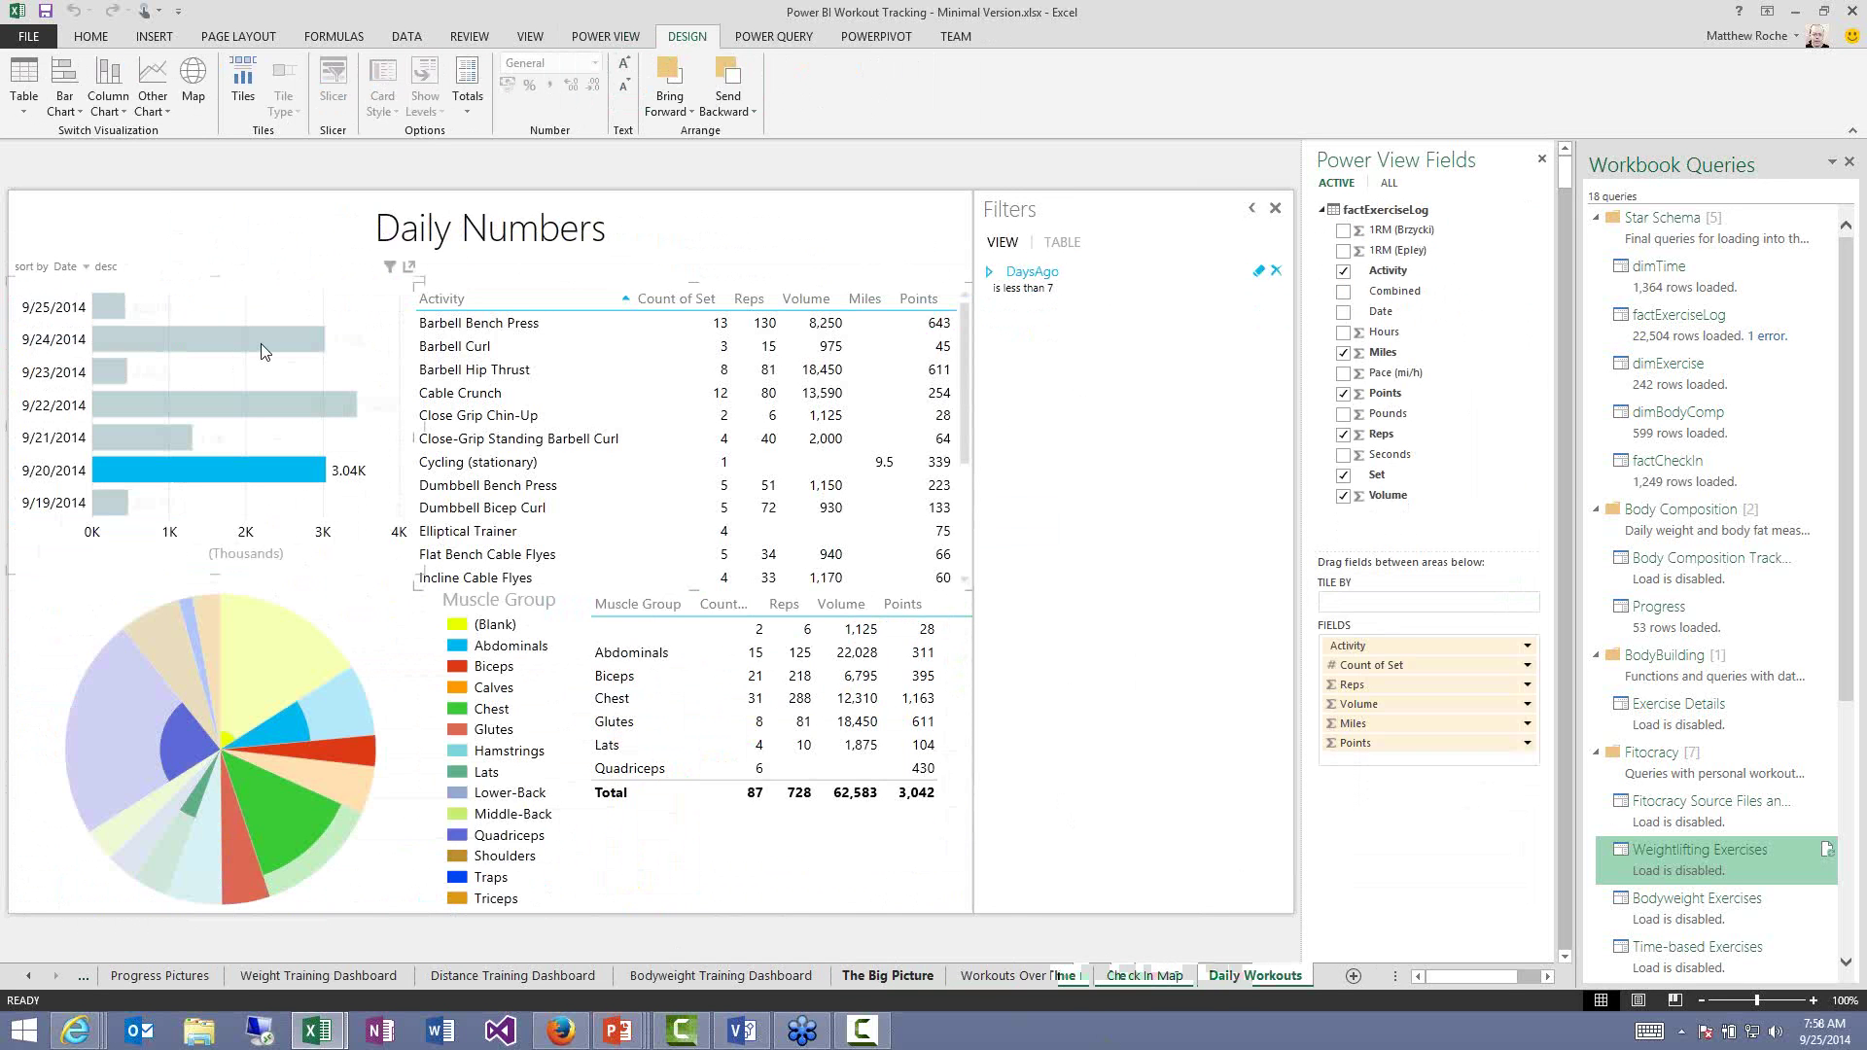
click(295, 332)
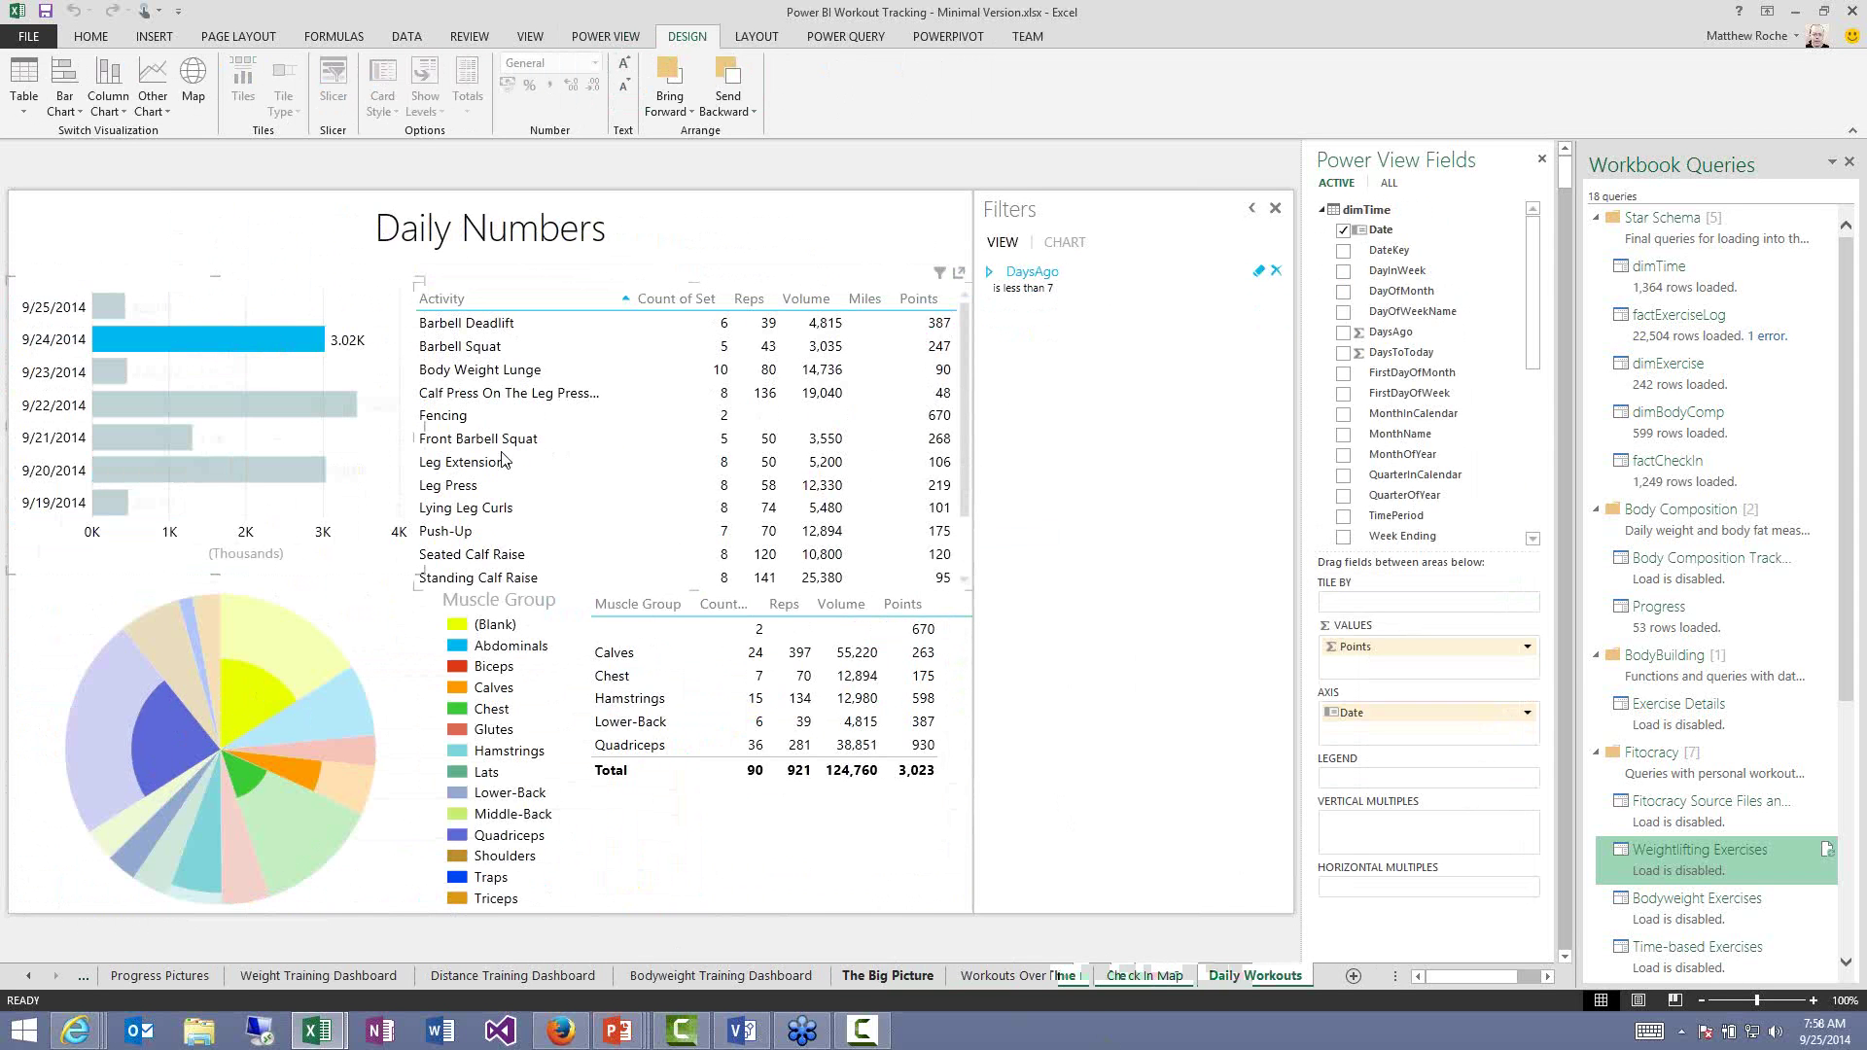
scroll(544, 486, down, 1)
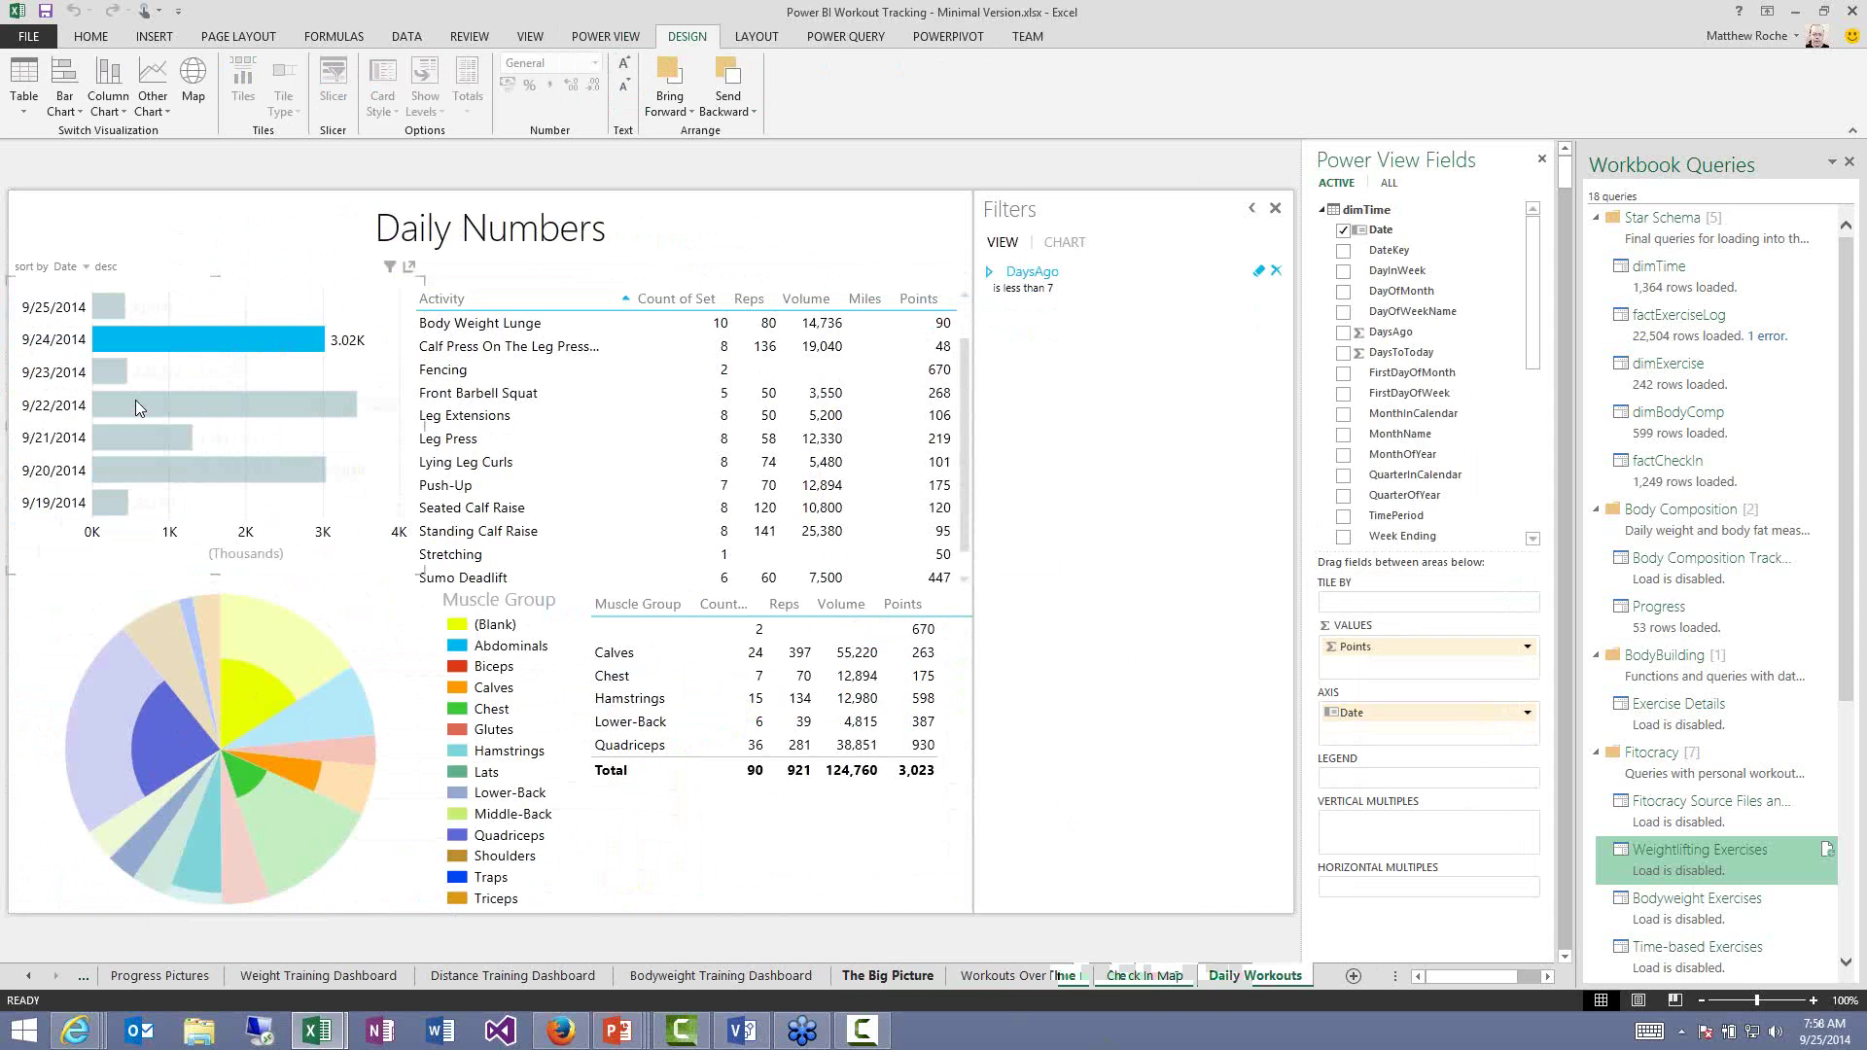
mouse_move(110, 387)
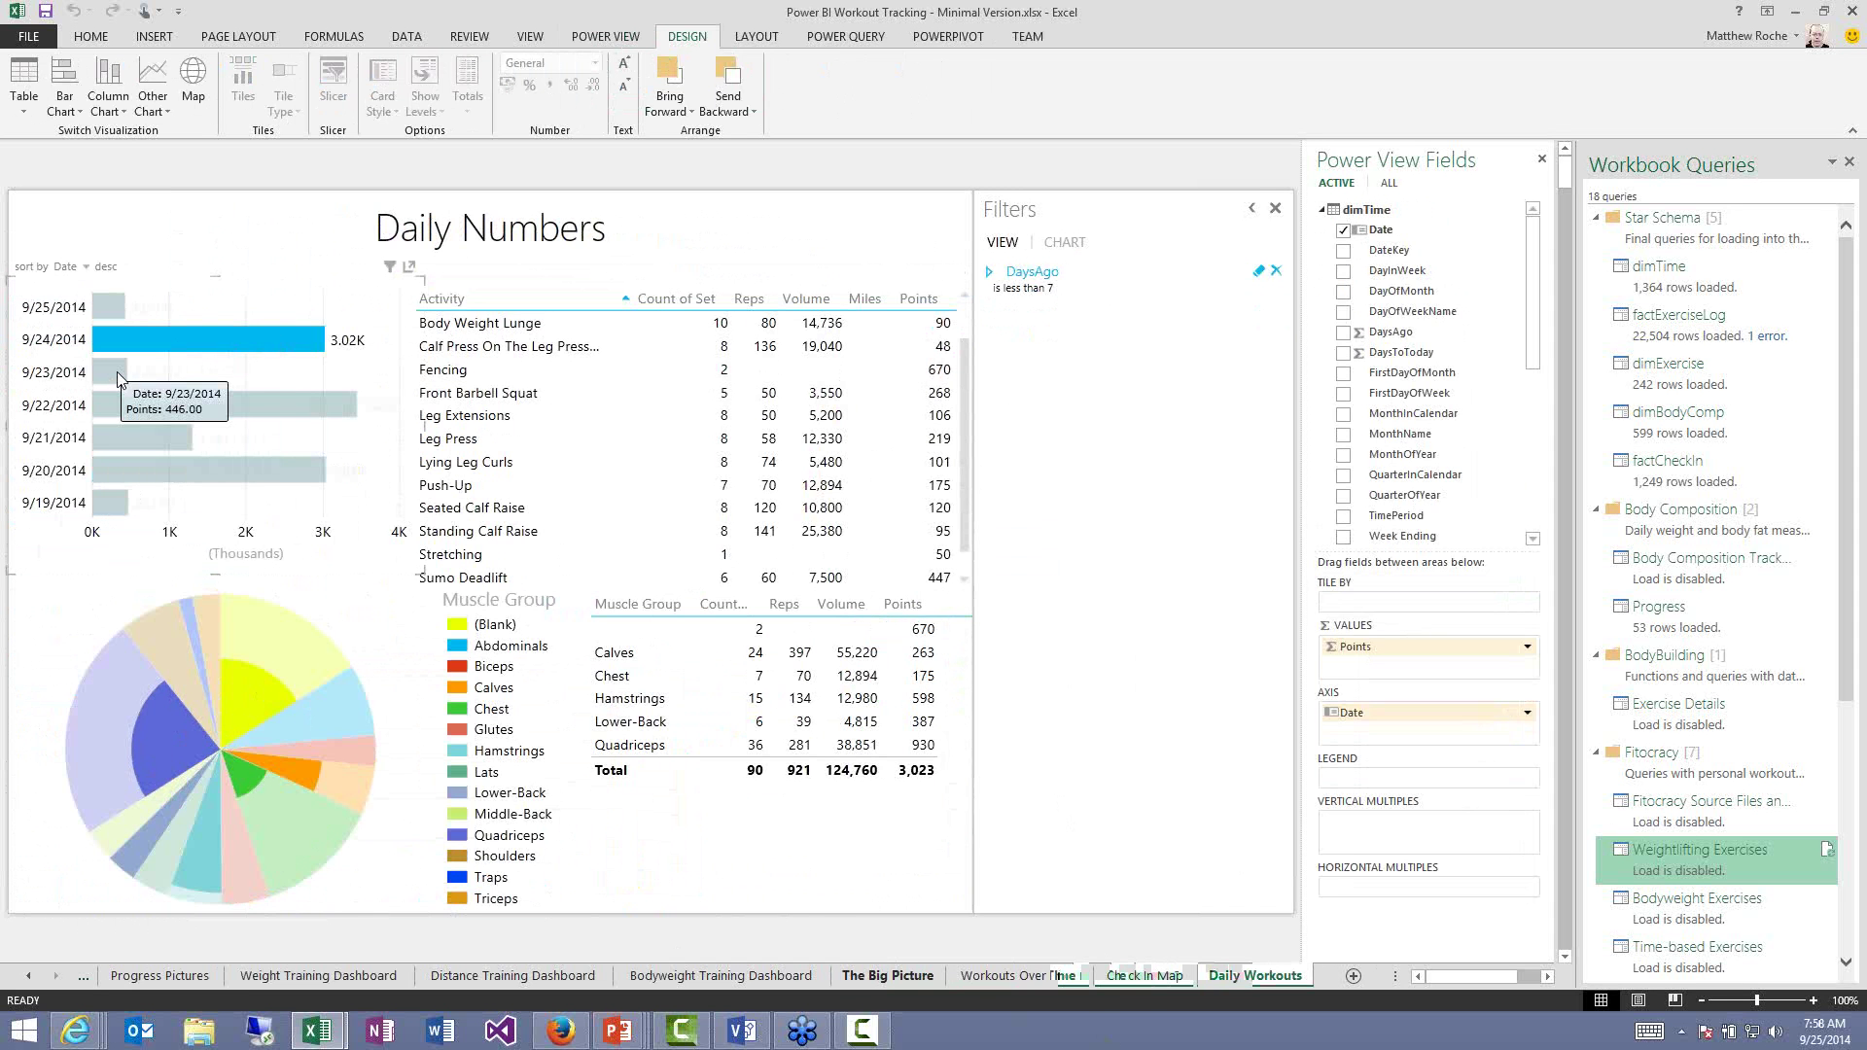
click(121, 378)
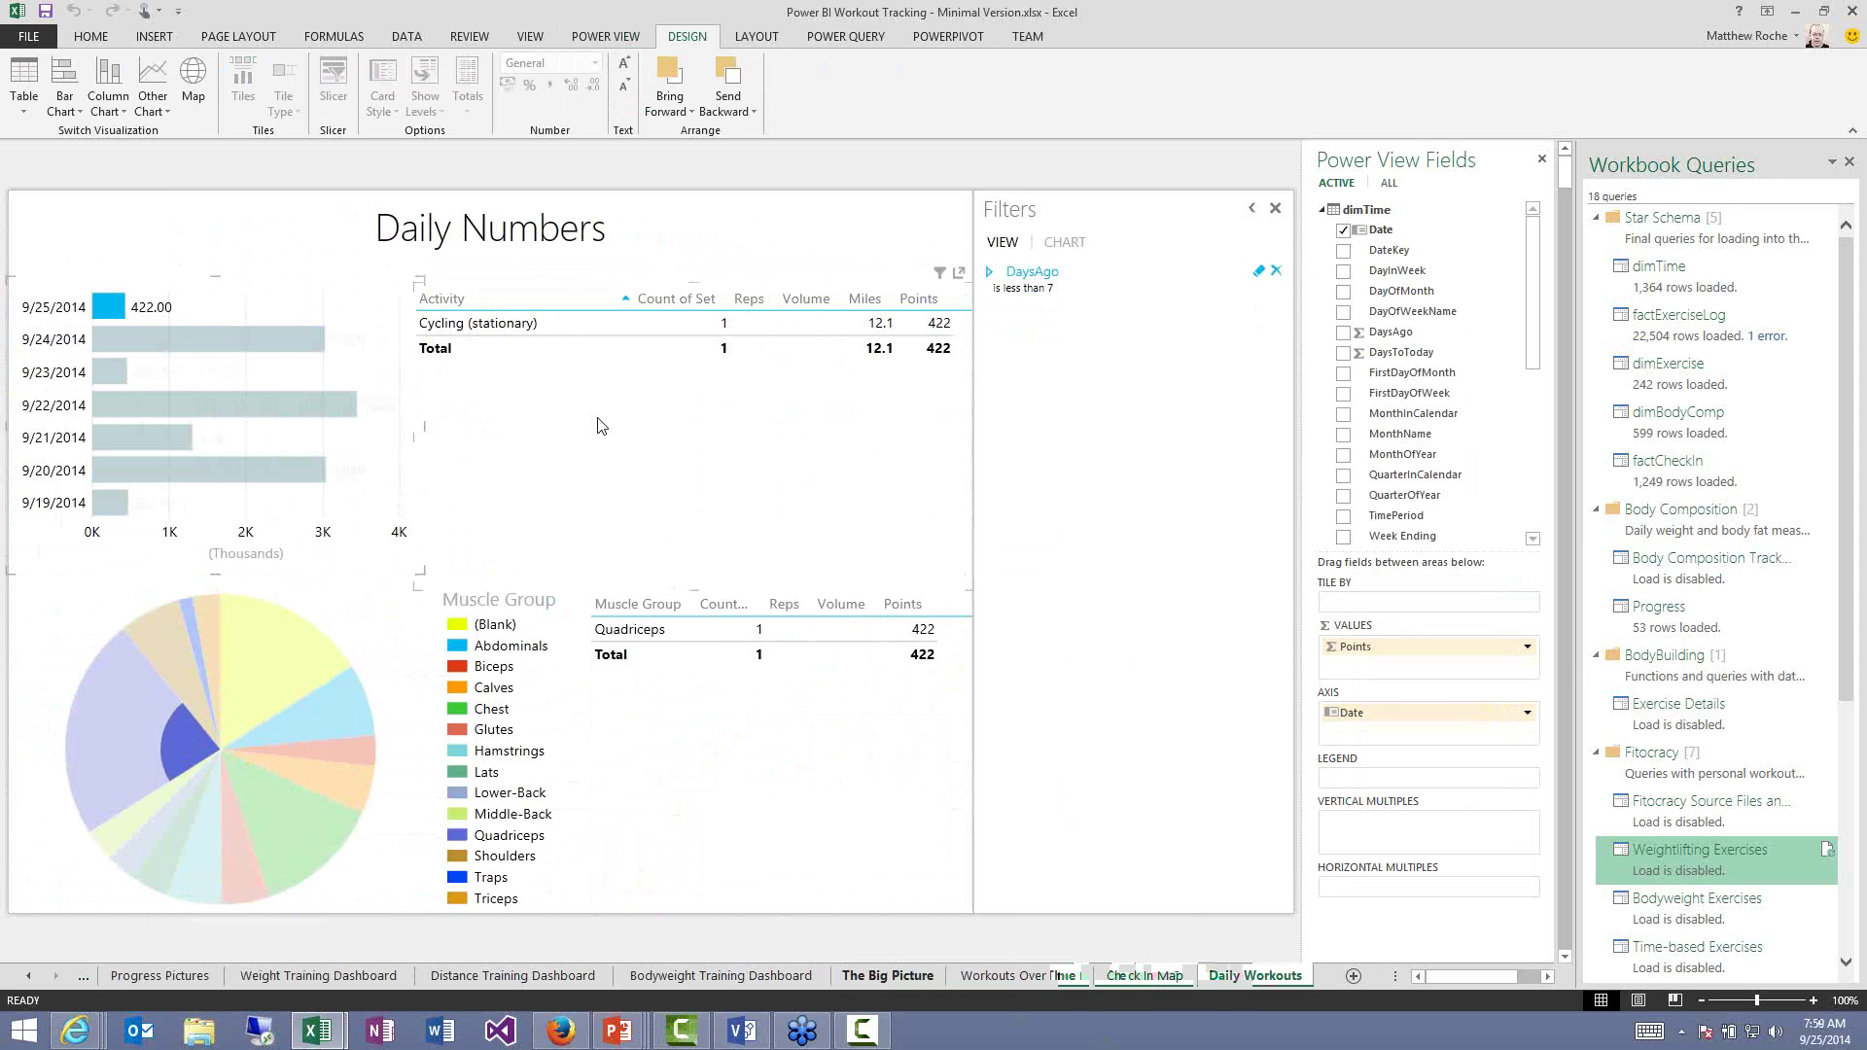
Switch to the Power BI Fitness Tracking slide show in PowerPoint and advance past the Demo slide.
key(alt+Tab)
key(alt+Tab)
key(alt+Tab)
key(alt+Tab)
key(alt+Tab)
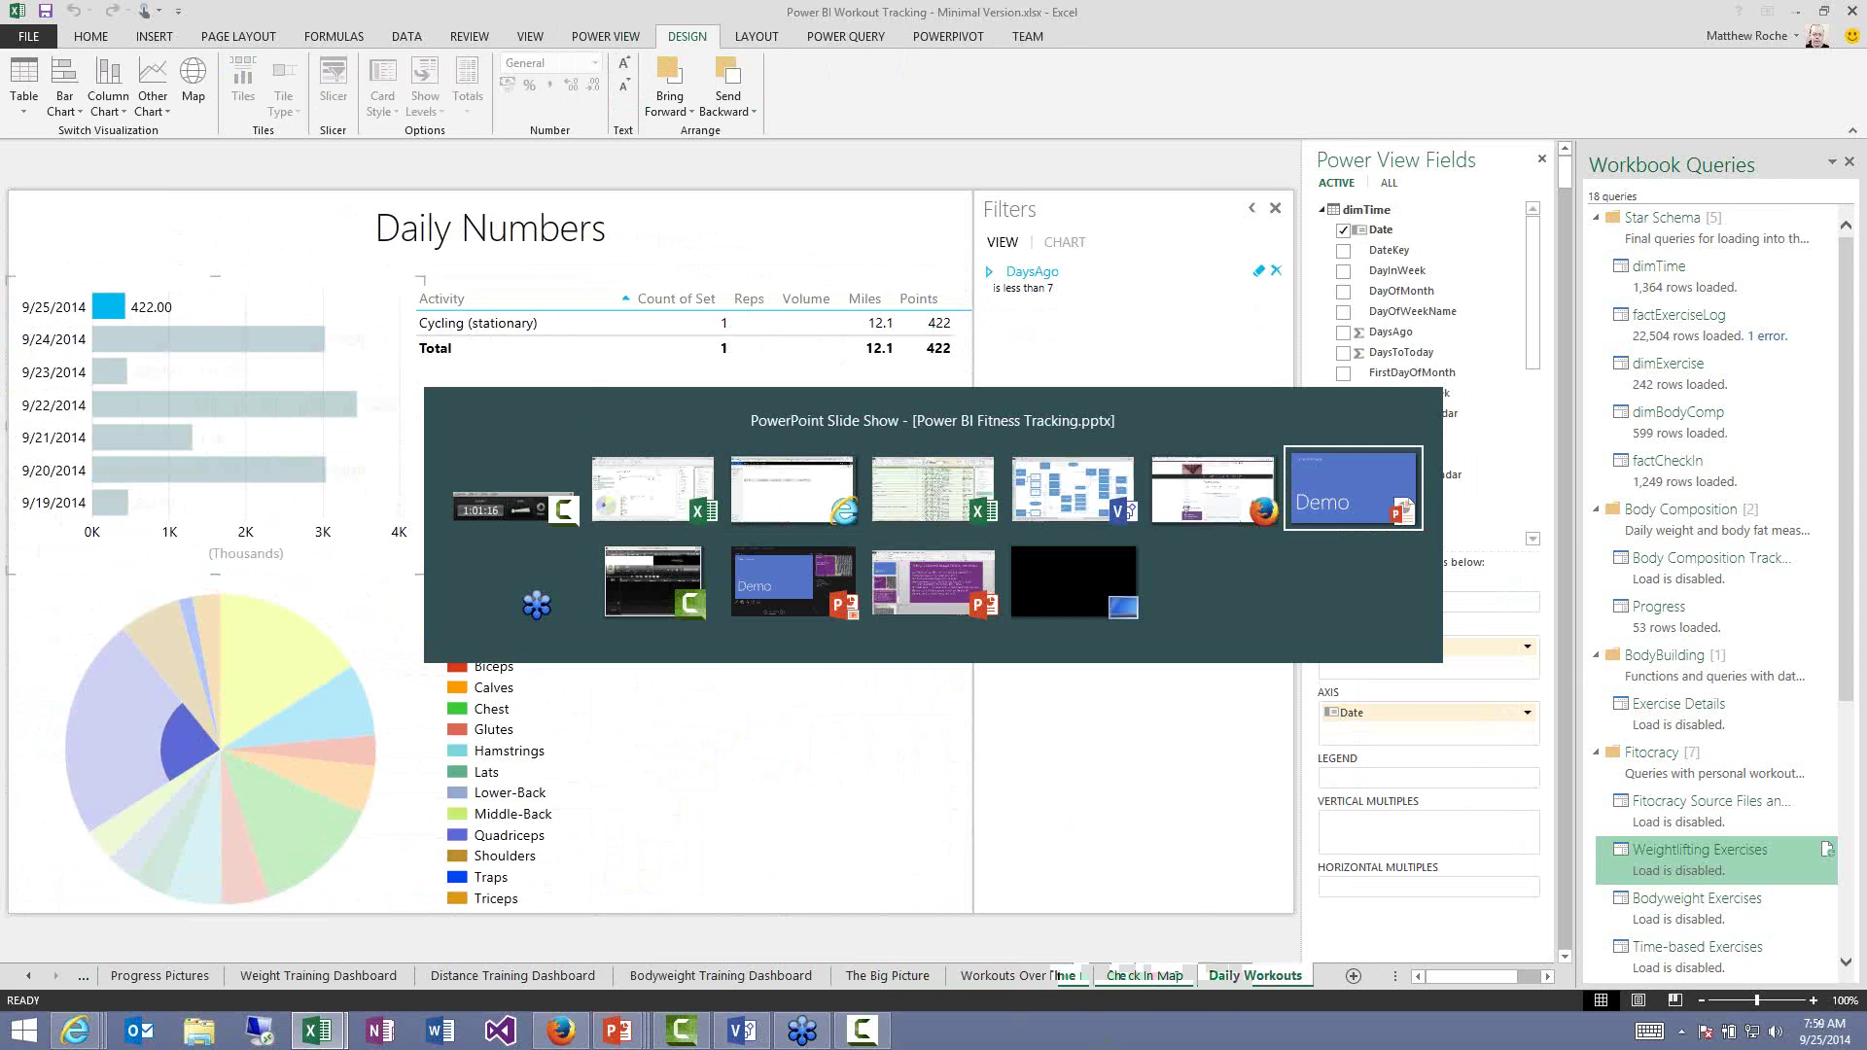
key(Right)
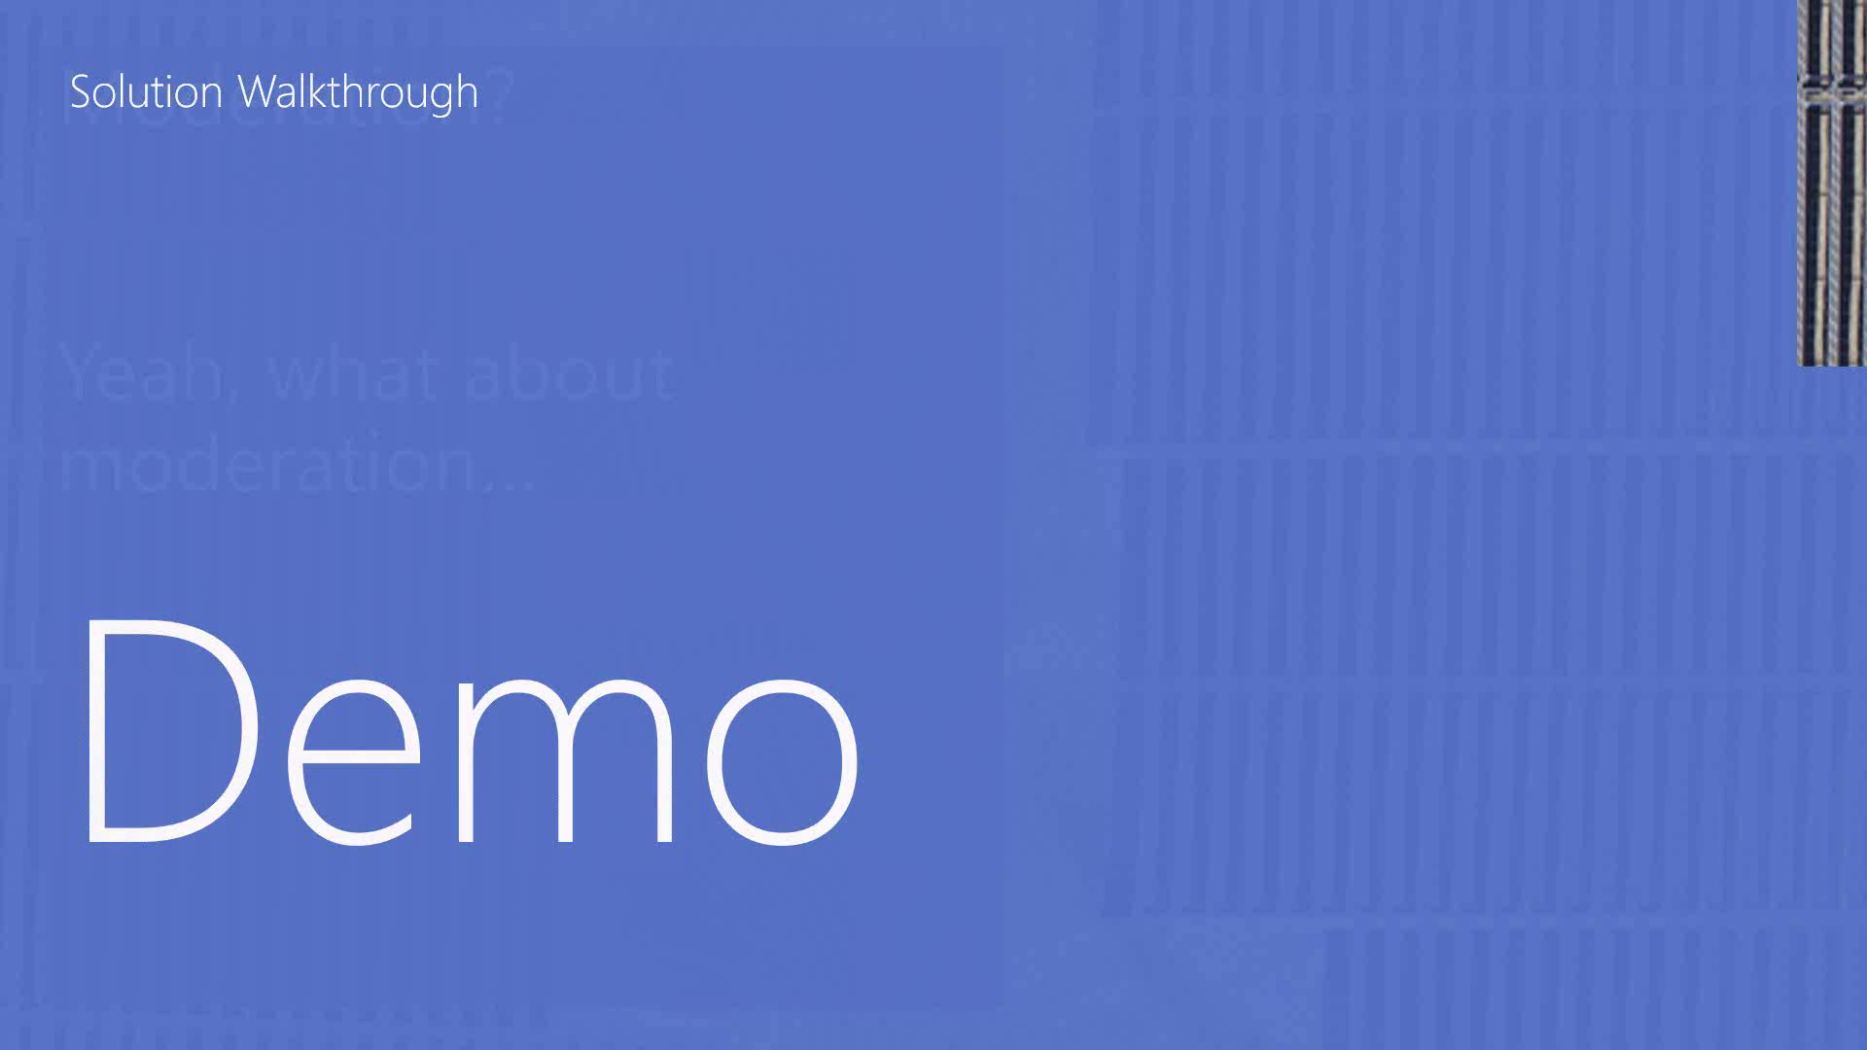
Switch to the browser and show the public Power BI Fitness folder on OneDrive.
key(alt+Tab)
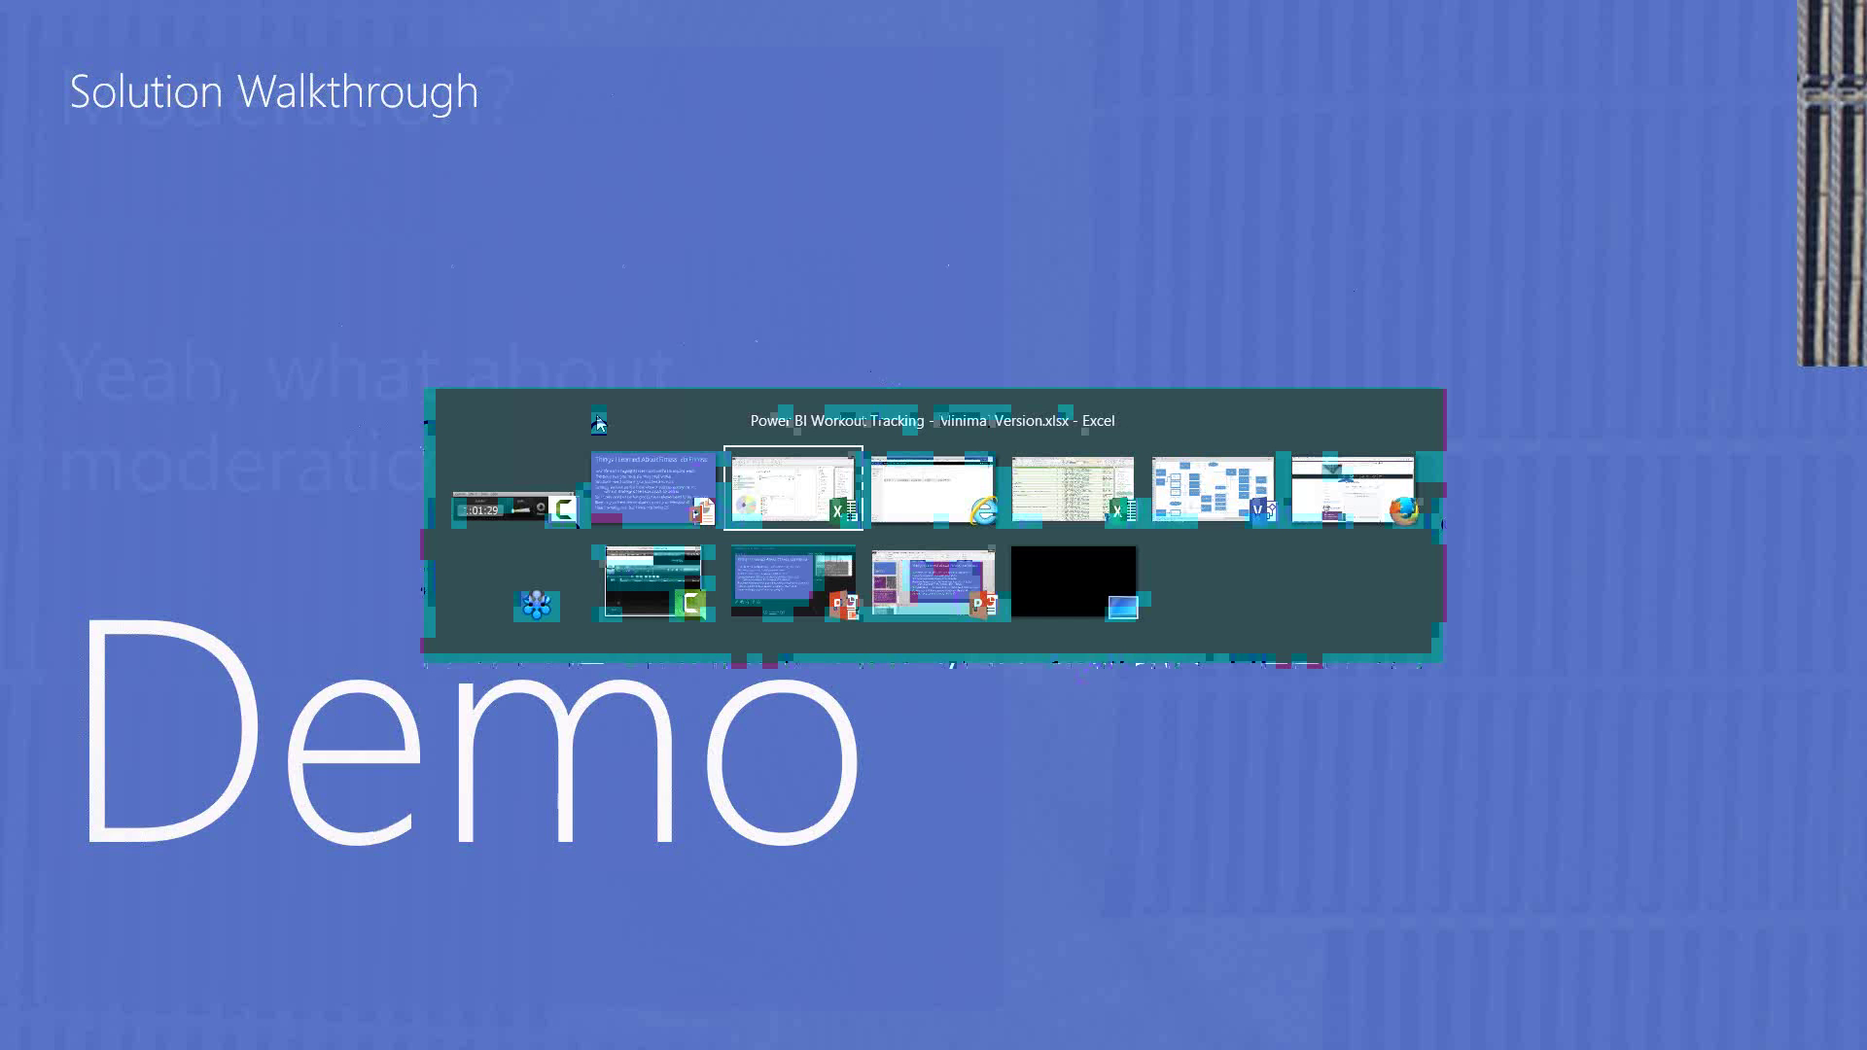
key(alt+Tab)
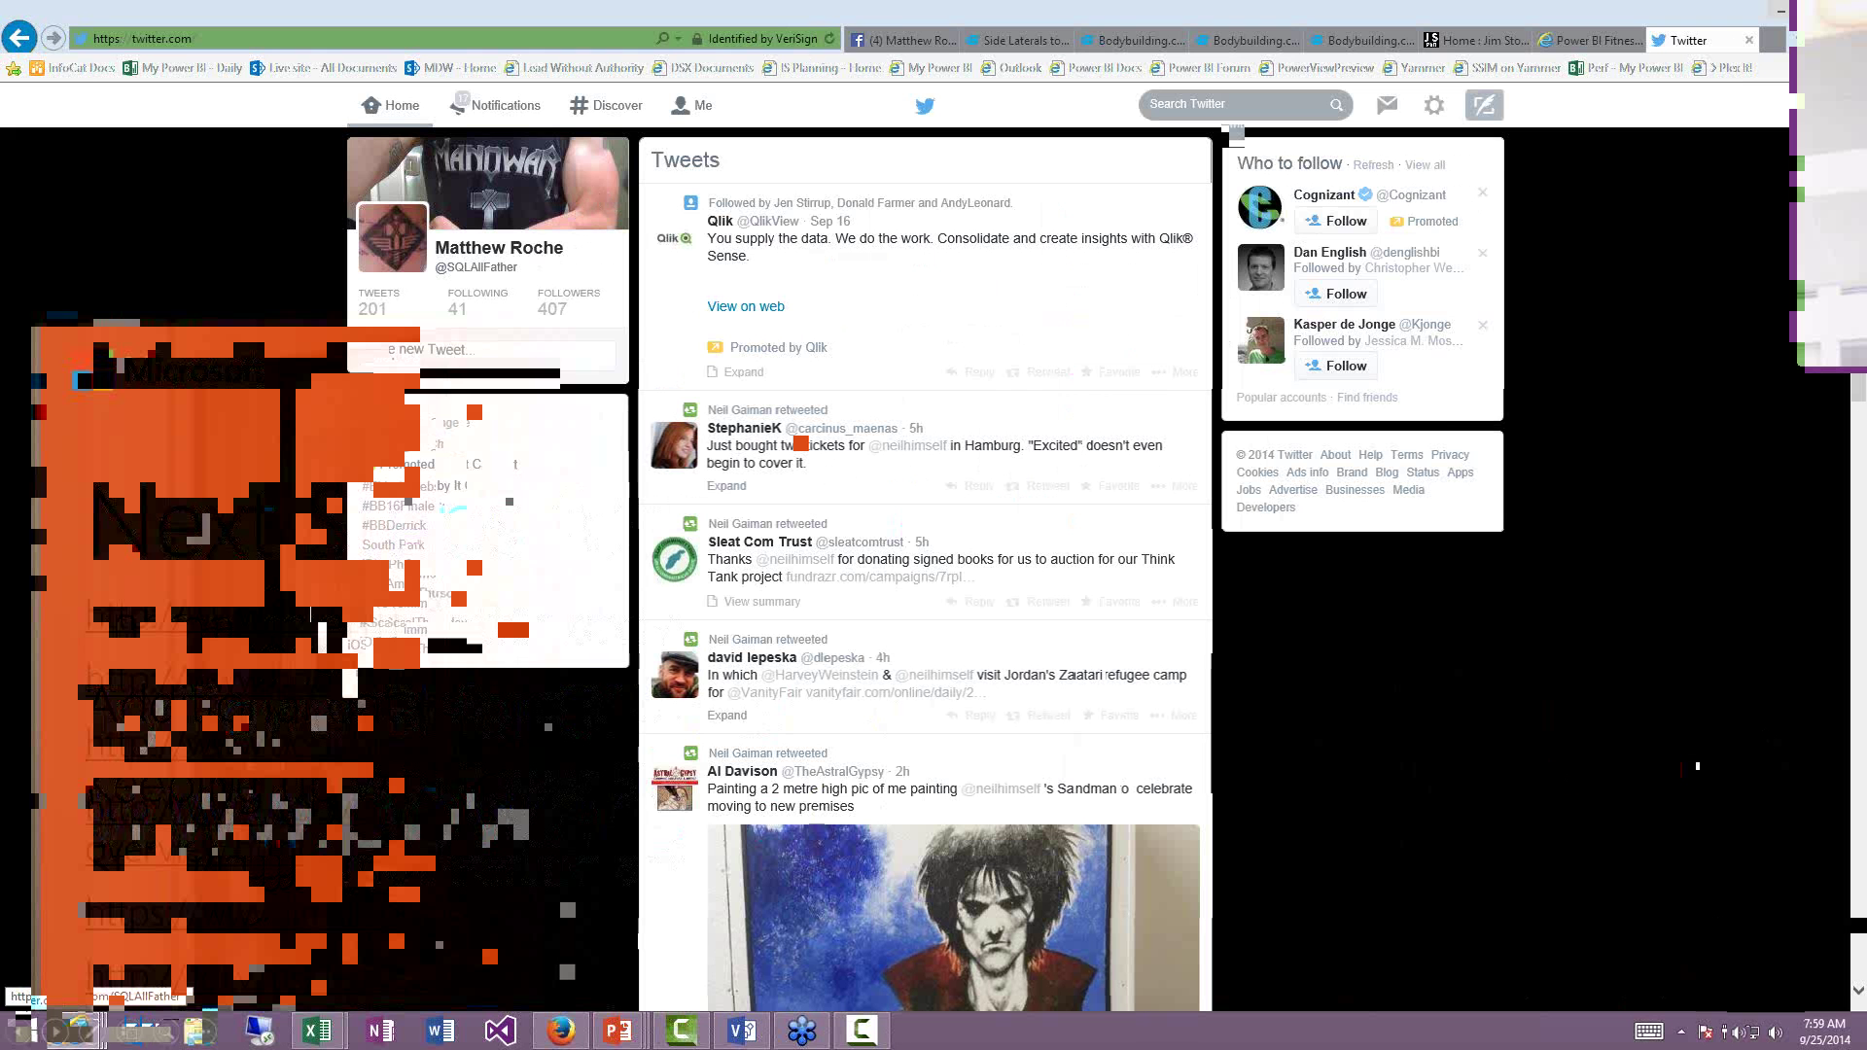
key(alt+Tab)
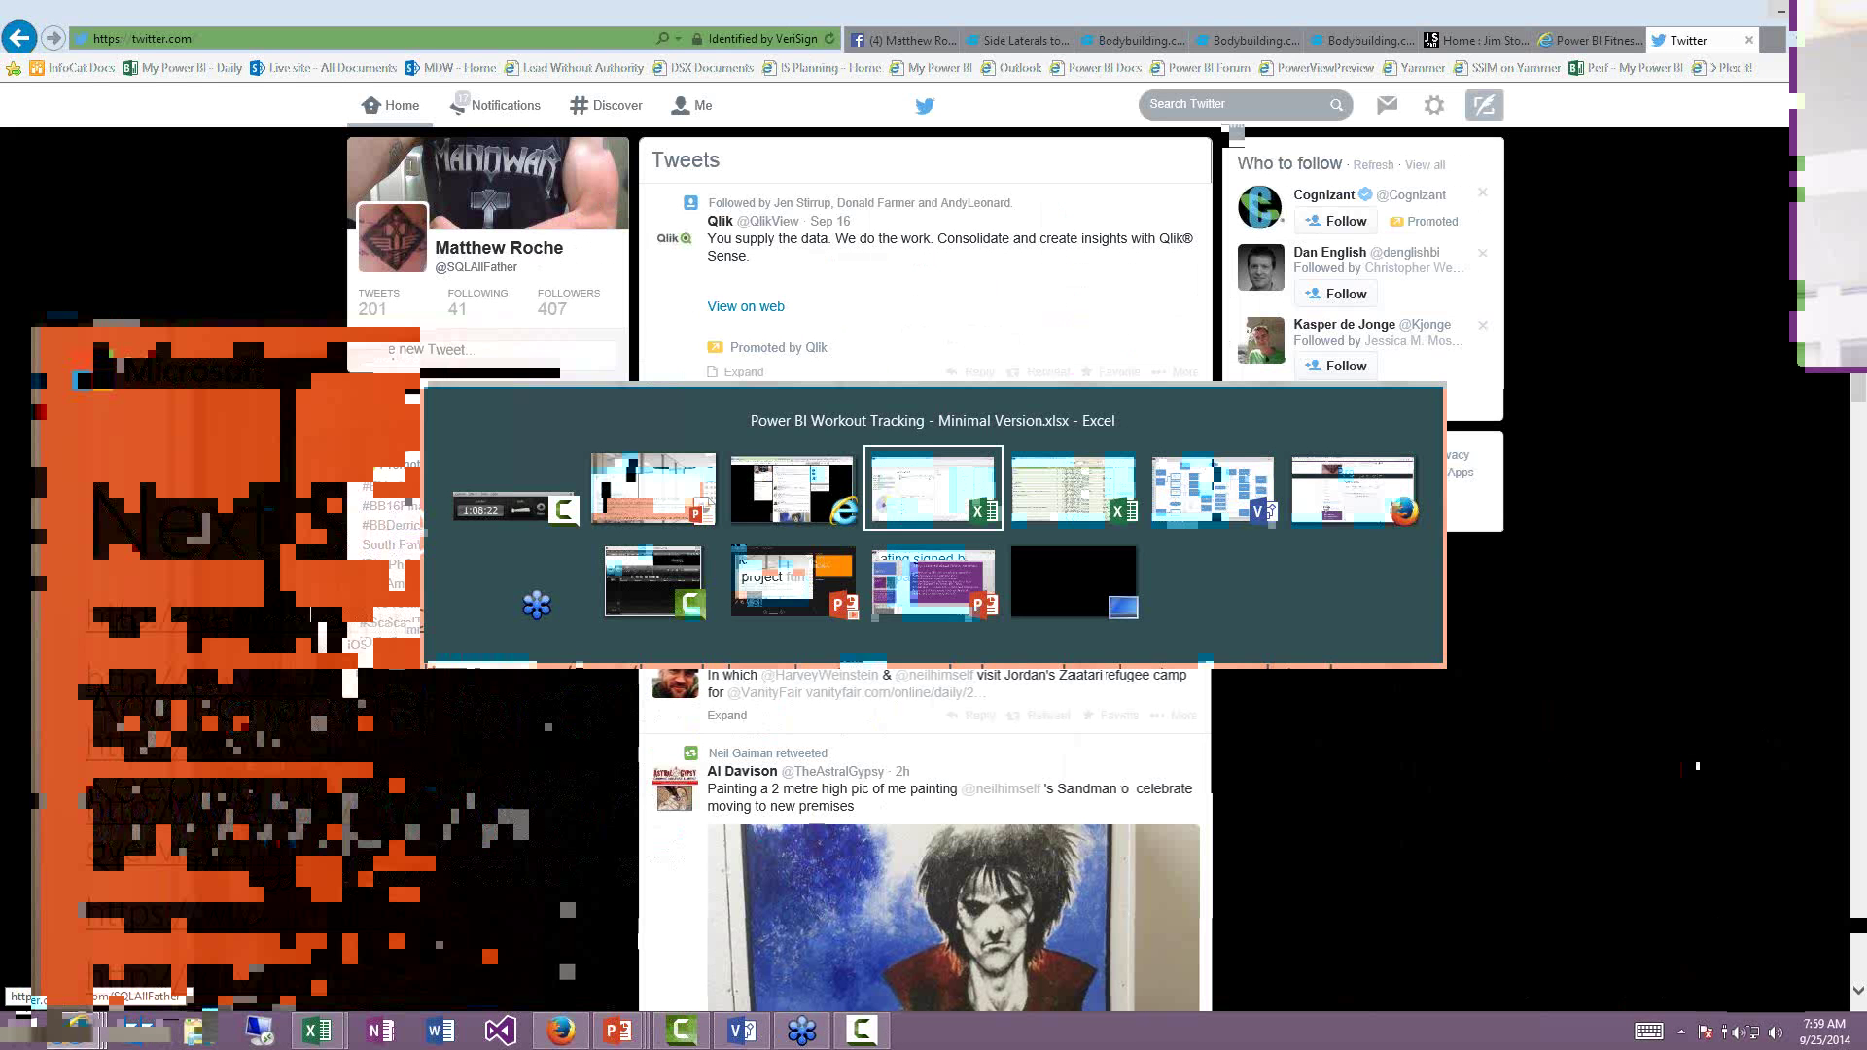
key(alt+shift+Tab)
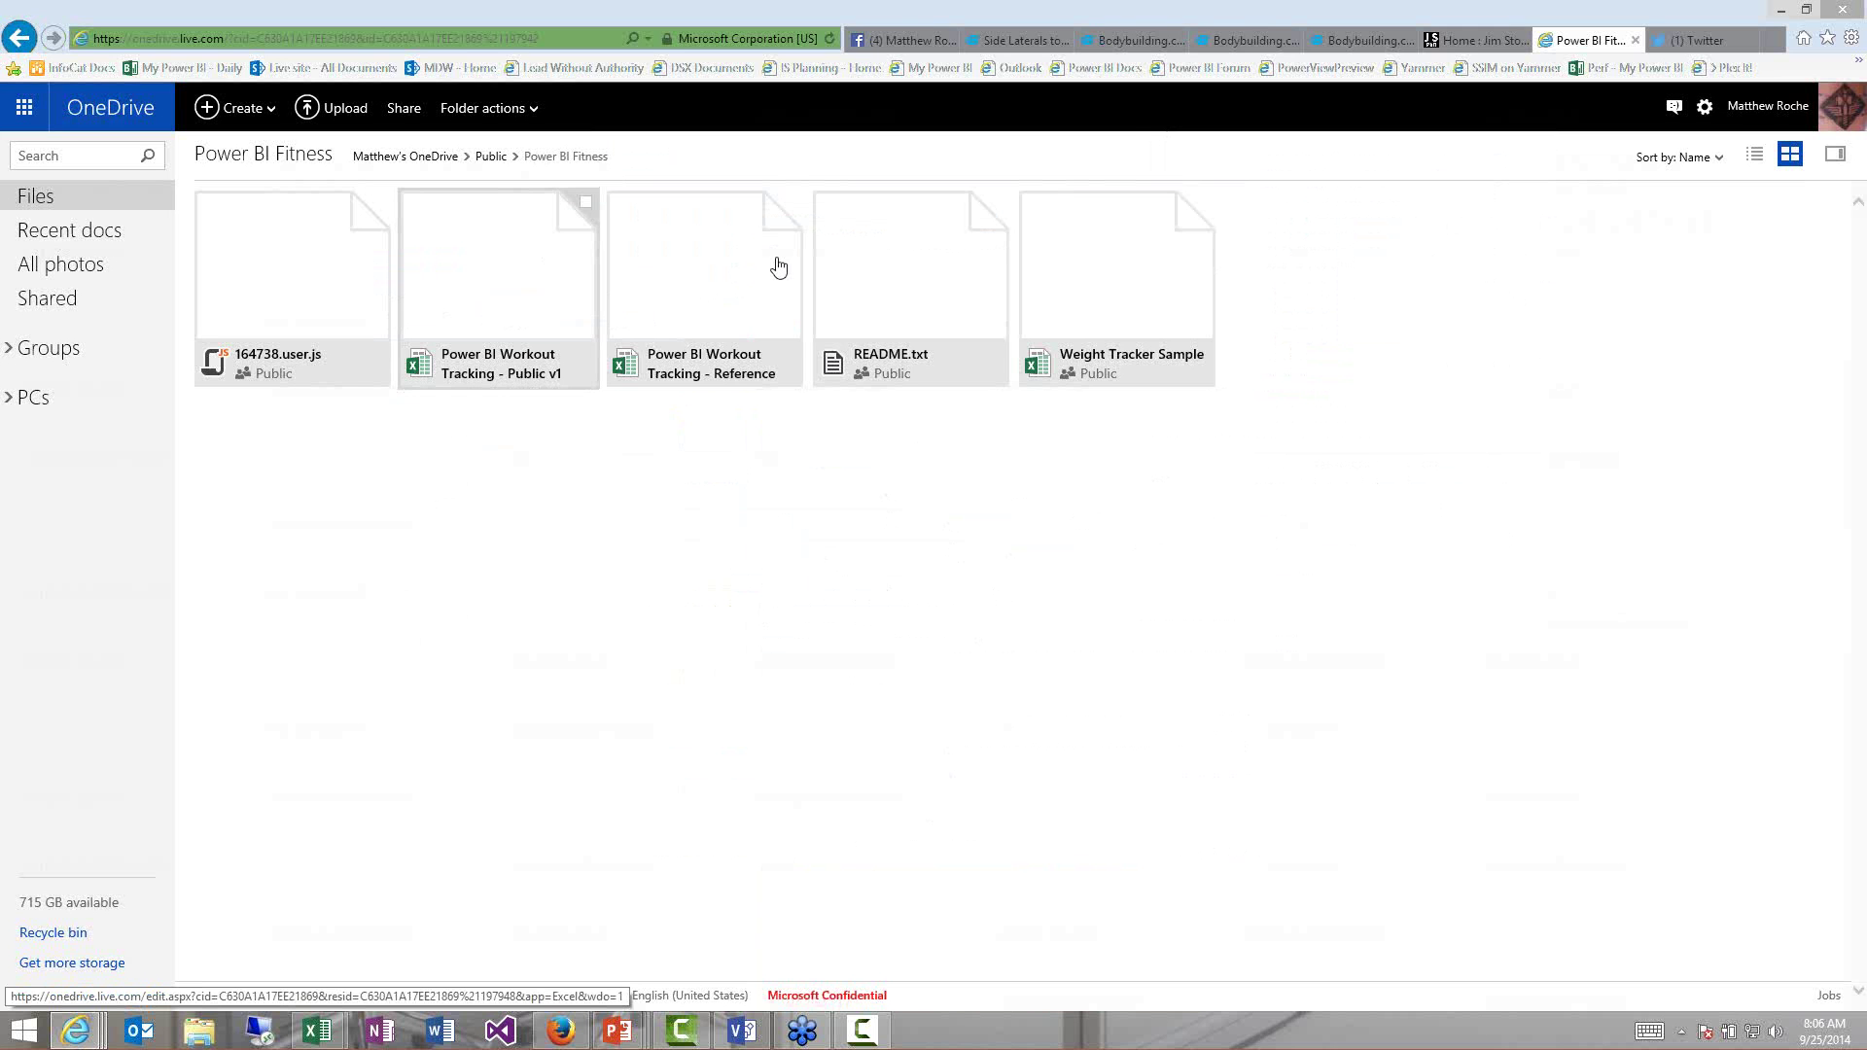
Select the two Power BI Workout Tracking workbooks with 164738.user.js, and replace that selection with Weight Tracker Sample and Power BI Workout Tracking - Public v1.
click(792, 205)
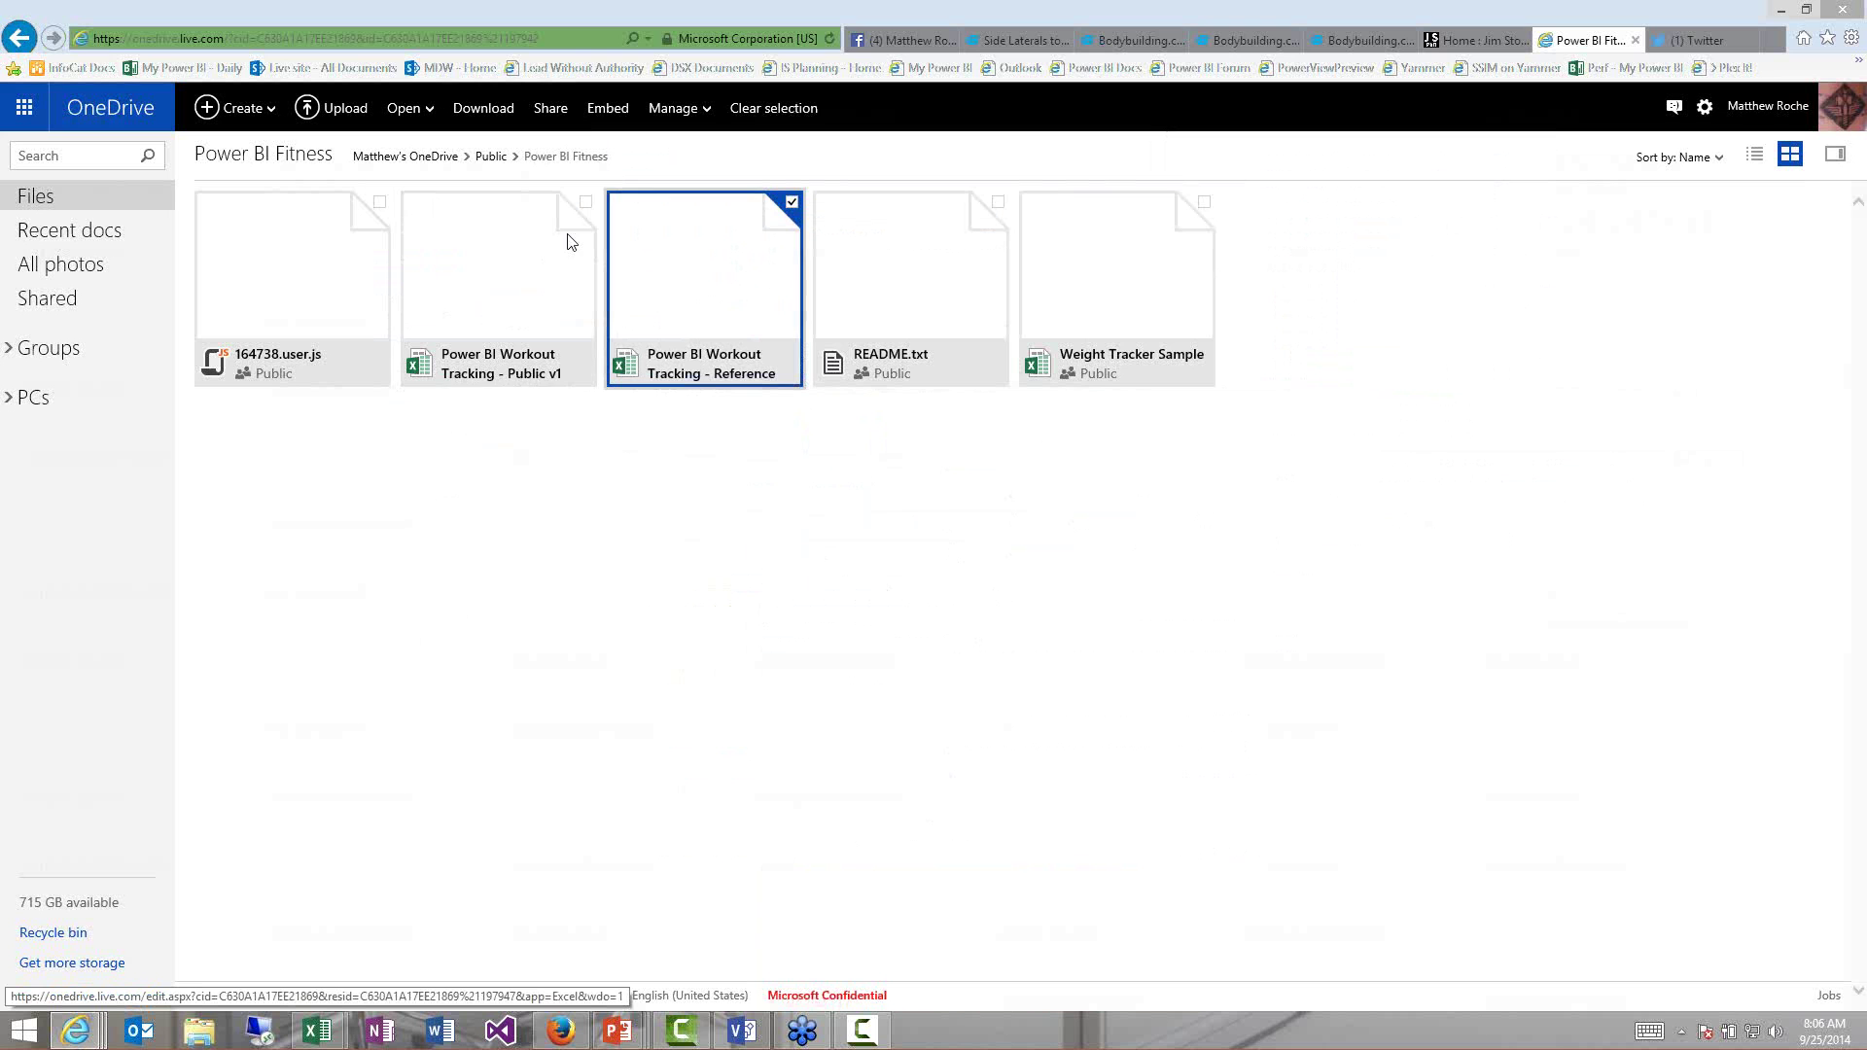
click(585, 202)
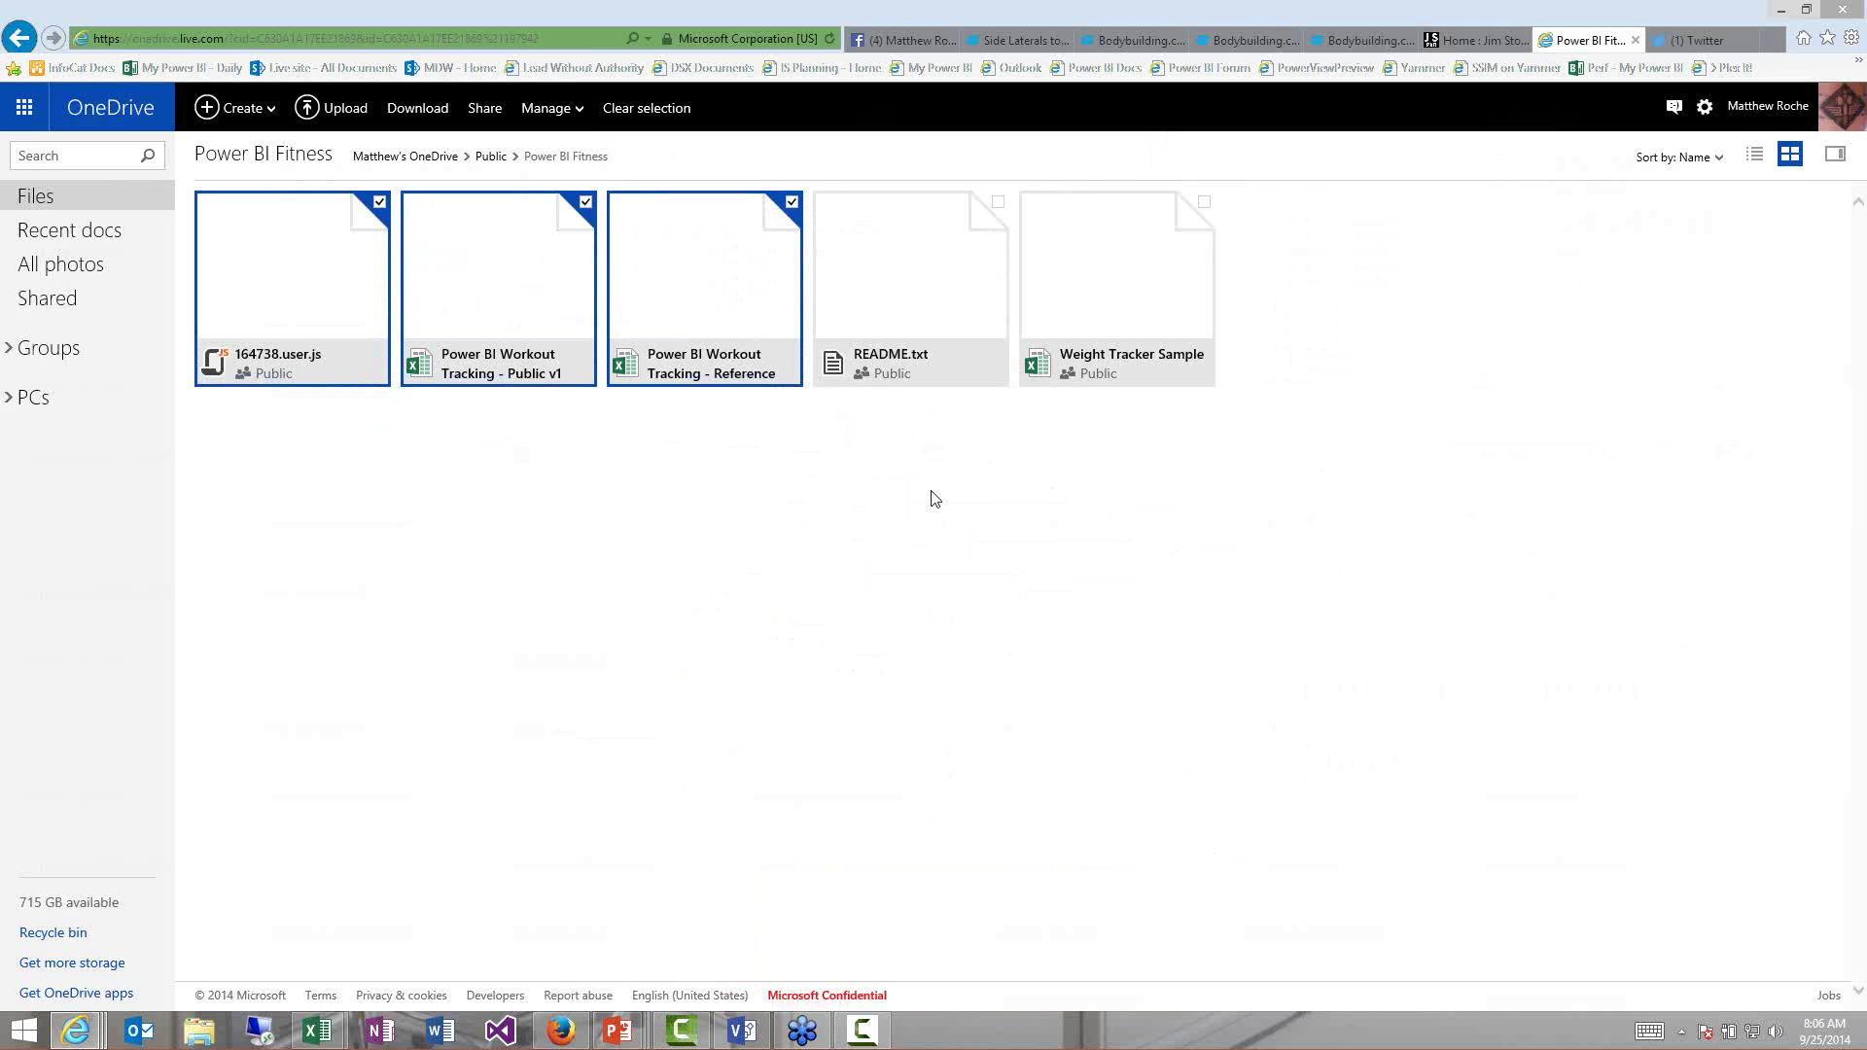
click(1261, 214)
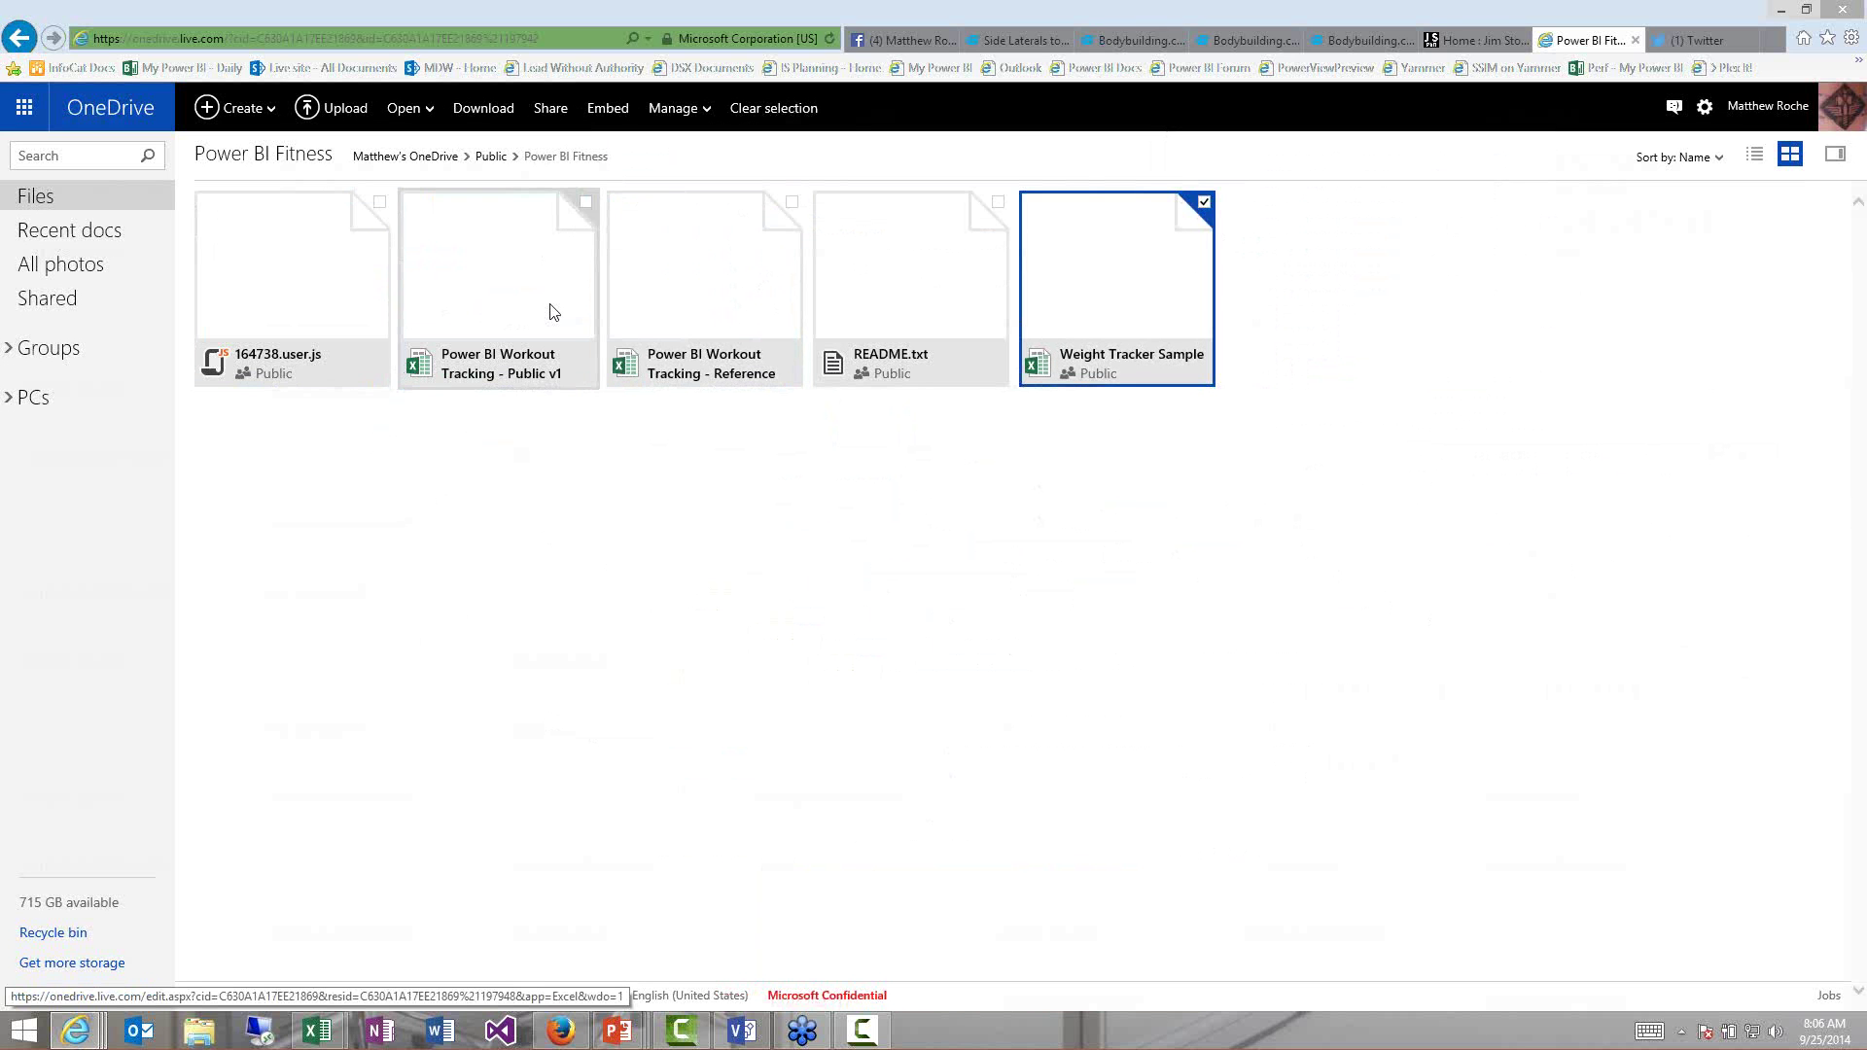
click(518, 282)
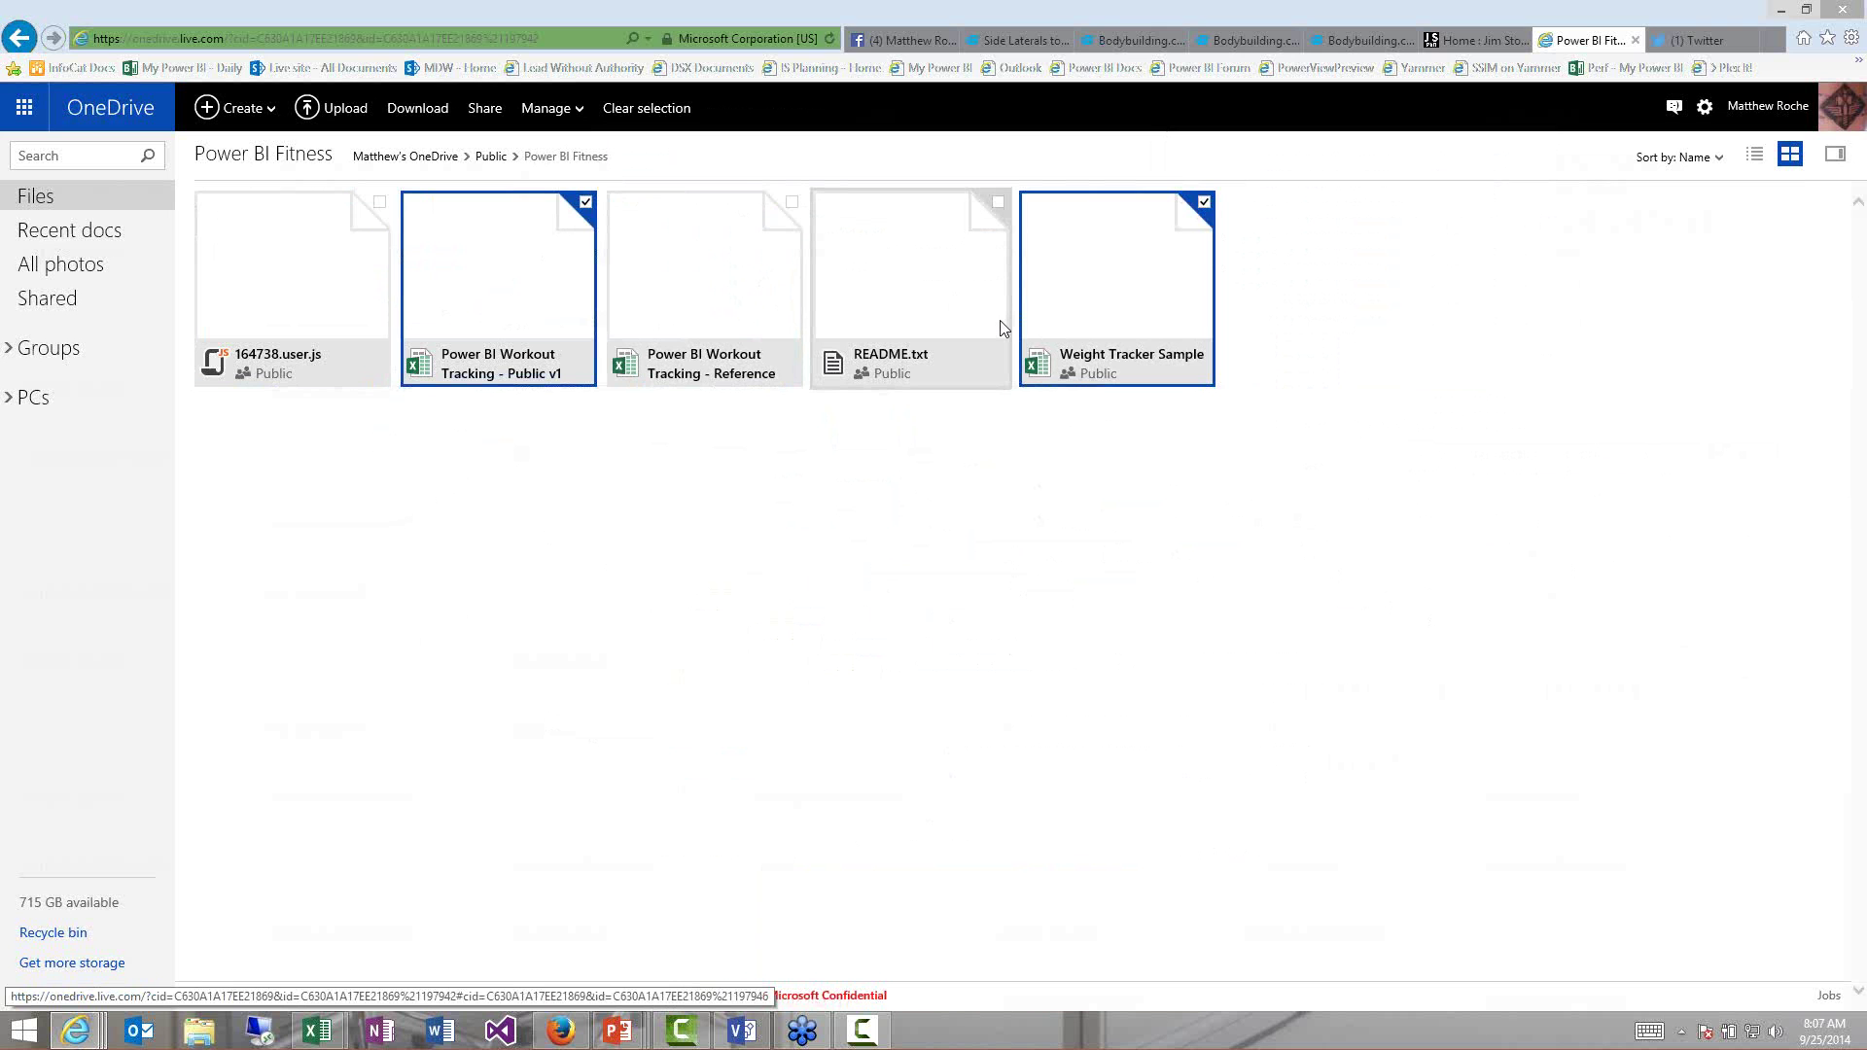
Switch back to the PowerPoint slide show and advance past the Next Steps slide.
key(alt+Tab)
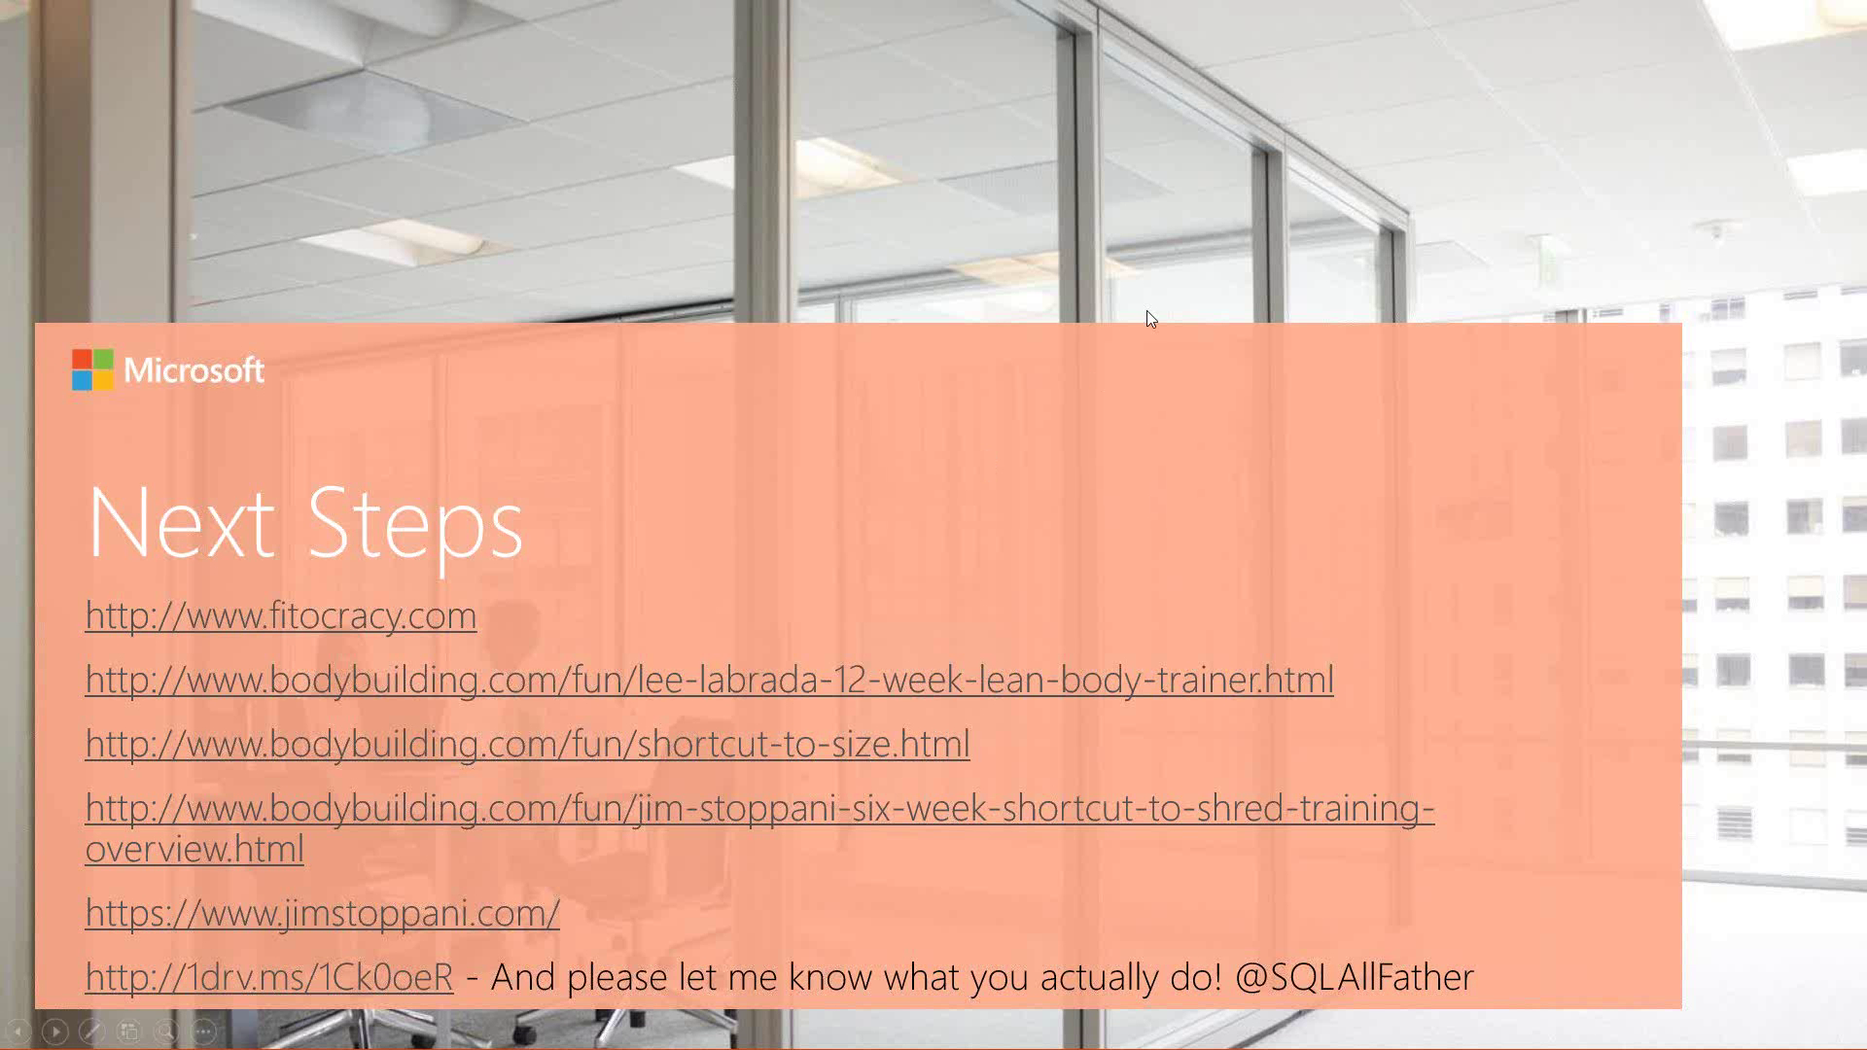
click(1301, 440)
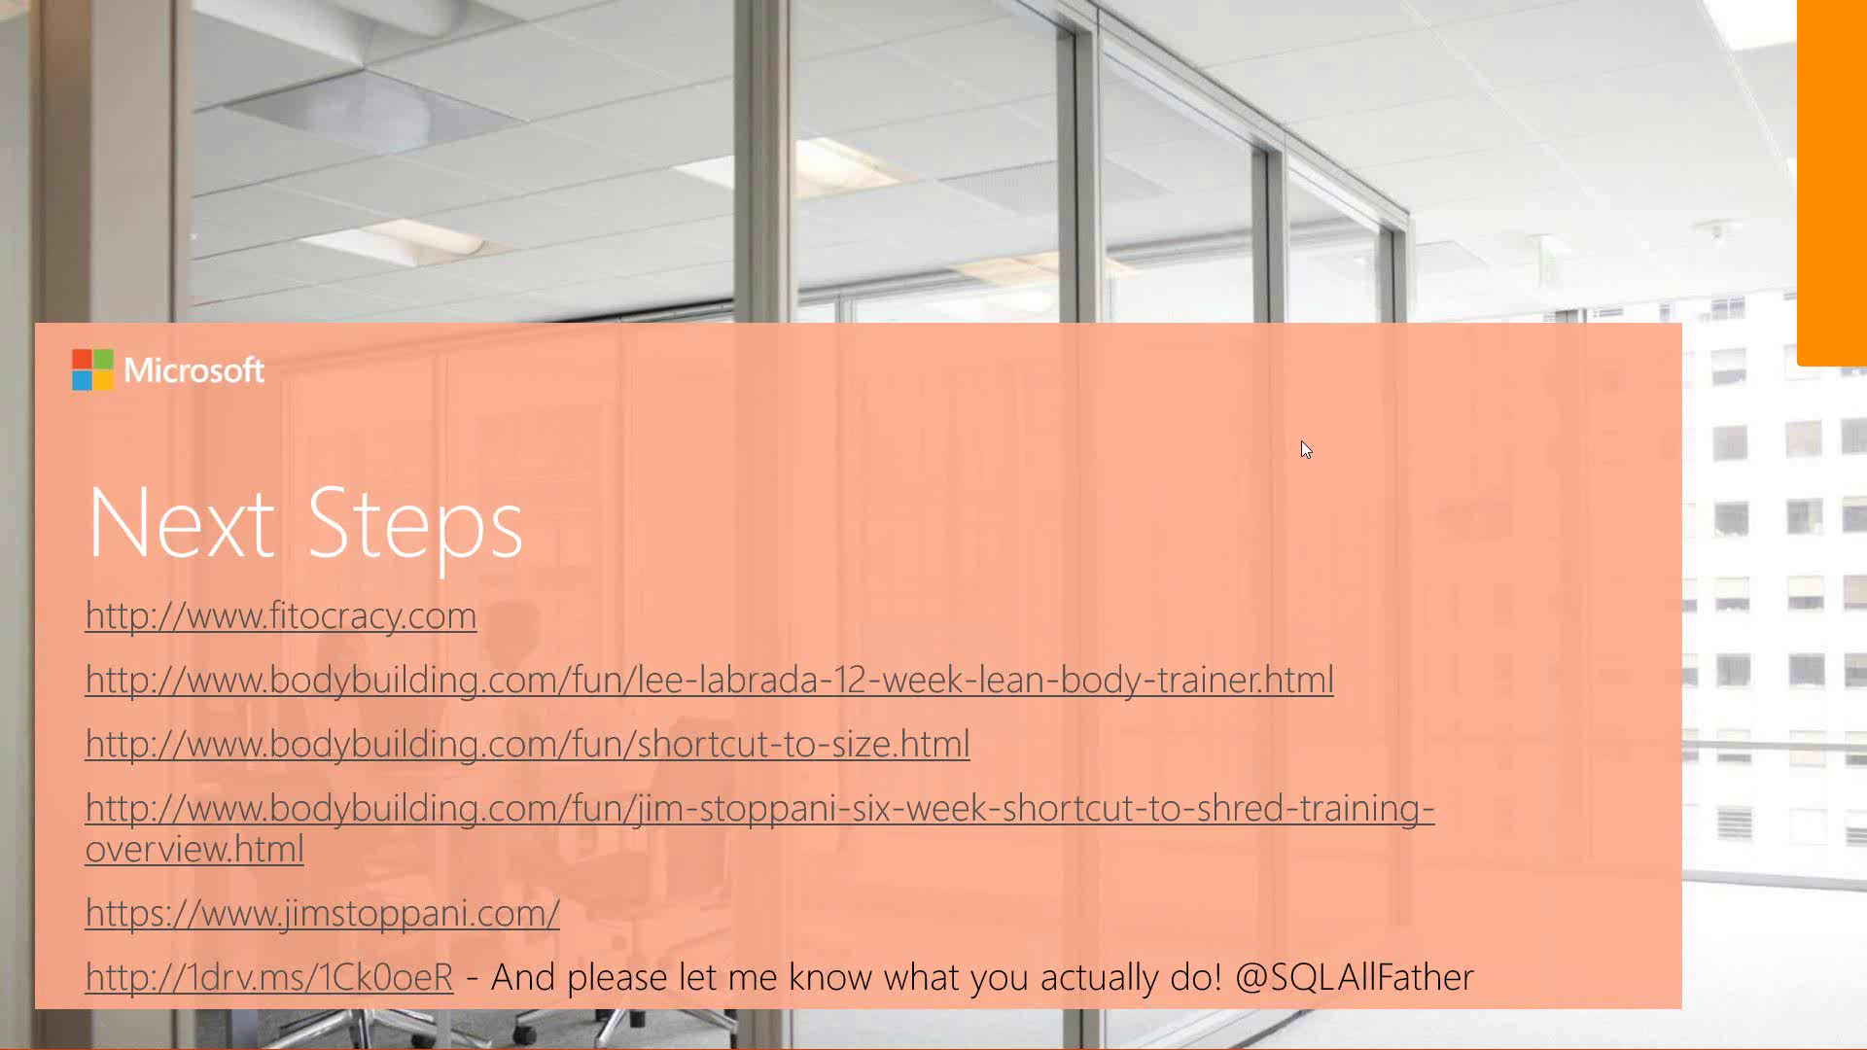